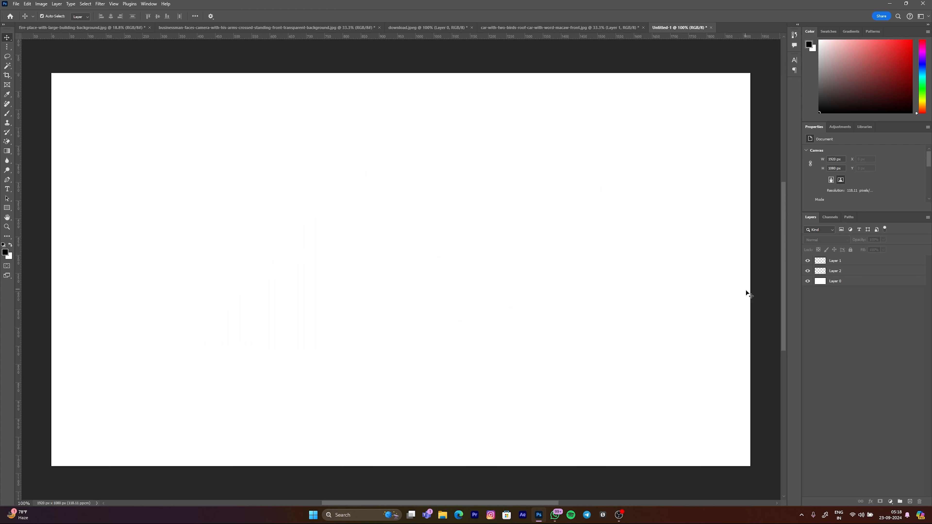
- Try moving the white Layer 0 down and to the right on the canvas, and undo the move
{"action": "left_click", "coordinate": [844, 270]}
{"action": "left_click", "coordinate": [844, 281]}
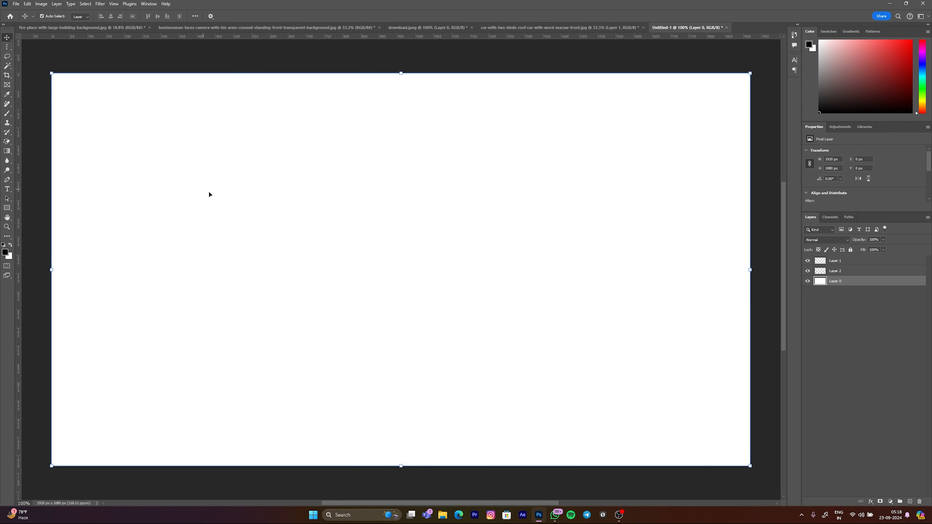
{"action": "left_click_drag", "start_coordinate": [266, 174], "coordinate": [368, 211]}
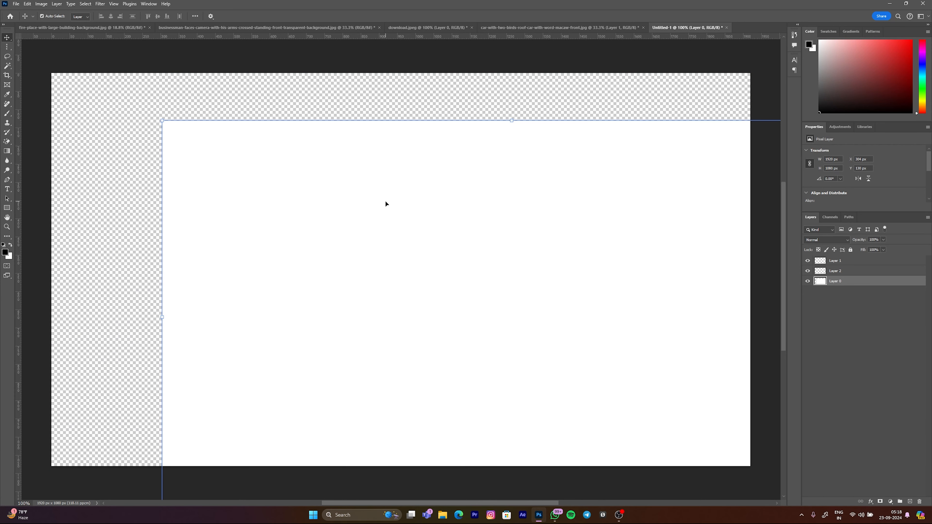
{"action": "key", "text": "ctrl+z"}
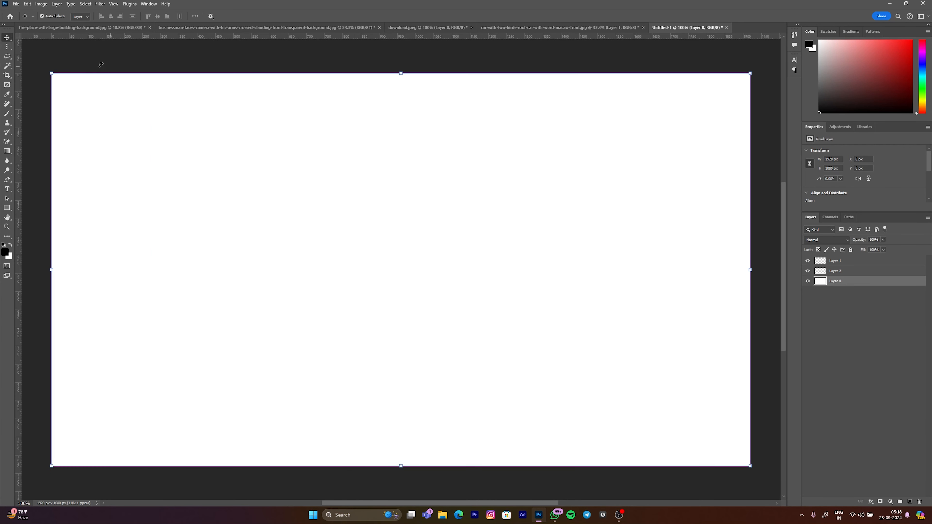
- Try masking the white Layer 0 with a rectangular marquee selection, undo the mask and deselect
{"action": "left_click", "coordinate": [6, 48]}
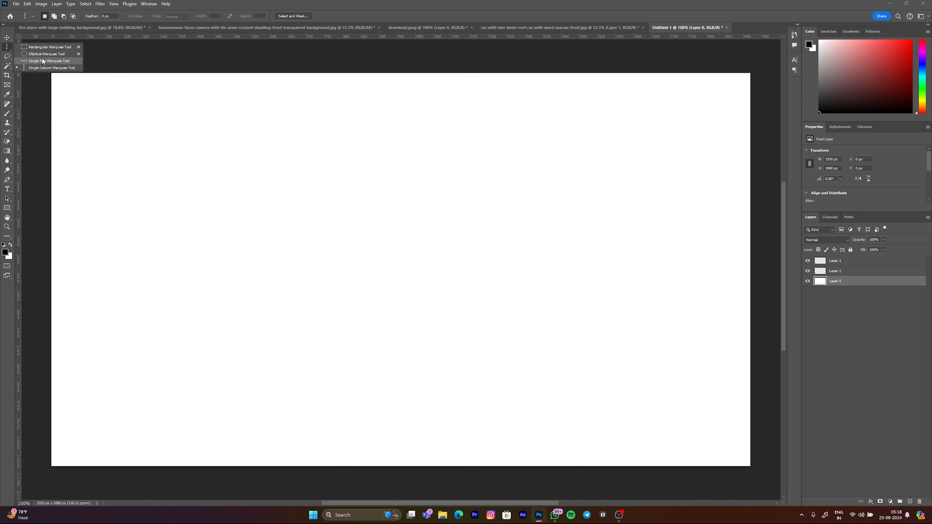
{"action": "left_click", "coordinate": [48, 47]}
{"action": "left_click_drag", "start_coordinate": [130, 124], "coordinate": [524, 335]}
{"action": "left_click", "coordinate": [879, 501]}
{"action": "key", "text": "ctrl+z"}
{"action": "key", "text": "ctrl+d"}
- Switch to the car-with-two-birds document and mask Layer 1 with a rectangular selection around the car, about 2751 px wide
{"action": "left_click", "coordinate": [572, 28]}
{"action": "scroll", "coordinate": [435, 214], "scroll_direction": "down", "scroll_amount": 4}
{"action": "scroll", "coordinate": [427, 216], "scroll_direction": "up", "scroll_amount": 6}
{"action": "scroll", "coordinate": [422, 220], "scroll_direction": "down", "scroll_amount": 2}
{"action": "scroll", "coordinate": [395, 263], "scroll_direction": "down", "scroll_amount": 2}
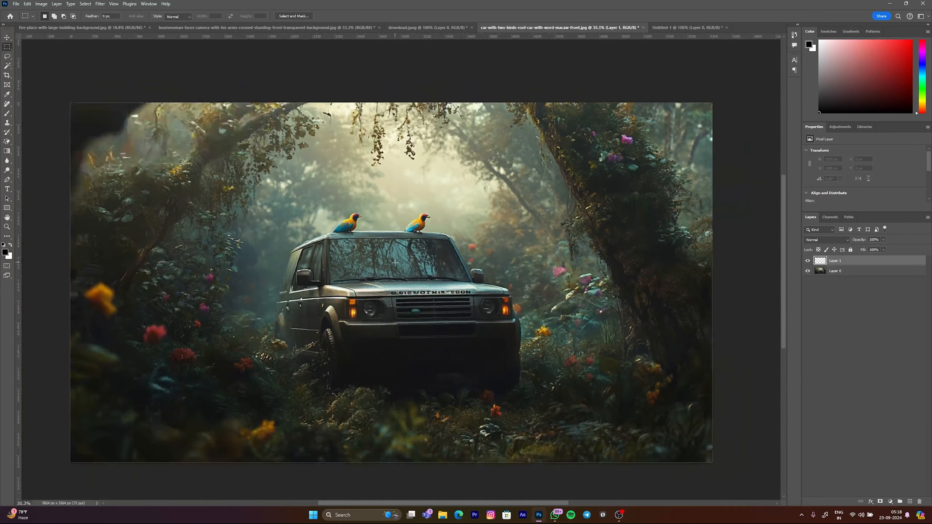
{"action": "scroll", "coordinate": [394, 262], "scroll_direction": "up", "scroll_amount": 4}
{"action": "scroll", "coordinate": [459, 268], "scroll_direction": "down", "scroll_amount": 5}
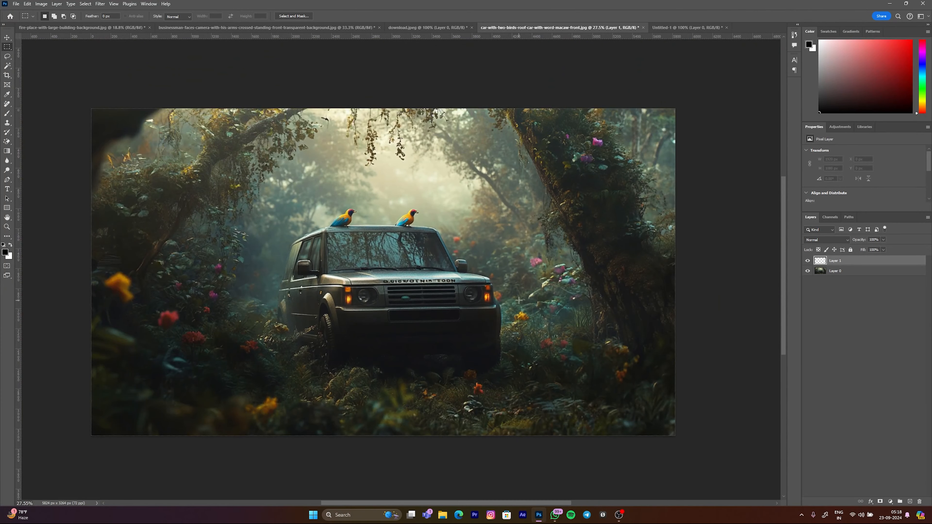
{"action": "scroll", "coordinate": [320, 257], "scroll_direction": "up", "scroll_amount": 3}
{"action": "scroll", "coordinate": [331, 264], "scroll_direction": "down", "scroll_amount": 3}
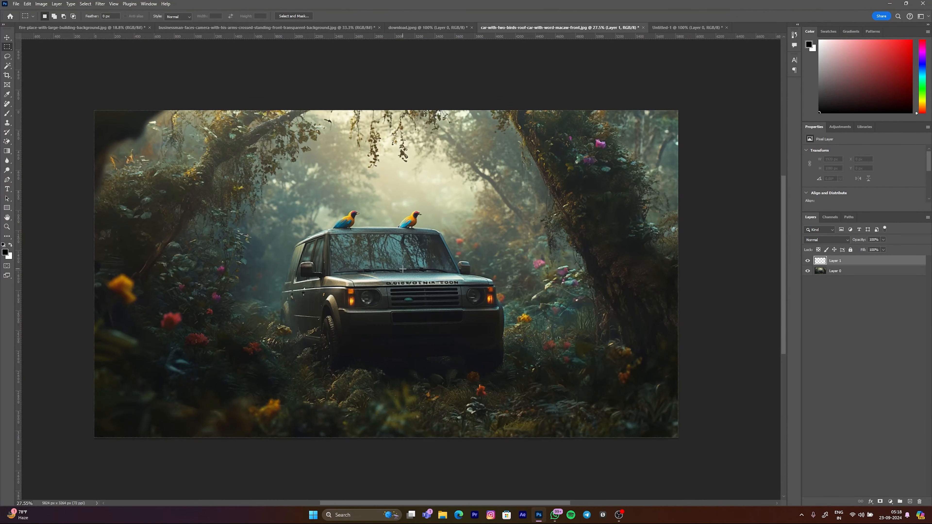
{"action": "left_click_drag", "start_coordinate": [258, 198], "coordinate": [535, 395]}
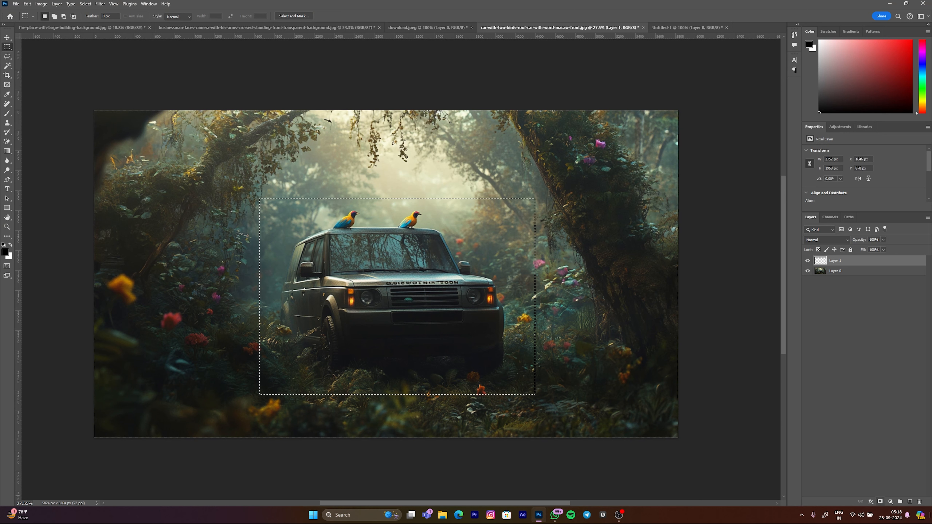
{"action": "left_click", "coordinate": [880, 501]}
- Try masking the Layer 0 photo with a rectangular selection around the car, and undo the mask
{"action": "left_click", "coordinate": [827, 273]}
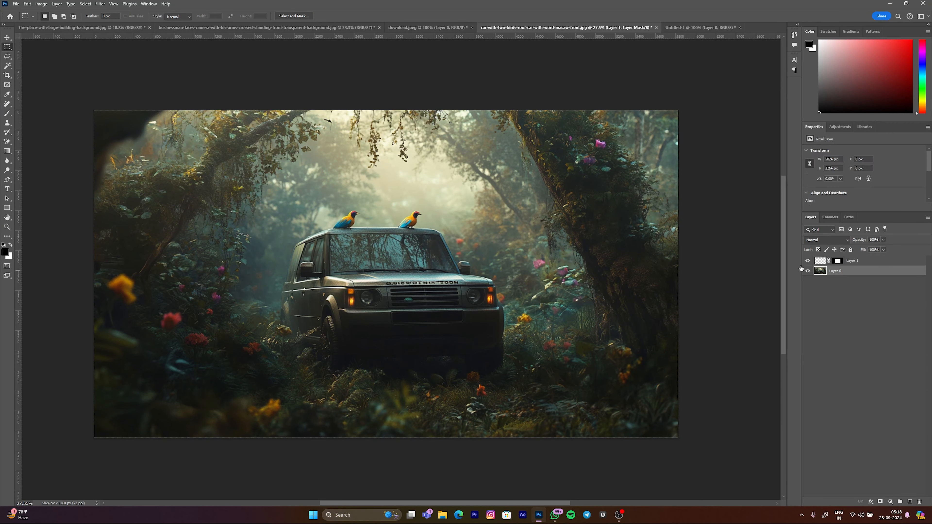
{"action": "left_click_drag", "start_coordinate": [259, 203], "coordinate": [533, 390]}
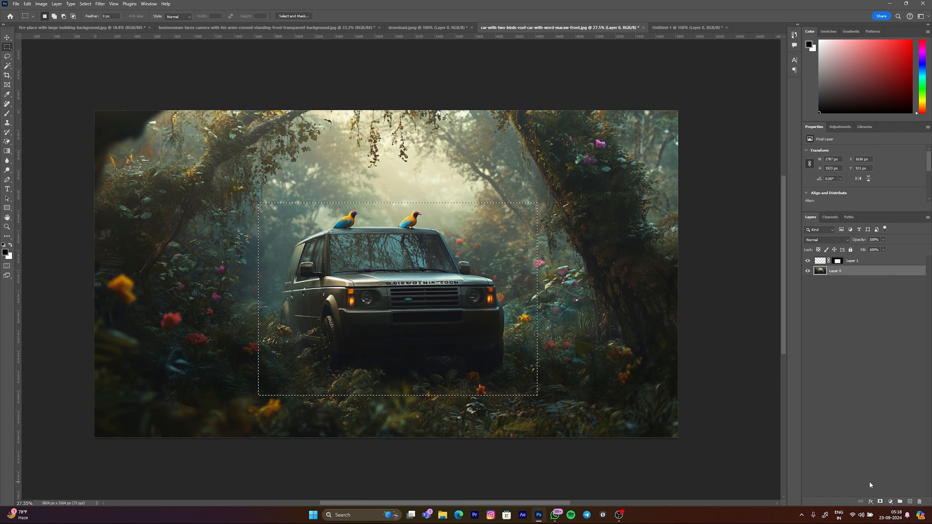
{"action": "left_click", "coordinate": [880, 502]}
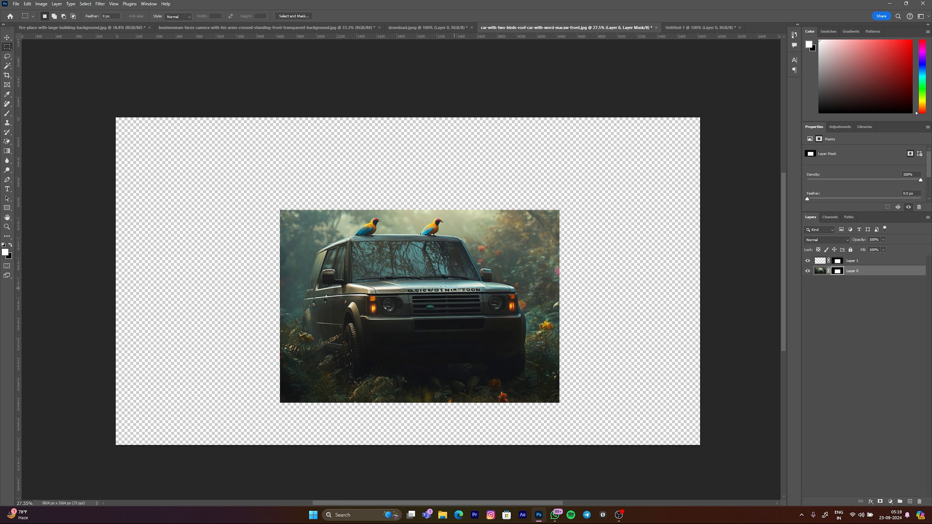
{"action": "key", "text": "ctrl+z"}
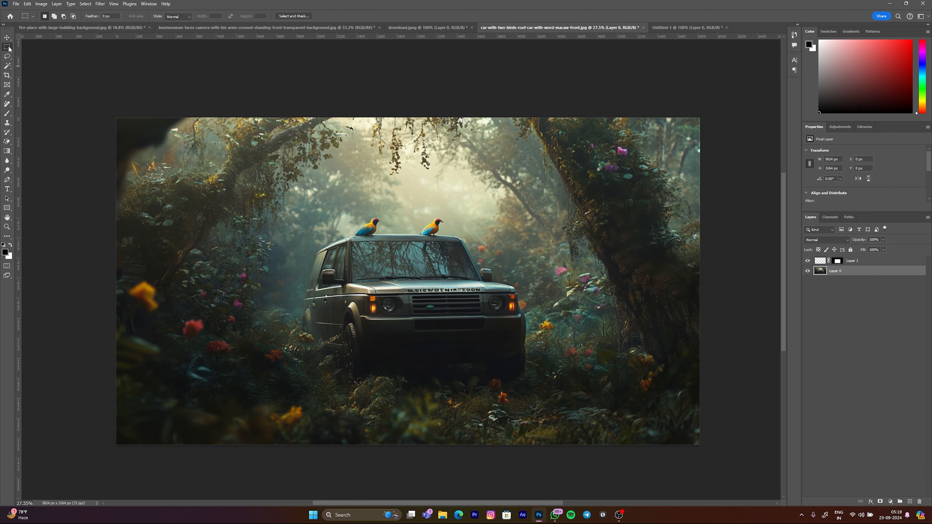
- Switch to the Elliptical Marquee tool
{"action": "right_click", "coordinate": [9, 48]}
{"action": "left_click", "coordinate": [37, 55]}
{"action": "scroll", "coordinate": [352, 195], "scroll_direction": "up", "scroll_amount": 3}
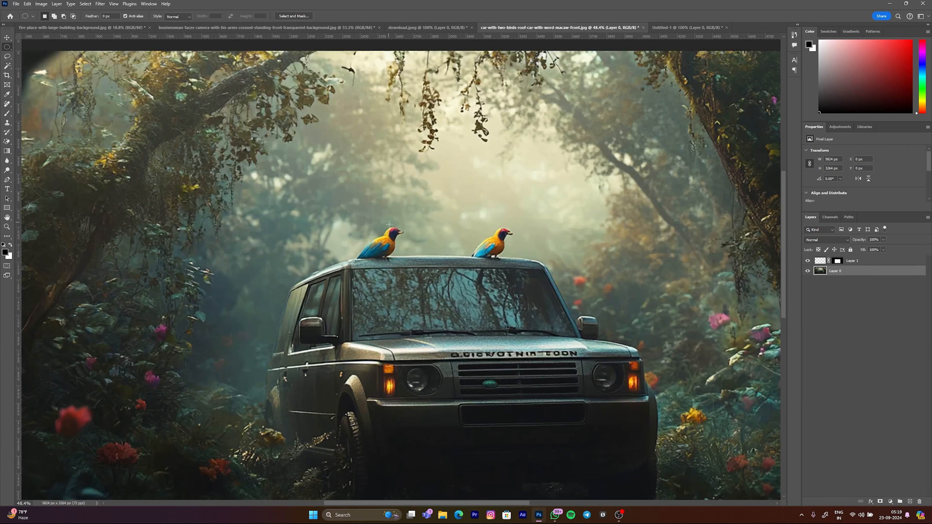
- Select both birds on the car roof with elliptical marquees, adding the second ellipse to a circle about 509 px wide
{"action": "left_click_drag", "start_coordinate": [311, 211], "coordinate": [385, 286]}
{"action": "key", "text": "ctrl+d"}
{"action": "left_click_drag", "start_coordinate": [345, 199], "coordinate": [344, 269]}
{"action": "left_click_drag", "start_coordinate": [209, 254], "coordinate": [242, 253]}
{"action": "left_click_drag", "start_coordinate": [182, 212], "coordinate": [271, 301]}
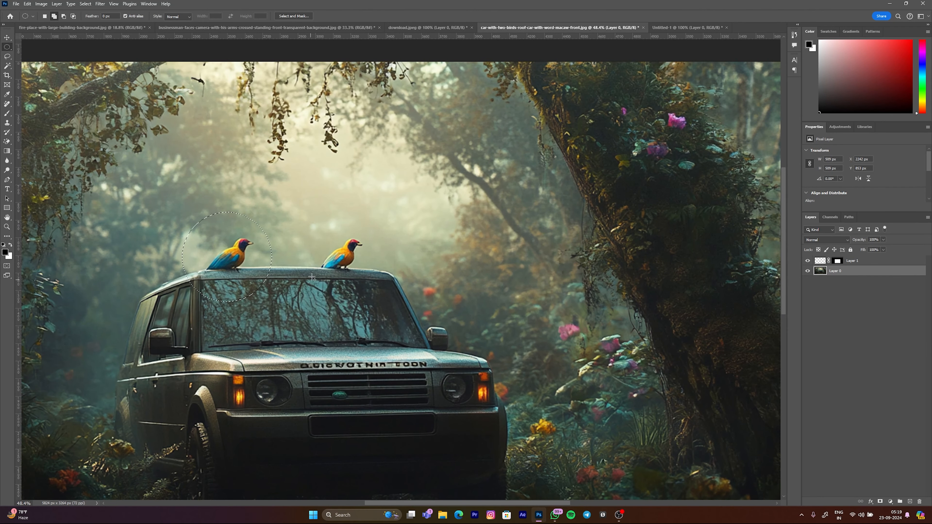
{"action": "left_click_drag", "start_coordinate": [320, 224], "coordinate": [389, 310]}
- Nudge the two-bird selection up and to the left, mask Layer 0 with it, and undo the mask and selection
{"action": "key", "text": "shift+Up"}
{"action": "key", "text": "shift+Left"}
{"action": "key", "text": "shift+Left"}
{"action": "key", "text": "shift+Left"}
{"action": "key", "text": "shift+Left"}
{"action": "key", "text": "shift+Left"}
{"action": "left_click", "coordinate": [879, 501]}
{"action": "scroll", "coordinate": [455, 297], "scroll_direction": "down", "scroll_amount": 8}
{"action": "scroll", "coordinate": [385, 262], "scroll_direction": "up", "scroll_amount": 2}
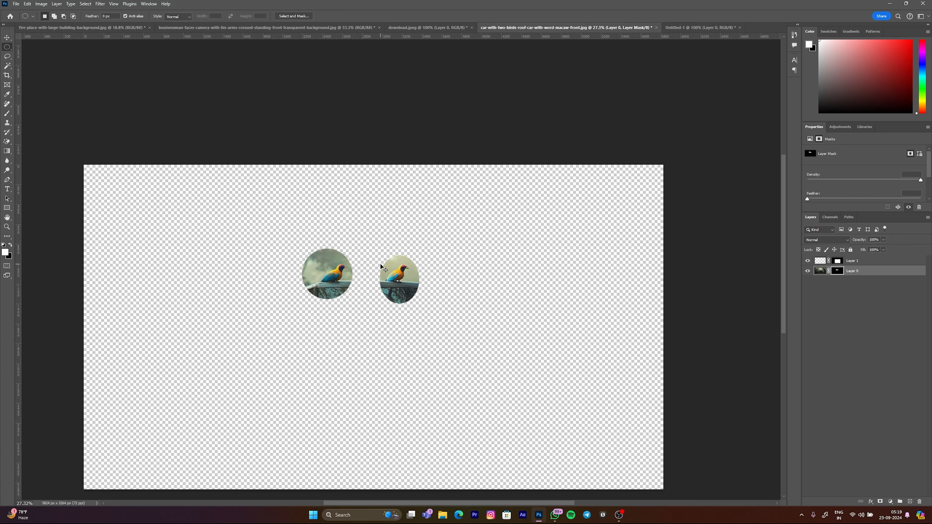
{"action": "key", "text": "ctrl+z"}
{"action": "key", "text": "ctrl+z"}
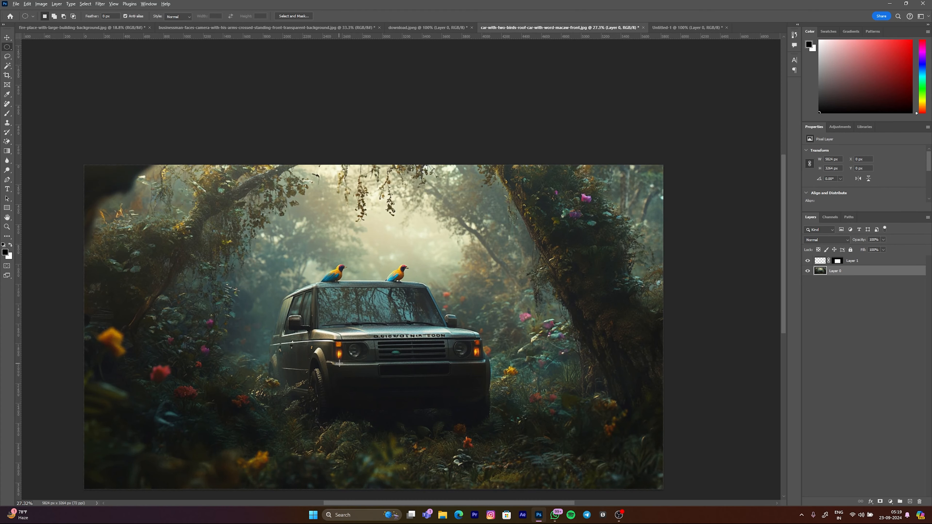
- Select the car's left headlight with a circle about 135 px across and add a solid colour fill of #ff4800
{"action": "scroll", "coordinate": [339, 363], "scroll_direction": "up", "scroll_amount": 7}
{"action": "left_click_drag", "start_coordinate": [349, 305], "coordinate": [401, 357]}
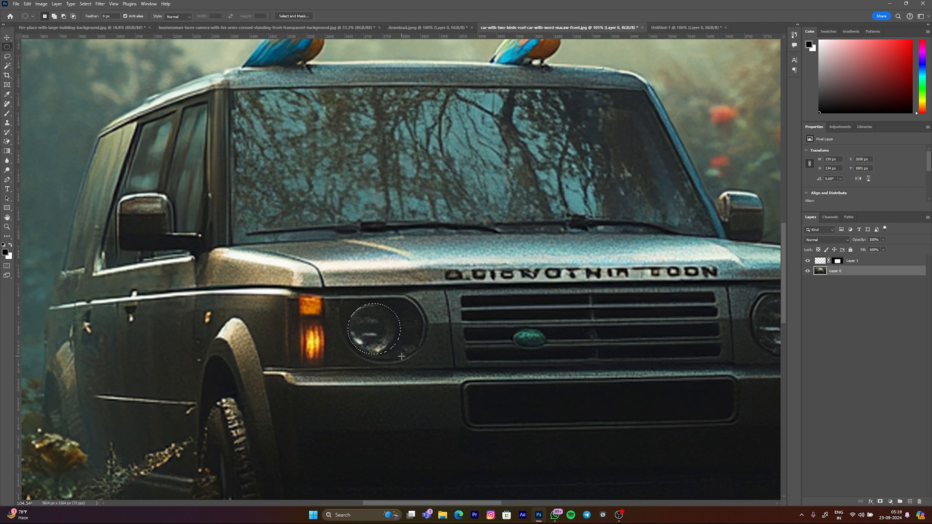
{"action": "left_click", "coordinate": [891, 501]}
{"action": "left_click", "coordinate": [892, 371]}
{"action": "left_click", "coordinate": [542, 241]}
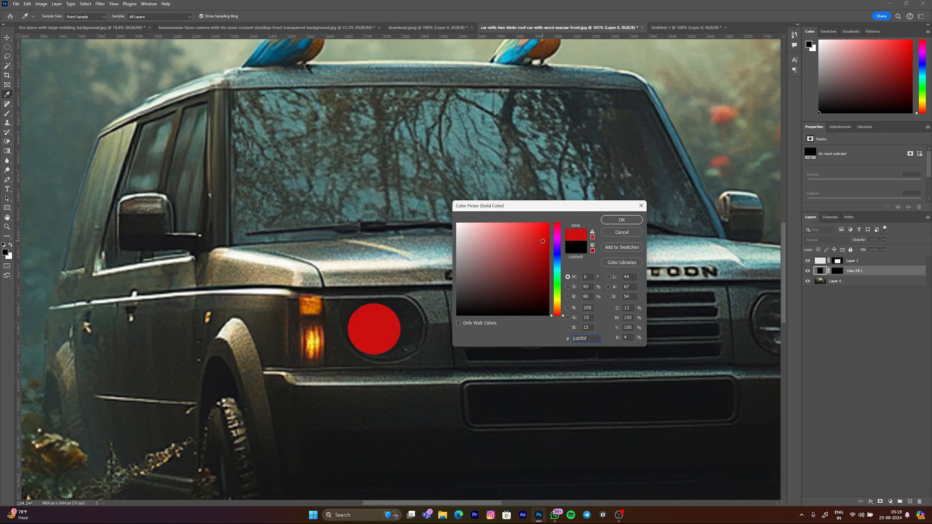
{"action": "left_click_drag", "start_coordinate": [555, 298], "coordinate": [556, 311]}
{"action": "left_click", "coordinate": [549, 223]}
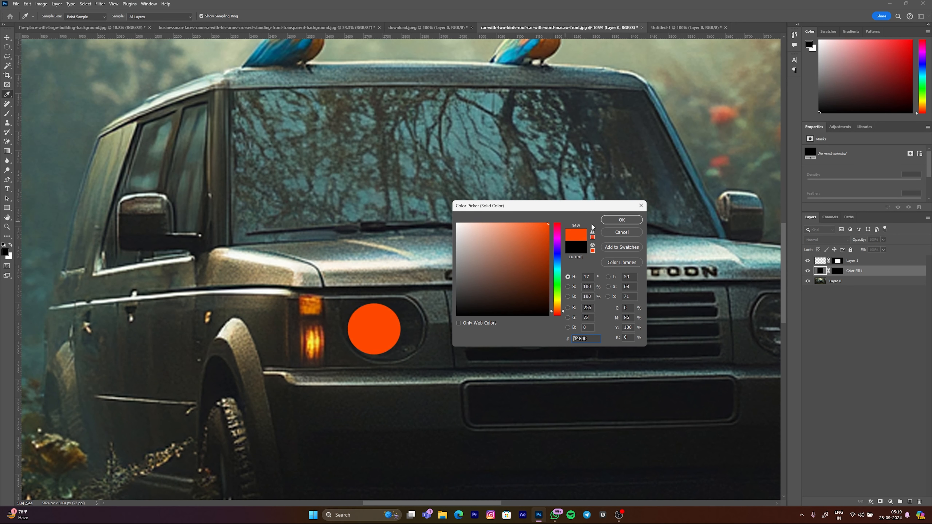
{"action": "left_click", "coordinate": [621, 219]}
- Convert the Color Fill 1 layer to a smart object and set its blend mode to Overlay
{"action": "right_click", "coordinate": [861, 271]}
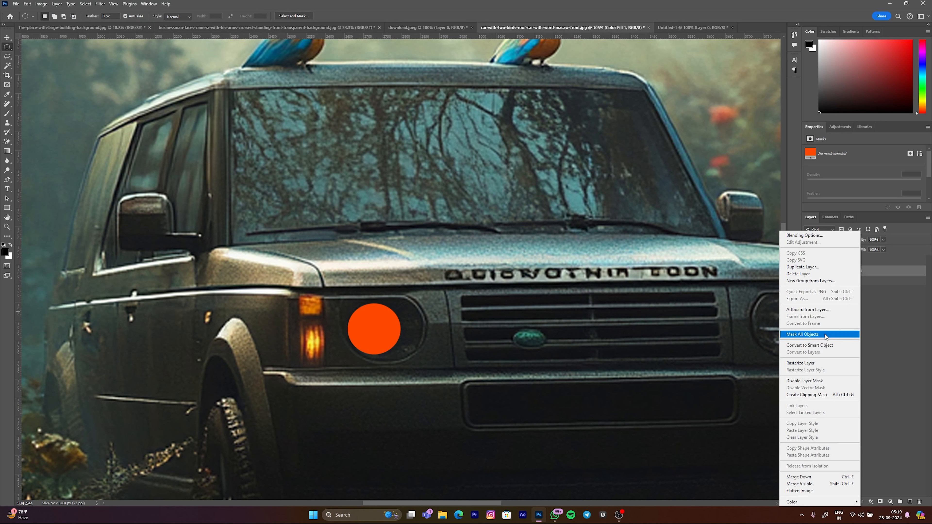
{"action": "left_click", "coordinate": [815, 347]}
{"action": "left_click", "coordinate": [815, 240]}
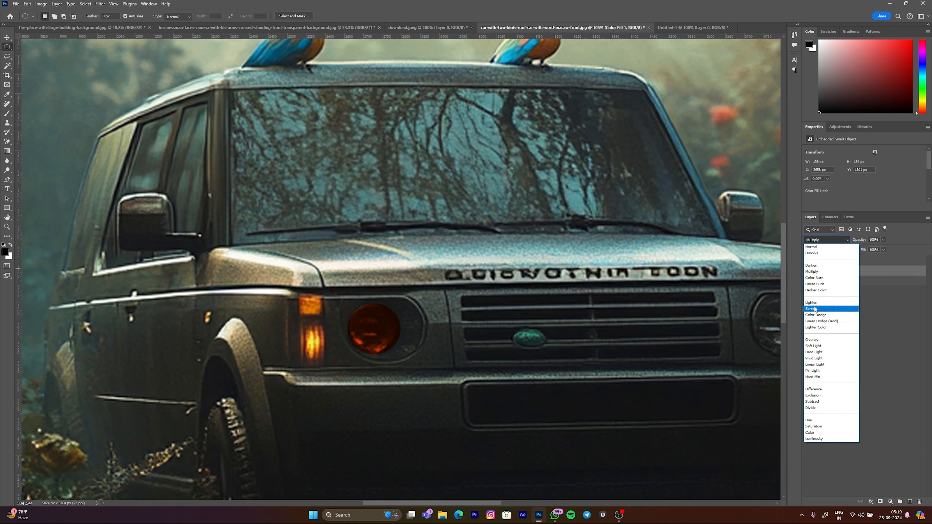
{"action": "left_click", "coordinate": [816, 339]}
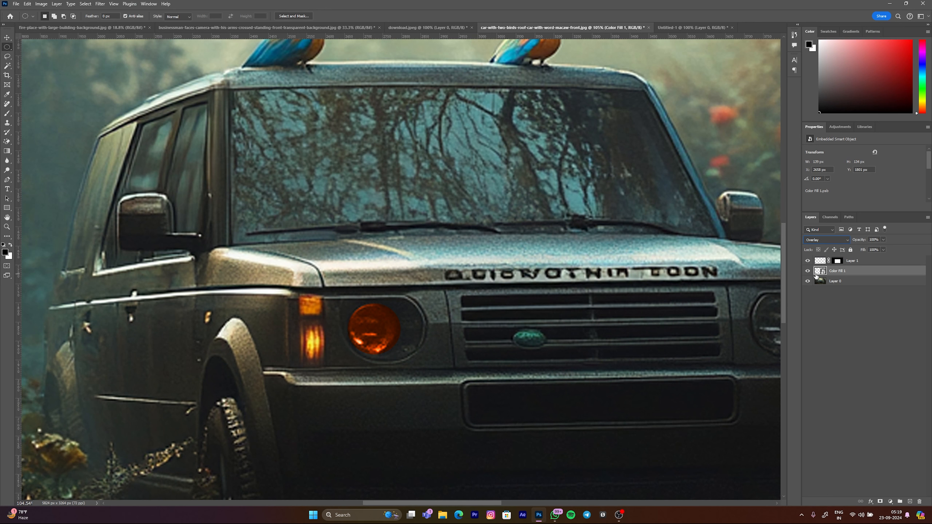
- Duplicate the Color Fill 1 layer and set the copy's blend mode to Linear Dodge (Add)
{"action": "key", "text": "ctrl+j"}
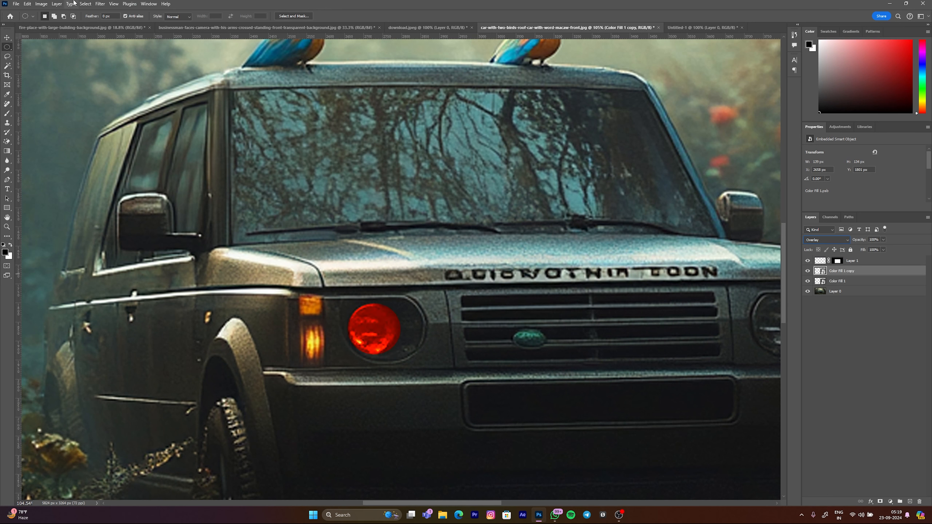
{"action": "left_click", "coordinate": [821, 239]}
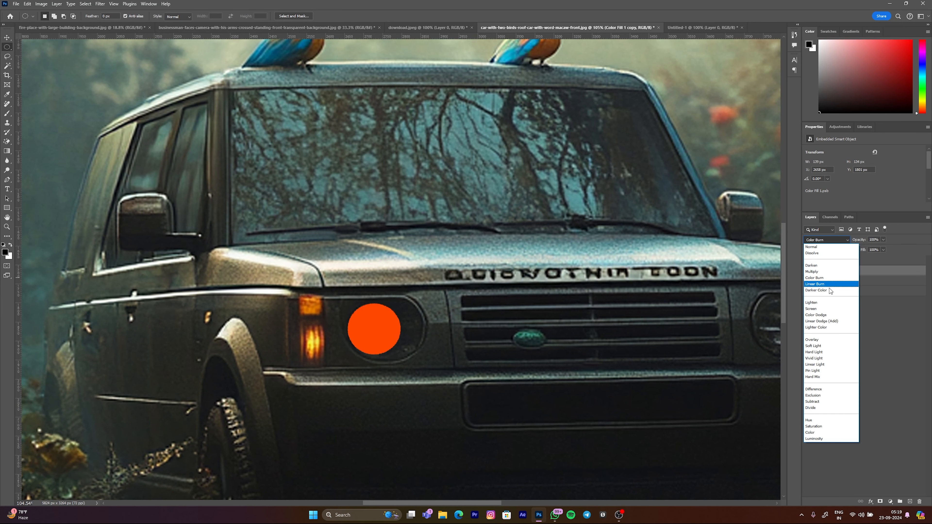
{"action": "left_click", "coordinate": [816, 323]}
- Apply a Gaussian Blur to the Color Fill 1 copy layer so it glows around the headlight
{"action": "left_click", "coordinate": [101, 4]}
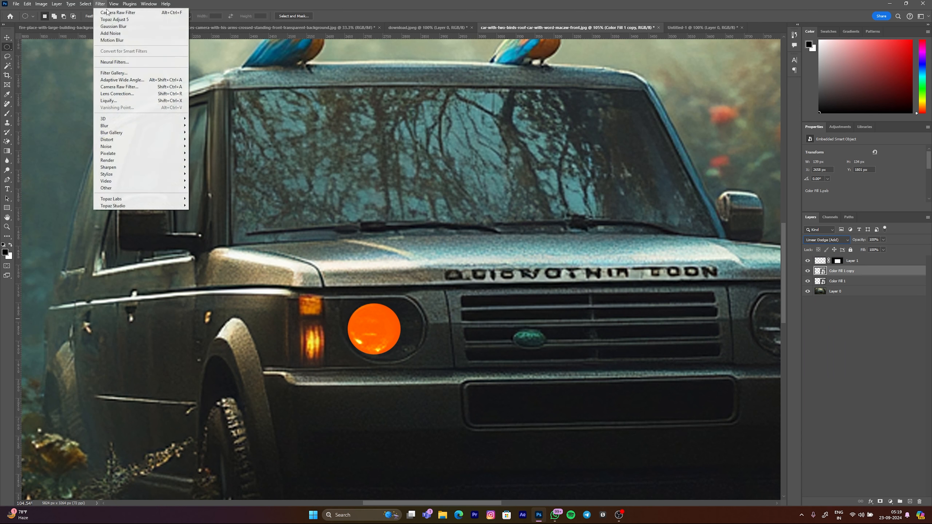
{"action": "mouse_move", "coordinate": [172, 125]}
{"action": "left_click", "coordinate": [208, 153]}
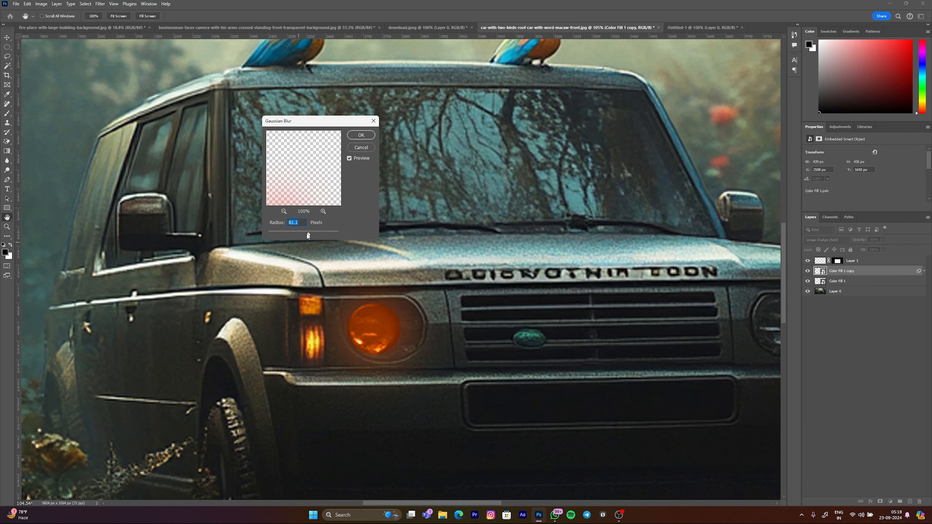
{"action": "left_click", "coordinate": [361, 134]}
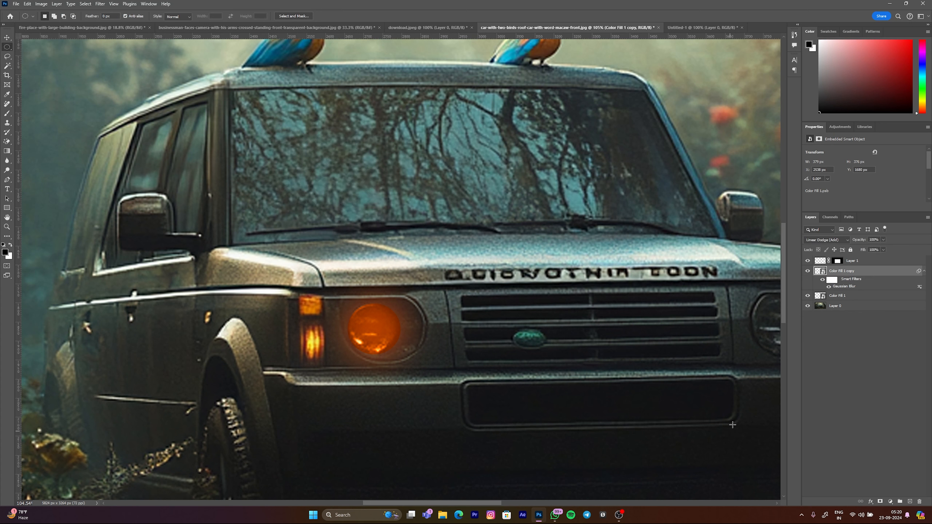
- Add a new layer above the colour fill copy and sample the amber indicator light as the brush colour
{"action": "left_click", "coordinate": [909, 501]}
{"action": "key", "text": "b"}
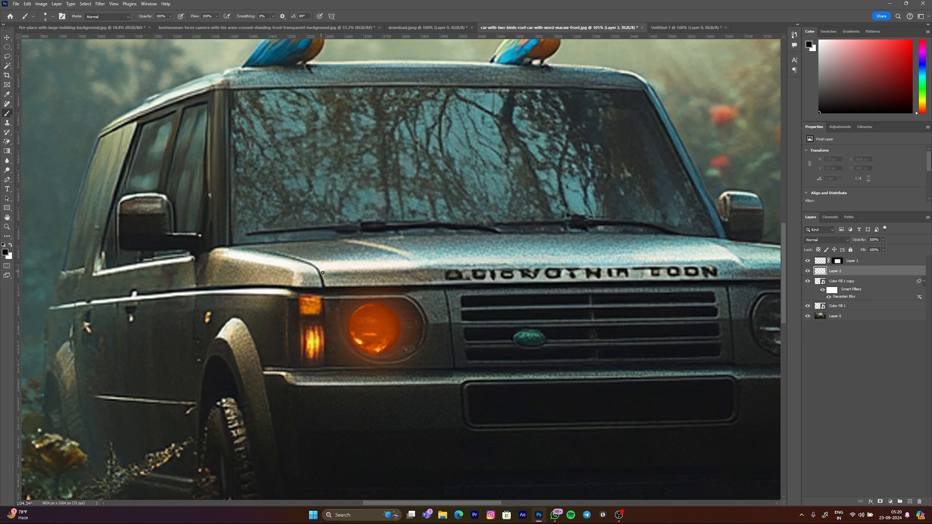
{"action": "mouse_move", "coordinate": [375, 332]}
{"action": "left_mouse_down"}
{"action": "mouse_move", "coordinate": [421, 332]}
{"action": "mouse_move", "coordinate": [422, 319]}
{"action": "mouse_move", "coordinate": [380, 304]}
{"action": "mouse_move", "coordinate": [376, 319]}
{"action": "left_mouse_up"}
{"action": "left_click", "coordinate": [376, 319]}
{"action": "key", "text": "ctrl+z"}
{"action": "left_click", "coordinate": [316, 341], "text": "alt"}
- Paint one soft amber brush dab about 517 px wide over the left headlight on Layer 2
{"action": "left_click_drag", "start_coordinate": [375, 326], "coordinate": [476, 337]}
{"action": "scroll", "coordinate": [367, 320], "scroll_direction": "down", "scroll_amount": 5}
{"action": "mouse_move", "coordinate": [368, 323]}
{"action": "left_mouse_down"}
{"action": "mouse_move", "coordinate": [321, 323]}
{"action": "mouse_move", "coordinate": [387, 325]}
{"action": "left_mouse_up"}
{"action": "left_click", "coordinate": [368, 323]}
{"action": "key", "text": "ctrl+z"}
{"action": "left_click", "coordinate": [373, 324]}
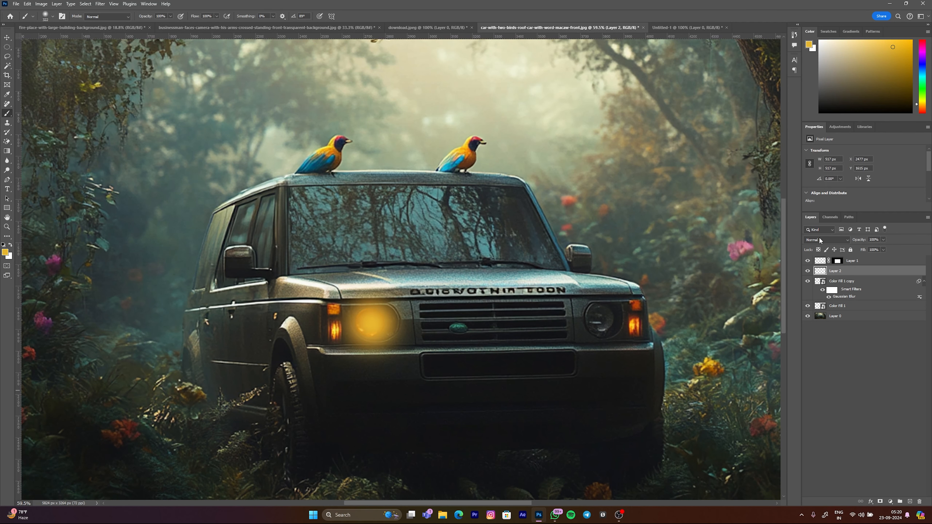
- Set Layer 2's blend mode to Linear Dodge (Add) and its fill to 57%
{"action": "left_click", "coordinate": [819, 240]}
{"action": "left_click", "coordinate": [825, 319]}
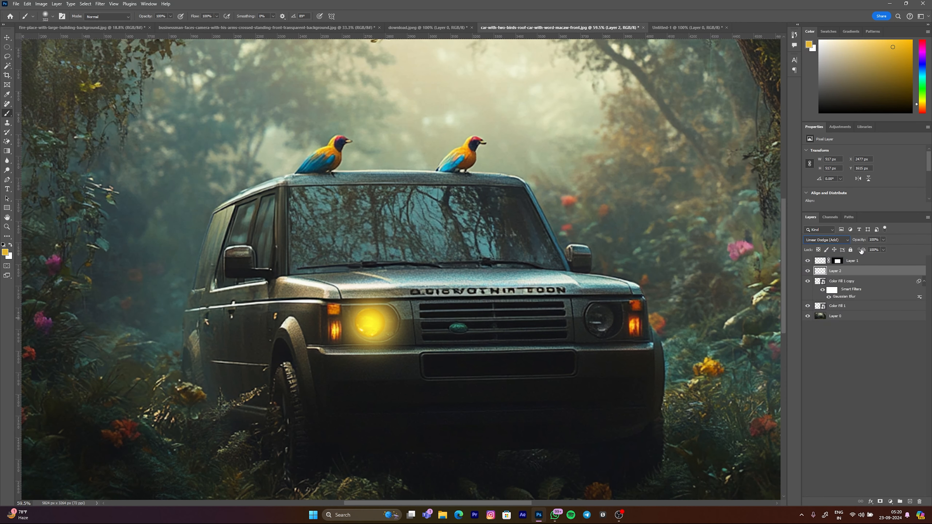
{"action": "mouse_move", "coordinate": [828, 251]}
{"action": "left_mouse_down"}
{"action": "mouse_move", "coordinate": [817, 252]}
{"action": "mouse_move", "coordinate": [839, 251]}
{"action": "left_mouse_up"}
- Duplicate Layer 2, Color Fill 1 copy and Color Fill 1 together, and set the duplicates' blend mode to Color
{"action": "left_click", "coordinate": [846, 306], "text": "shift"}
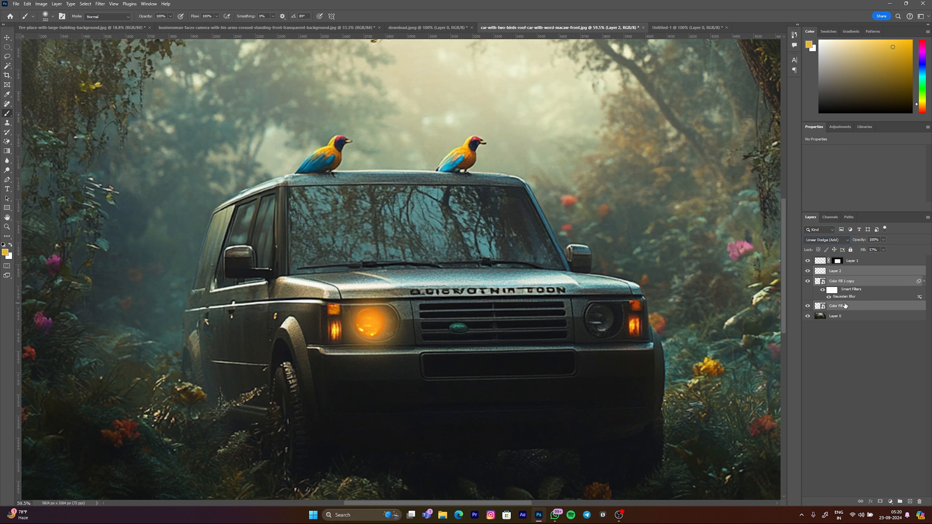
{"action": "key", "text": "ctrl+j"}
{"action": "key", "text": "Down"}
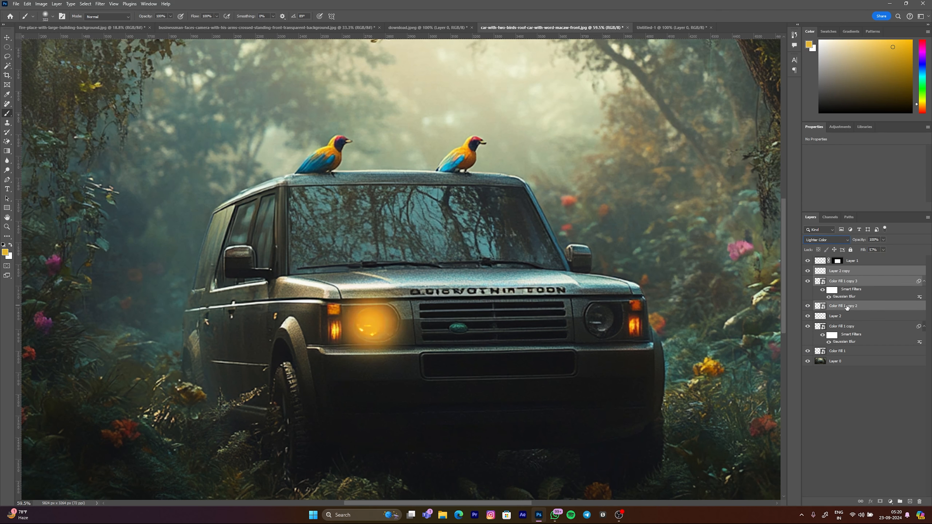
{"action": "key", "text": "Down"}
{"action": "key", "text": "Down"}
{"action": "key", "text": "Down"}
{"action": "key", "text": "Down"}
{"action": "key", "text": "Down"}
{"action": "key", "text": "Down"}
{"action": "key", "text": "Down"}
{"action": "key", "text": "Down"}
{"action": "key", "text": "Down"}
{"action": "key", "text": "Down"}
{"action": "key", "text": "Down"}
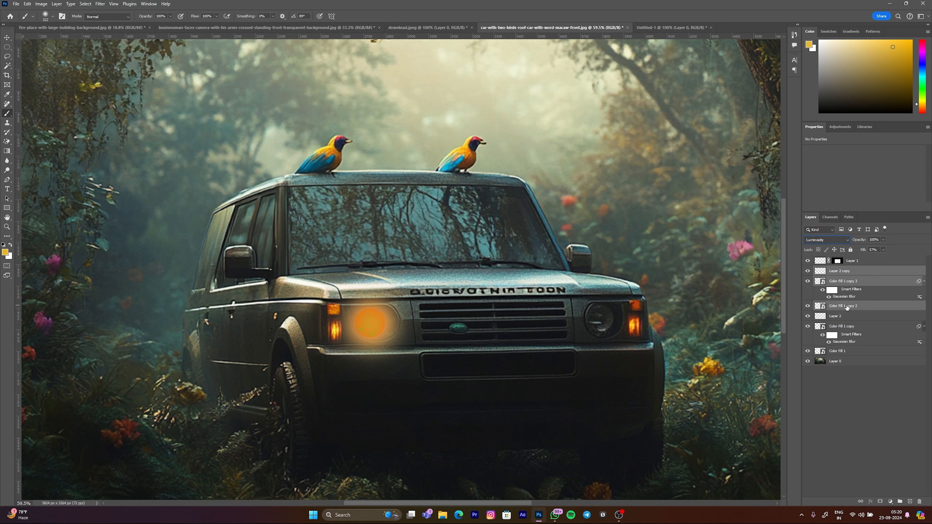
{"action": "key", "text": "Up"}
- Move the three duplicated glow layers onto the car's right headlight with Free Transform
{"action": "key", "text": "ctrl+t"}
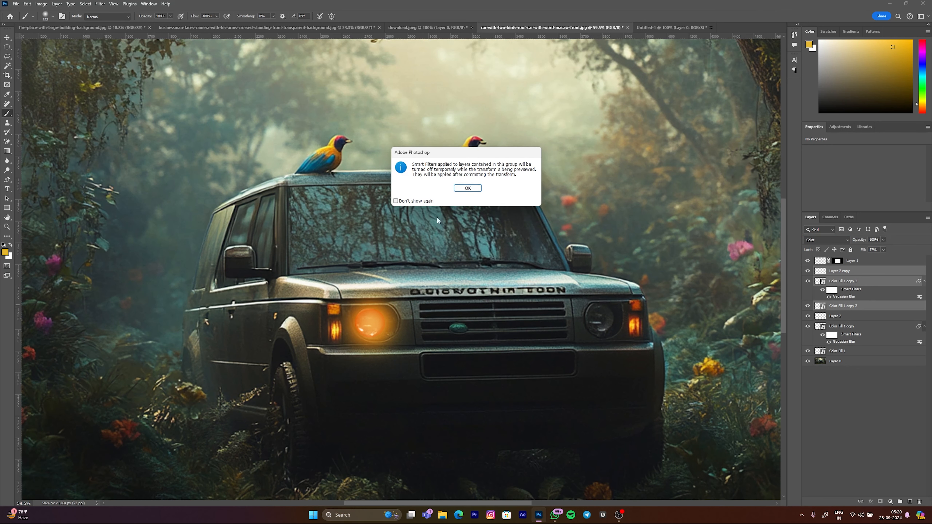
{"action": "left_click", "coordinate": [462, 192]}
{"action": "left_click_drag", "start_coordinate": [380, 318], "coordinate": [608, 322]}
- Change the blend mode of Color Fill 1 copy 3 and set Color Fill 1 copy 2 to Linear Dodge (Add)
{"action": "left_click", "coordinate": [822, 307]}
{"action": "key", "text": "b"}
{"action": "left_click", "coordinate": [825, 282]}
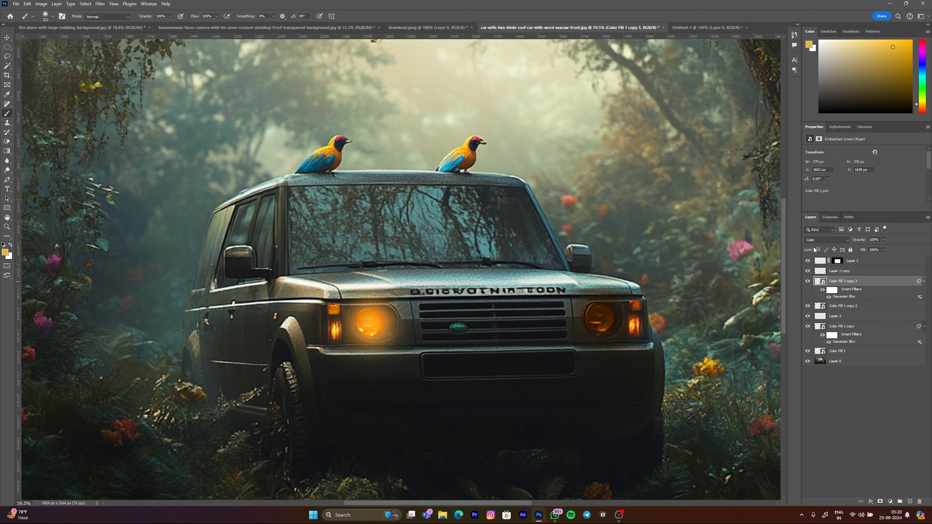
{"action": "left_click", "coordinate": [826, 240]}
{"action": "left_click", "coordinate": [824, 325]}
{"action": "left_click", "coordinate": [821, 307]}
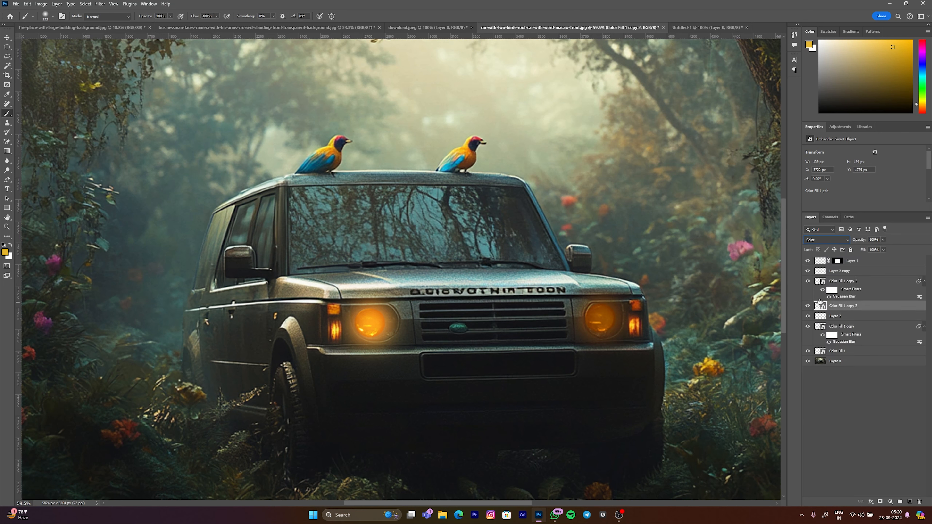
{"action": "left_click", "coordinate": [826, 240]}
{"action": "left_click", "coordinate": [818, 322]}
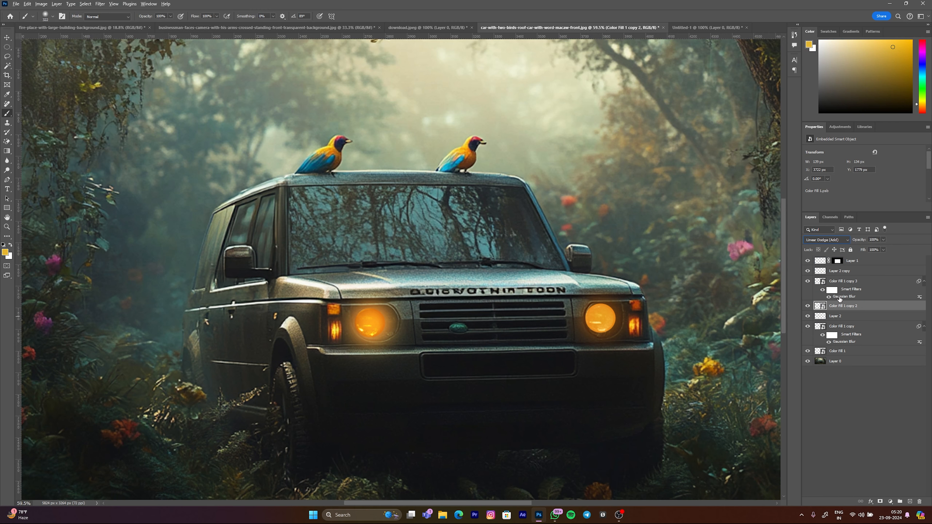
- Select Layer 2 copy and fit the whole car photo in view to examine both headlights
{"action": "left_click", "coordinate": [824, 272]}
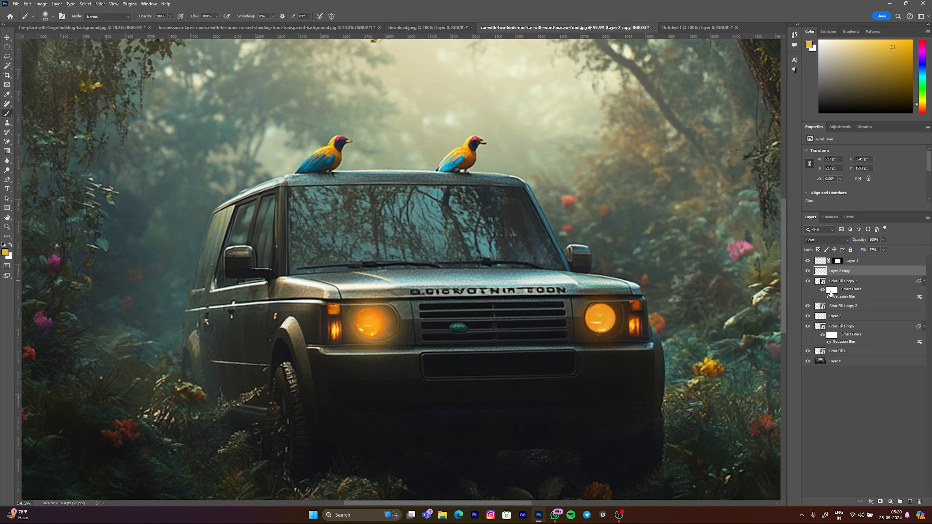
{"action": "key", "text": "alt"}
{"action": "key", "text": "v"}
{"action": "key", "text": "Escape"}
{"action": "key", "text": "ctrl+0"}
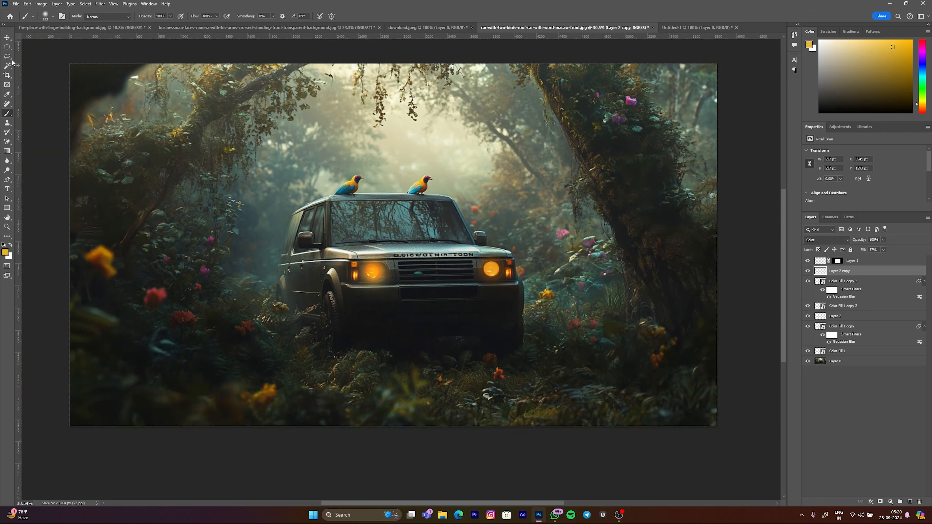
- Try the freehand Lasso with a loose loop around the car's roof and windshield, and clear that selection
{"action": "left_click", "coordinate": [7, 47]}
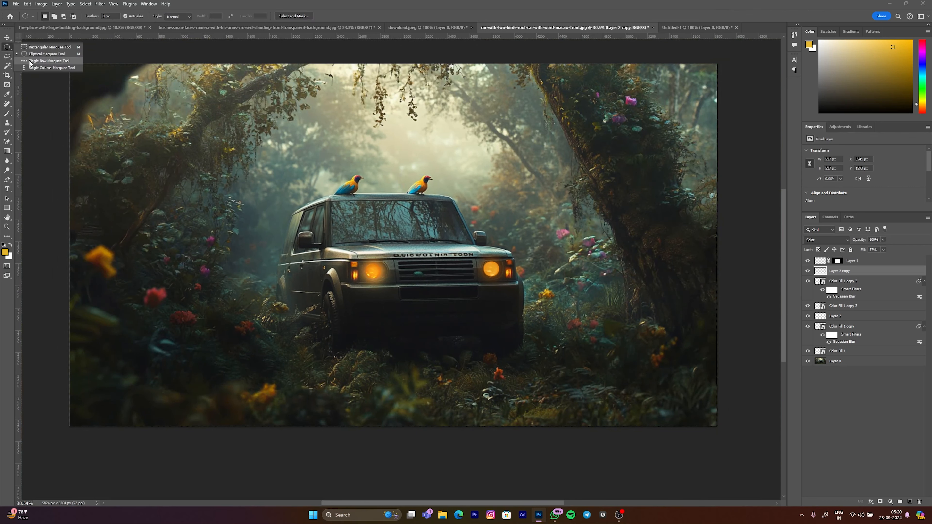
{"action": "left_click", "coordinate": [9, 57]}
{"action": "scroll", "coordinate": [364, 203], "scroll_direction": "up", "scroll_amount": 6}
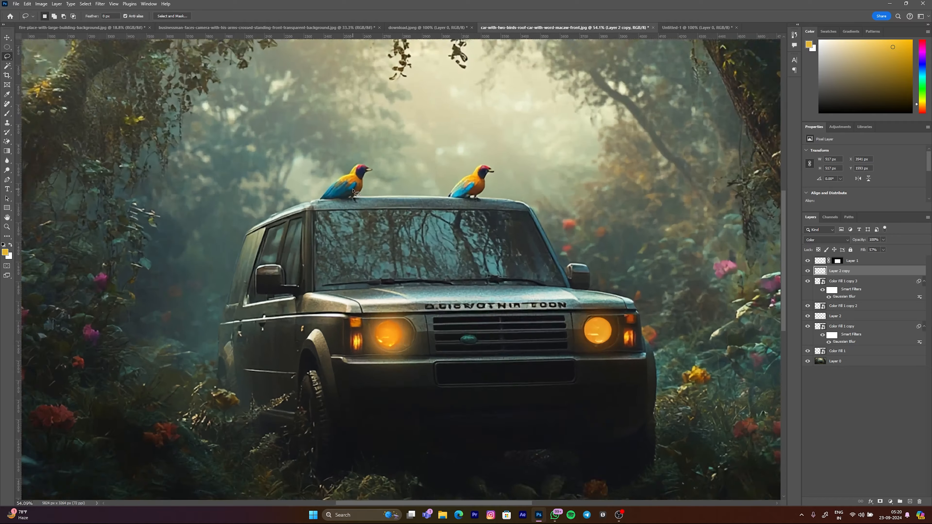
{"action": "scroll", "coordinate": [387, 218], "scroll_direction": "down", "scroll_amount": 11}
{"action": "scroll", "coordinate": [464, 245], "scroll_direction": "up", "scroll_amount": 6}
{"action": "scroll", "coordinate": [455, 199], "scroll_direction": "up", "scroll_amount": 6}
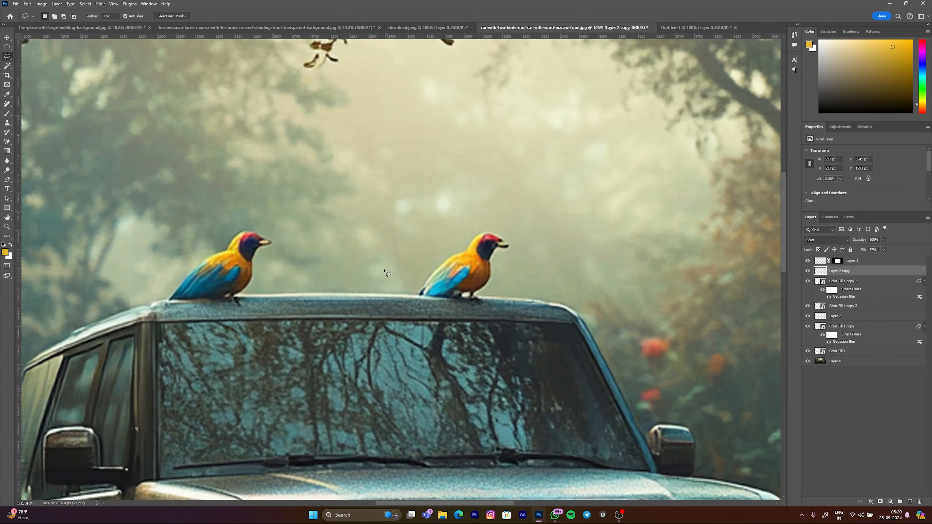
{"action": "left_click_drag", "start_coordinate": [387, 273], "coordinate": [407, 244]}
{"action": "scroll", "coordinate": [406, 244], "scroll_direction": "down", "scroll_amount": 5}
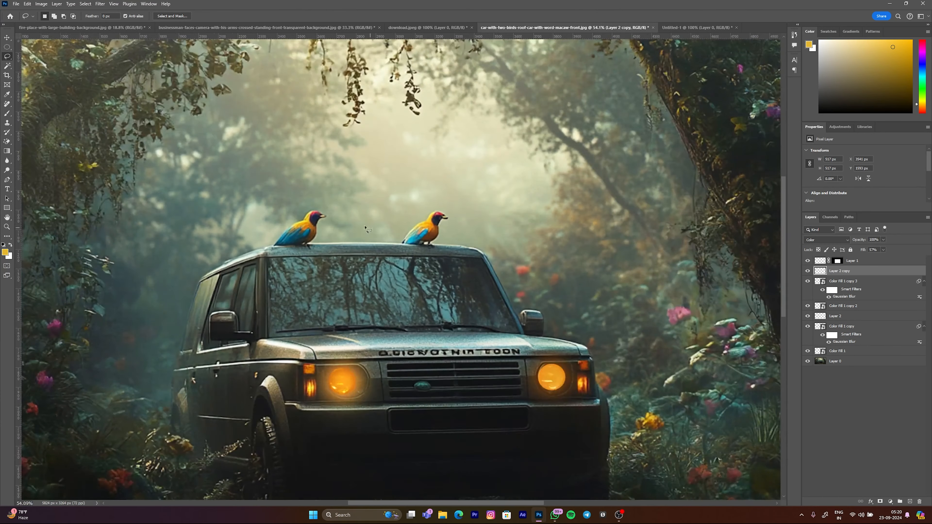
{"action": "scroll", "coordinate": [348, 247], "scroll_direction": "up", "scroll_amount": 2}
{"action": "scroll", "coordinate": [312, 250], "scroll_direction": "down", "scroll_amount": 2}
{"action": "scroll", "coordinate": [279, 252], "scroll_direction": "up", "scroll_amount": 4}
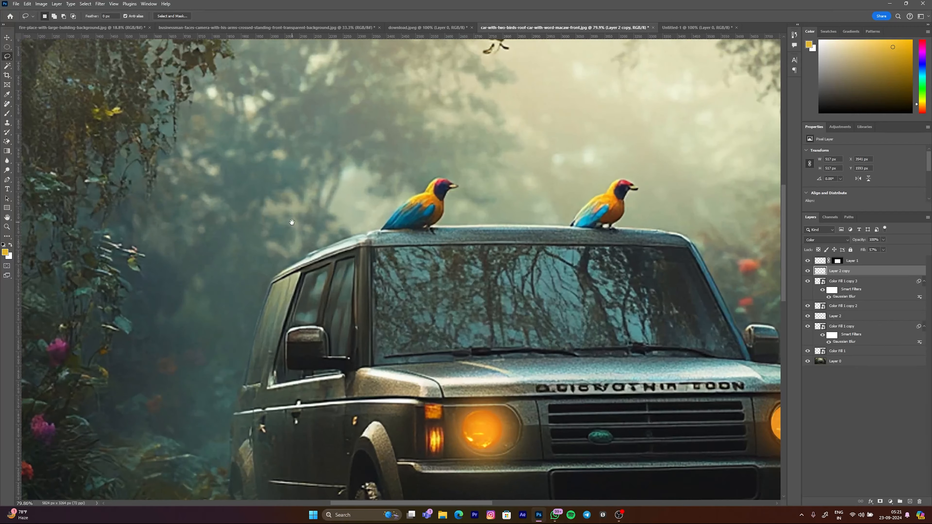
{"action": "mouse_move", "coordinate": [393, 152]}
{"action": "left_mouse_down"}
{"action": "mouse_move", "coordinate": [498, 283]}
{"action": "mouse_move", "coordinate": [566, 320]}
{"action": "left_mouse_up"}
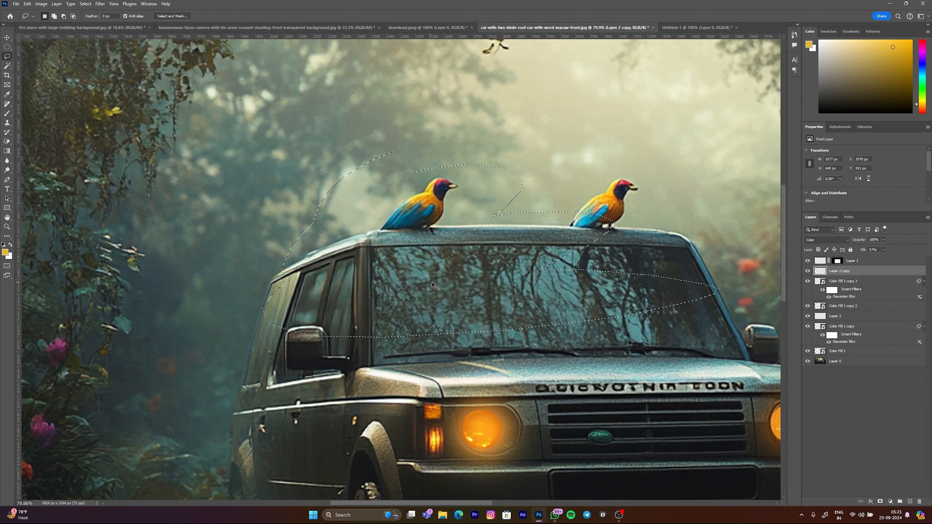
{"action": "key", "text": "ctrl+d"}
- Hide all the headlight glow layers above the photo and select Layer 0
{"action": "scroll", "coordinate": [422, 254], "scroll_direction": "down", "scroll_amount": 4}
{"action": "scroll", "coordinate": [424, 206], "scroll_direction": "up", "scroll_amount": 7}
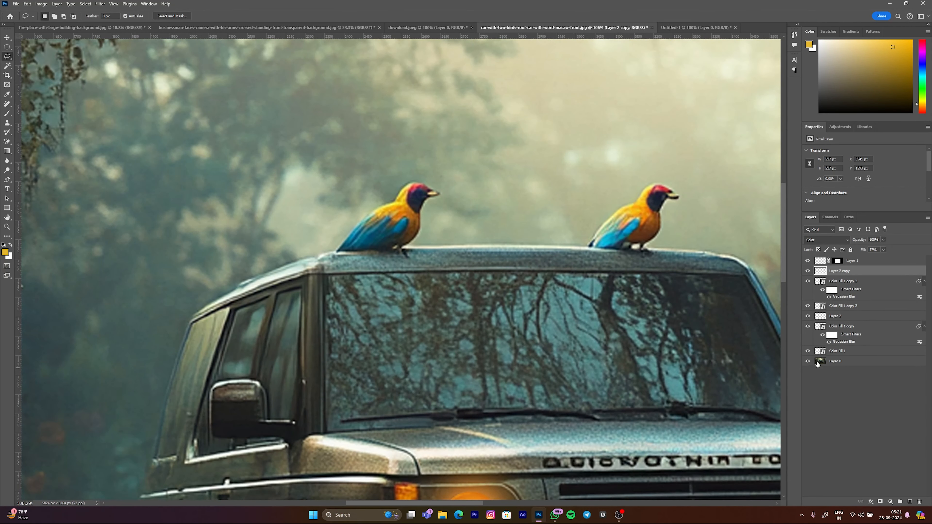
{"action": "left_click_drag", "start_coordinate": [807, 297], "coordinate": [807, 262]}
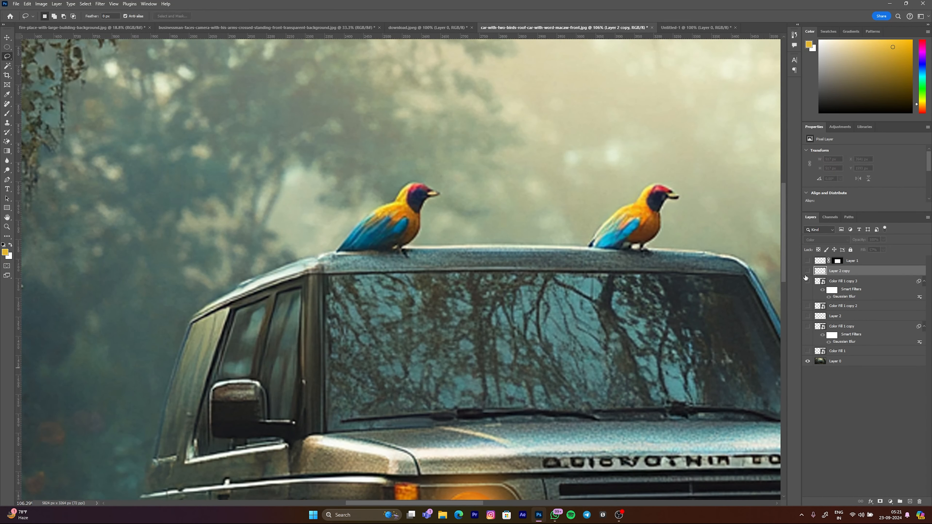
{"action": "left_click", "coordinate": [819, 361]}
- Trace the left bird on the car roof with the Lasso tool and copy it to a new layer
{"action": "scroll", "coordinate": [382, 228], "scroll_direction": "up", "scroll_amount": 3}
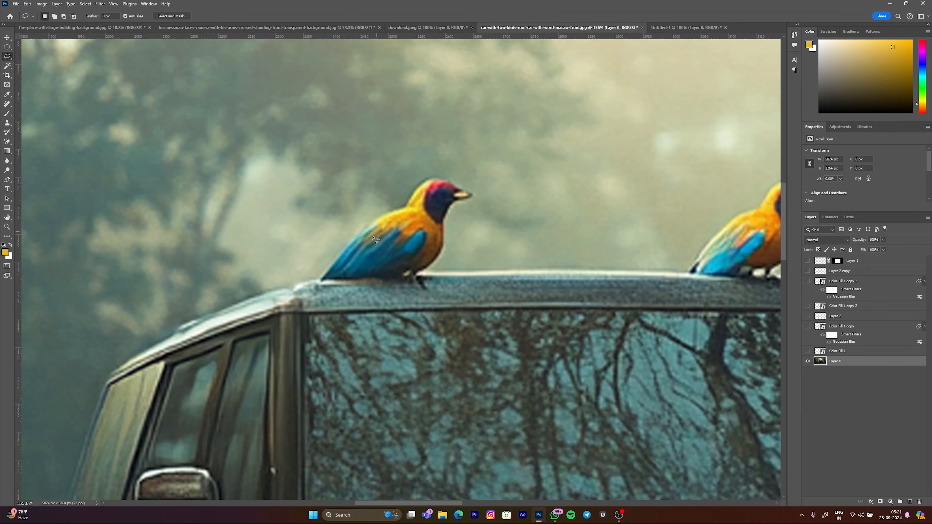
{"action": "left_click", "coordinate": [323, 273]}
{"action": "left_click_drag", "start_coordinate": [404, 274], "coordinate": [410, 274]}
{"action": "key", "text": "ctrl+j"}
- Examine the bird cutout on its own, hide its layer and show Layer 0 again
{"action": "scroll", "coordinate": [445, 264], "scroll_direction": "down", "scroll_amount": 3}
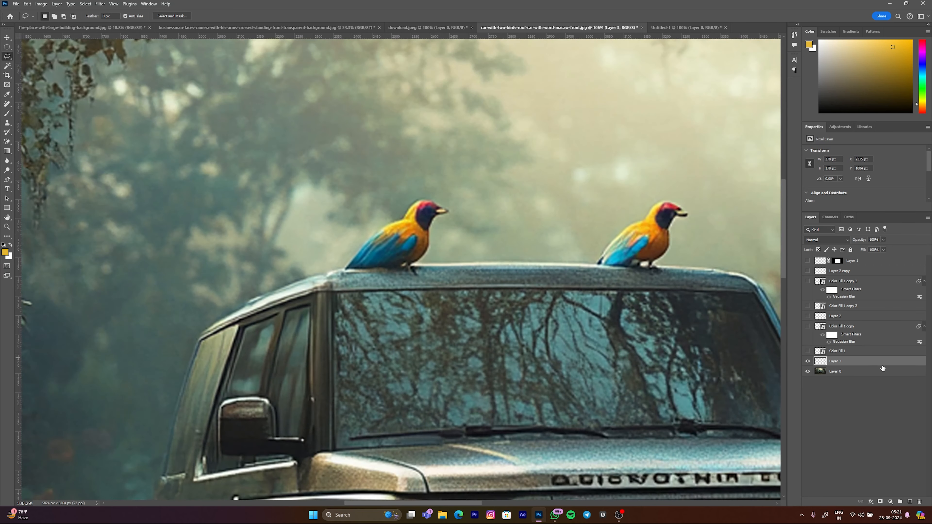
{"action": "scroll", "coordinate": [421, 255], "scroll_direction": "up", "scroll_amount": 1}
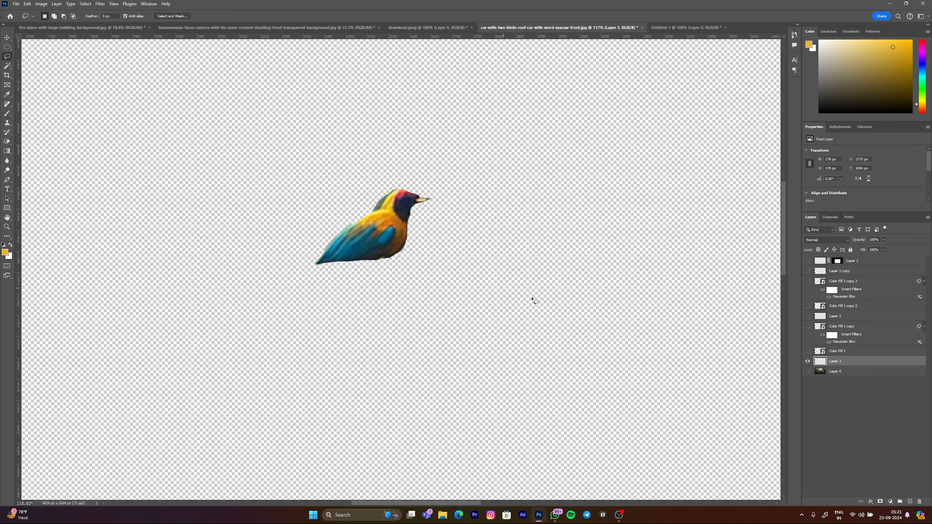
{"action": "left_click", "coordinate": [807, 361]}
{"action": "left_click", "coordinate": [807, 371]}
{"action": "scroll", "coordinate": [224, 217], "scroll_direction": "down", "scroll_amount": 3}
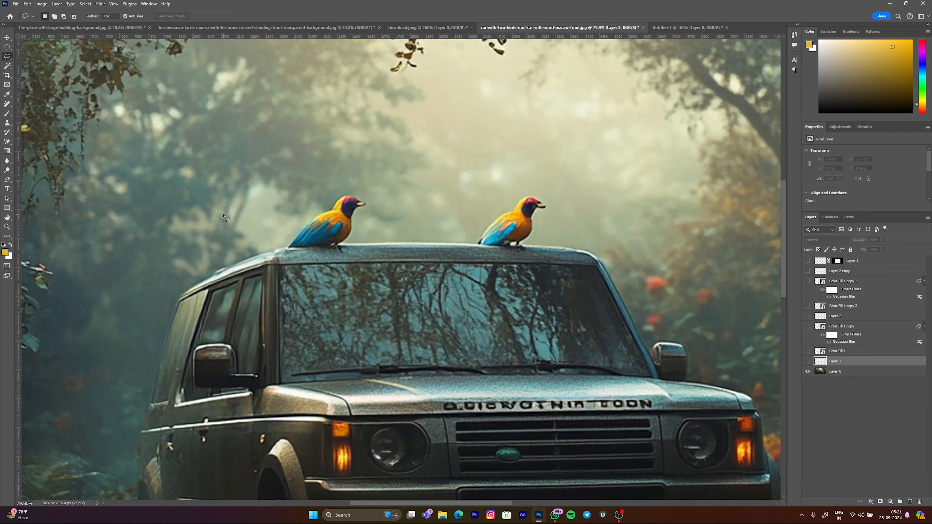
- Switch to the Polygonal Lasso tool and examine the car's roof and body edges for tracing
{"action": "right_click", "coordinate": [9, 56]}
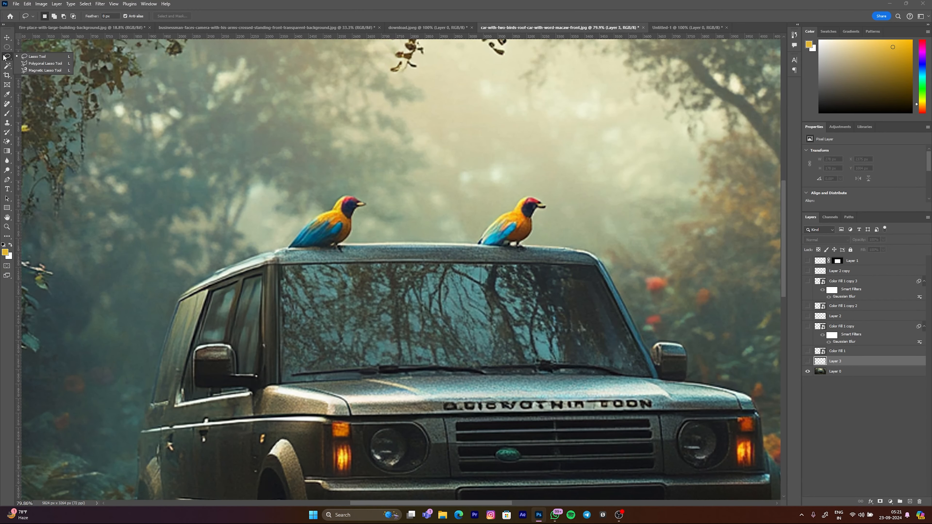
{"action": "left_click", "coordinate": [41, 63]}
{"action": "scroll", "coordinate": [440, 257], "scroll_direction": "down", "scroll_amount": 3}
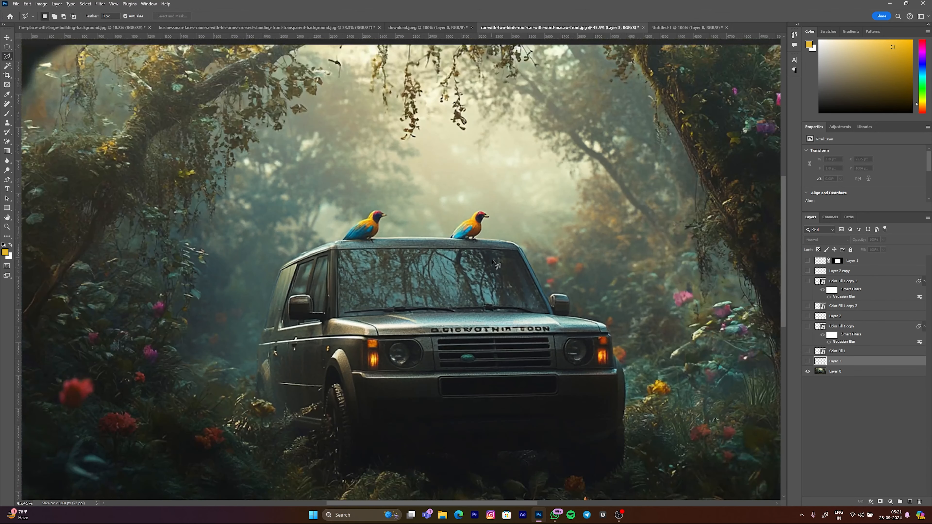
{"action": "scroll", "coordinate": [509, 279], "scroll_direction": "up", "scroll_amount": 4}
{"action": "scroll", "coordinate": [509, 279], "scroll_direction": "up", "scroll_amount": 1}
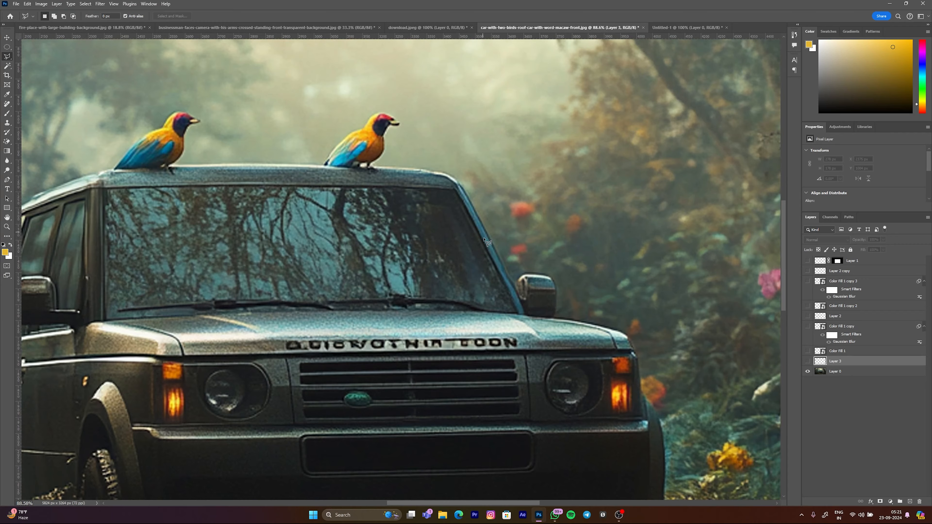
{"action": "scroll", "coordinate": [484, 241], "scroll_direction": "down", "scroll_amount": 10}
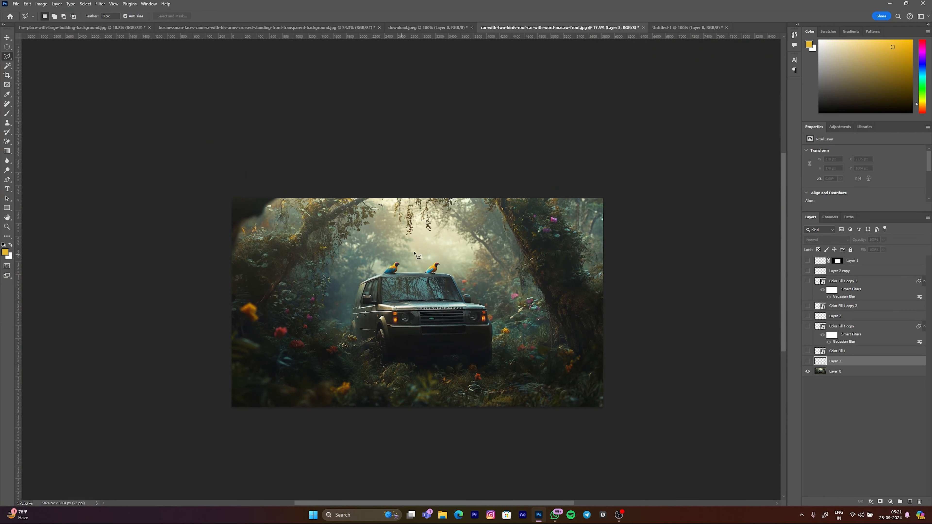
{"action": "scroll", "coordinate": [413, 253], "scroll_direction": "up", "scroll_amount": 7}
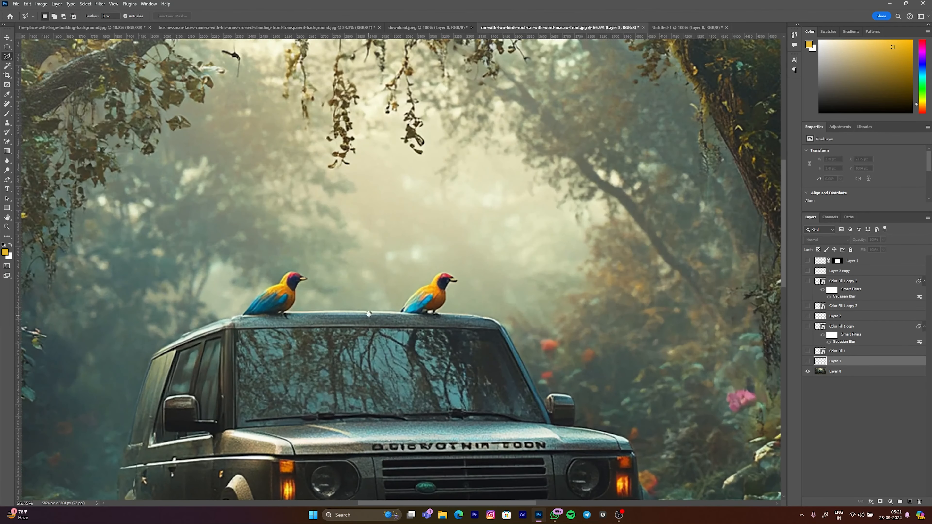
{"action": "left_click_drag", "start_coordinate": [369, 313], "coordinate": [386, 284]}
{"action": "scroll", "coordinate": [173, 319], "scroll_direction": "up", "scroll_amount": 3}
{"action": "left_click_drag", "start_coordinate": [348, 311], "coordinate": [309, 273]}
{"action": "scroll", "coordinate": [309, 274], "scroll_direction": "down", "scroll_amount": 4}
{"action": "scroll", "coordinate": [327, 312], "scroll_direction": "up", "scroll_amount": 1}
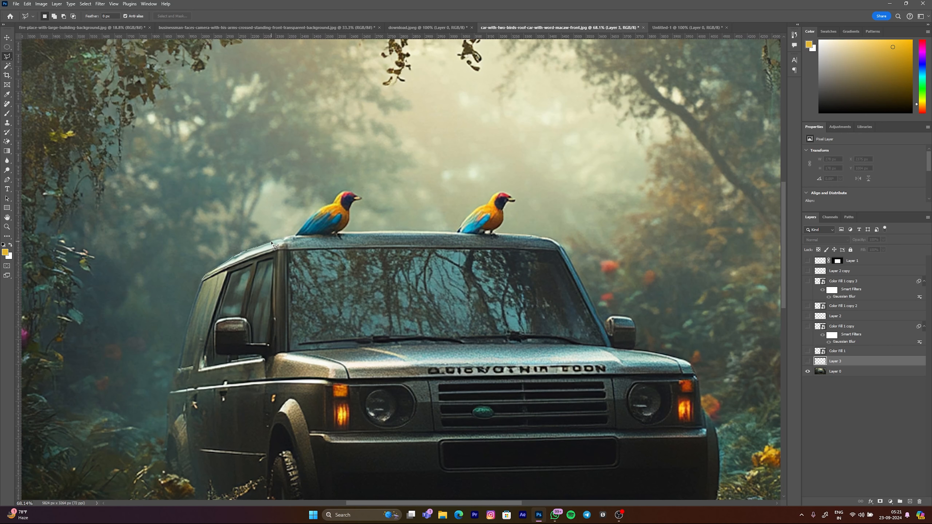
- Trace a closed Polygonal Lasso selection along the car's roof and windshield pillar, across the bumper and up the rear side
{"action": "left_click", "coordinate": [292, 237]}
{"action": "left_click", "coordinate": [464, 232]}
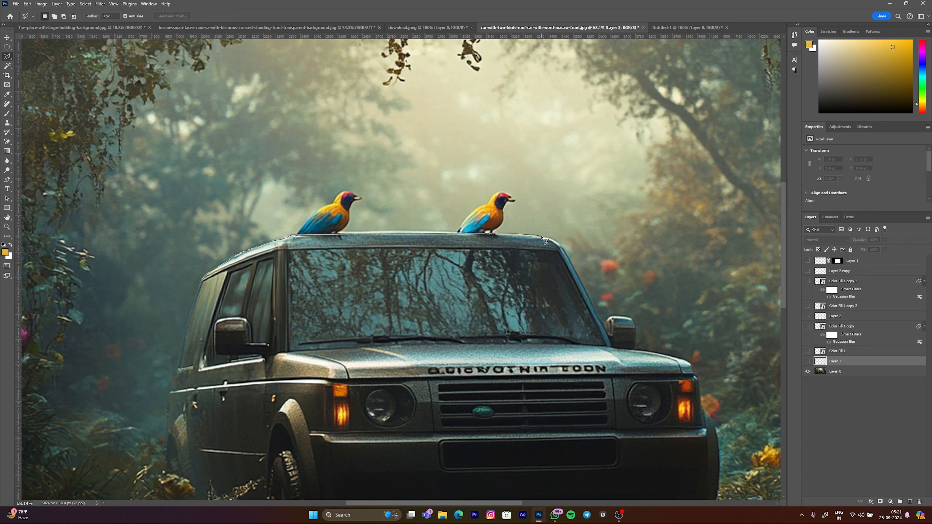
{"action": "left_click", "coordinate": [571, 262]}
{"action": "left_click", "coordinate": [612, 347]}
{"action": "left_click", "coordinate": [626, 448]}
{"action": "left_click", "coordinate": [208, 468]}
{"action": "left_click", "coordinate": [198, 448]}
{"action": "left_click", "coordinate": [203, 281]}
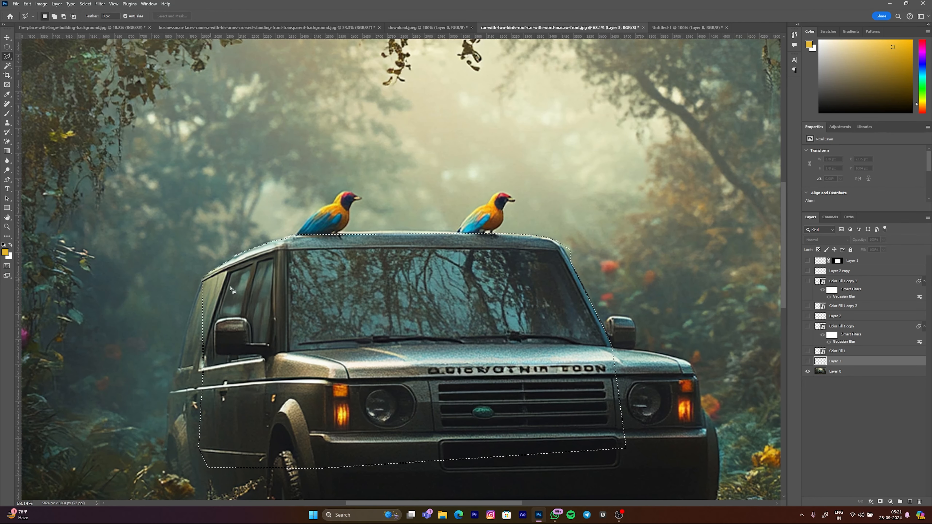
- Subtract the excess background outside the roof's right corner from the car selection with the Polygonal Lasso
{"action": "scroll", "coordinate": [437, 293], "scroll_direction": "down", "scroll_amount": 5}
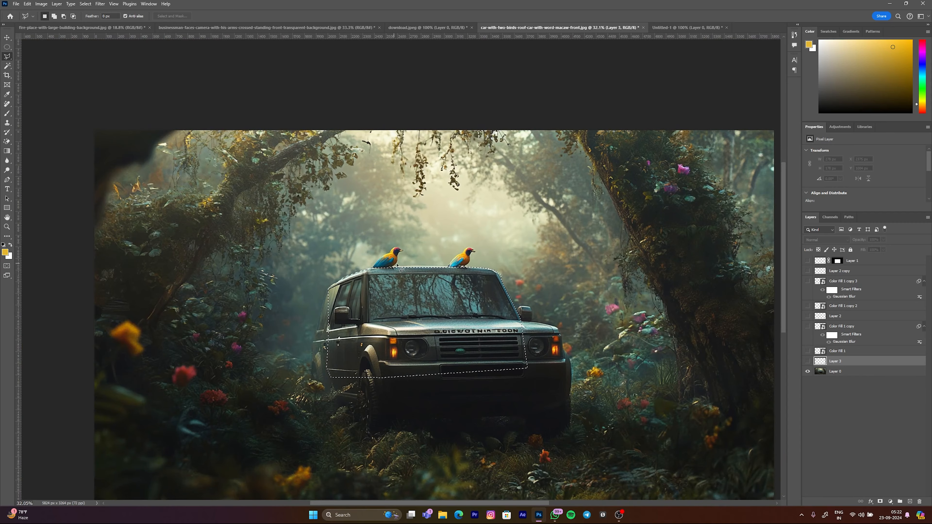
{"action": "scroll", "coordinate": [388, 265], "scroll_direction": "up", "scroll_amount": 8}
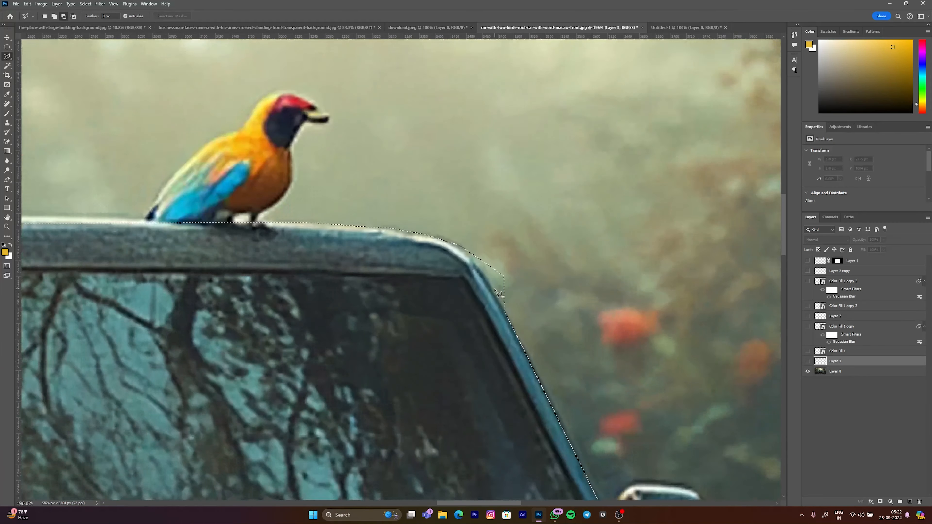
{"action": "scroll", "coordinate": [498, 293], "scroll_direction": "up", "scroll_amount": 4}
{"action": "left_click", "coordinate": [435, 204]}
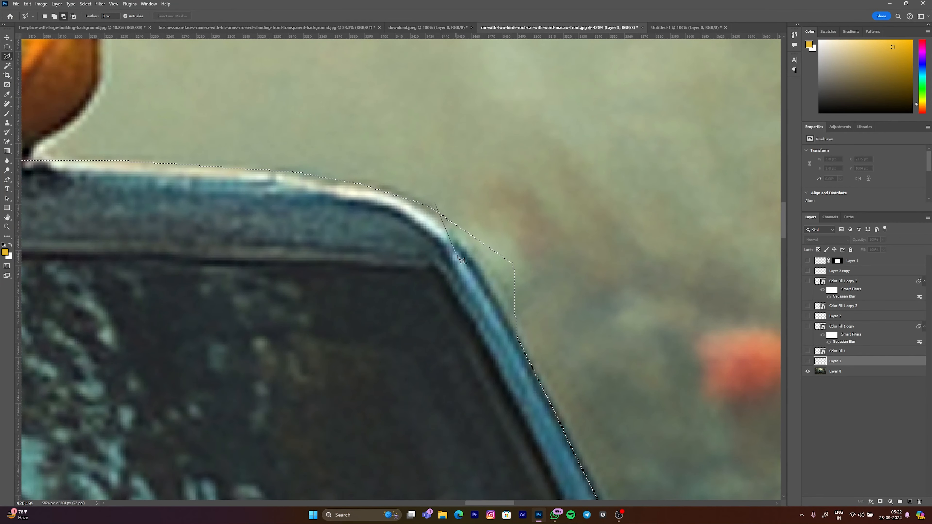
{"action": "left_click", "coordinate": [534, 351]}
{"action": "left_click", "coordinate": [593, 286]}
{"action": "left_click", "coordinate": [524, 224]}
{"action": "left_click", "coordinate": [484, 211]}
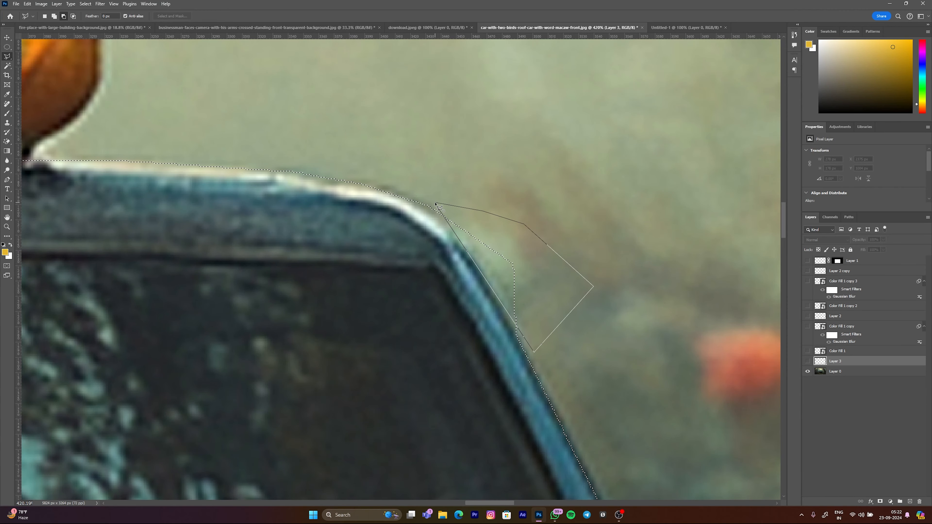
{"action": "left_click", "coordinate": [435, 203]}
- Copy the selected car area from Layer 0 to a new layer and add an empty layer clipped to it
{"action": "scroll", "coordinate": [543, 285], "scroll_direction": "down", "scroll_amount": 8}
{"action": "scroll", "coordinate": [456, 263], "scroll_direction": "down", "scroll_amount": 10}
{"action": "scroll", "coordinate": [435, 297], "scroll_direction": "up", "scroll_amount": 5}
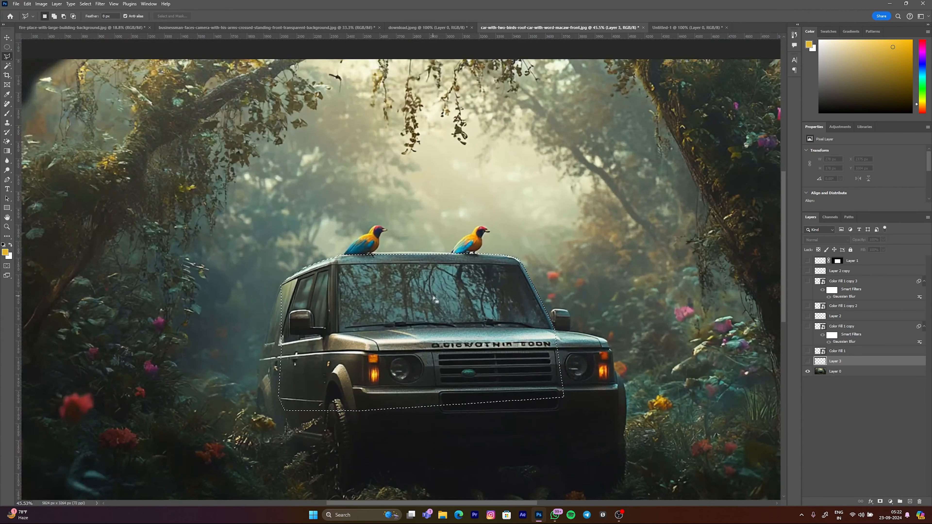
{"action": "left_click", "coordinate": [820, 371]}
{"action": "key", "text": "ctrl+j"}
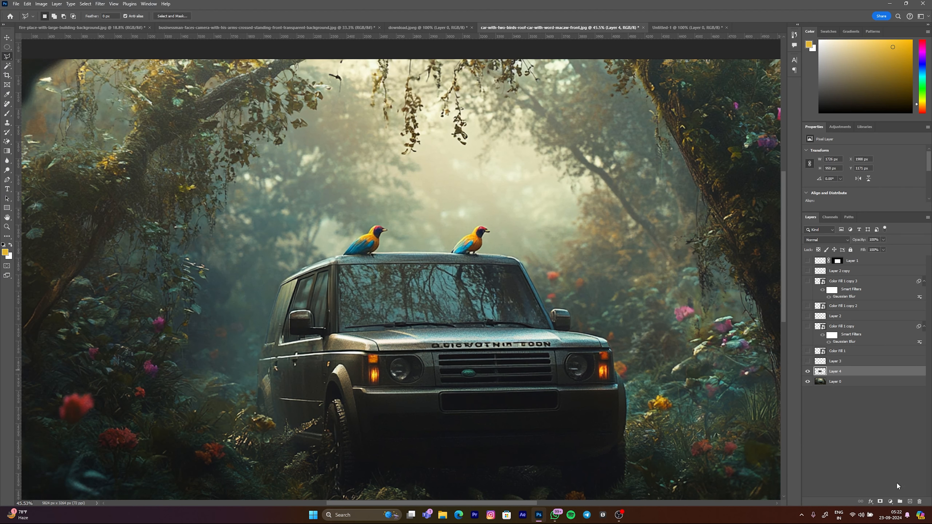
{"action": "left_click", "coordinate": [909, 501]}
{"action": "key", "text": "ctrl+alt+g"}
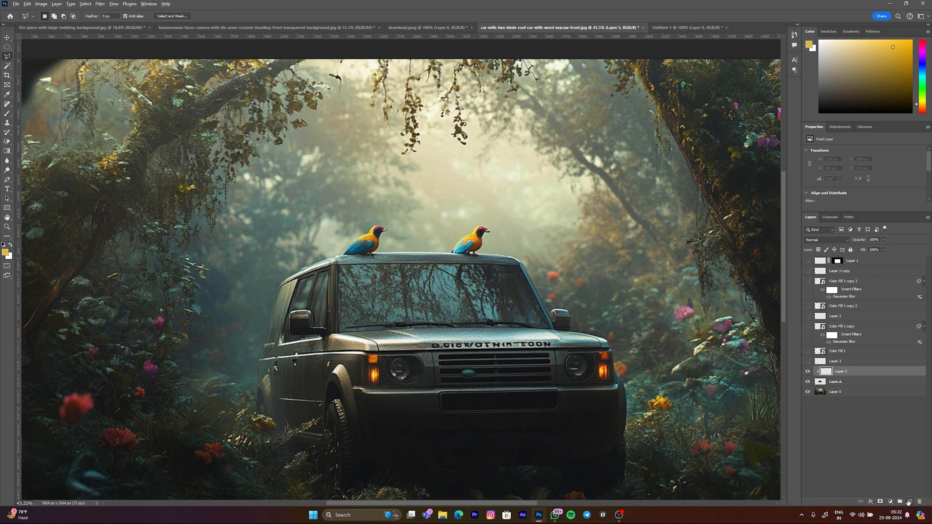
- Sample the pale beige of the misty sky as the brush colour and enlarge the soft brush to about 3000 px with 0% hardness
{"action": "key", "text": "b"}
{"action": "left_click", "coordinate": [492, 205], "text": "alt"}
{"action": "left_click", "coordinate": [488, 206], "text": "alt"}
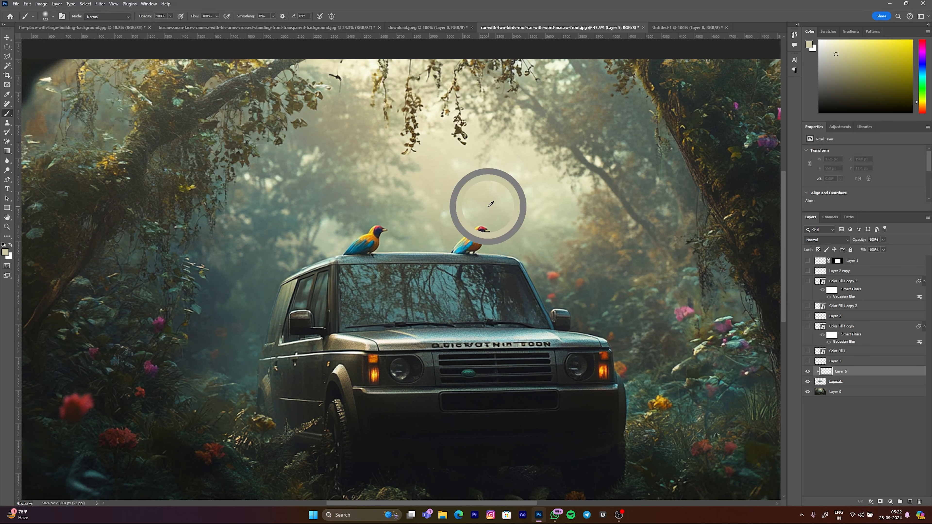
{"action": "left_click_drag", "start_coordinate": [485, 217], "coordinate": [607, 253]}
{"action": "scroll", "coordinate": [579, 324], "scroll_direction": "down", "scroll_amount": 5}
{"action": "left_click_drag", "start_coordinate": [548, 324], "coordinate": [639, 179]}
{"action": "left_click_drag", "start_coordinate": [551, 286], "coordinate": [513, 267]}
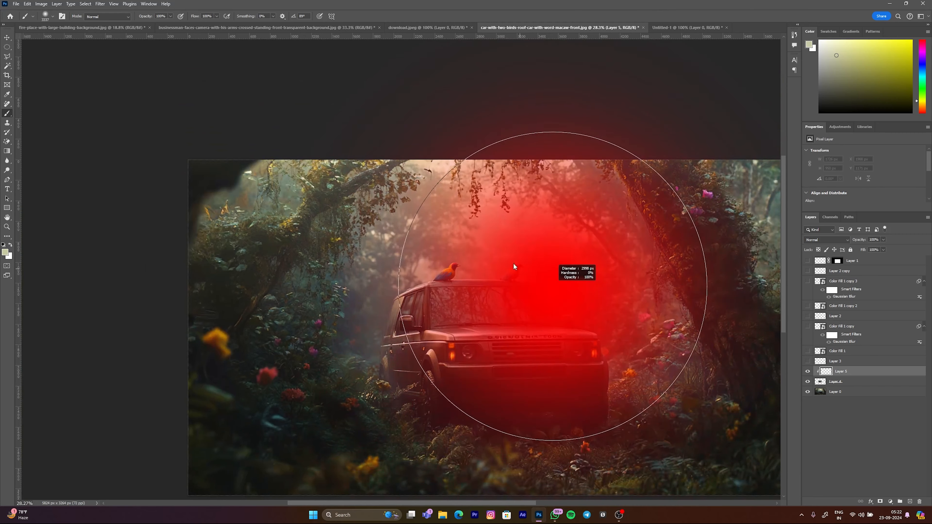
- Paint soft beige haze over the car's roof, windshield and hood, and set that layer's blend mode to Linear Dodge (Add)
{"action": "left_click_drag", "start_coordinate": [492, 156], "coordinate": [603, 148]}
{"action": "left_click_drag", "start_coordinate": [529, 209], "coordinate": [504, 208]}
{"action": "left_click", "coordinate": [543, 156]}
{"action": "left_click_drag", "start_coordinate": [519, 168], "coordinate": [397, 156]}
{"action": "left_click", "coordinate": [826, 240]}
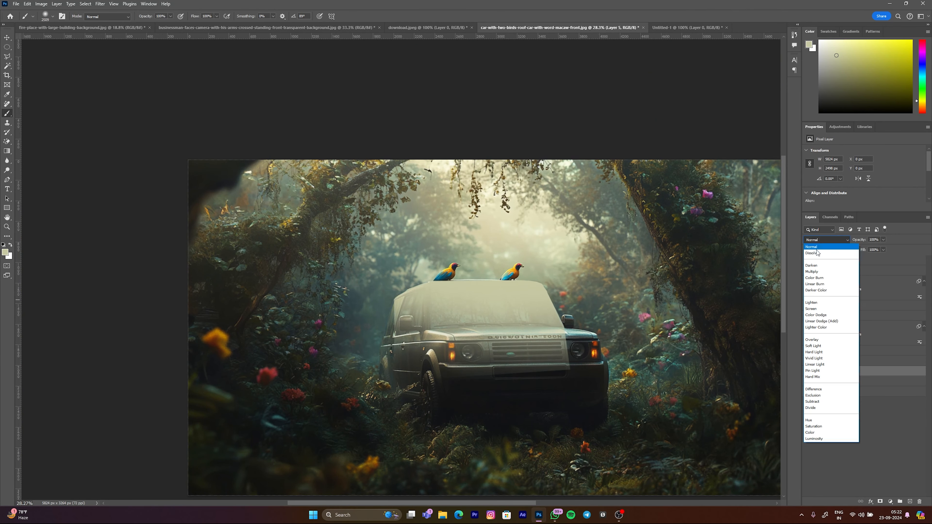
{"action": "left_click", "coordinate": [821, 322]}
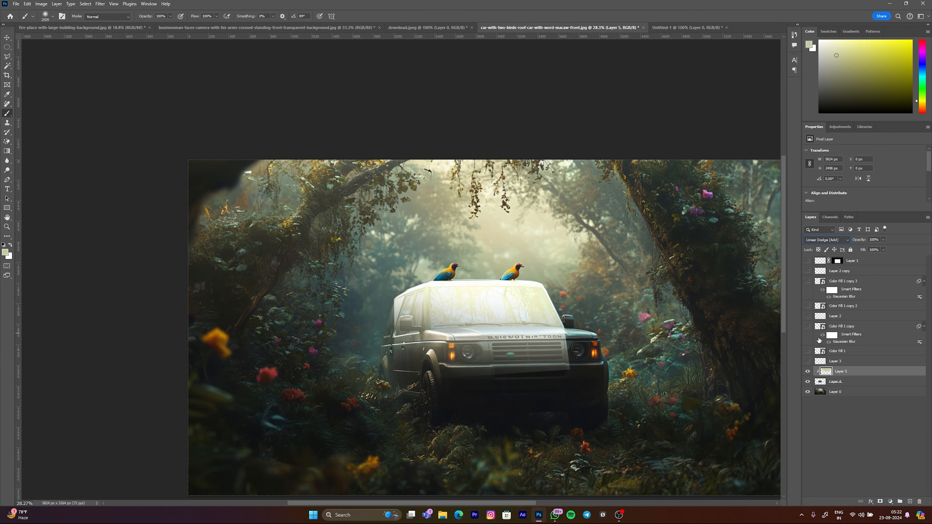
- Mask the haze off the car by painting on a new layer mask, and lower the haze layer's fill to 13%
{"action": "left_click", "coordinate": [880, 501]}
{"action": "mouse_move", "coordinate": [572, 347]}
{"action": "left_mouse_down"}
{"action": "mouse_move", "coordinate": [558, 347]}
{"action": "mouse_move", "coordinate": [562, 388]}
{"action": "mouse_move", "coordinate": [593, 354]}
{"action": "mouse_move", "coordinate": [395, 364]}
{"action": "mouse_move", "coordinate": [343, 333]}
{"action": "left_mouse_up"}
{"action": "key", "text": "x"}
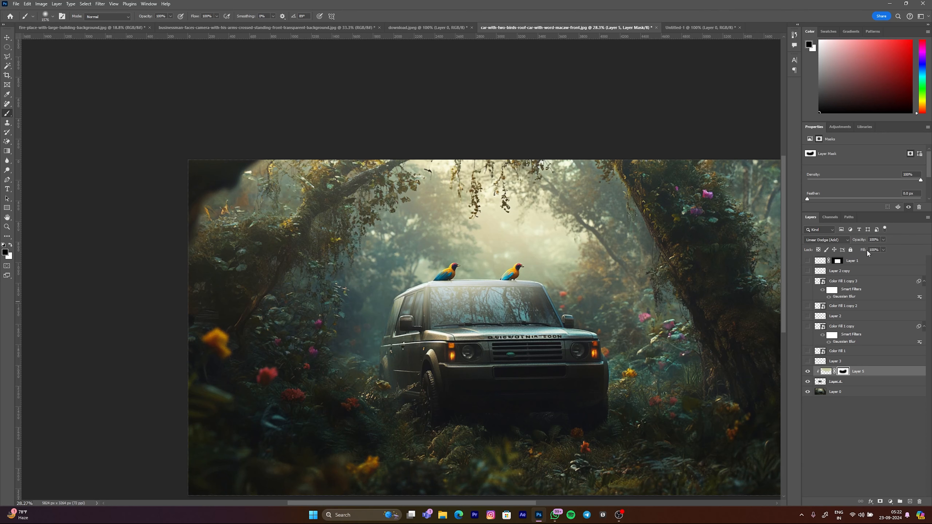
{"action": "left_click_drag", "start_coordinate": [801, 253], "coordinate": [731, 248]}
{"action": "left_click_drag", "start_coordinate": [502, 266], "coordinate": [489, 263]}
- Compare the car with and without haze Layer 5 and car cutout Layer 4 by switching their visibility
{"action": "left_click", "coordinate": [807, 372]}
{"action": "left_click", "coordinate": [807, 372]}
{"action": "left_click", "coordinate": [808, 372]}
{"action": "left_click", "coordinate": [807, 372]}
{"action": "left_click", "coordinate": [808, 381]}
{"action": "left_click", "coordinate": [807, 381]}
{"action": "left_click", "coordinate": [808, 383]}
{"action": "left_click", "coordinate": [808, 382]}
- Release haze Layer 5 from its clipping mask and hide Layer 4, comparing the photo with and without the haze
{"action": "left_click", "coordinate": [821, 373]}
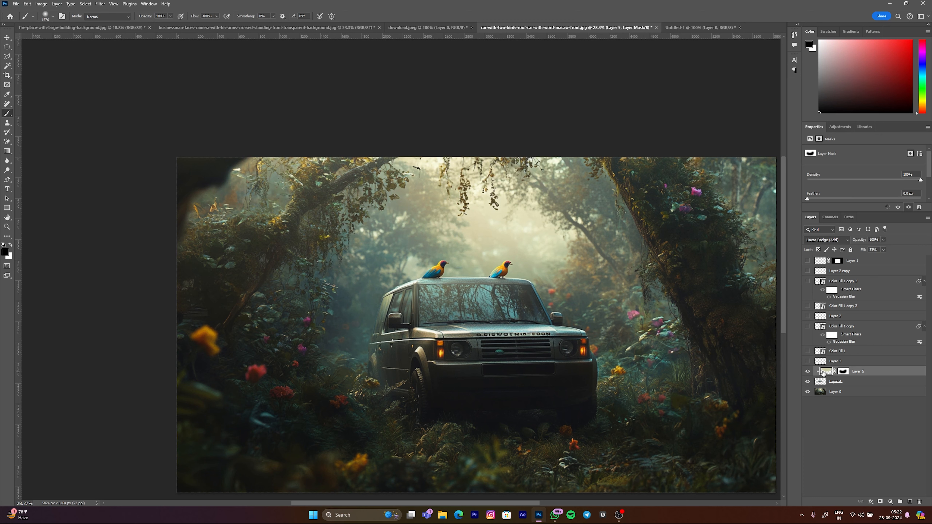
{"action": "key", "text": "ctrl+alt+g"}
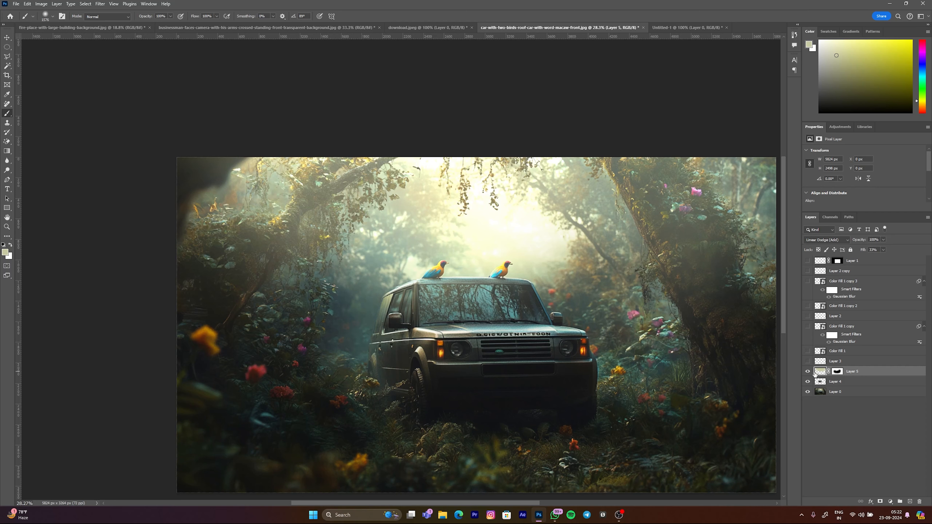
{"action": "left_click", "coordinate": [808, 383]}
{"action": "left_click", "coordinate": [807, 372]}
{"action": "left_click", "coordinate": [807, 372]}
{"action": "left_click", "coordinate": [807, 372]}
{"action": "left_click", "coordinate": [806, 371]}
- Paint black on Layer 5's mask with a large soft brush around the car to reduce the haze, and deselect the layers
{"action": "left_click", "coordinate": [839, 371]}
{"action": "scroll", "coordinate": [433, 275], "scroll_direction": "down", "scroll_amount": 3}
{"action": "mouse_move", "coordinate": [418, 288]}
{"action": "left_mouse_down"}
{"action": "mouse_move", "coordinate": [502, 278]}
{"action": "mouse_move", "coordinate": [471, 278]}
{"action": "left_mouse_up"}
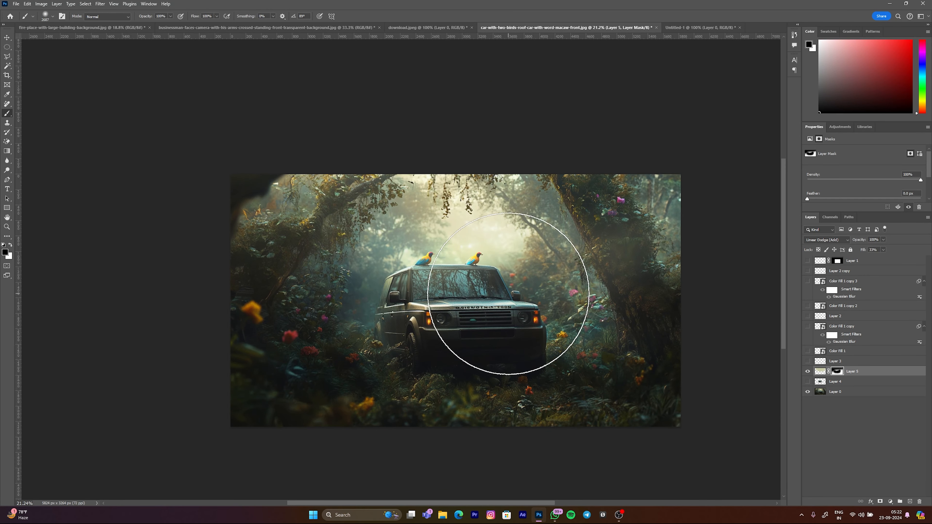
{"action": "scroll", "coordinate": [500, 293], "scroll_direction": "down", "scroll_amount": 1}
{"action": "key", "text": "v"}
{"action": "left_click", "coordinate": [501, 293]}
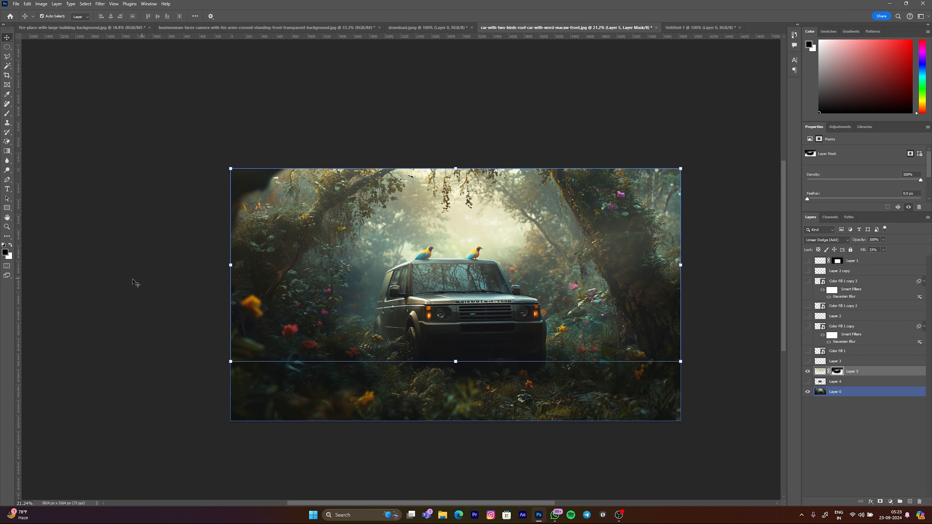
{"action": "left_click", "coordinate": [443, 108]}
- Trace the car's hood edge and side mirror on Layer 0 with the Magnetic Lasso and close the selection
{"action": "scroll", "coordinate": [443, 278], "scroll_direction": "up", "scroll_amount": 1}
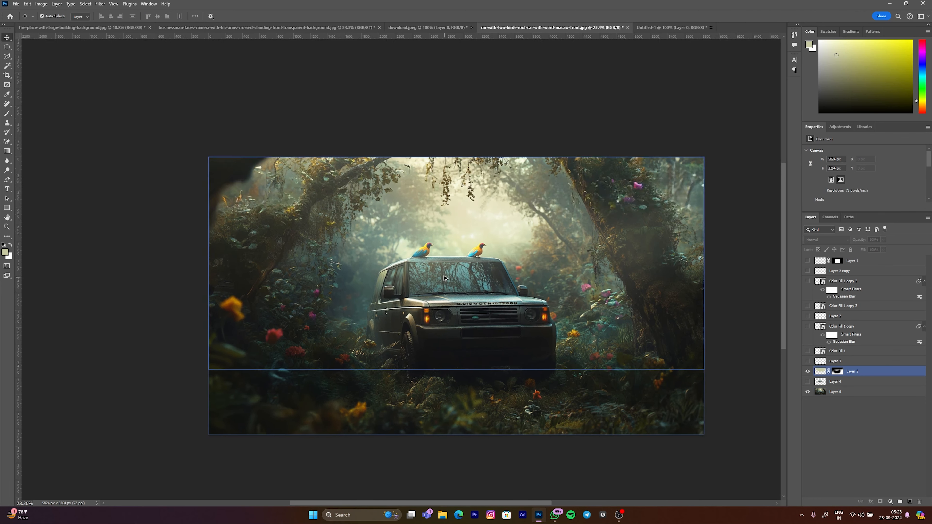
{"action": "scroll", "coordinate": [442, 276], "scroll_direction": "up", "scroll_amount": 3}
{"action": "left_click", "coordinate": [8, 61]}
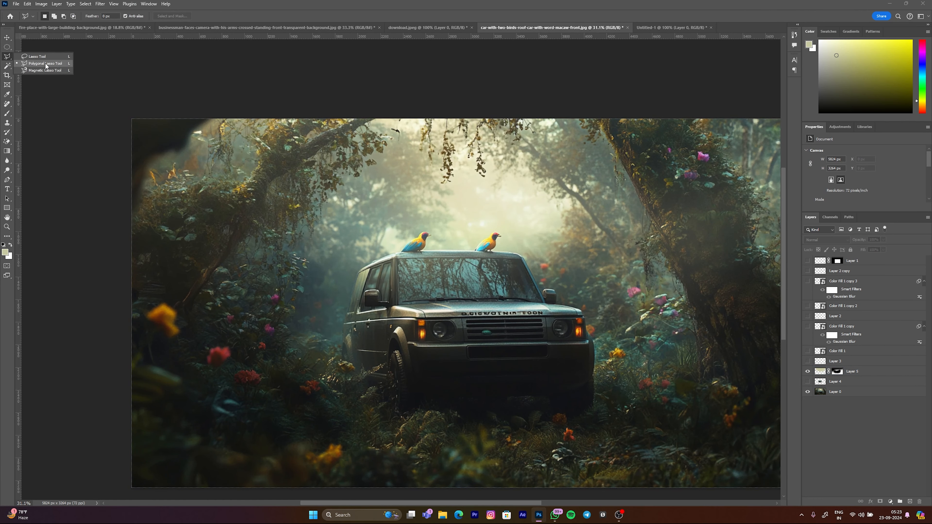
{"action": "left_click", "coordinate": [51, 70]}
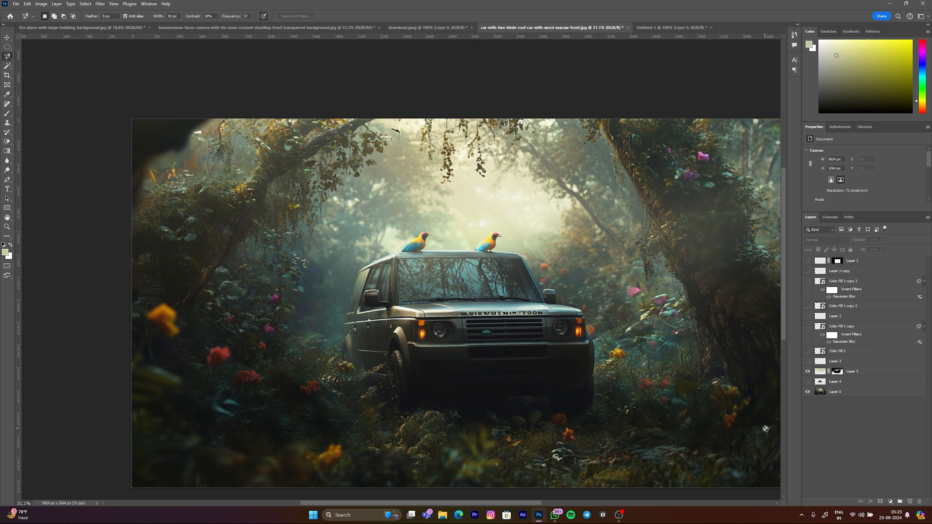
{"action": "left_click", "coordinate": [820, 391]}
{"action": "scroll", "coordinate": [630, 316], "scroll_direction": "up", "scroll_amount": 6}
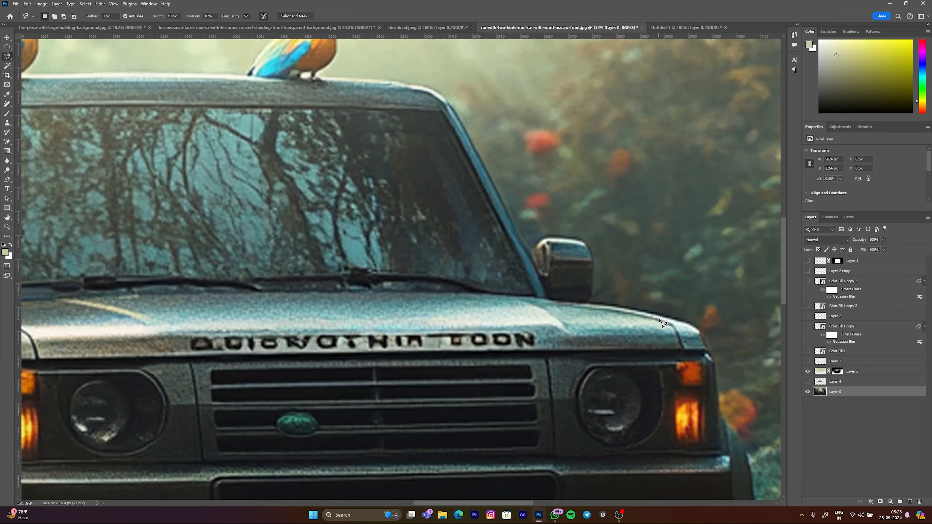
{"action": "scroll", "coordinate": [663, 322], "scroll_direction": "up", "scroll_amount": 1}
{"action": "left_click", "coordinate": [701, 331]}
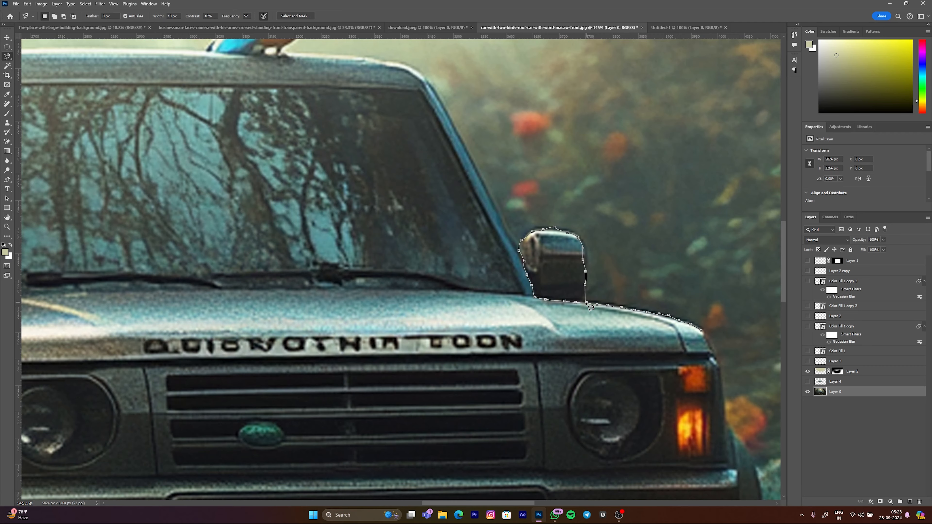
{"action": "key", "text": "ctrl+minus"}
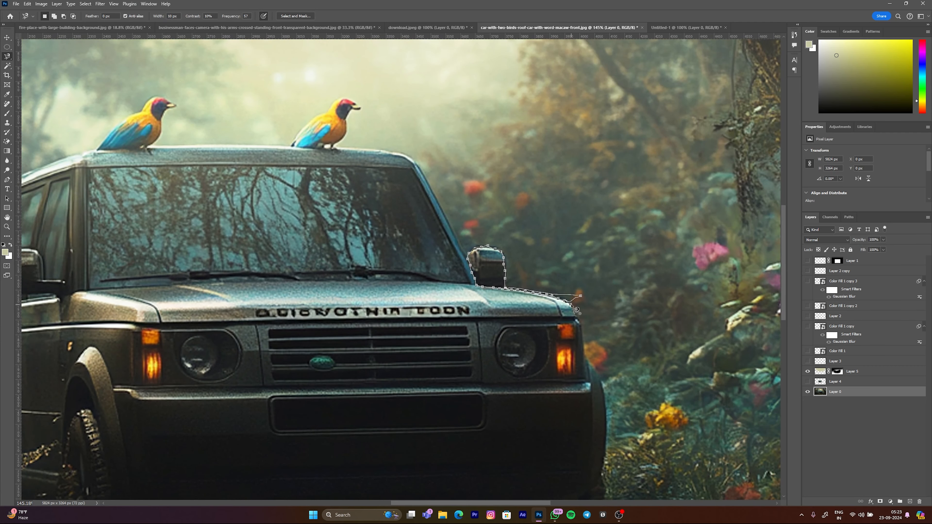
{"action": "left_click", "coordinate": [570, 304], "text": "ctrl"}
- Copy the side mirror selection to a new layer and hide Layer 0 to inspect the cutout alone
{"action": "key", "text": "ctrl+j"}
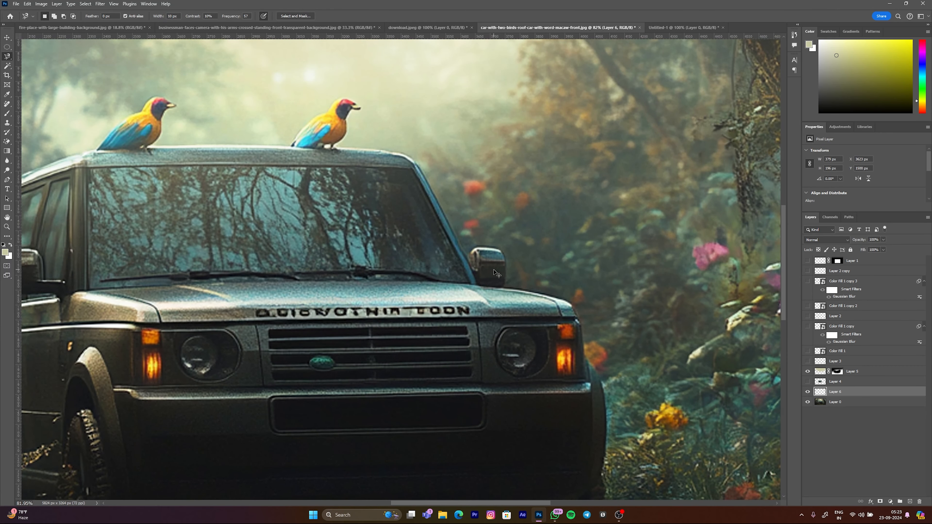
{"action": "left_click", "coordinate": [808, 402]}
{"action": "left_click", "coordinate": [807, 371]}
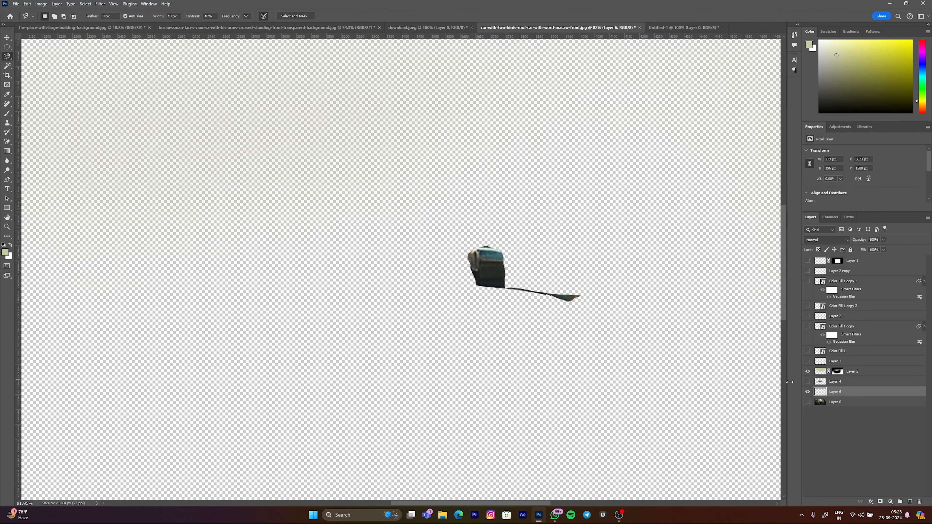
- Undo the side mirror copy and the layer hiding, and clear the selection
{"action": "key", "text": "ctrl+z"}
{"action": "key", "text": "ctrl+z"}
{"action": "scroll", "coordinate": [499, 301], "scroll_direction": "down", "scroll_amount": 5}
{"action": "scroll", "coordinate": [405, 251], "scroll_direction": "up", "scroll_amount": 2}
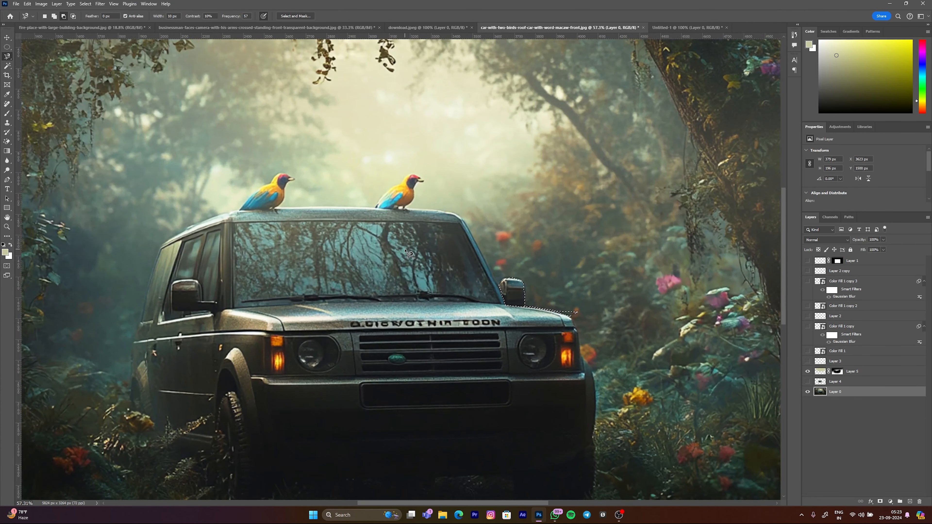
{"action": "scroll", "coordinate": [405, 251], "scroll_direction": "down", "scroll_amount": 5}
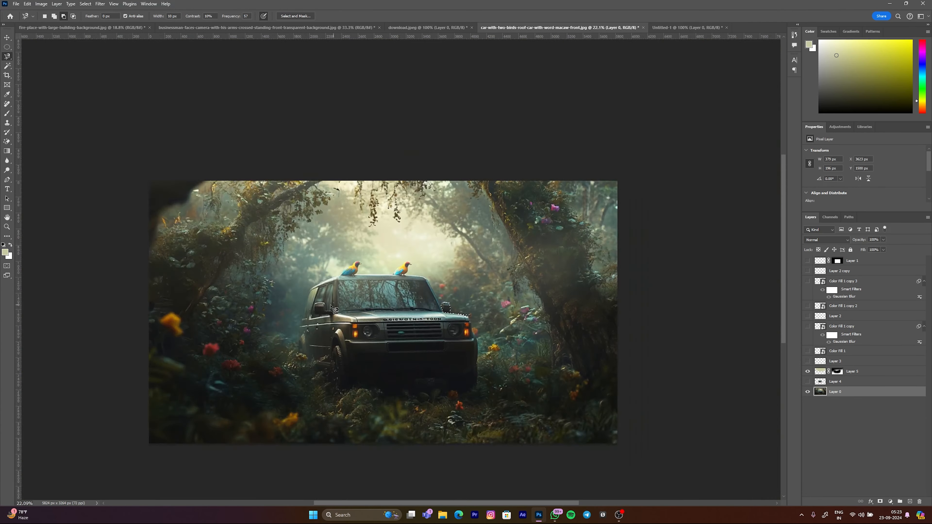
{"action": "scroll", "coordinate": [306, 321], "scroll_direction": "up", "scroll_amount": 2}
{"action": "key", "text": "ctrl+d"}
{"action": "left_click", "coordinate": [818, 374]}
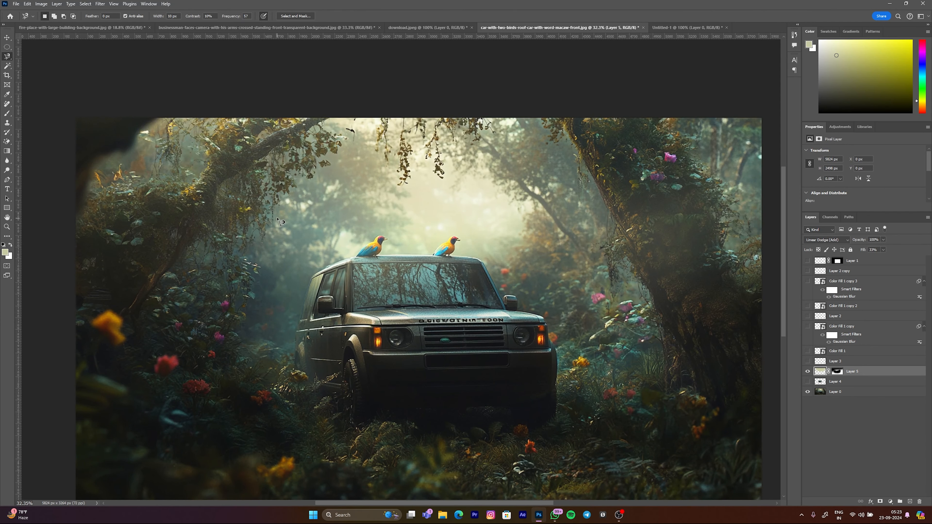
{"action": "scroll", "coordinate": [266, 208], "scroll_direction": "down", "scroll_amount": 1}
{"action": "left_click_drag", "start_coordinate": [7, 65], "coordinate": [32, 73]}
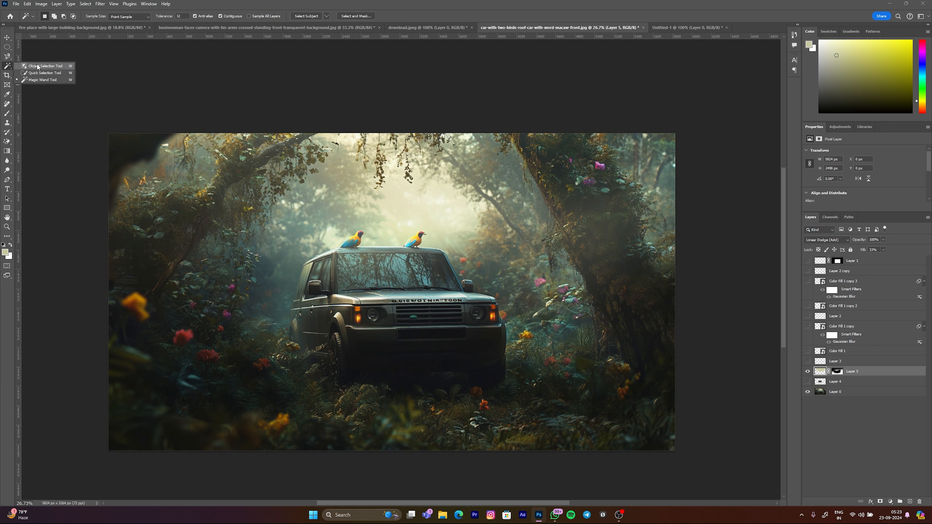
{"action": "left_click", "coordinate": [41, 80]}
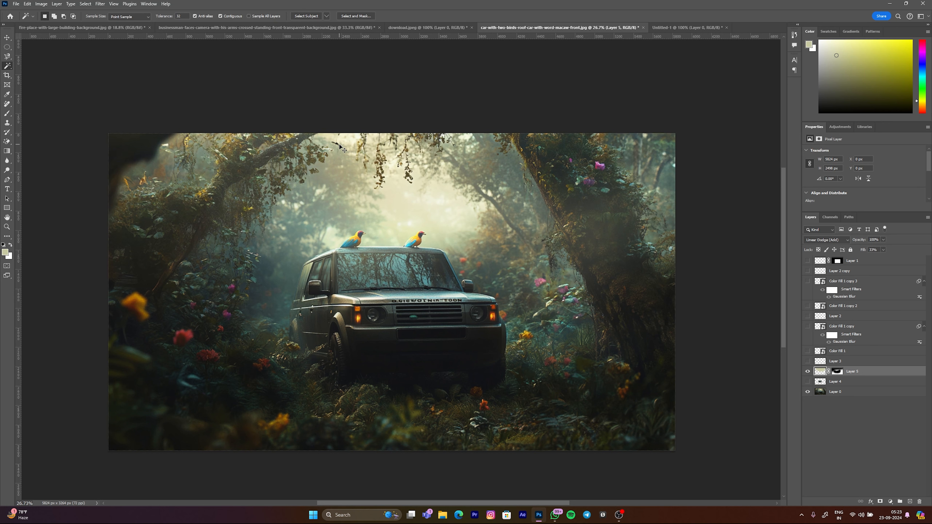
{"action": "key", "text": "v"}
{"action": "left_click", "coordinate": [345, 110]}
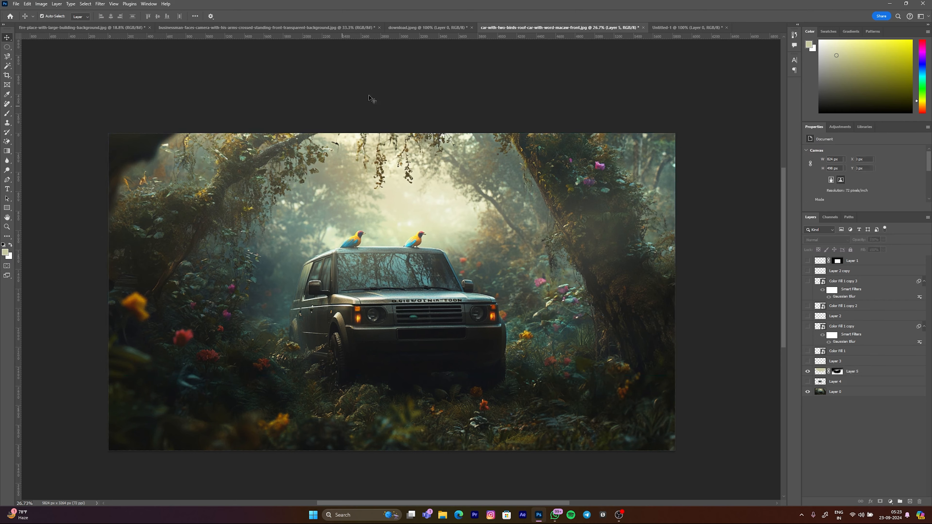
- Switch to the businessman photo document, duplicate Layer 0 and hide the original layer
{"action": "left_click", "coordinate": [406, 30]}
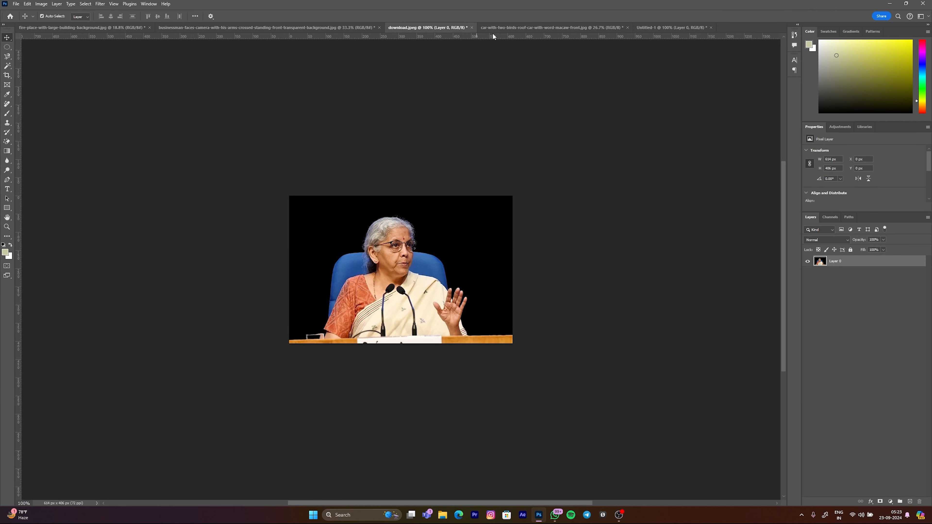
{"action": "left_click", "coordinate": [252, 28]}
{"action": "scroll", "coordinate": [456, 198], "scroll_direction": "down", "scroll_amount": 5}
{"action": "scroll", "coordinate": [418, 195], "scroll_direction": "up", "scroll_amount": 4}
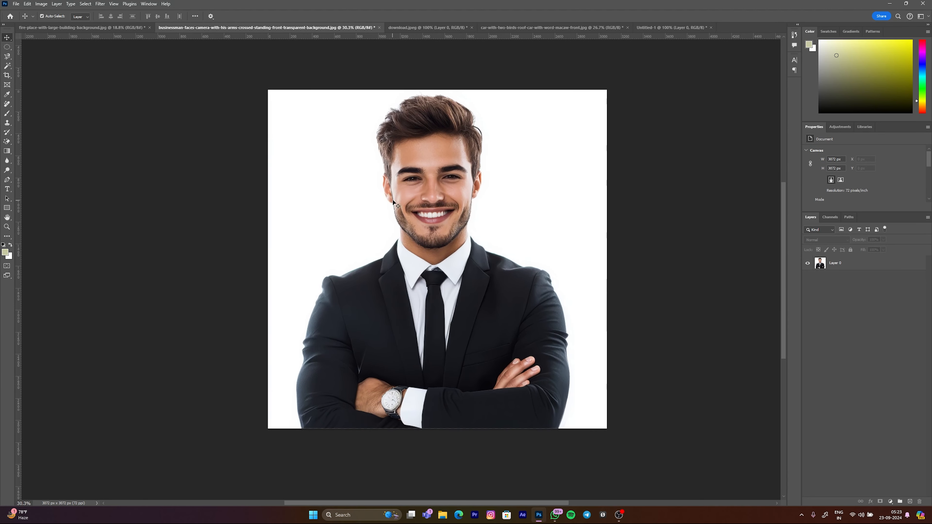
{"action": "left_click", "coordinate": [809, 263]}
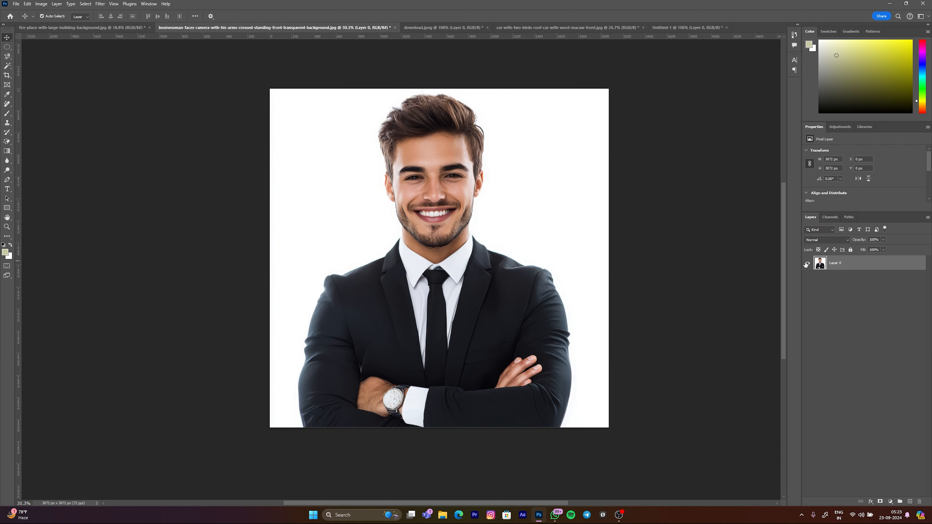
{"action": "key", "text": "ctrl+j"}
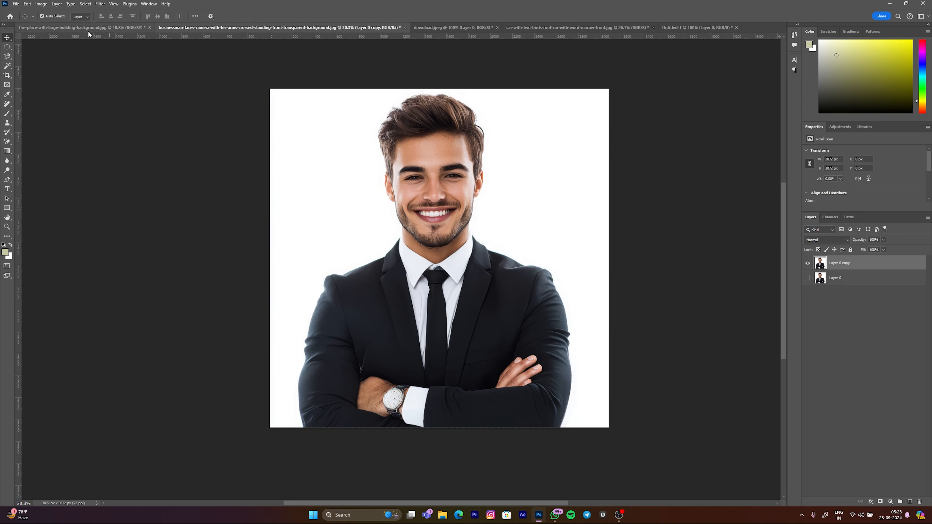
- Select the businessman on the duplicated layer using the Quick Selection tool's Select Subject command
{"action": "left_click", "coordinate": [7, 65]}
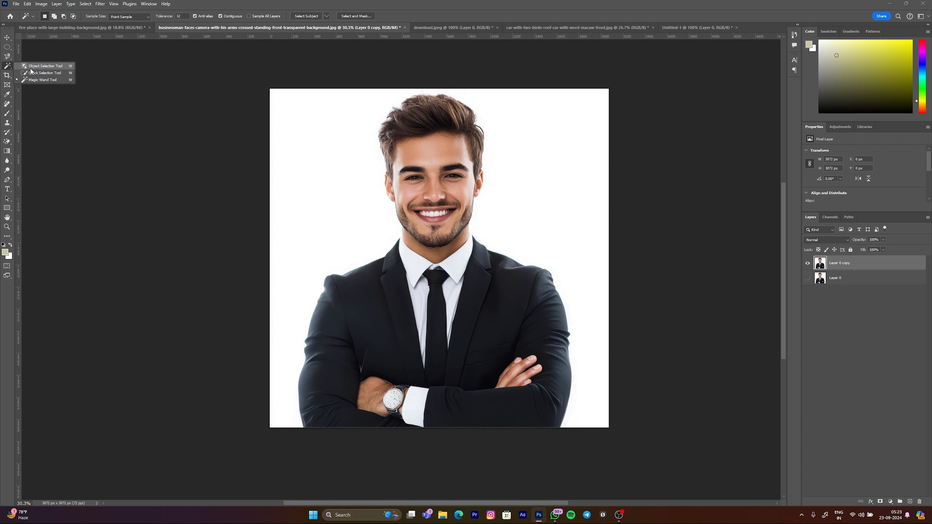
{"action": "left_click", "coordinate": [43, 73]}
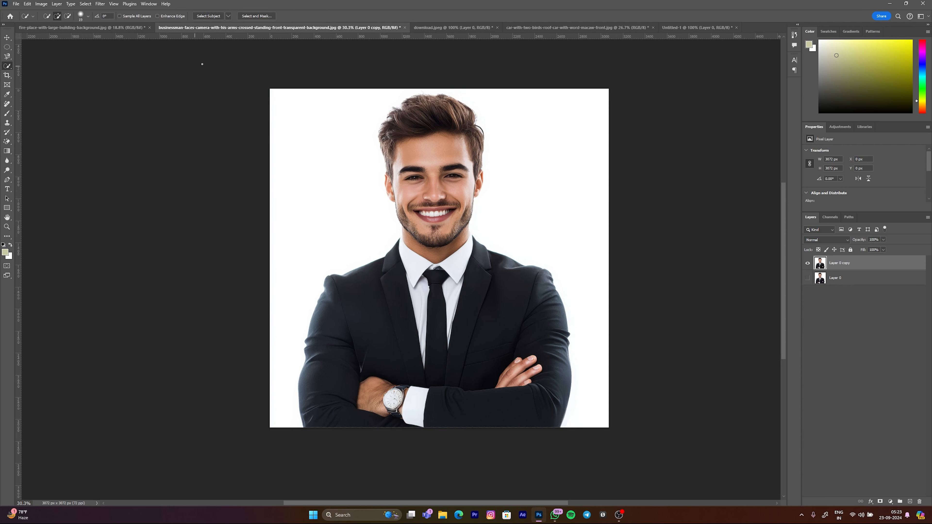
{"action": "left_click", "coordinate": [208, 18]}
{"action": "scroll", "coordinate": [420, 140], "scroll_direction": "up", "scroll_amount": 8}
{"action": "scroll", "coordinate": [455, 200], "scroll_direction": "down", "scroll_amount": 7}
{"action": "scroll", "coordinate": [457, 201], "scroll_direction": "down", "scroll_amount": 1}
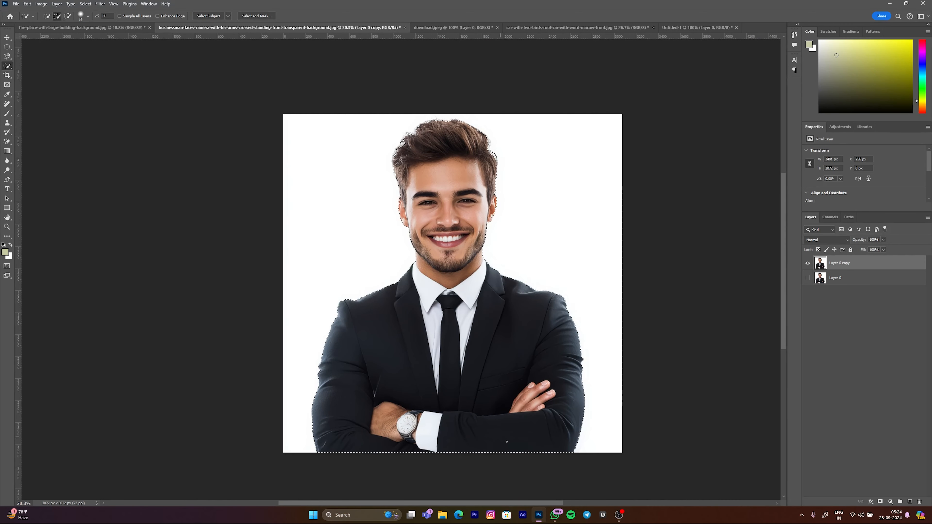
- Try masking out the white background with a layer mask made from the subject selection, and undo the mask
{"action": "left_click", "coordinate": [879, 502]}
{"action": "scroll", "coordinate": [464, 245], "scroll_direction": "up", "scroll_amount": 2}
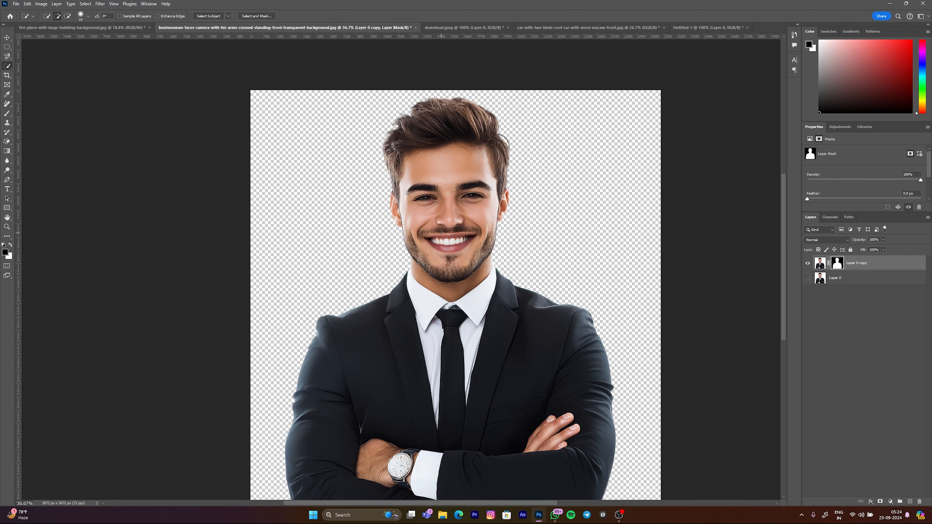
{"action": "key", "text": "ctrl+z"}
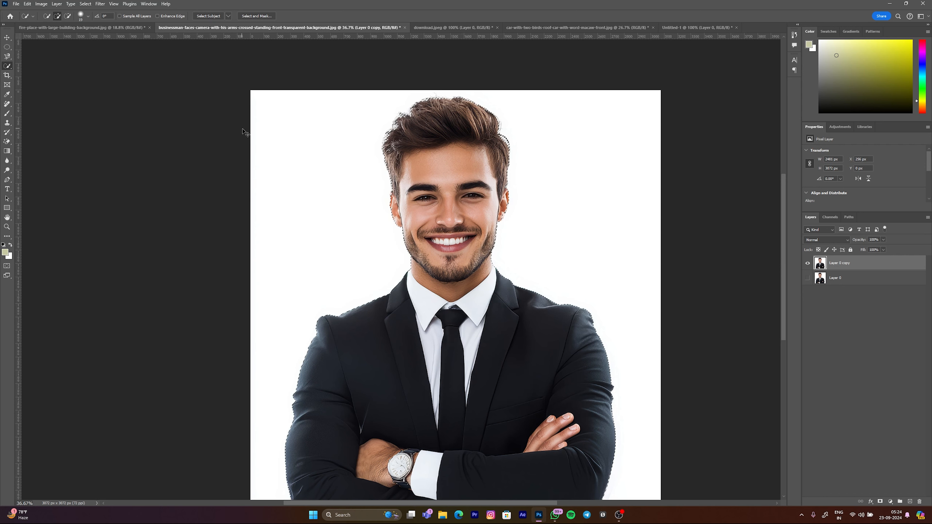
- Select the businessman with the Object Selection tool's object finder and mask out the white background with a layer mask
{"action": "right_click", "coordinate": [6, 68]}
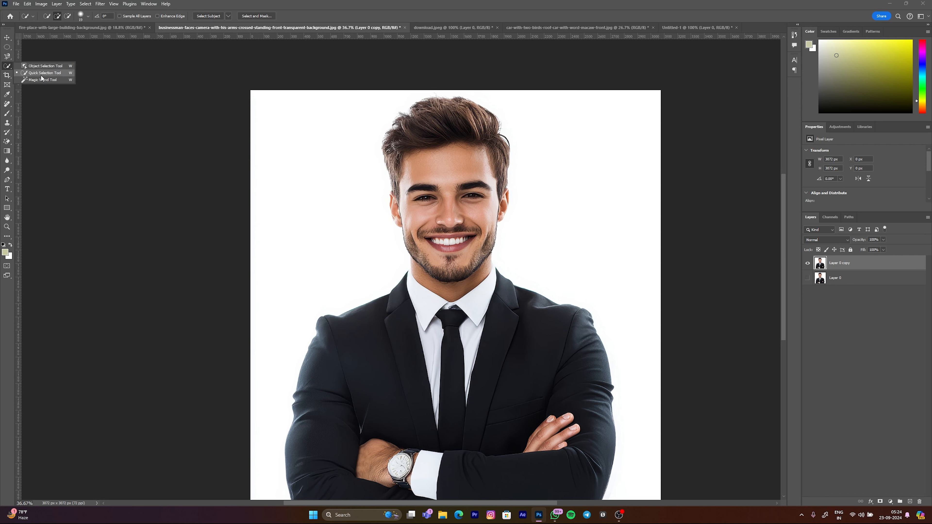
{"action": "left_click", "coordinate": [33, 66]}
{"action": "scroll", "coordinate": [404, 150], "scroll_direction": "down", "scroll_amount": 4}
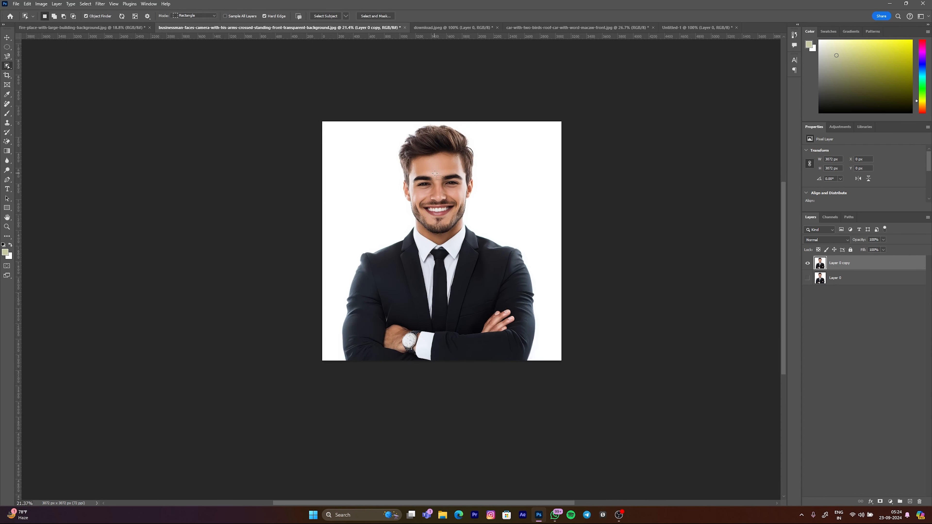
{"action": "left_click_drag", "start_coordinate": [425, 167], "coordinate": [431, 168]}
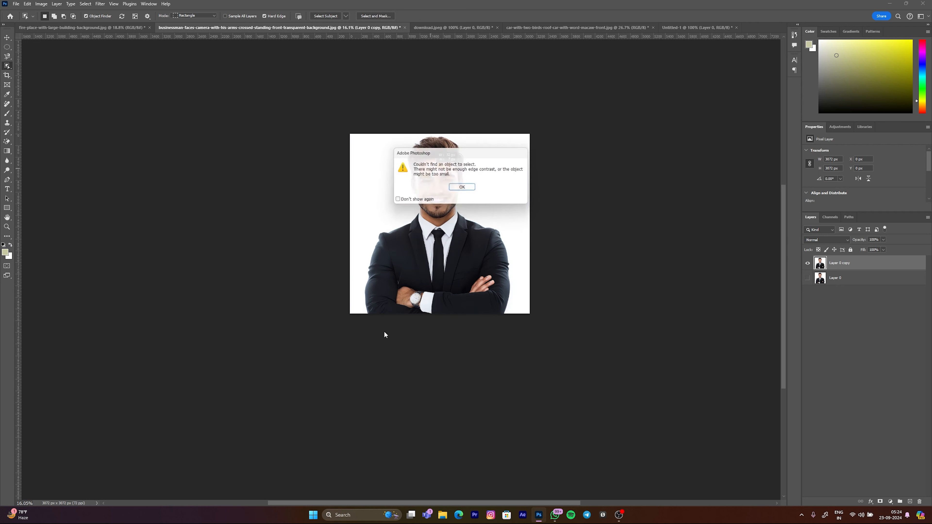
{"action": "left_click", "coordinate": [462, 187]}
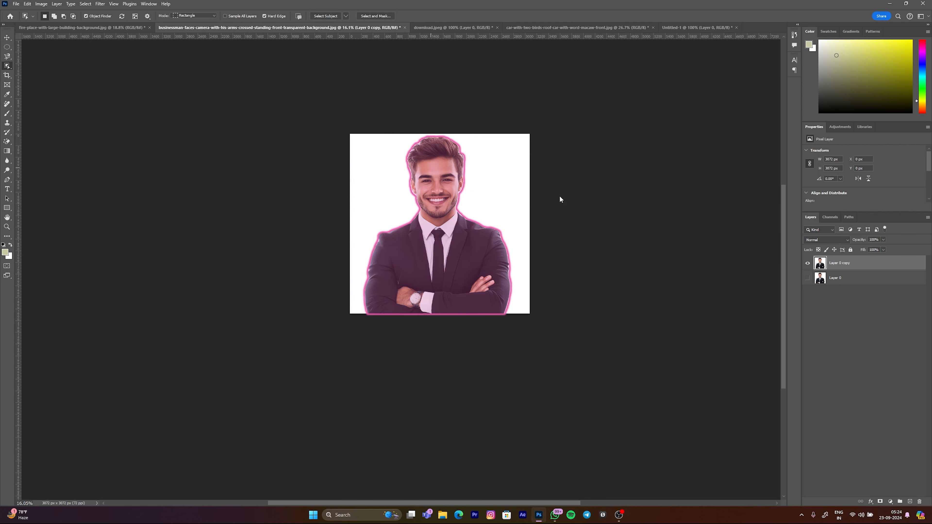
{"action": "left_click", "coordinate": [440, 201]}
{"action": "left_click", "coordinate": [880, 501]}
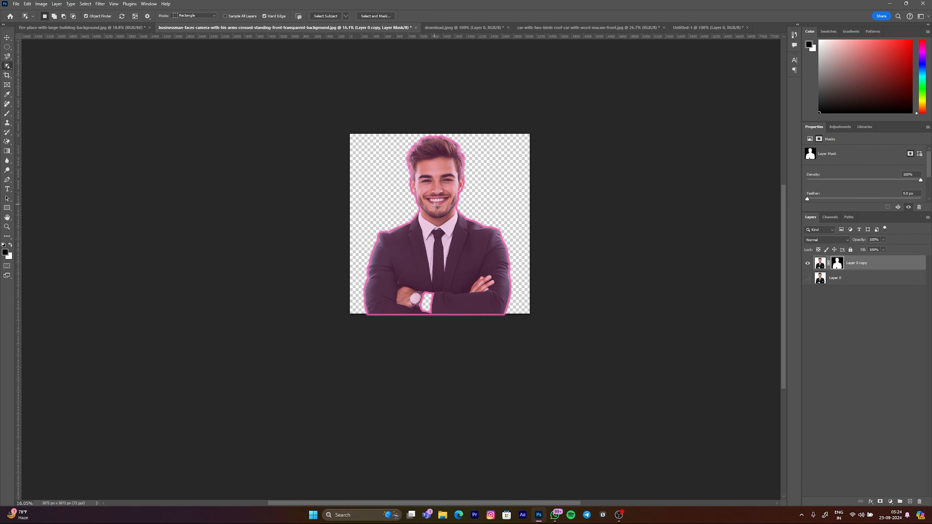
- Undo the businessman's layer mask on the duplicated layer and deselect everything
{"action": "scroll", "coordinate": [419, 194], "scroll_direction": "up", "scroll_amount": 4}
{"action": "key", "text": "ctrl+z"}
{"action": "key", "text": "ctrl+d"}
- Select the white background around the businessman with the Magic Wand tool
{"action": "right_click", "coordinate": [7, 67]}
{"action": "left_click", "coordinate": [33, 79]}
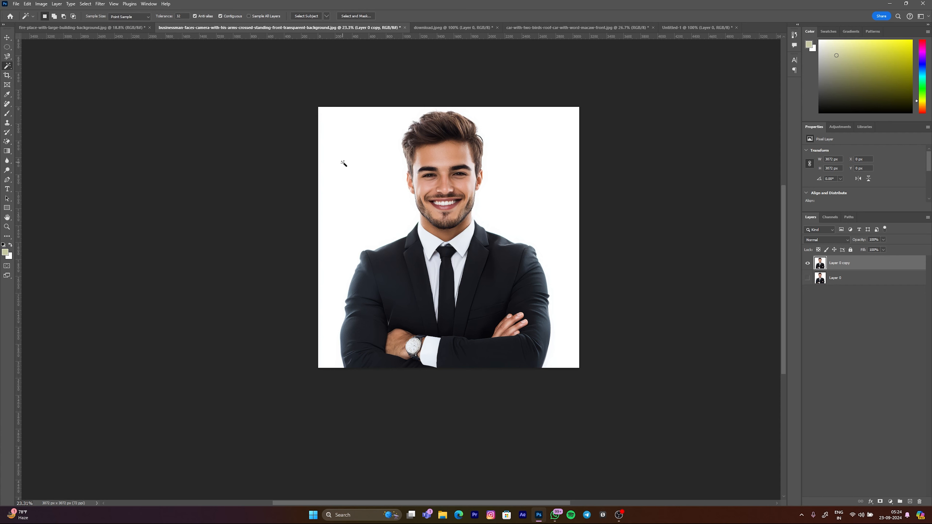
{"action": "left_click", "coordinate": [523, 198]}
{"action": "scroll", "coordinate": [427, 219], "scroll_direction": "up", "scroll_amount": 3}
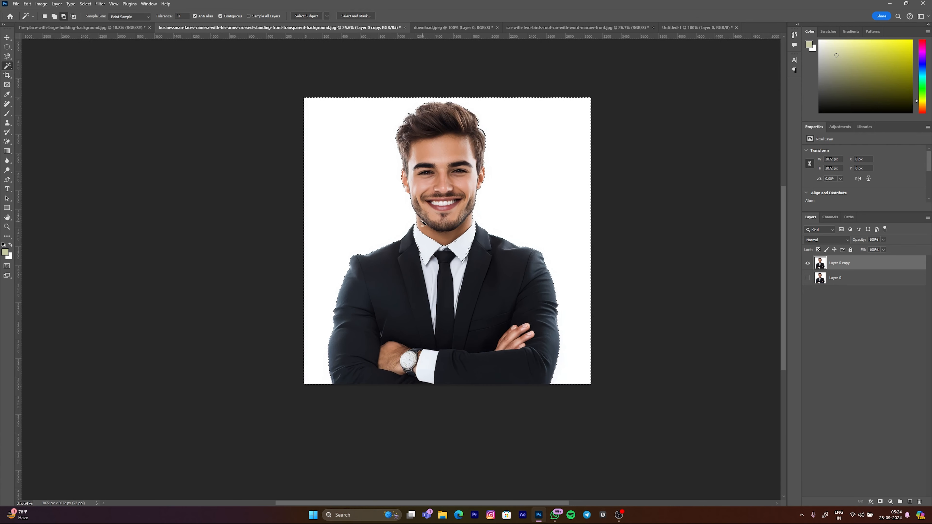
- Try a layer mask made from the background selection, and undo the mask
{"action": "left_click", "coordinate": [879, 501]}
{"action": "scroll", "coordinate": [464, 279], "scroll_direction": "down", "scroll_amount": 4}
{"action": "scroll", "coordinate": [448, 253], "scroll_direction": "up", "scroll_amount": 2}
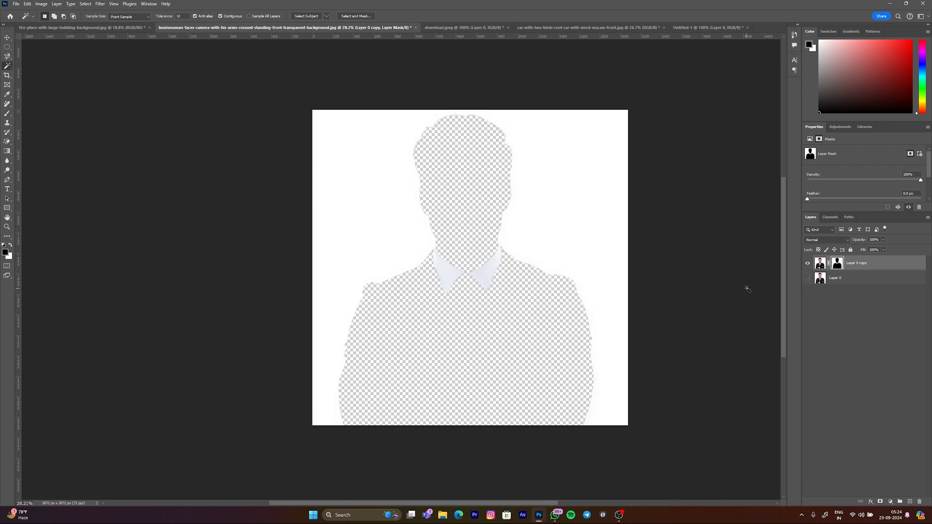
{"action": "key", "text": "ctrl+z"}
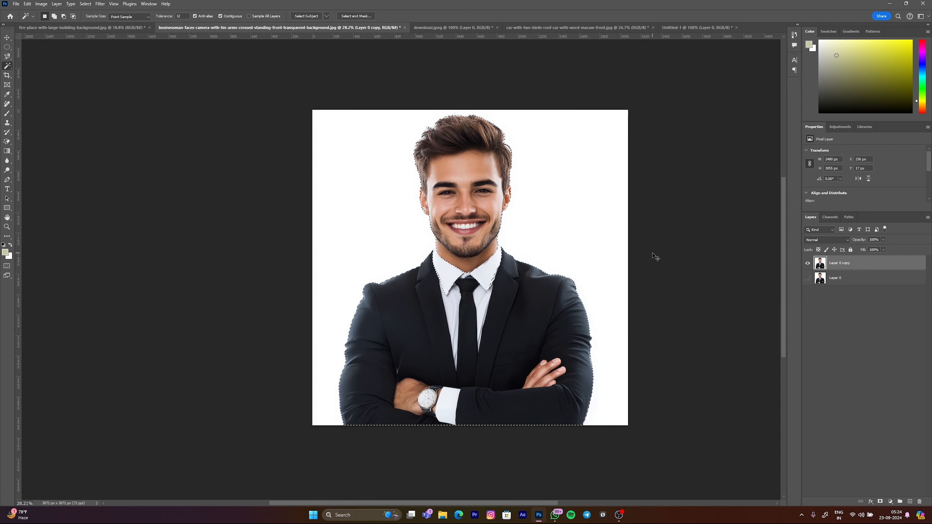
- Invert the Magic Wand selection, try masking out the background with it, then undo the mask and clear the selection
{"action": "key", "text": "ctrl+shift+i"}
{"action": "left_click", "coordinate": [880, 501]}
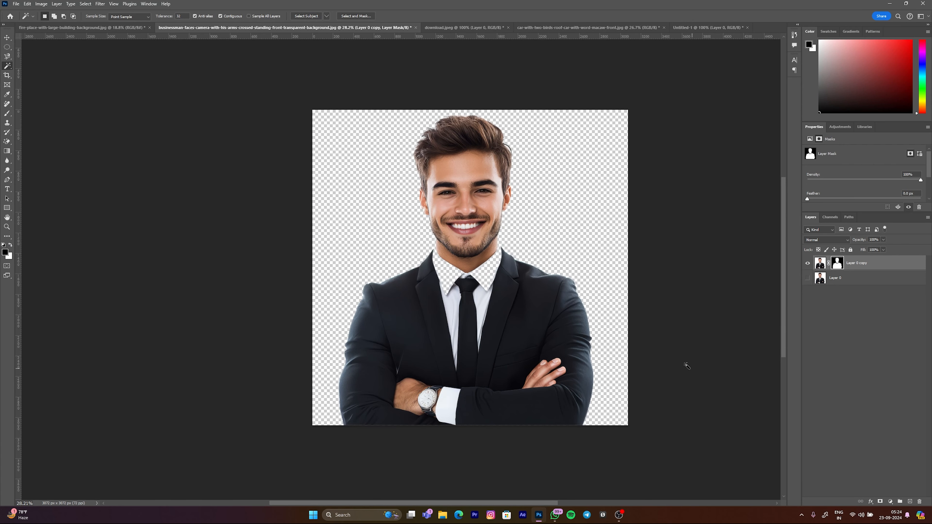
{"action": "scroll", "coordinate": [452, 230], "scroll_direction": "up", "scroll_amount": 6}
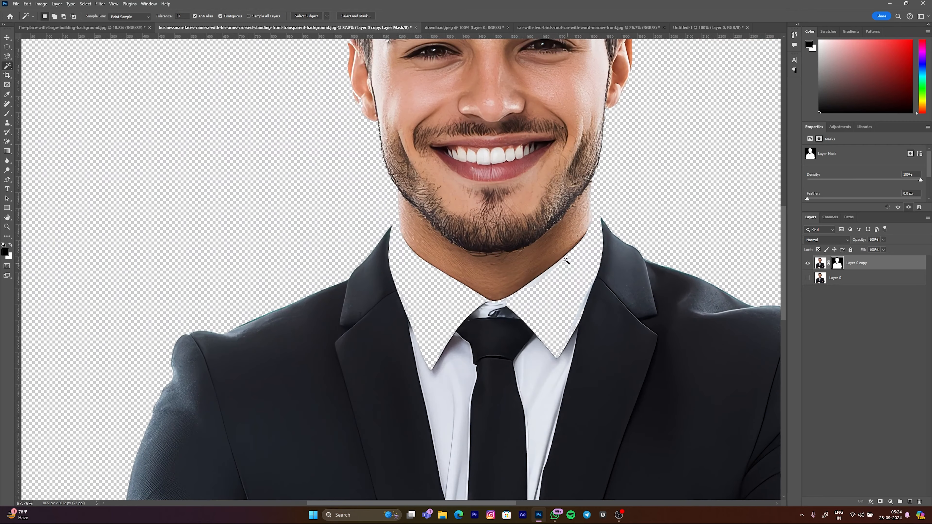
{"action": "scroll", "coordinate": [505, 320], "scroll_direction": "down", "scroll_amount": 4}
{"action": "key", "text": "ctrl+z"}
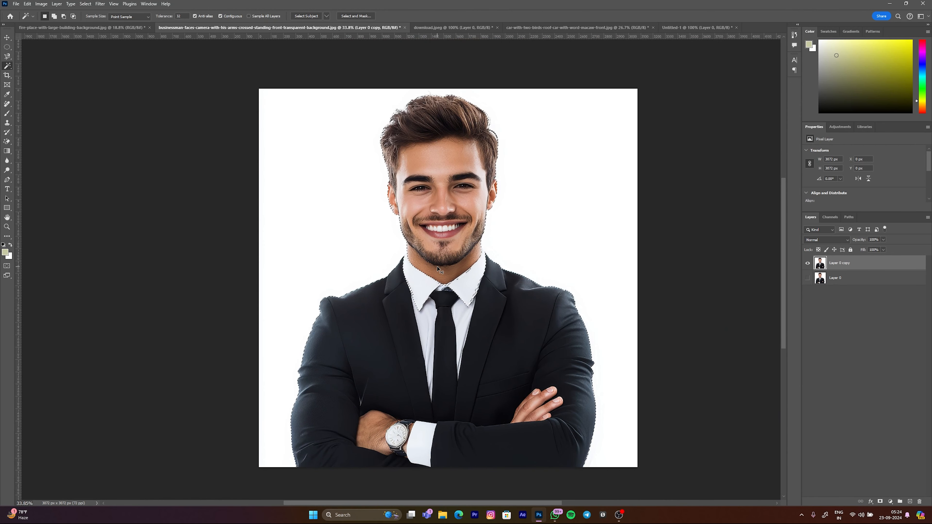
{"action": "scroll", "coordinate": [495, 205], "scroll_direction": "down", "scroll_amount": 2}
{"action": "scroll", "coordinate": [484, 182], "scroll_direction": "up", "scroll_amount": 3}
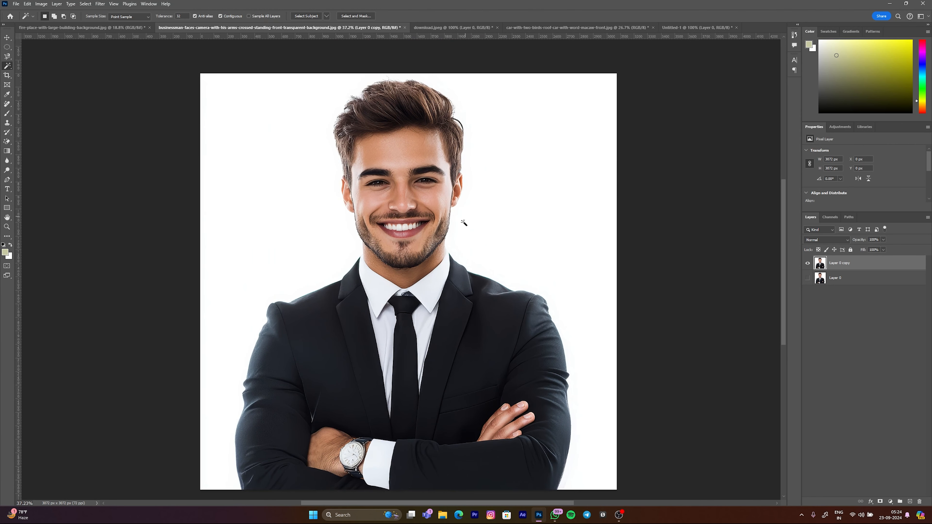
{"action": "scroll", "coordinate": [467, 237], "scroll_direction": "down", "scroll_amount": 3}
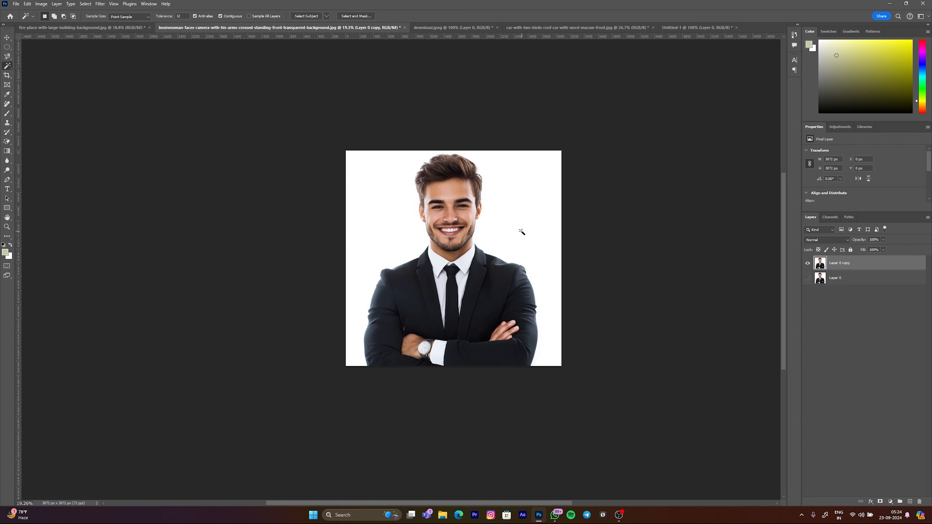
{"action": "scroll", "coordinate": [513, 235], "scroll_direction": "up", "scroll_amount": 2}
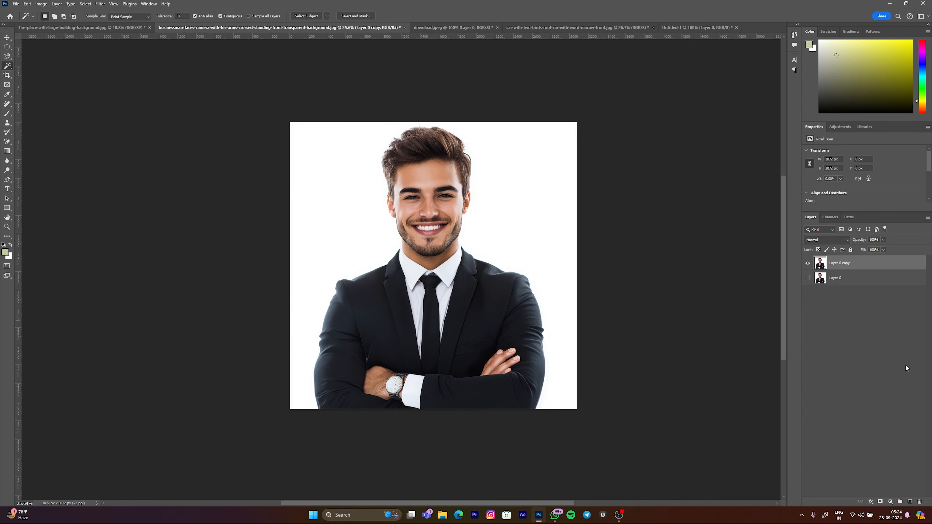
- Switch to the Quick Selection tool and open the businessman's selection in Select and Mask with the Refine Edge brush
{"action": "right_click", "coordinate": [8, 68]}
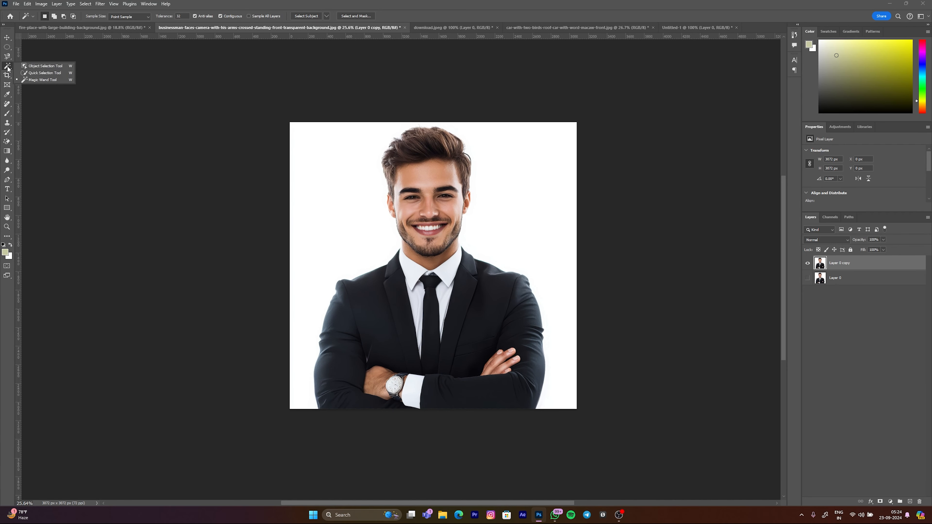
{"action": "left_click", "coordinate": [43, 72]}
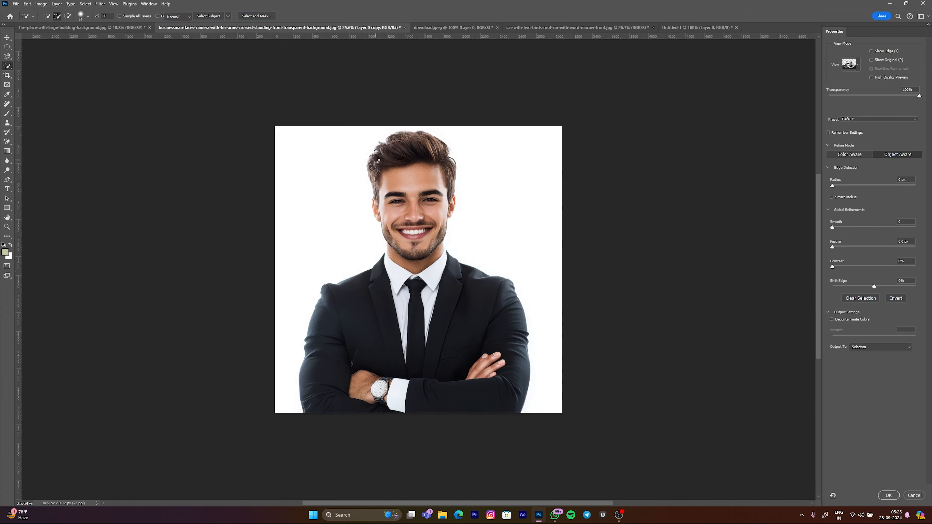
{"action": "scroll", "coordinate": [373, 152], "scroll_direction": "up", "scroll_amount": 10}
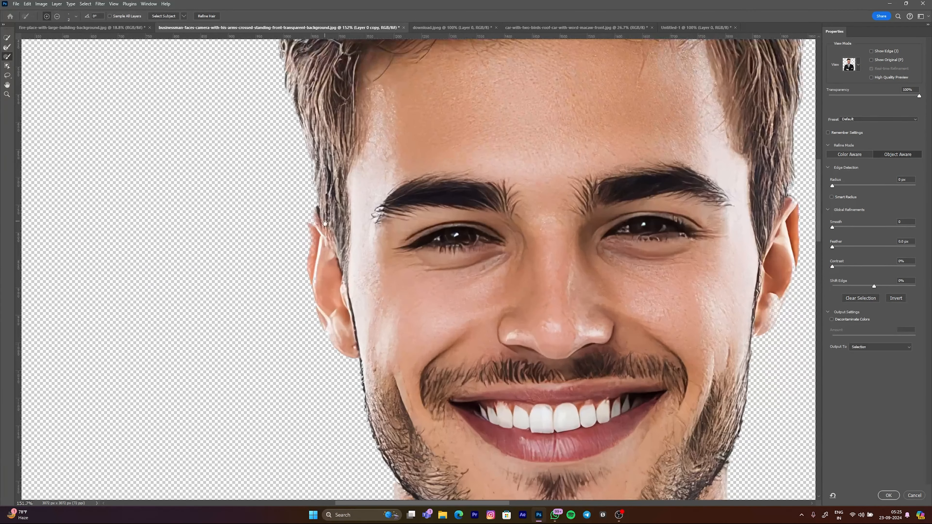
- Refine the selection edge along the sideburn and ear on the image's left side using a small Refine Edge brush
{"action": "scroll", "coordinate": [324, 223], "scroll_direction": "up", "scroll_amount": 6}
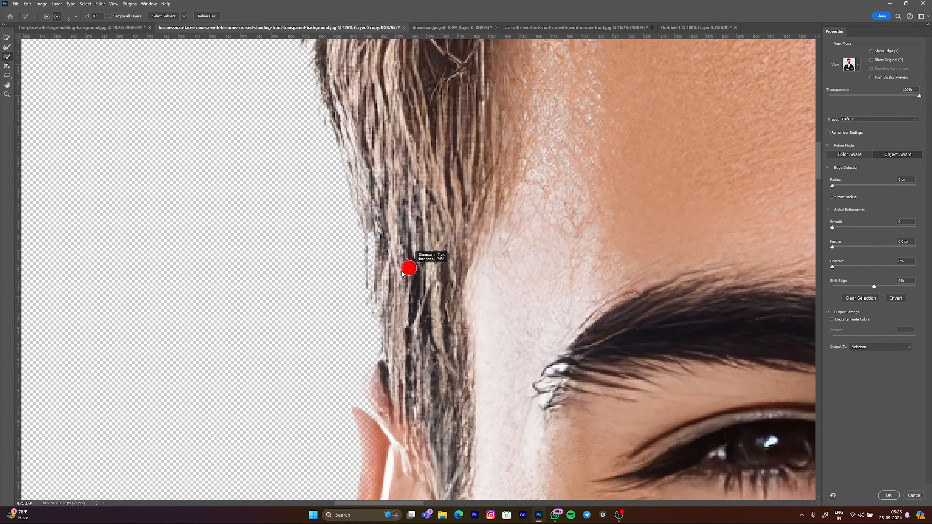
{"action": "left_click_drag", "start_coordinate": [402, 271], "coordinate": [386, 253]}
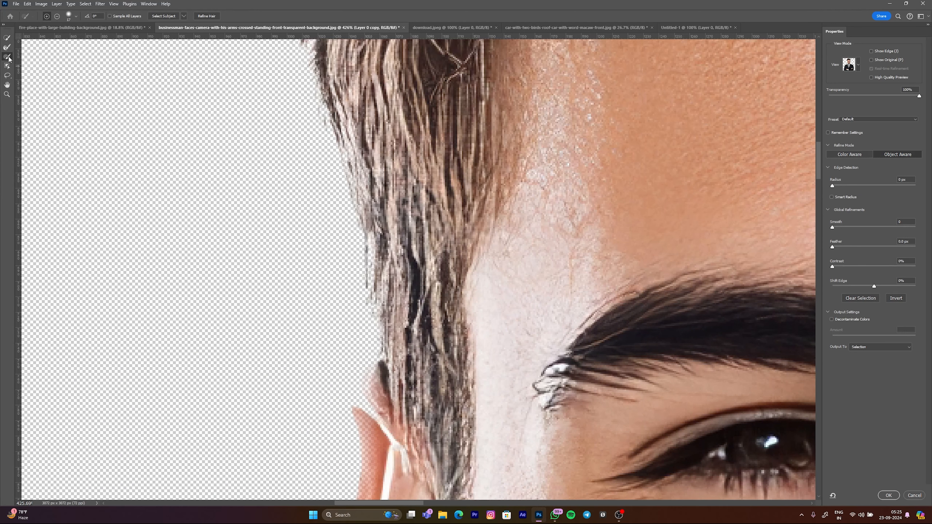
{"action": "left_click_drag", "start_coordinate": [382, 229], "coordinate": [384, 231]}
{"action": "mouse_move", "coordinate": [359, 180]}
{"action": "left_mouse_down"}
{"action": "mouse_move", "coordinate": [385, 316]}
{"action": "mouse_move", "coordinate": [368, 438]}
{"action": "left_mouse_up"}
{"action": "mouse_move", "coordinate": [403, 409]}
{"action": "left_mouse_down"}
{"action": "mouse_move", "coordinate": [402, 259]}
{"action": "mouse_move", "coordinate": [350, 335]}
{"action": "mouse_move", "coordinate": [376, 437]}
{"action": "left_mouse_up"}
{"action": "scroll", "coordinate": [422, 327], "scroll_direction": "down", "scroll_amount": 3}
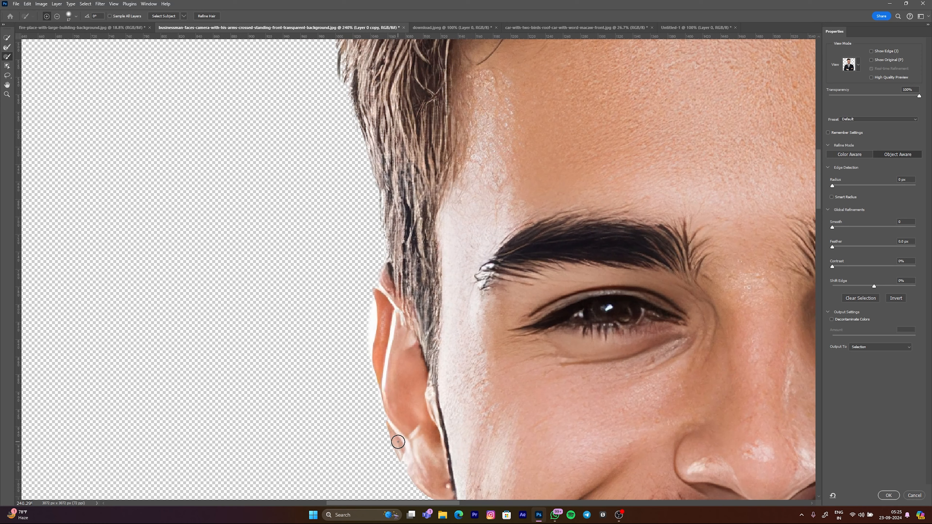
- Refine the selection edge around the hair's left side and top with a larger Refine Edge brush
{"action": "scroll", "coordinate": [404, 349], "scroll_direction": "down", "scroll_amount": 4}
{"action": "scroll", "coordinate": [461, 265], "scroll_direction": "up", "scroll_amount": 3}
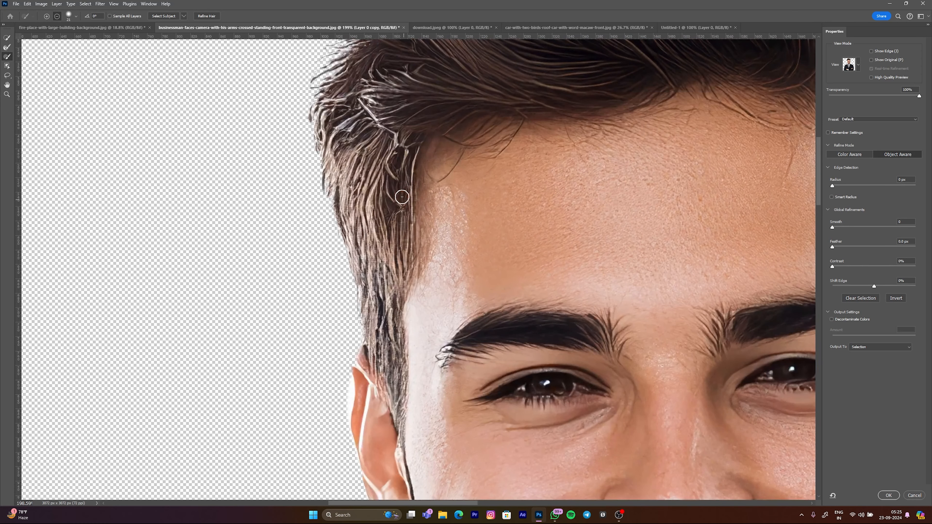
{"action": "left_click_drag", "start_coordinate": [369, 136], "coordinate": [359, 398]}
{"action": "mouse_move", "coordinate": [343, 358]}
{"action": "left_mouse_down"}
{"action": "mouse_move", "coordinate": [363, 358]}
{"action": "mouse_move", "coordinate": [365, 303]}
{"action": "left_mouse_up"}
{"action": "left_click_drag", "start_coordinate": [395, 237], "coordinate": [356, 296]}
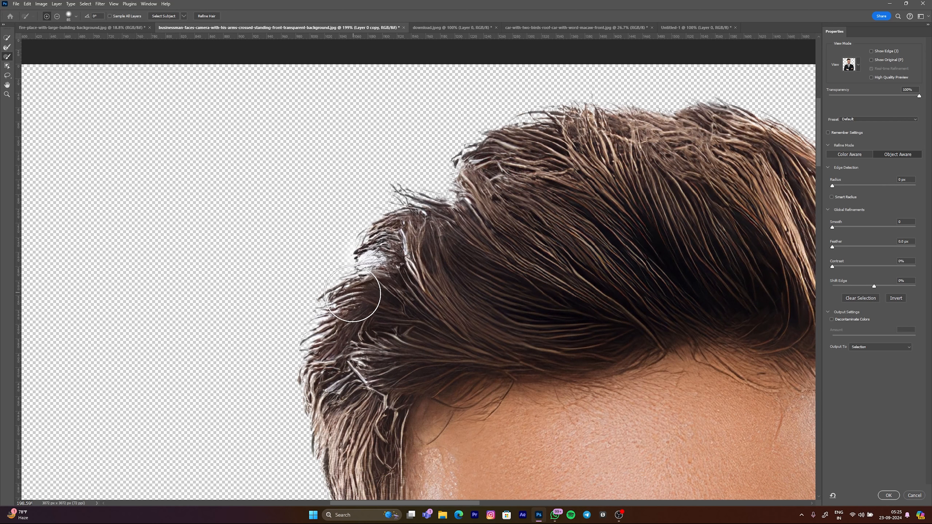
{"action": "mouse_move", "coordinate": [697, 139]}
{"action": "left_mouse_down"}
{"action": "mouse_move", "coordinate": [499, 193]}
{"action": "mouse_move", "coordinate": [533, 210]}
{"action": "left_mouse_up"}
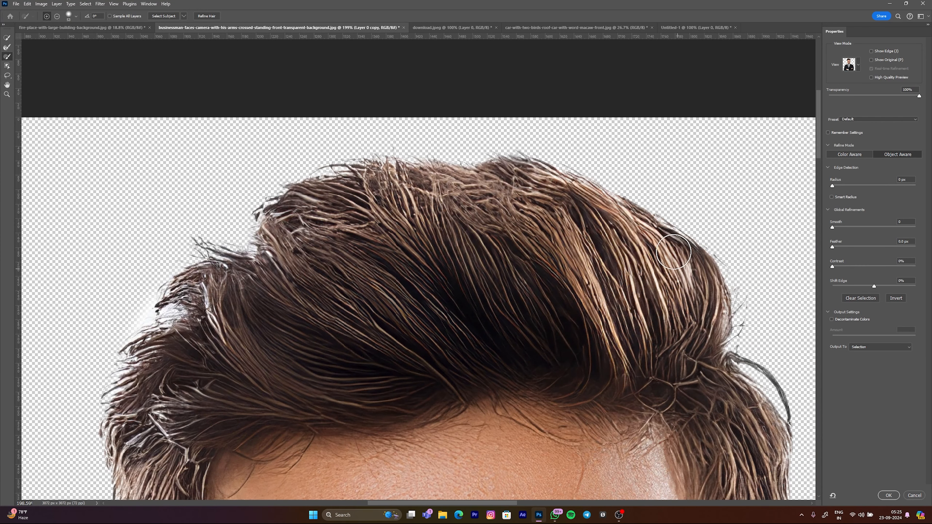
{"action": "mouse_move", "coordinate": [451, 178]}
{"action": "left_mouse_down"}
{"action": "mouse_move", "coordinate": [313, 183]}
{"action": "mouse_move", "coordinate": [291, 198]}
{"action": "mouse_move", "coordinate": [271, 233]}
{"action": "left_mouse_up"}
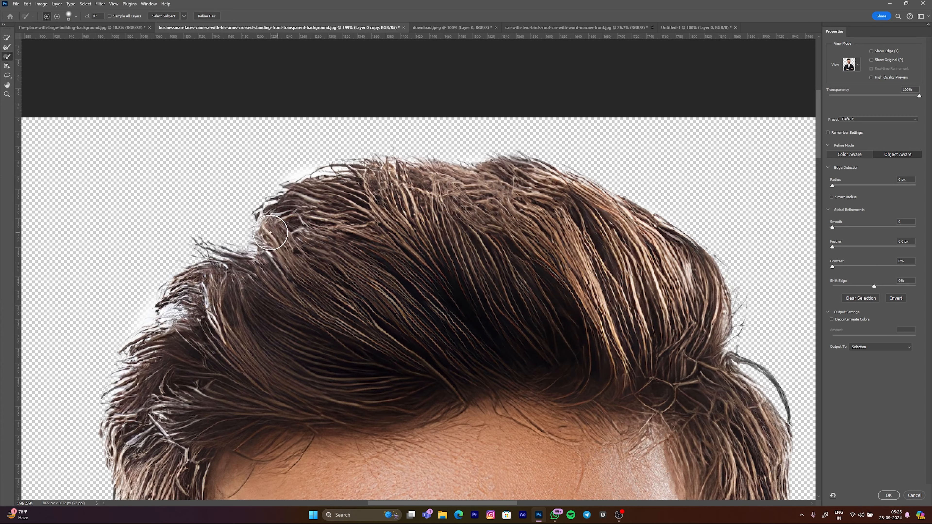
- Subtract the white fringe along the left ear's outer edge with the Refine Edge brush
{"action": "scroll", "coordinate": [430, 237], "scroll_direction": "down", "scroll_amount": 6}
{"action": "scroll", "coordinate": [519, 281], "scroll_direction": "up", "scroll_amount": 6}
{"action": "left_click_drag", "start_coordinate": [531, 271], "coordinate": [534, 270]}
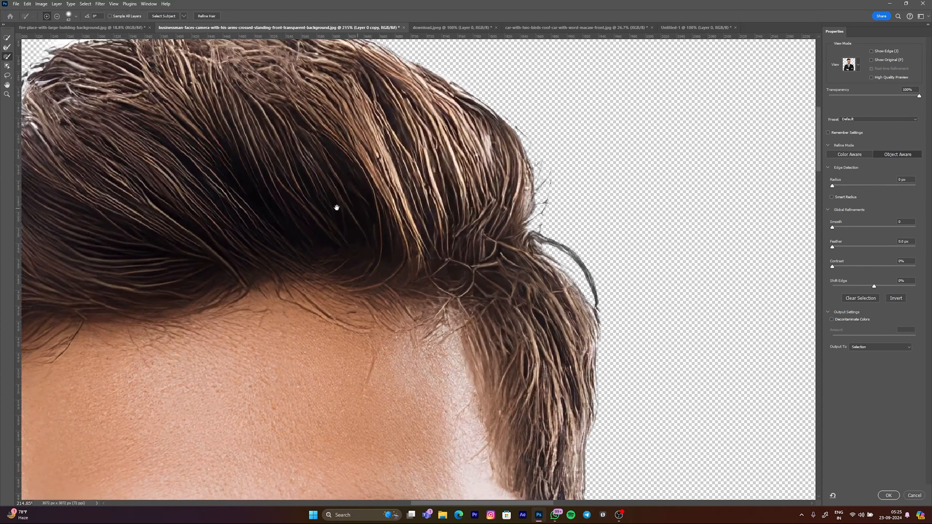
{"action": "left_click_drag", "start_coordinate": [265, 206], "coordinate": [756, 287]}
{"action": "left_click_drag", "start_coordinate": [468, 405], "coordinate": [499, 332]}
{"action": "mouse_move", "coordinate": [476, 433]}
{"action": "left_mouse_down"}
{"action": "mouse_move", "coordinate": [451, 169]}
{"action": "mouse_move", "coordinate": [471, 107]}
{"action": "left_mouse_up"}
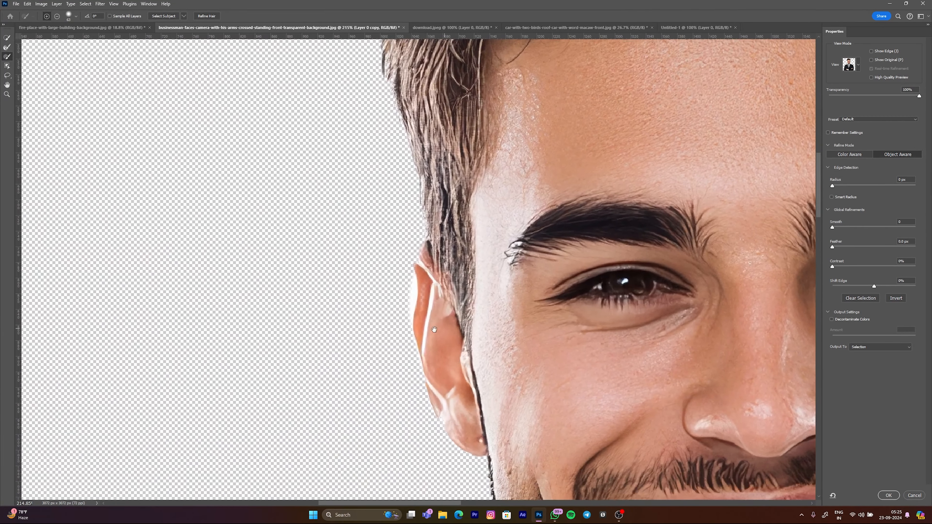
{"action": "scroll", "coordinate": [418, 318], "scroll_direction": "up", "scroll_amount": 8}
{"action": "mouse_move", "coordinate": [407, 294]}
{"action": "left_mouse_down"}
{"action": "mouse_move", "coordinate": [395, 297]}
{"action": "mouse_move", "coordinate": [419, 283]}
{"action": "left_mouse_up"}
{"action": "scroll", "coordinate": [401, 295], "scroll_direction": "up", "scroll_amount": 5}
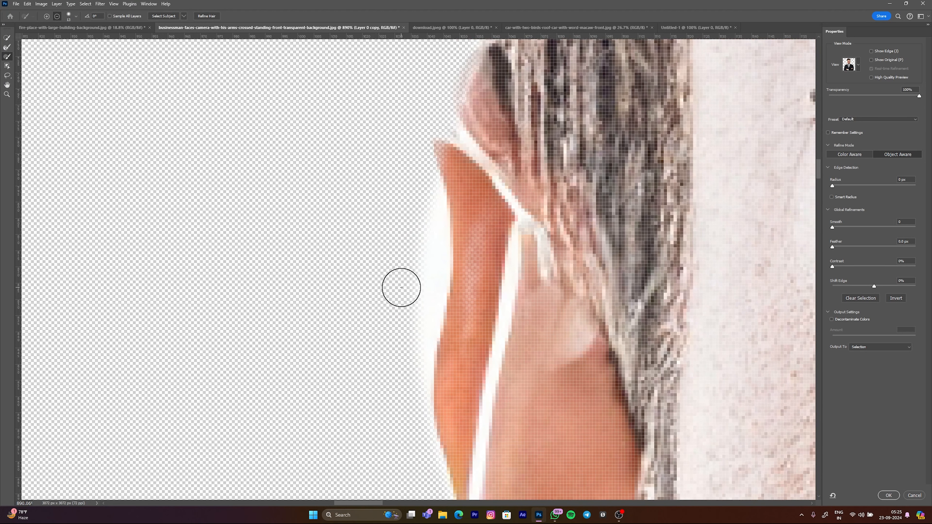
{"action": "mouse_move", "coordinate": [416, 279]}
{"action": "left_mouse_down"}
{"action": "mouse_move", "coordinate": [487, 283]}
{"action": "mouse_move", "coordinate": [479, 283]}
{"action": "left_mouse_up"}
{"action": "left_click_drag", "start_coordinate": [383, 274], "coordinate": [323, 276]}
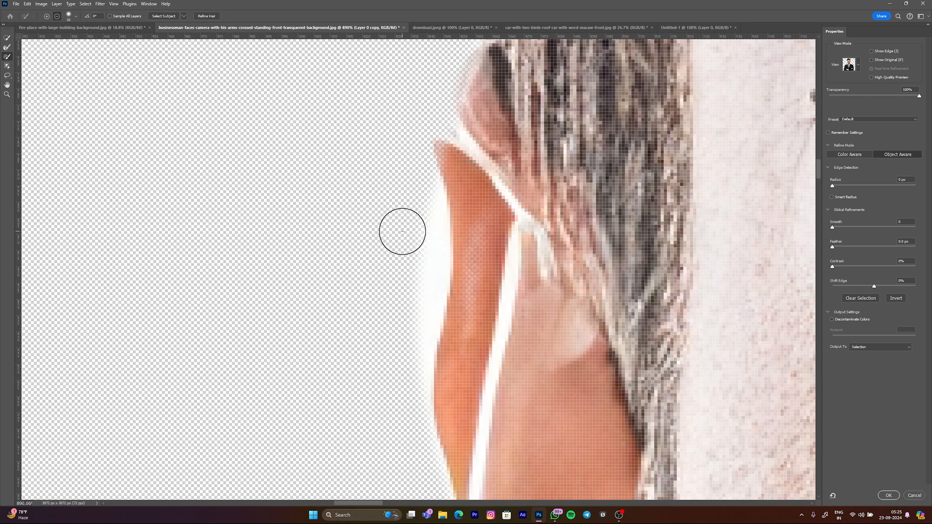
{"action": "scroll", "coordinate": [414, 225], "scroll_direction": "up", "scroll_amount": 2}
{"action": "left_click_drag", "start_coordinate": [400, 222], "coordinate": [387, 222]}
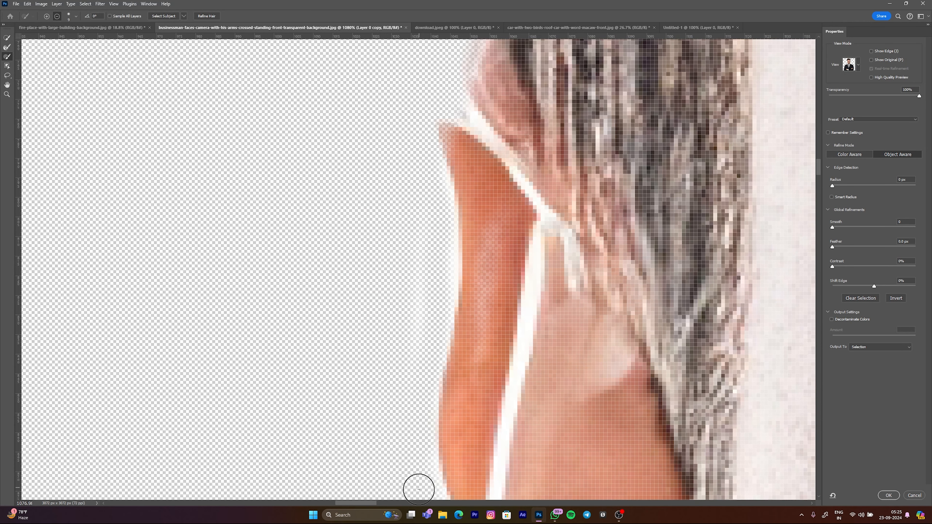
- Clean the white gap between the hair tufts on the head's left side with the Refine Edge brush in subtract mode
{"action": "scroll", "coordinate": [420, 467], "scroll_direction": "down", "scroll_amount": 10}
{"action": "left_click_drag", "start_coordinate": [368, 288], "coordinate": [352, 422]}
{"action": "left_click_drag", "start_coordinate": [358, 176], "coordinate": [343, 397]}
{"action": "mouse_move", "coordinate": [351, 147]}
{"action": "left_mouse_down"}
{"action": "mouse_move", "coordinate": [373, 315]}
{"action": "mouse_move", "coordinate": [391, 292]}
{"action": "left_mouse_up"}
{"action": "scroll", "coordinate": [373, 293], "scroll_direction": "up", "scroll_amount": 7}
{"action": "mouse_move", "coordinate": [445, 181]}
{"action": "left_mouse_down"}
{"action": "mouse_move", "coordinate": [430, 286]}
{"action": "mouse_move", "coordinate": [352, 328]}
{"action": "mouse_move", "coordinate": [356, 323]}
{"action": "left_mouse_up"}
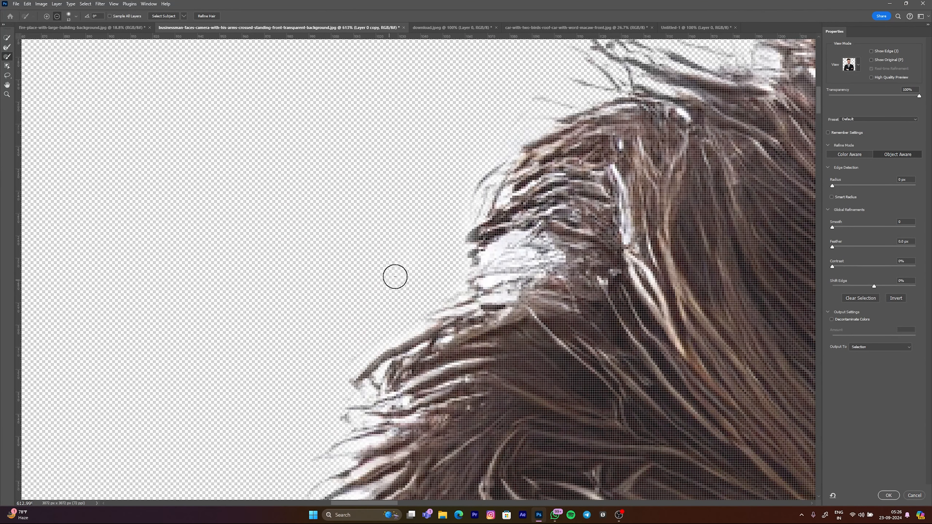
{"action": "left_click_drag", "start_coordinate": [517, 248], "coordinate": [447, 268]}
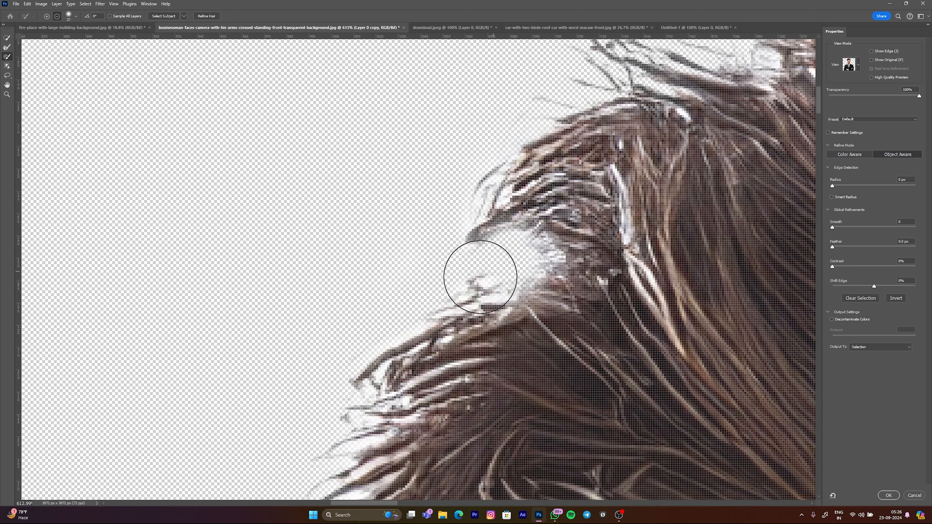
{"action": "scroll", "coordinate": [439, 200], "scroll_direction": "down", "scroll_amount": 2}
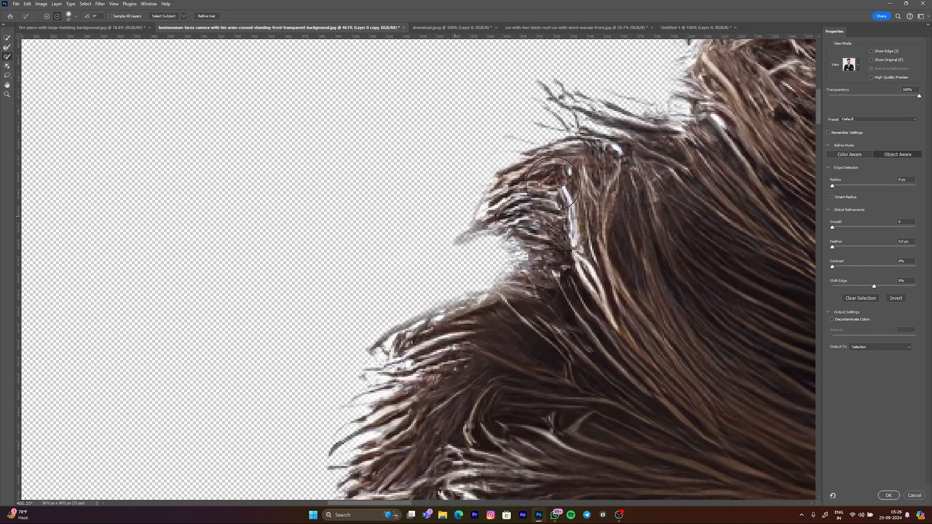
- Remove the white fringe from the strands at the hair's upper left edge using a smaller subtracting Refine Edge brush
{"action": "left_click_drag", "start_coordinate": [539, 170], "coordinate": [260, 293]}
{"action": "left_click_drag", "start_coordinate": [600, 65], "coordinate": [459, 294]}
{"action": "scroll", "coordinate": [384, 281], "scroll_direction": "up", "scroll_amount": 7}
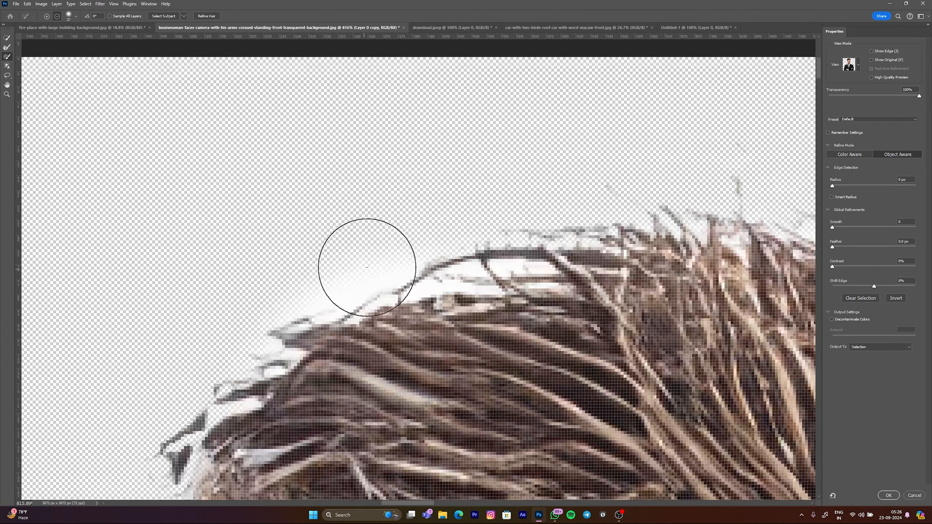
{"action": "key", "text": "bracketleft"}
{"action": "key", "text": "bracketleft"}
{"action": "key", "text": "bracketleft"}
{"action": "key", "text": "bracketleft"}
{"action": "mouse_move", "coordinate": [416, 238]}
{"action": "left_mouse_down"}
{"action": "mouse_move", "coordinate": [382, 268]}
{"action": "mouse_move", "coordinate": [236, 333]}
{"action": "left_mouse_up"}
{"action": "left_click_drag", "start_coordinate": [302, 304], "coordinate": [266, 302]}
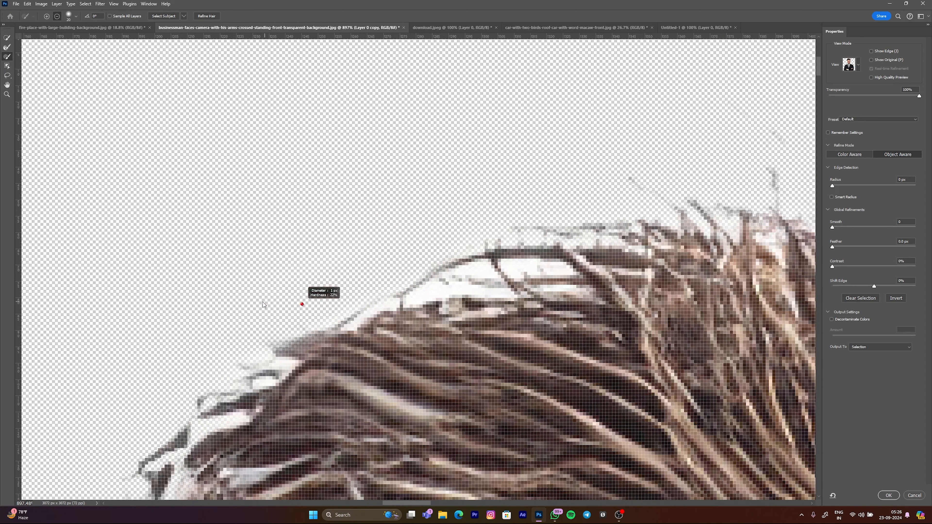
{"action": "left_click_drag", "start_coordinate": [442, 288], "coordinate": [442, 288]}
{"action": "mouse_move", "coordinate": [485, 289]}
{"action": "left_mouse_down"}
{"action": "mouse_move", "coordinate": [495, 289]}
{"action": "mouse_move", "coordinate": [471, 293]}
{"action": "left_mouse_up"}
- Enlarge the refine brush and accept the Select and Mask refinement, outputting it as a selection
{"action": "scroll", "coordinate": [442, 278], "scroll_direction": "down", "scroll_amount": 10}
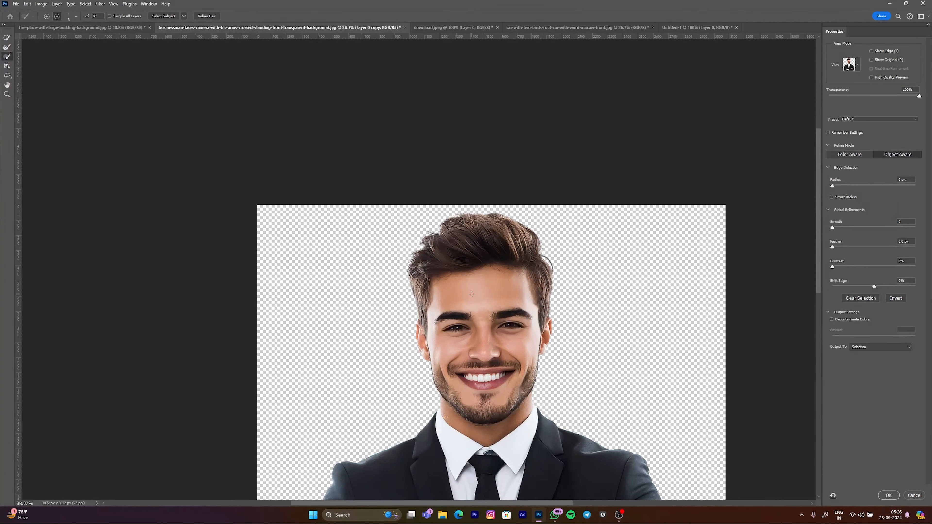
{"action": "left_click_drag", "start_coordinate": [510, 323], "coordinate": [568, 331]}
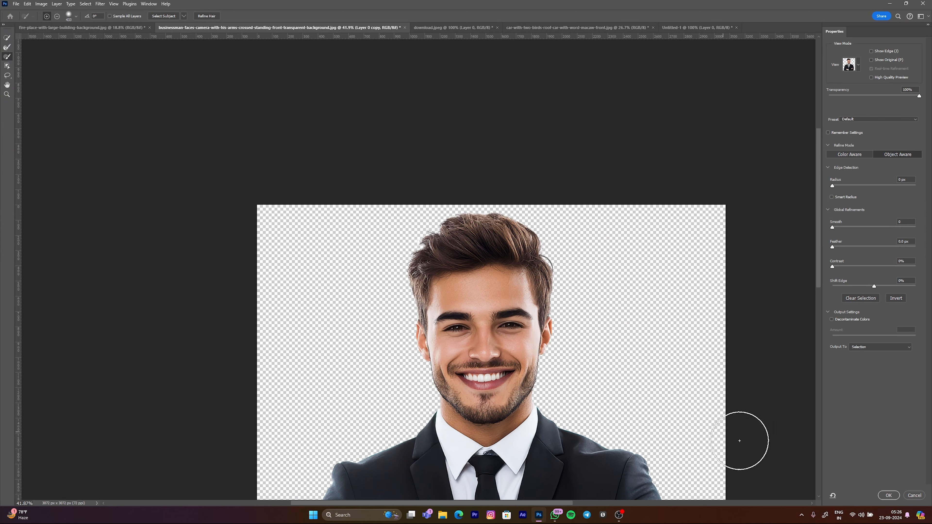
{"action": "left_click", "coordinate": [888, 495]}
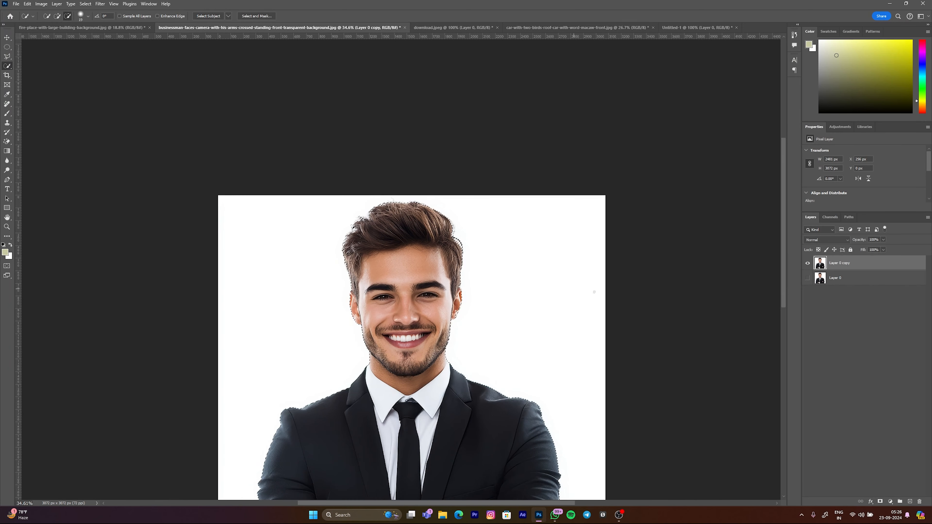
- Hide Layer 0 copy and add a new blank layer directly beneath it
{"action": "left_click", "coordinate": [807, 263]}
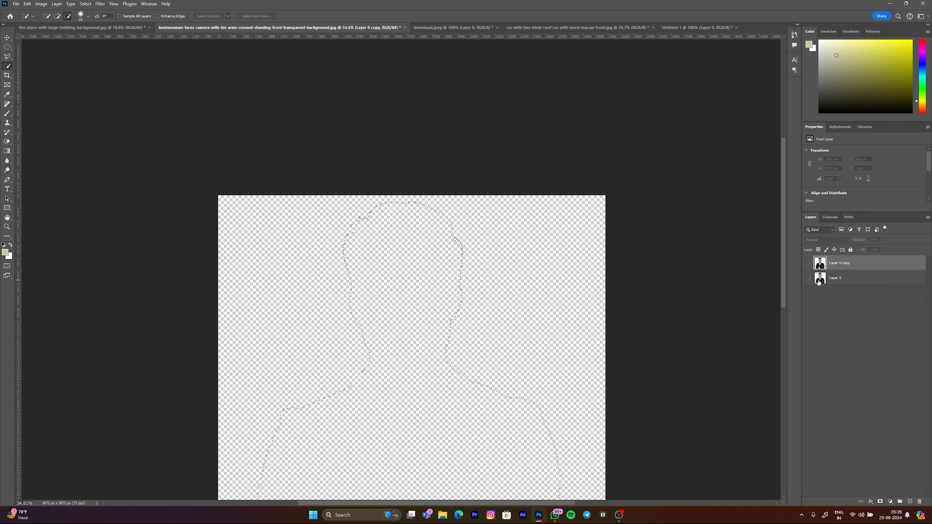
{"action": "left_click", "coordinate": [910, 501], "text": "ctrl"}
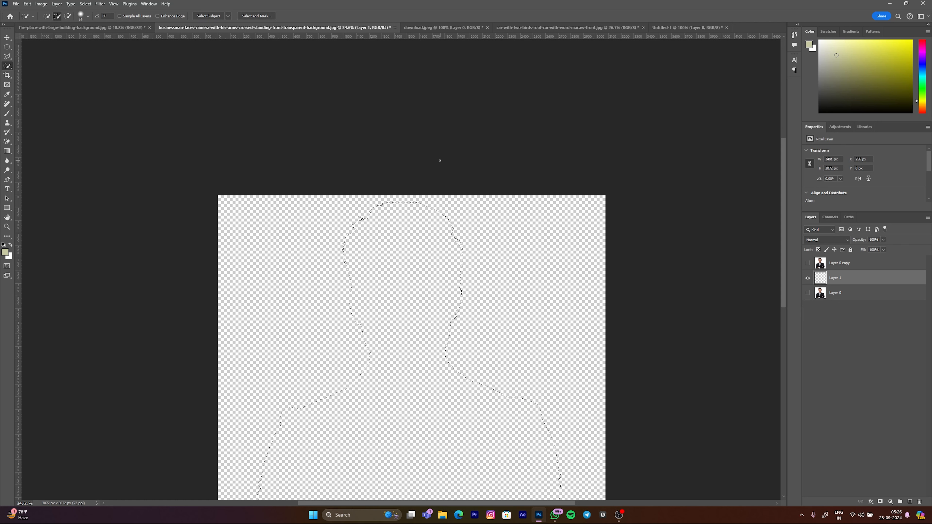
- Deselect the businessman's outline with the Move tool active, show Layer 0 copy again and leave no layer selected
{"action": "key", "text": "v"}
{"action": "key", "text": "ctrl+d"}
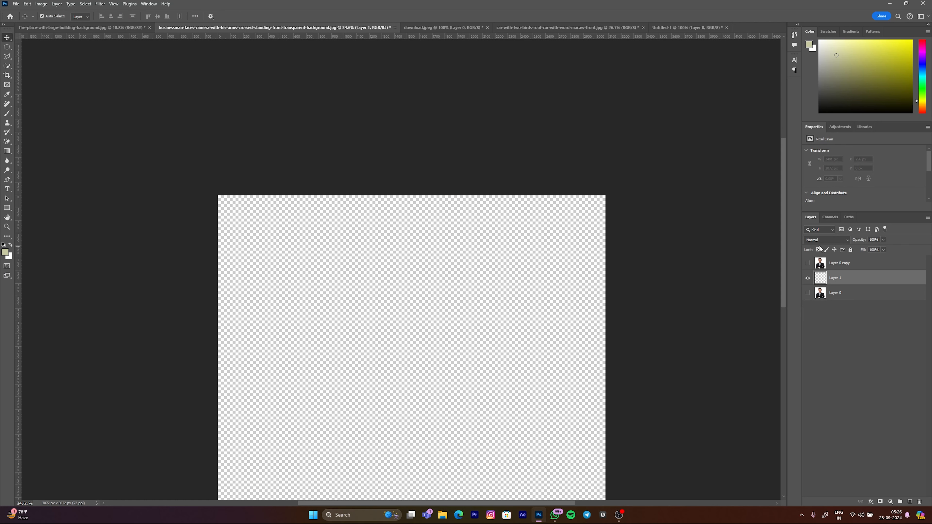
{"action": "left_click", "coordinate": [808, 263]}
{"action": "left_click", "coordinate": [564, 167]}
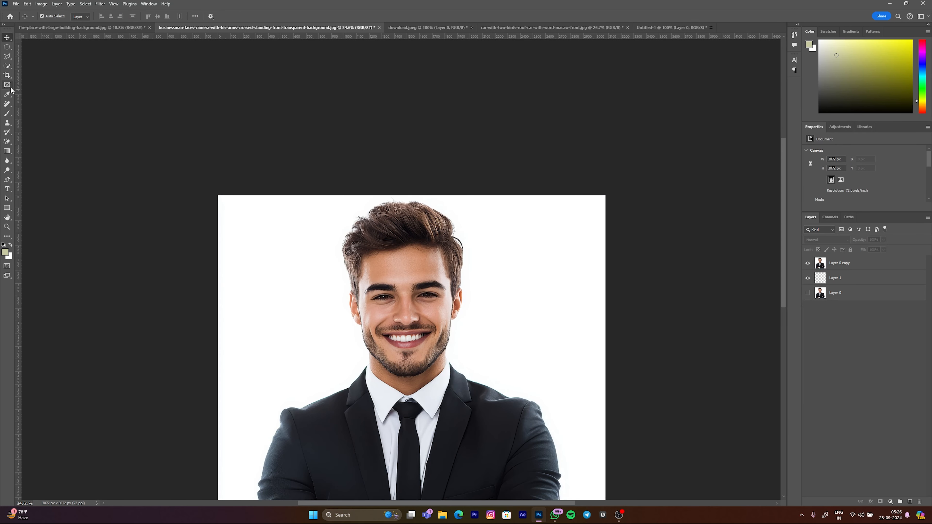
- Look through the Crop, Frame and Eyedropper tools and the variants grouped with them
{"action": "left_click", "coordinate": [7, 75]}
{"action": "right_click", "coordinate": [7, 75]}
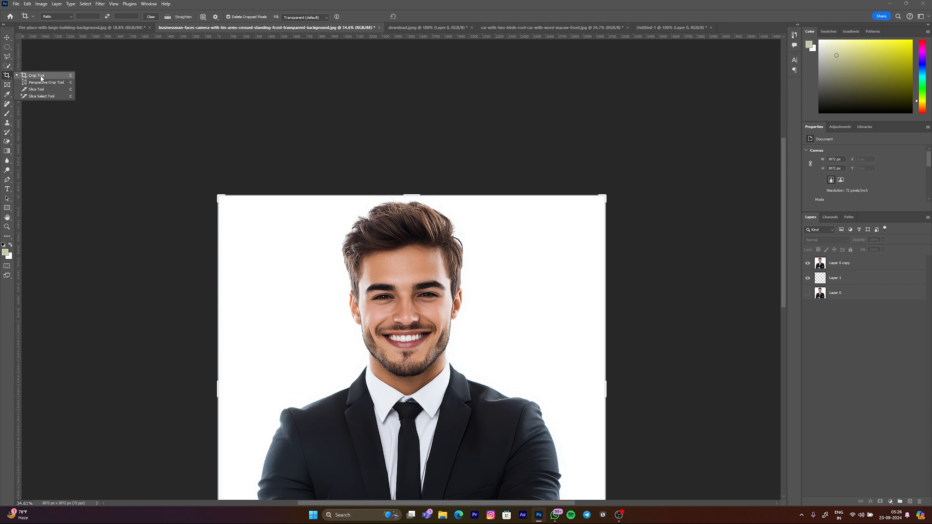
{"action": "left_click", "coordinate": [8, 87]}
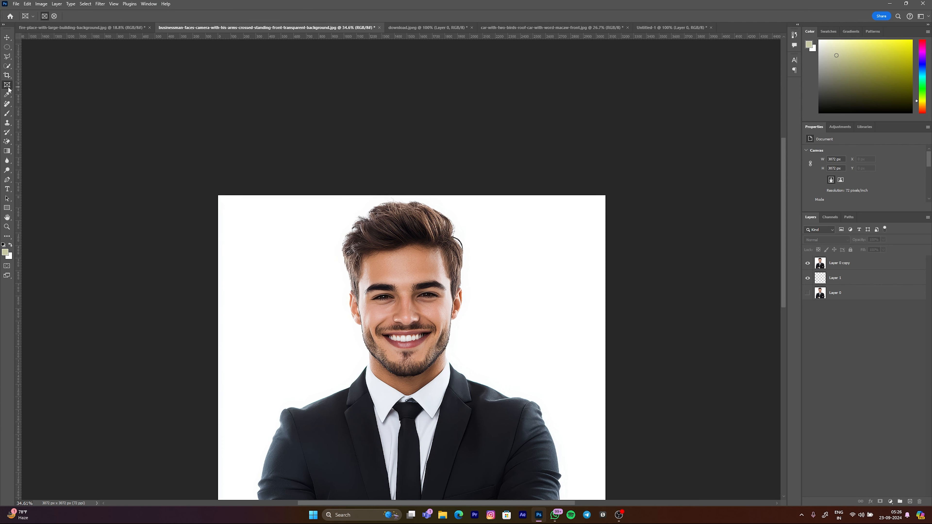
{"action": "left_click", "coordinate": [11, 95]}
{"action": "right_click", "coordinate": [10, 96]}
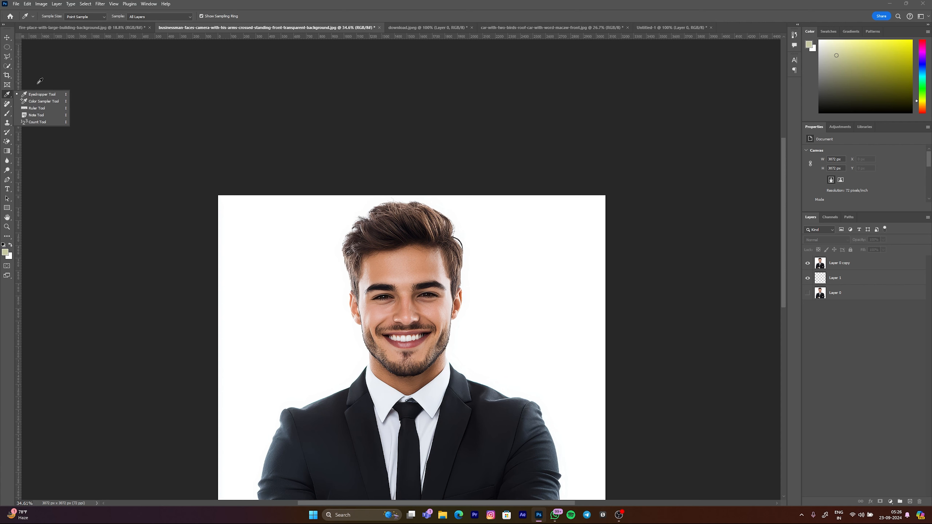
{"action": "left_click", "coordinate": [44, 96]}
- Activate the Remove Tool and switch to the document showing the car with two birds on its roof
{"action": "left_click", "coordinate": [7, 104]}
{"action": "right_click", "coordinate": [6, 104]}
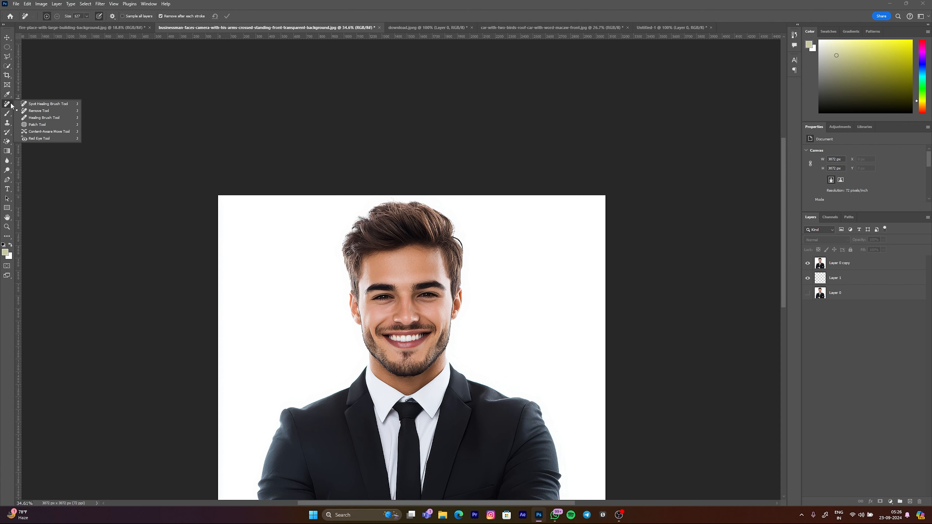
{"action": "left_click", "coordinate": [41, 111]}
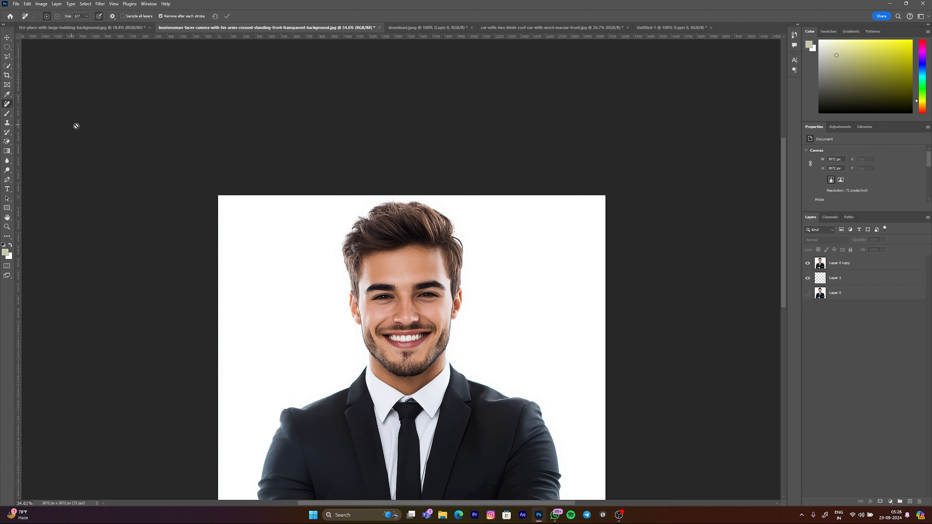
{"action": "left_click", "coordinate": [419, 27]}
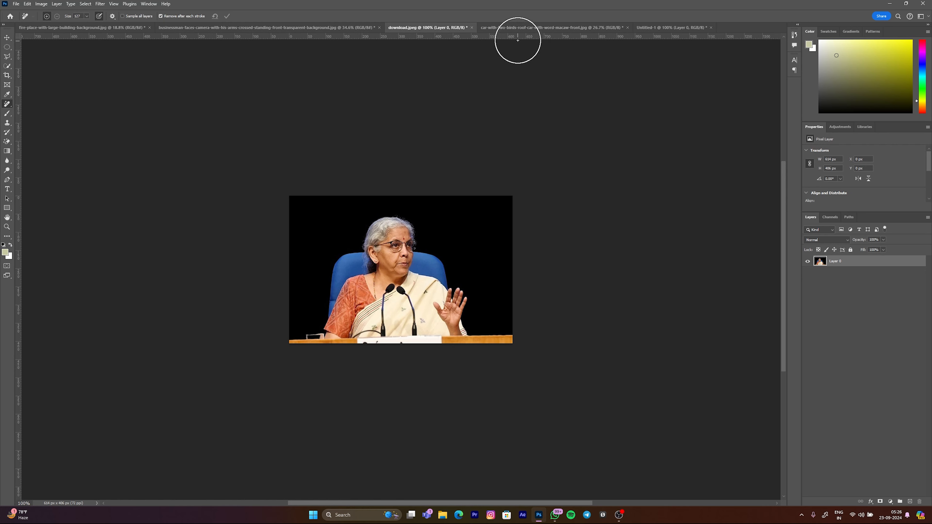
{"action": "left_click", "coordinate": [508, 28]}
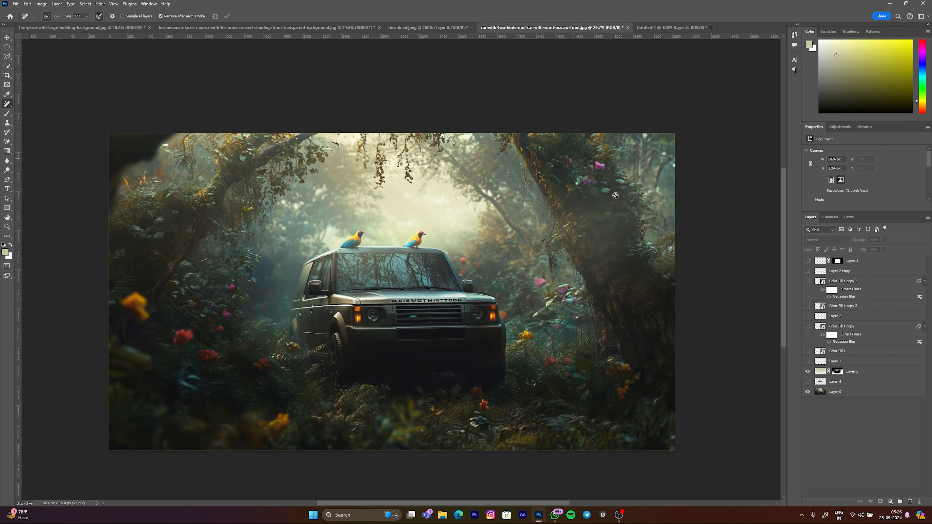
- Duplicate Layer 0 of the car image, hide the original and delete every layer above the copy
{"action": "left_click", "coordinate": [817, 392]}
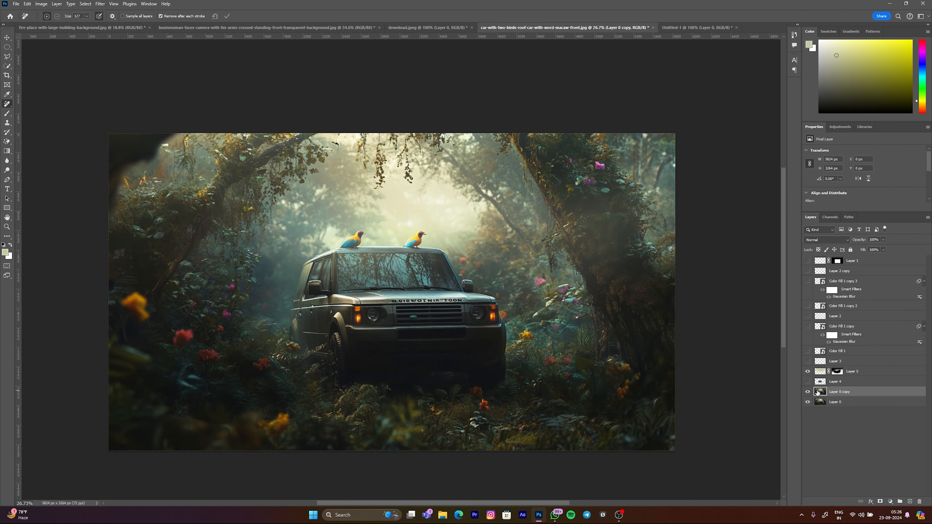
{"action": "left_click", "coordinate": [807, 372]}
{"action": "left_click", "coordinate": [838, 382]}
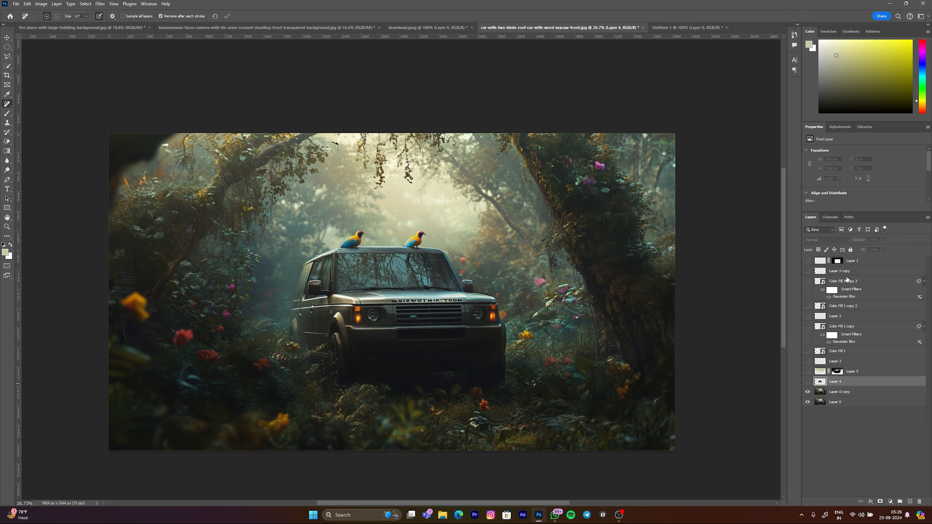
{"action": "left_click", "coordinate": [863, 262], "text": "shift"}
{"action": "key", "text": "Delete"}
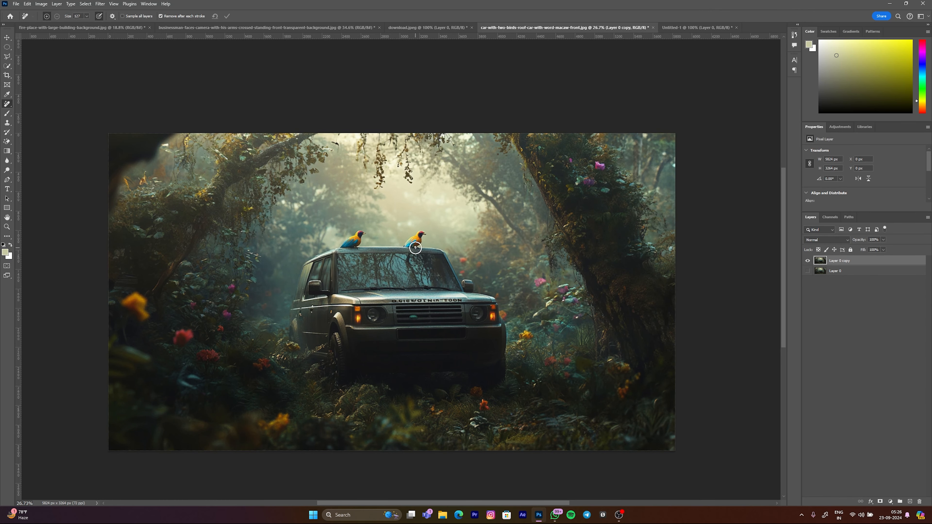
- Remove both birds from the car roof on Layer 0 copy by painting over each with a smaller Remove Tool brush
{"action": "scroll", "coordinate": [415, 248], "scroll_direction": "up", "scroll_amount": 5}
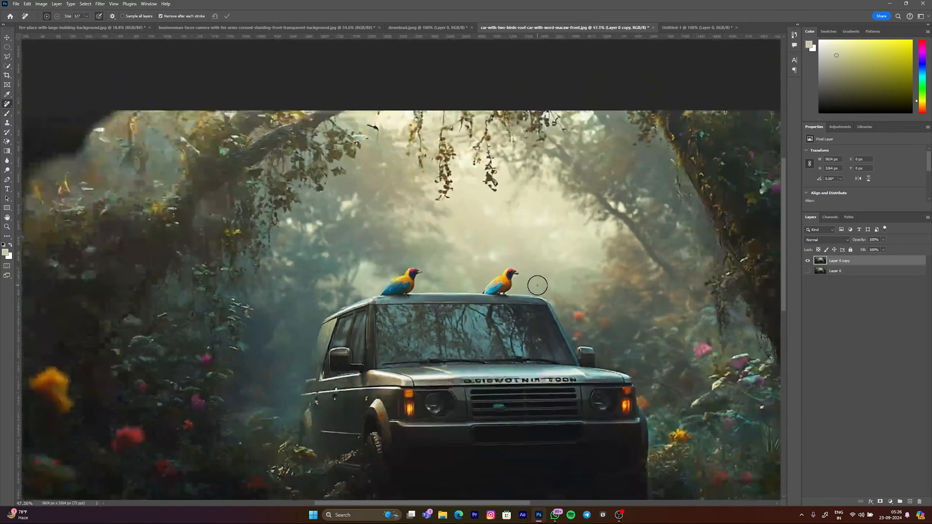
{"action": "scroll", "coordinate": [535, 283], "scroll_direction": "down", "scroll_amount": 5}
{"action": "scroll", "coordinate": [470, 269], "scroll_direction": "up", "scroll_amount": 5}
{"action": "scroll", "coordinate": [361, 328], "scroll_direction": "up", "scroll_amount": 11}
{"action": "left_click_drag", "start_coordinate": [208, 394], "coordinate": [518, 343]}
{"action": "scroll", "coordinate": [513, 305], "scroll_direction": "up", "scroll_amount": 6}
{"action": "left_click_drag", "start_coordinate": [572, 305], "coordinate": [547, 306]}
{"action": "scroll", "coordinate": [631, 256], "scroll_direction": "down", "scroll_amount": 4}
{"action": "scroll", "coordinate": [596, 260], "scroll_direction": "up", "scroll_amount": 2}
{"action": "mouse_move", "coordinate": [617, 259]}
{"action": "left_mouse_down"}
{"action": "mouse_move", "coordinate": [586, 256]}
{"action": "mouse_move", "coordinate": [547, 276]}
{"action": "mouse_move", "coordinate": [500, 325]}
{"action": "mouse_move", "coordinate": [567, 343]}
{"action": "mouse_move", "coordinate": [608, 269]}
{"action": "left_mouse_up"}
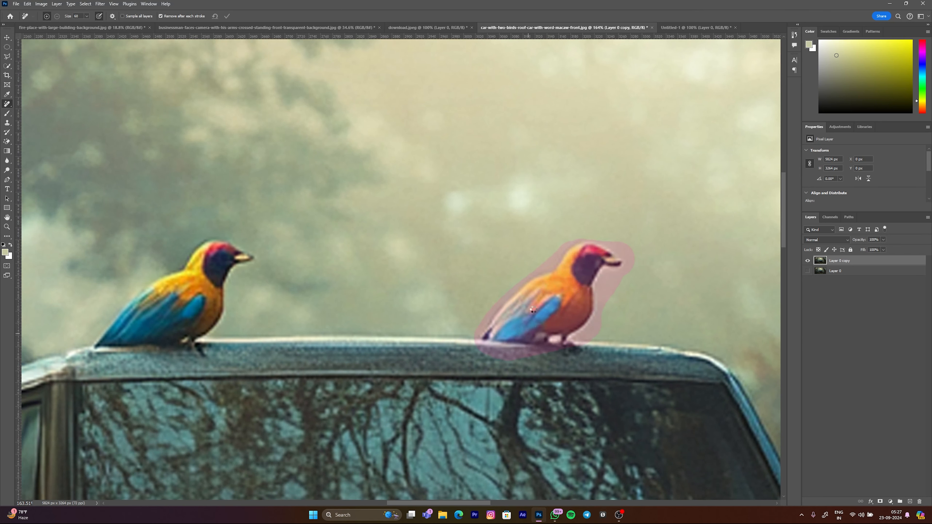
{"action": "mouse_move", "coordinate": [237, 260]}
{"action": "left_mouse_down"}
{"action": "mouse_move", "coordinate": [209, 251]}
{"action": "mouse_move", "coordinate": [177, 271]}
{"action": "mouse_move", "coordinate": [102, 343]}
{"action": "mouse_move", "coordinate": [195, 338]}
{"action": "mouse_move", "coordinate": [229, 277]}
{"action": "mouse_move", "coordinate": [214, 269]}
{"action": "mouse_move", "coordinate": [197, 307]}
{"action": "left_mouse_up"}
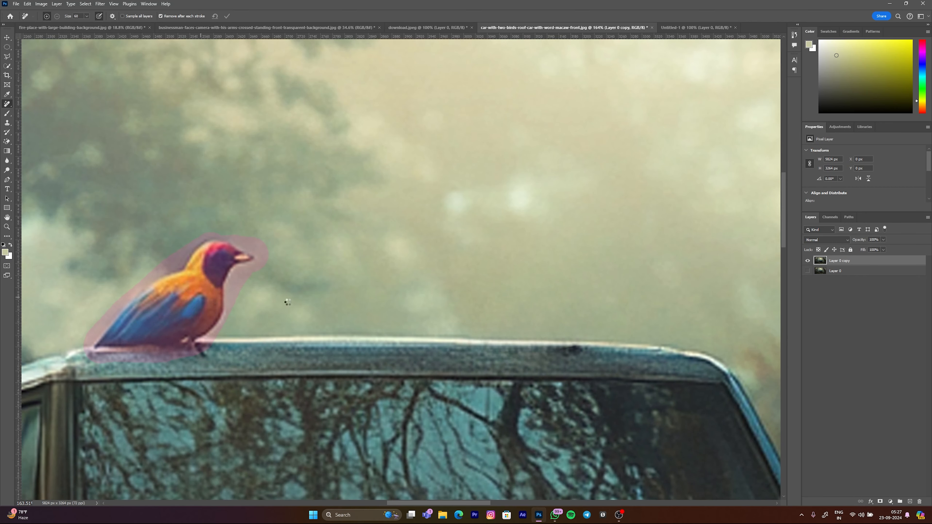
{"action": "scroll", "coordinate": [494, 300], "scroll_direction": "down", "scroll_amount": 12}
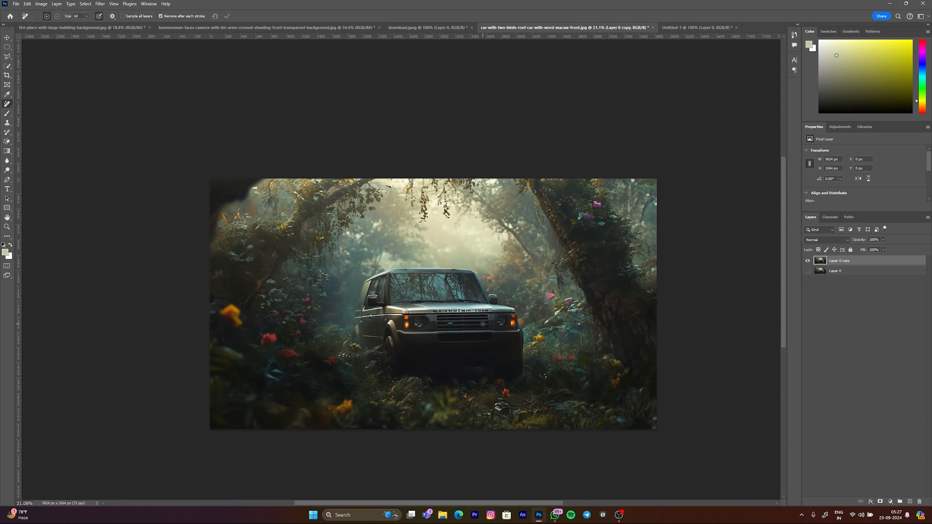
- Open the barbed-wire-over-concrete-wall image from Downloads and unlock its background layer
{"action": "key", "text": "ctrl+o"}
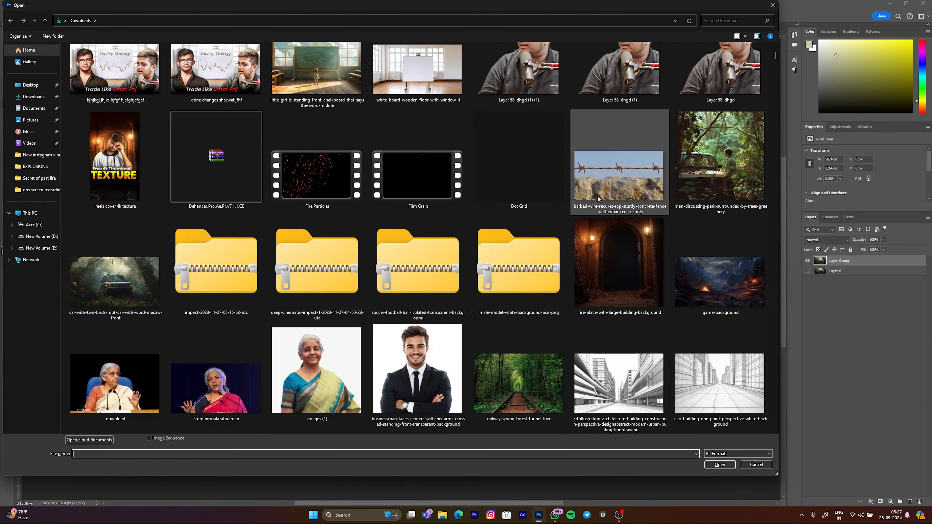
{"action": "left_click", "coordinate": [598, 198]}
{"action": "left_click", "coordinate": [712, 464]}
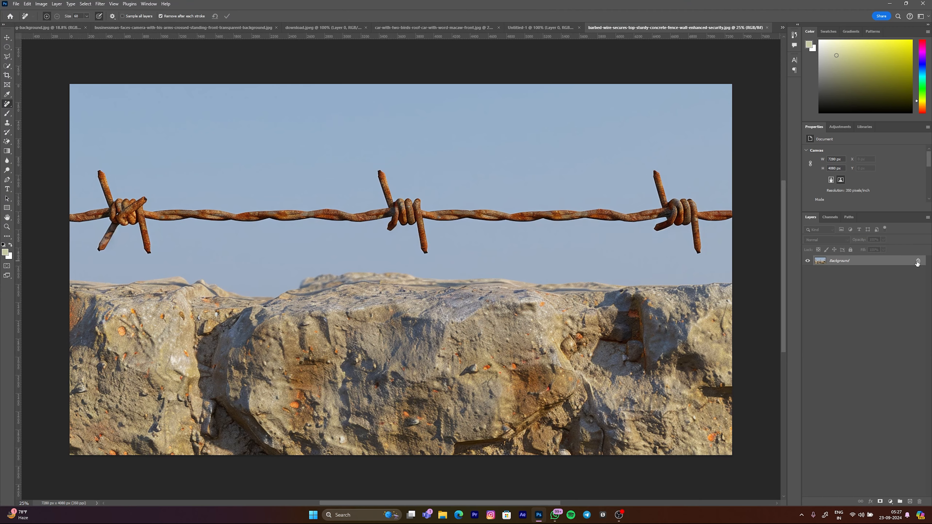
{"action": "left_click", "coordinate": [917, 261]}
- Remove the barbed wire across the whole sky with one stroke of a large Remove Tool brush
{"action": "scroll", "coordinate": [526, 265], "scroll_direction": "down", "scroll_amount": 4}
{"action": "scroll", "coordinate": [533, 259], "scroll_direction": "up", "scroll_amount": 4}
{"action": "mouse_move", "coordinate": [534, 258]}
{"action": "left_mouse_down"}
{"action": "mouse_move", "coordinate": [571, 265]}
{"action": "mouse_move", "coordinate": [558, 252]}
{"action": "mouse_move", "coordinate": [632, 224]}
{"action": "mouse_move", "coordinate": [599, 216]}
{"action": "mouse_move", "coordinate": [624, 240]}
{"action": "mouse_move", "coordinate": [431, 230]}
{"action": "mouse_move", "coordinate": [460, 224]}
{"action": "mouse_move", "coordinate": [218, 232]}
{"action": "left_mouse_up"}
{"action": "scroll", "coordinate": [558, 249], "scroll_direction": "down", "scroll_amount": 6}
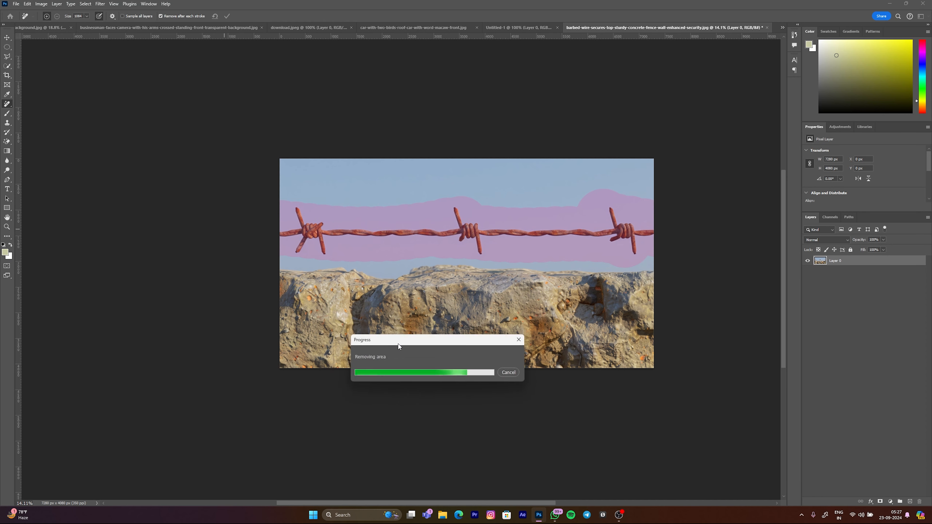
- Touch up the stone wall's upper edge and the sky above it with the Remove Tool, and reduce the brush size
{"action": "left_click", "coordinate": [444, 277]}
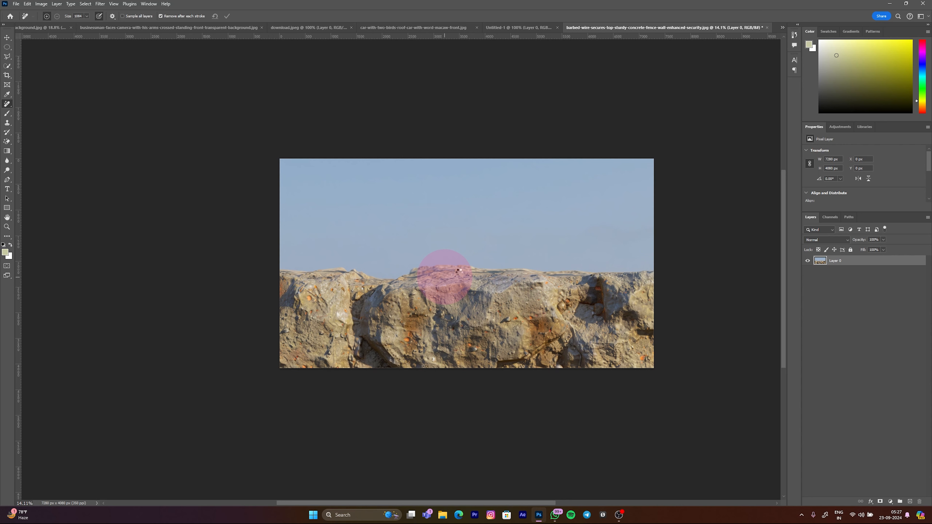
{"action": "mouse_move", "coordinate": [461, 281]}
{"action": "left_mouse_down"}
{"action": "mouse_move", "coordinate": [468, 321]}
{"action": "mouse_move", "coordinate": [540, 261]}
{"action": "mouse_move", "coordinate": [498, 196]}
{"action": "left_mouse_up"}
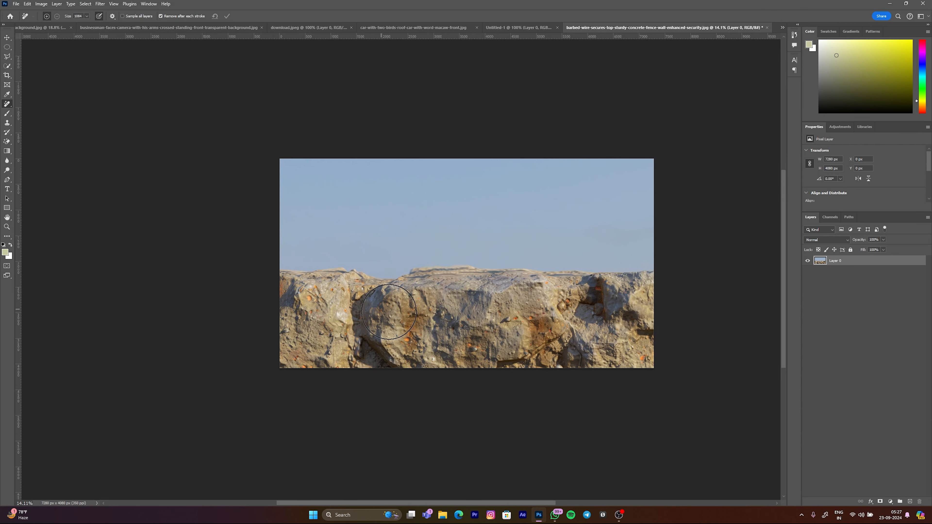
{"action": "scroll", "coordinate": [477, 304], "scroll_direction": "down", "scroll_amount": 4}
{"action": "scroll", "coordinate": [511, 281], "scroll_direction": "up", "scroll_amount": 4}
{"action": "left_click_drag", "start_coordinate": [444, 258], "coordinate": [426, 258]}
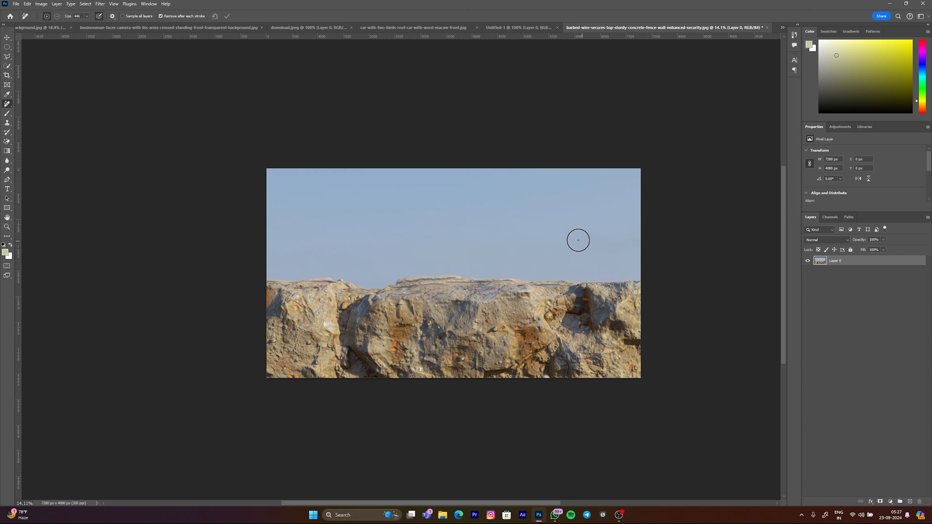
{"action": "scroll", "coordinate": [578, 240], "scroll_direction": "up", "scroll_amount": 2}
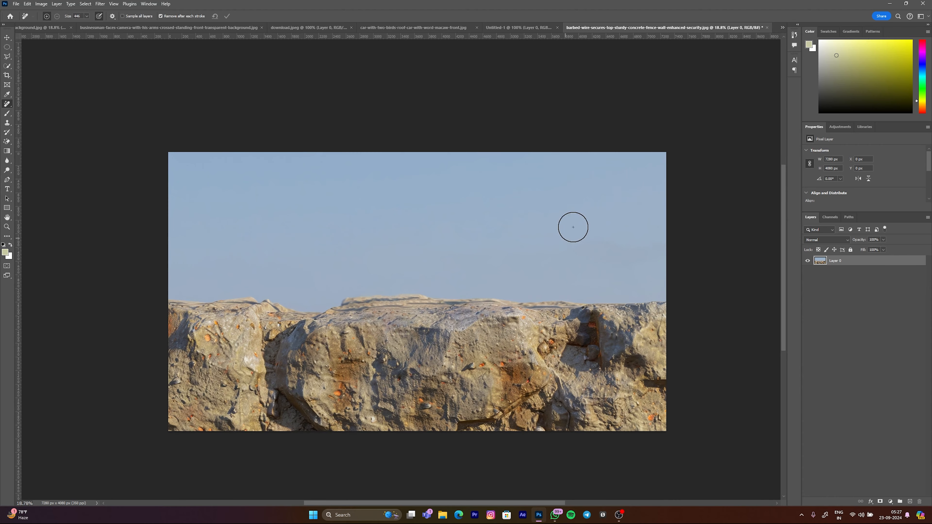
- Close the barbed wire image without saving and switch through the open documents to Untitled-1
{"action": "left_click", "coordinate": [767, 27]}
{"action": "left_click", "coordinate": [458, 183]}
{"action": "scroll", "coordinate": [457, 183], "scroll_direction": "down", "scroll_amount": 2}
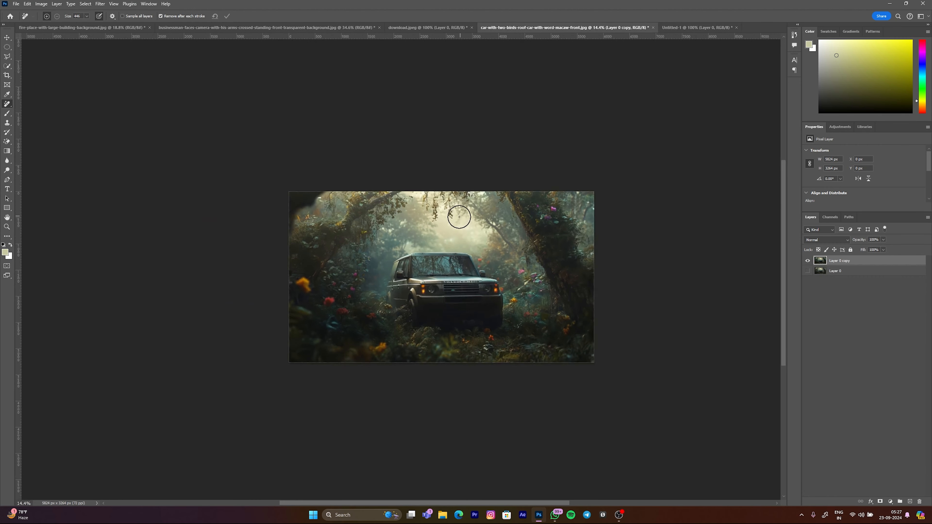
{"action": "scroll", "coordinate": [457, 208], "scroll_direction": "up", "scroll_amount": 1}
{"action": "left_click", "coordinate": [83, 28]}
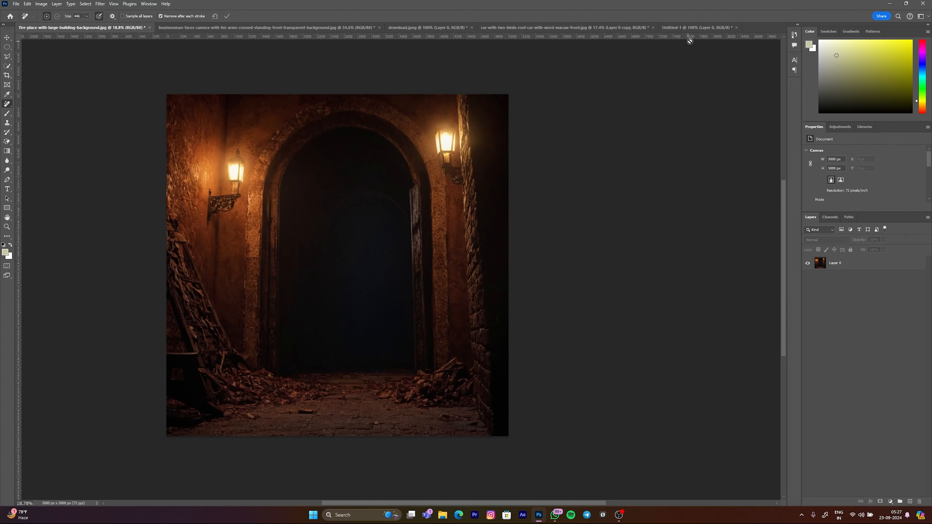
{"action": "left_click", "coordinate": [689, 28]}
- Open the "Ghosts Destroyed the Entire Family" YouTube thumbnail image from the Downloads folder
{"action": "key", "text": "ctrl+o"}
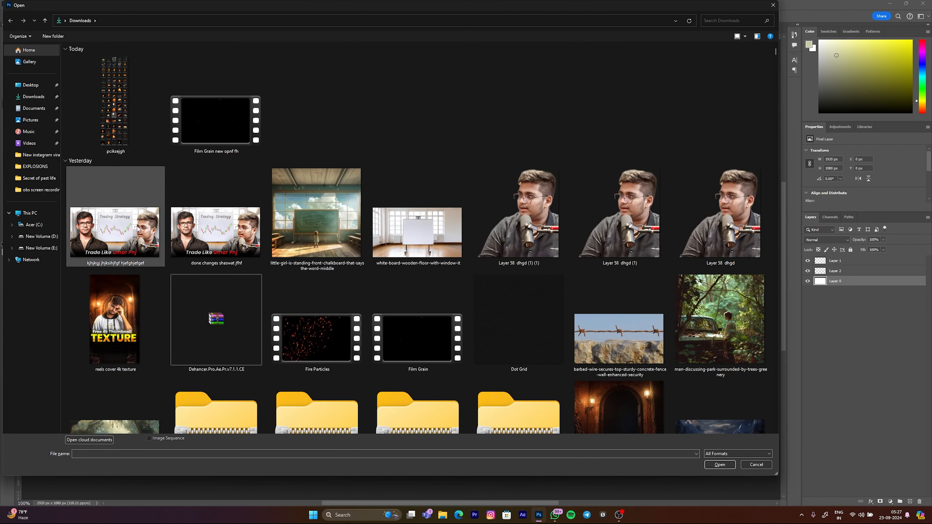
{"action": "scroll", "coordinate": [664, 270], "scroll_direction": "down", "scroll_amount": 10}
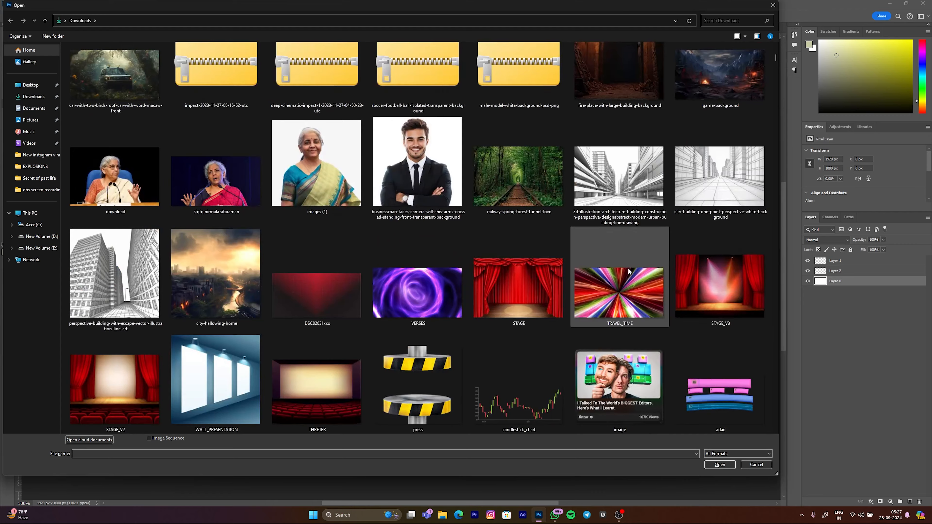
{"action": "scroll", "coordinate": [627, 268], "scroll_direction": "down", "scroll_amount": 8}
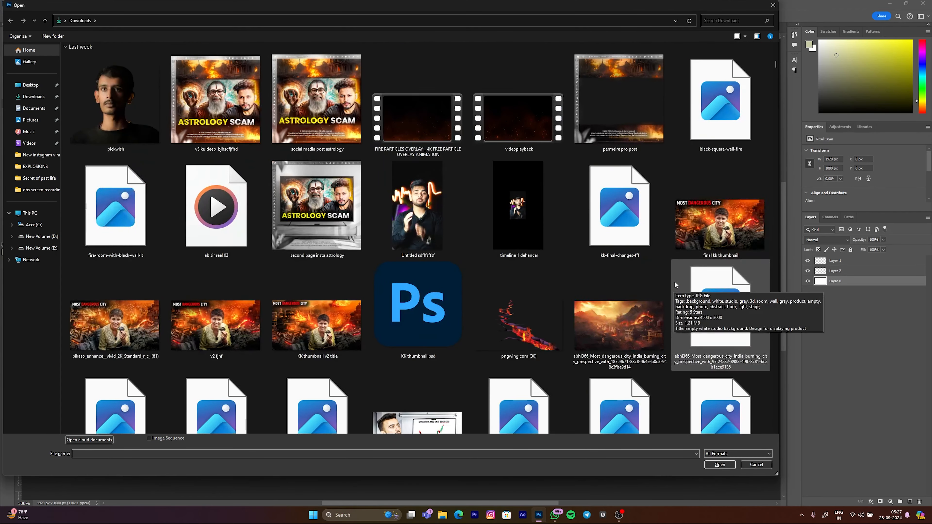
{"action": "left_click", "coordinate": [721, 224]}
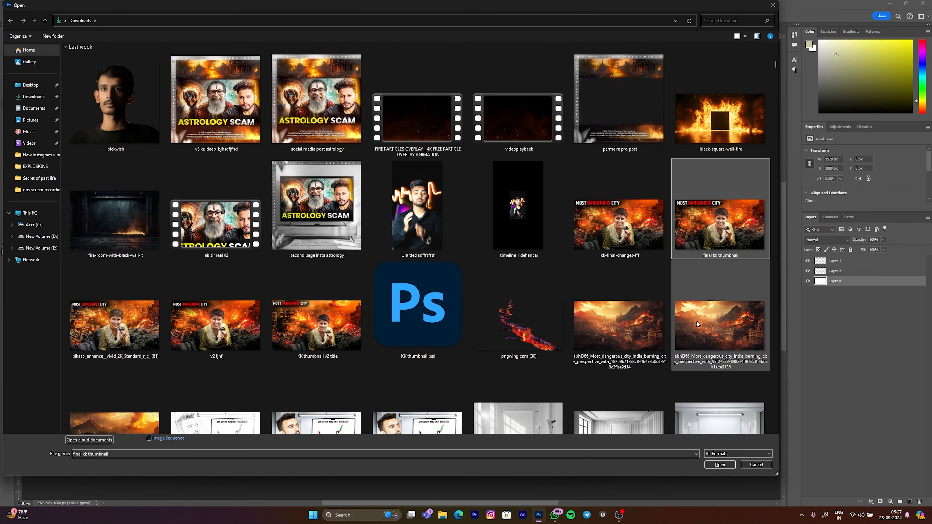
{"action": "scroll", "coordinate": [696, 321], "scroll_direction": "down", "scroll_amount": 3}
{"action": "scroll", "coordinate": [671, 323], "scroll_direction": "down", "scroll_amount": 2}
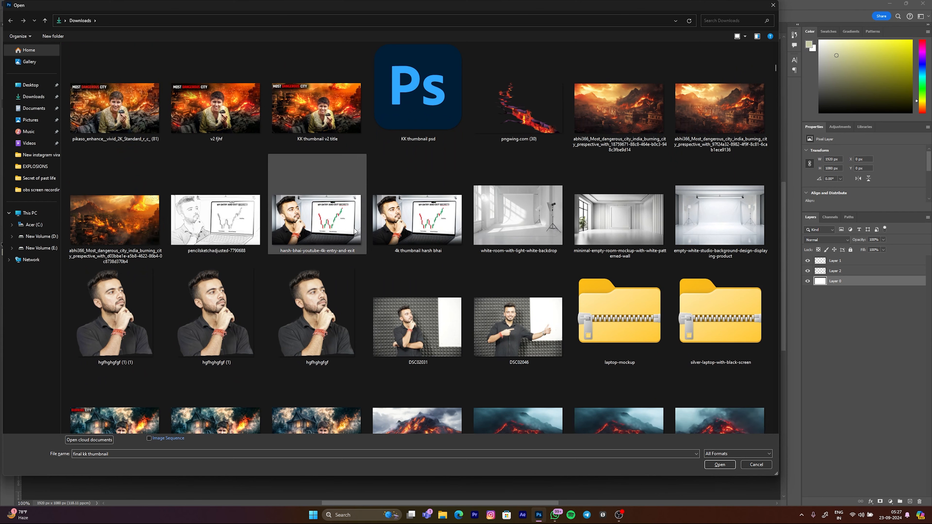
{"action": "left_click", "coordinate": [442, 222]}
{"action": "left_click", "coordinate": [356, 243]}
{"action": "scroll", "coordinate": [620, 382], "scroll_direction": "down", "scroll_amount": 4}
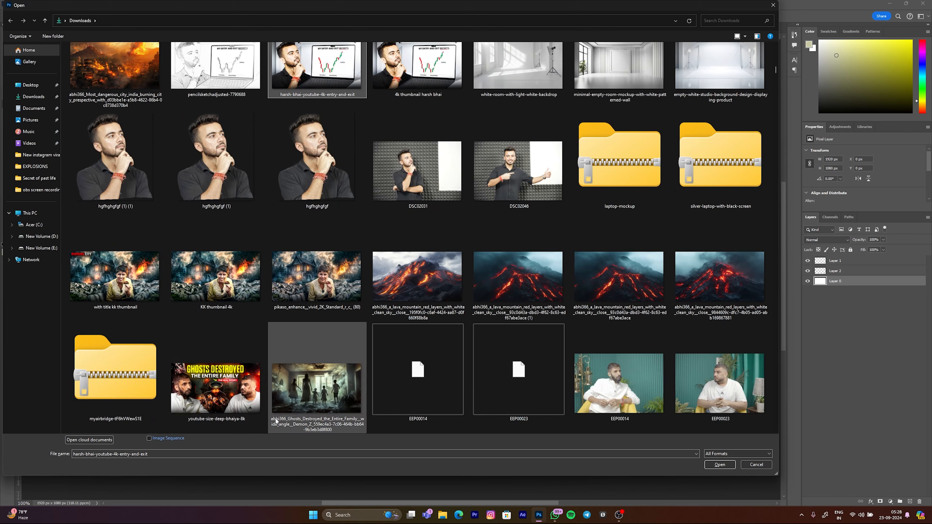
{"action": "left_click", "coordinate": [188, 399]}
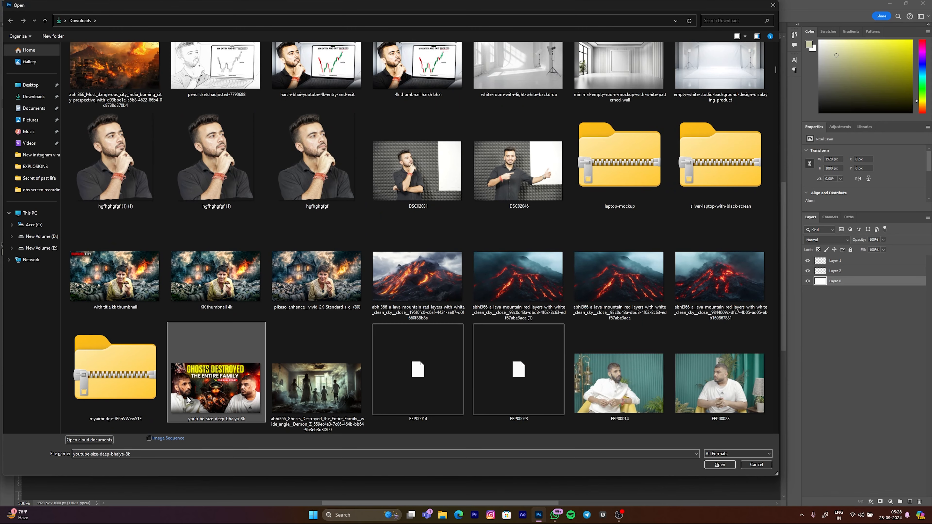
{"action": "left_click", "coordinate": [719, 464]}
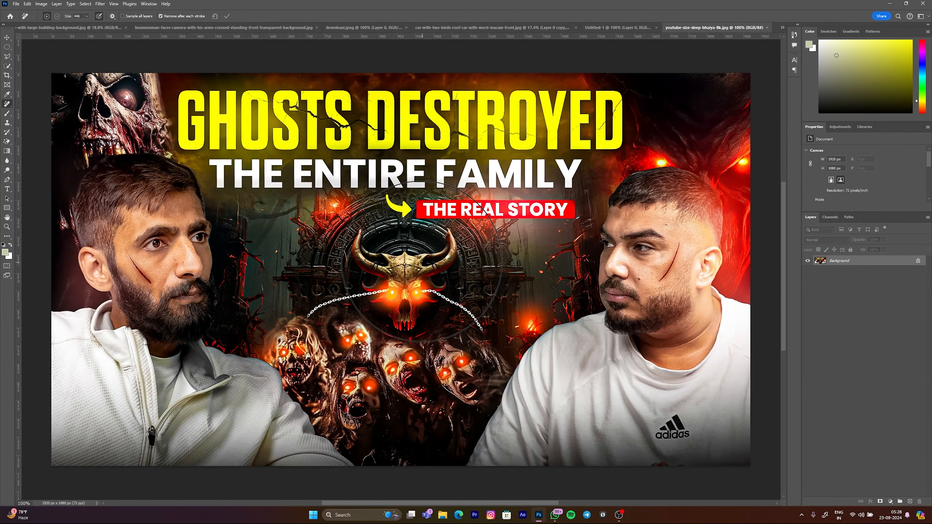
- Remove the adidas logo from the man's white T-shirt with an enlarged Remove Tool brush
{"action": "scroll", "coordinate": [572, 248], "scroll_direction": "down", "scroll_amount": 4}
{"action": "scroll", "coordinate": [579, 246], "scroll_direction": "up", "scroll_amount": 2}
{"action": "mouse_move", "coordinate": [585, 244]}
{"action": "left_mouse_down"}
{"action": "mouse_move", "coordinate": [564, 249]}
{"action": "mouse_move", "coordinate": [470, 229]}
{"action": "left_mouse_up"}
{"action": "scroll", "coordinate": [317, 217], "scroll_direction": "down", "scroll_amount": 3}
{"action": "scroll", "coordinate": [342, 192], "scroll_direction": "up", "scroll_amount": 3}
{"action": "left_click_drag", "start_coordinate": [360, 175], "coordinate": [380, 186]}
{"action": "scroll", "coordinate": [397, 222], "scroll_direction": "down", "scroll_amount": 5}
{"action": "scroll", "coordinate": [514, 256], "scroll_direction": "up", "scroll_amount": 11}
{"action": "left_click_drag", "start_coordinate": [474, 240], "coordinate": [433, 242]}
{"action": "scroll", "coordinate": [473, 260], "scroll_direction": "down", "scroll_amount": 7}
{"action": "scroll", "coordinate": [588, 166], "scroll_direction": "up", "scroll_amount": 6}
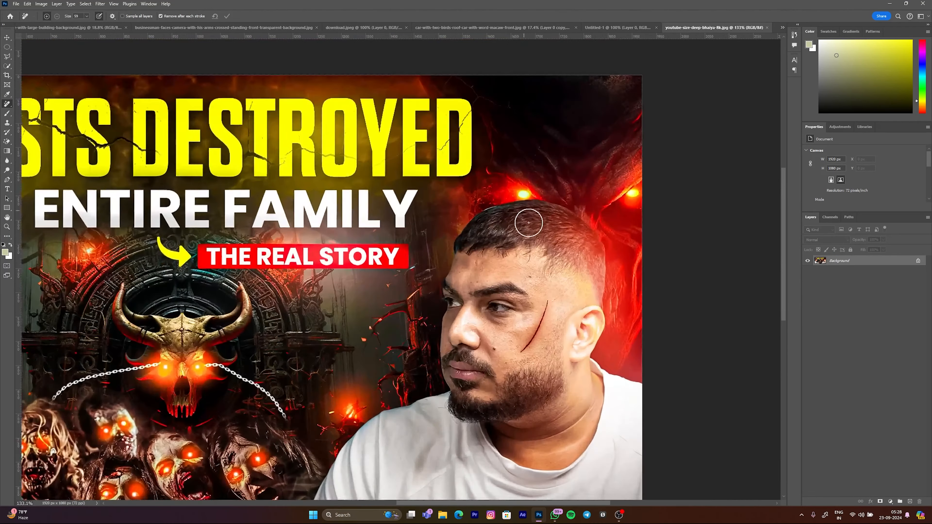
{"action": "scroll", "coordinate": [520, 202], "scroll_direction": "down", "scroll_amount": 9}
{"action": "scroll", "coordinate": [565, 351], "scroll_direction": "up", "scroll_amount": 5}
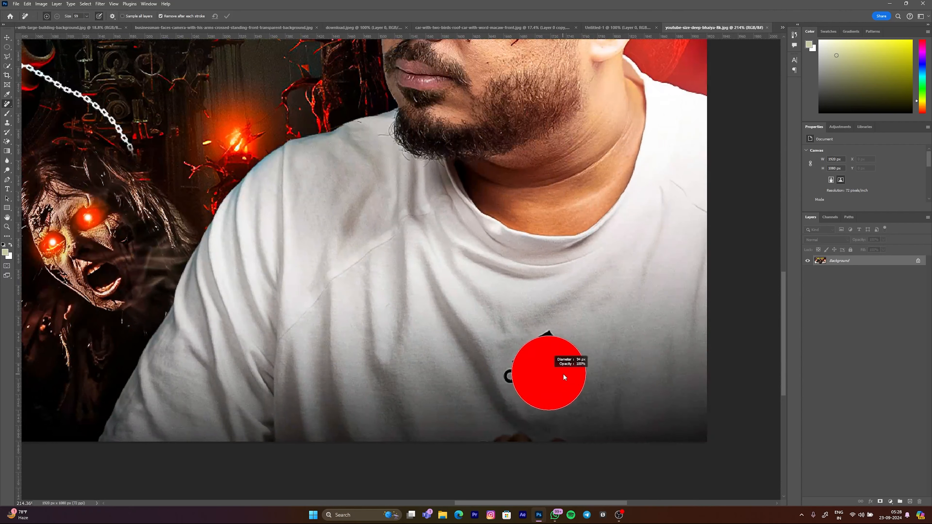
{"action": "key", "text": "bracketleft"}
{"action": "left_click", "coordinate": [541, 360]}
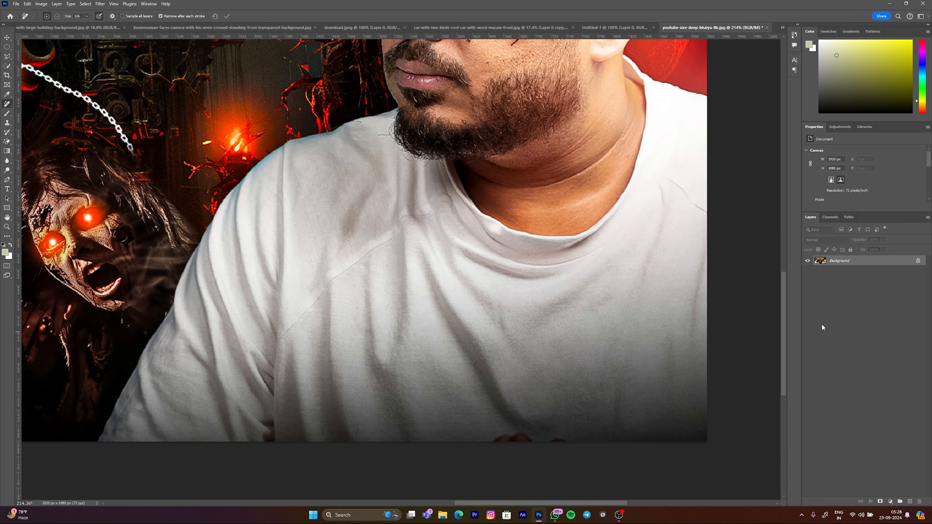
- Inspect the cleaned T-shirt area both close up and within the whole thumbnail
{"action": "scroll", "coordinate": [532, 389], "scroll_direction": "down", "scroll_amount": 3}
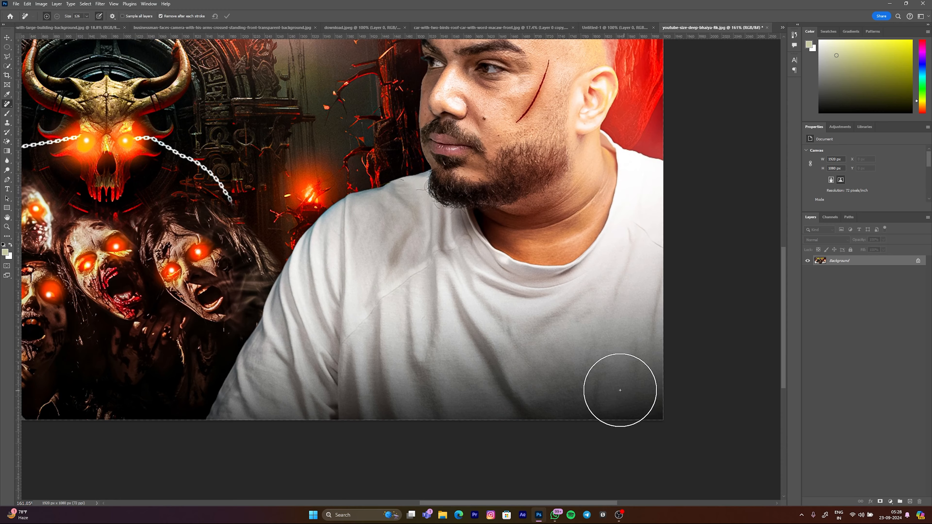
{"action": "left_click_drag", "start_coordinate": [264, 367], "coordinate": [752, 396]}
{"action": "left_click_drag", "start_coordinate": [358, 371], "coordinate": [487, 334]}
{"action": "scroll", "coordinate": [314, 353], "scroll_direction": "down", "scroll_amount": 5}
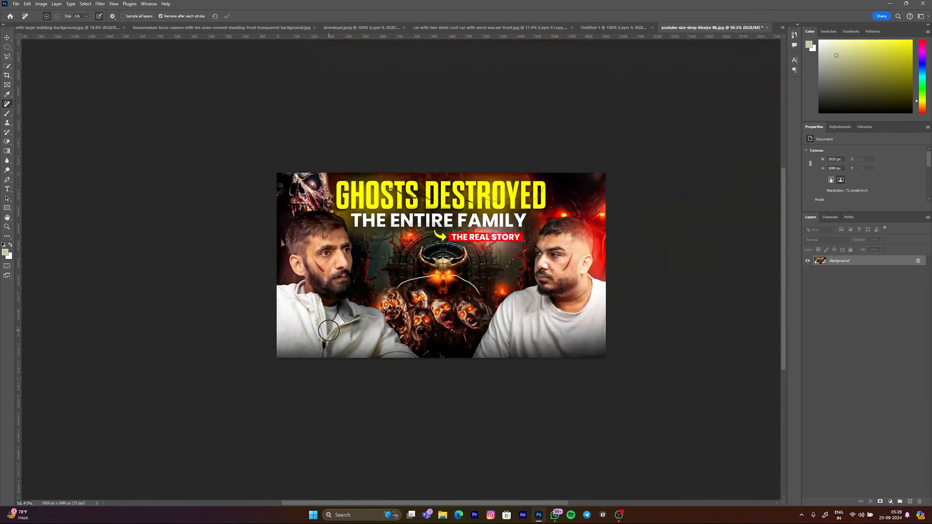
{"action": "scroll", "coordinate": [605, 333], "scroll_direction": "up", "scroll_amount": 4}
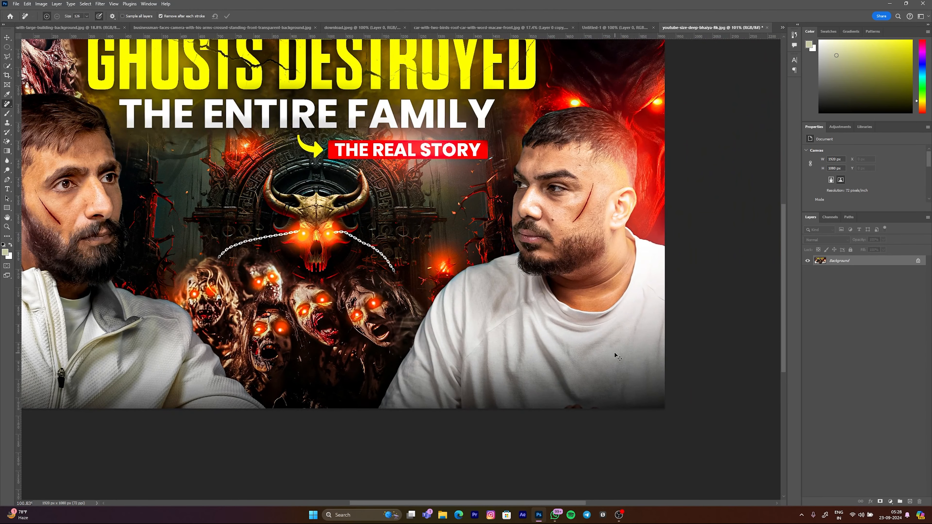
{"action": "scroll", "coordinate": [426, 328], "scroll_direction": "down", "scroll_amount": 4}
{"action": "scroll", "coordinate": [392, 323], "scroll_direction": "up", "scroll_amount": 4}
- Try to remove the red "THE REAL STORY" banner with the Remove Tool, and undo the removal
{"action": "key", "text": "bracketright"}
{"action": "key", "text": "bracketright"}
{"action": "key", "text": "bracketright"}
{"action": "key", "text": "bracketright"}
{"action": "key", "text": "bracketright"}
{"action": "key", "text": "bracketright"}
{"action": "key", "text": "bracketright"}
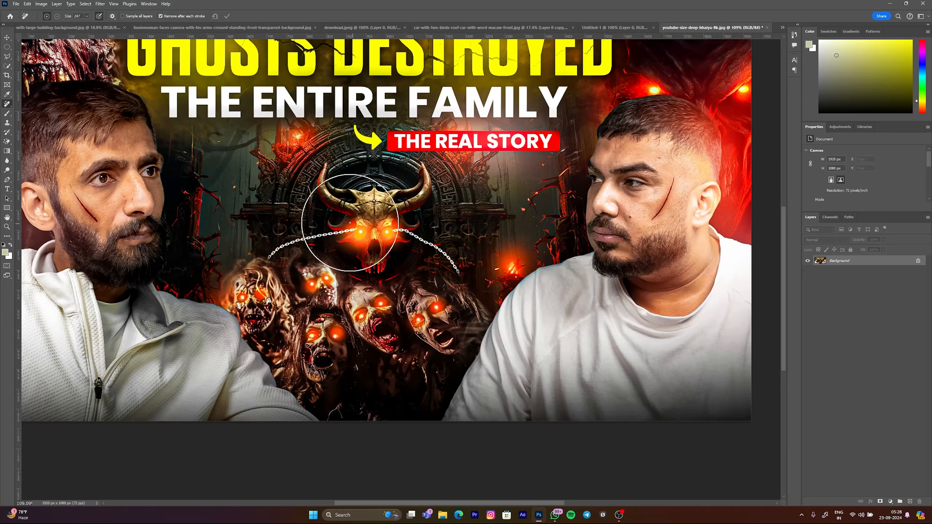
{"action": "left_click_drag", "start_coordinate": [346, 250], "coordinate": [371, 353]}
{"action": "scroll", "coordinate": [428, 227], "scroll_direction": "down", "scroll_amount": 4}
{"action": "scroll", "coordinate": [253, 174], "scroll_direction": "up", "scroll_amount": 4}
{"action": "left_click_drag", "start_coordinate": [416, 203], "coordinate": [488, 215]}
{"action": "scroll", "coordinate": [477, 216], "scroll_direction": "down", "scroll_amount": 6}
{"action": "scroll", "coordinate": [555, 243], "scroll_direction": "up", "scroll_amount": 8}
{"action": "mouse_move", "coordinate": [582, 280]}
{"action": "left_mouse_down"}
{"action": "mouse_move", "coordinate": [506, 287]}
{"action": "mouse_move", "coordinate": [449, 273]}
{"action": "mouse_move", "coordinate": [650, 278]}
{"action": "mouse_move", "coordinate": [518, 264]}
{"action": "mouse_move", "coordinate": [460, 267]}
{"action": "mouse_move", "coordinate": [430, 283]}
{"action": "left_mouse_up"}
{"action": "scroll", "coordinate": [430, 283], "scroll_direction": "down", "scroll_amount": 6}
{"action": "scroll", "coordinate": [440, 275], "scroll_direction": "up", "scroll_amount": 3}
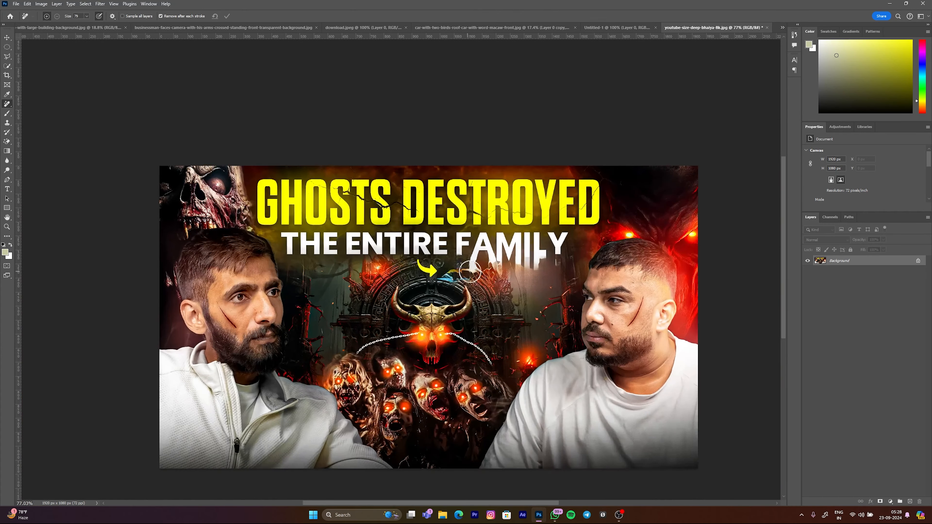
{"action": "key", "text": "ctrl+z"}
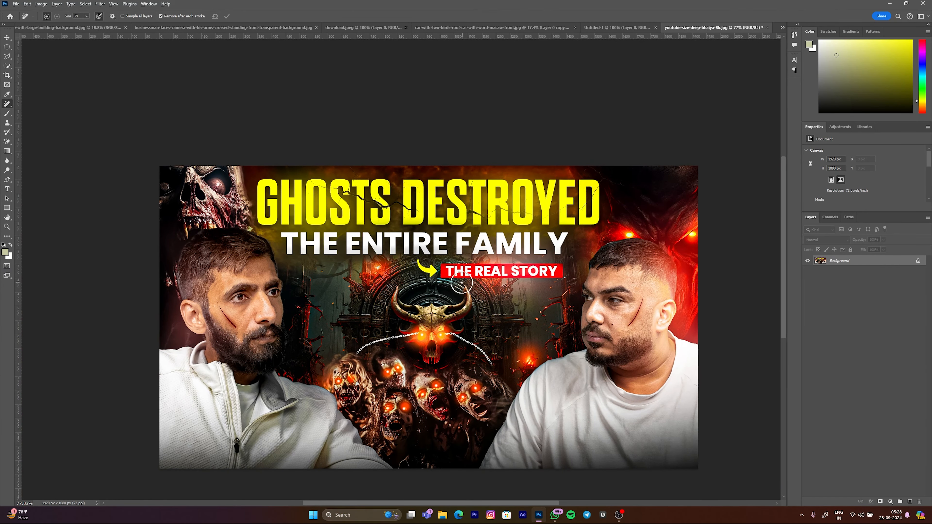
- Try to remove the yellow arrow beside the "THE REAL STORY" banner with a small Remove Tool brush
{"action": "scroll", "coordinate": [433, 275], "scroll_direction": "up", "scroll_amount": 7}
{"action": "mouse_move", "coordinate": [427, 257]}
{"action": "left_mouse_down"}
{"action": "mouse_move", "coordinate": [364, 222]}
{"action": "mouse_move", "coordinate": [371, 220]}
{"action": "mouse_move", "coordinate": [378, 253]}
{"action": "mouse_move", "coordinate": [421, 276]}
{"action": "mouse_move", "coordinate": [439, 267]}
{"action": "mouse_move", "coordinate": [435, 250]}
{"action": "mouse_move", "coordinate": [372, 242]}
{"action": "left_mouse_up"}
{"action": "scroll", "coordinate": [403, 243], "scroll_direction": "down", "scroll_amount": 10}
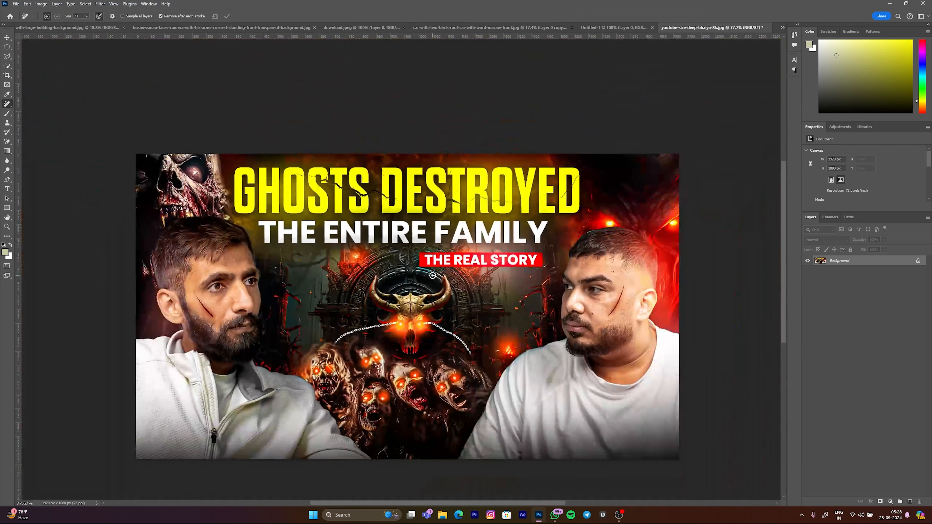
{"action": "scroll", "coordinate": [438, 243], "scroll_direction": "up", "scroll_amount": 2}
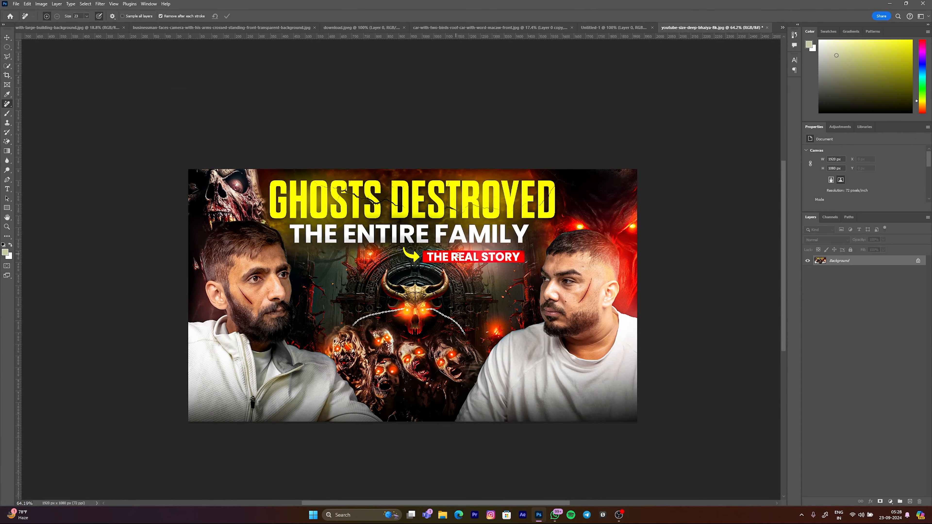
- Convert the thumbnail's locked Background into a regular layer and deselect it with the Move Tool
{"action": "left_click", "coordinate": [917, 260]}
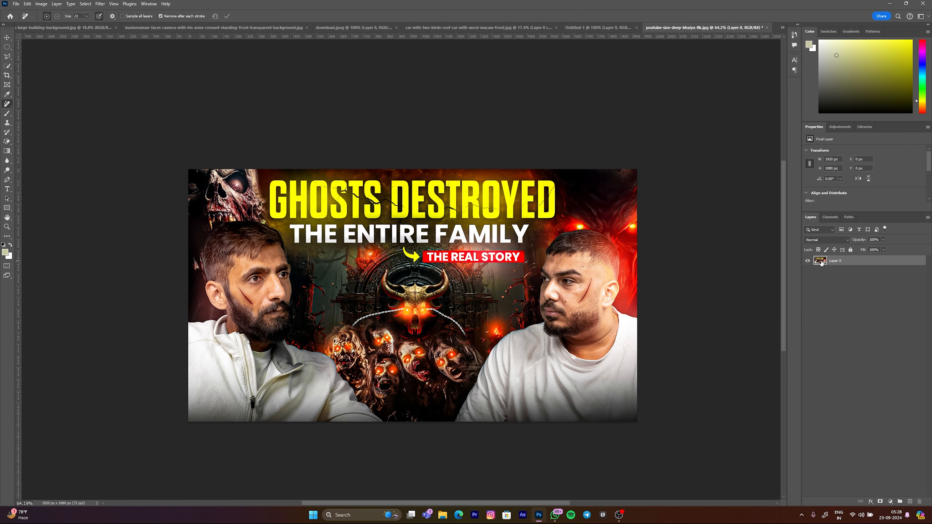
{"action": "key", "text": "v"}
{"action": "left_click", "coordinate": [481, 153]}
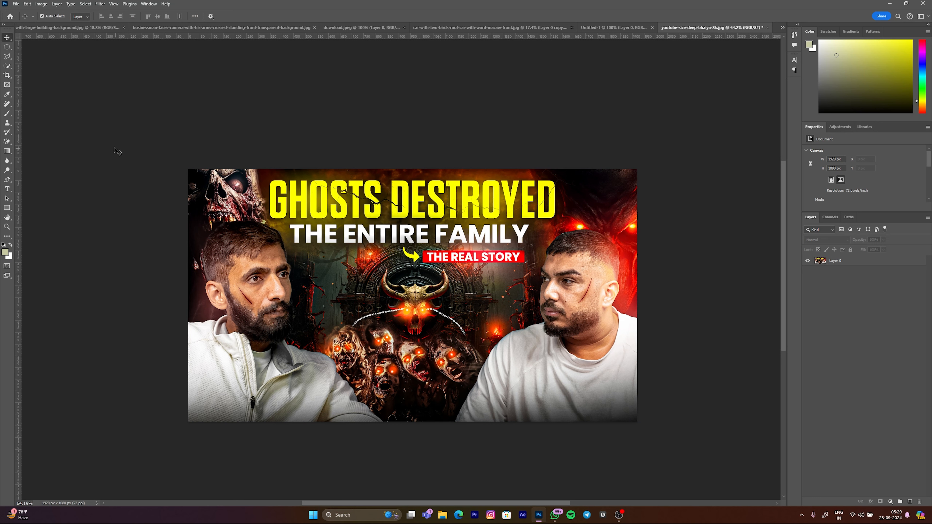
- Choose the Brush Tool and switch to the Untitled-1 document
{"action": "left_click", "coordinate": [8, 105]}
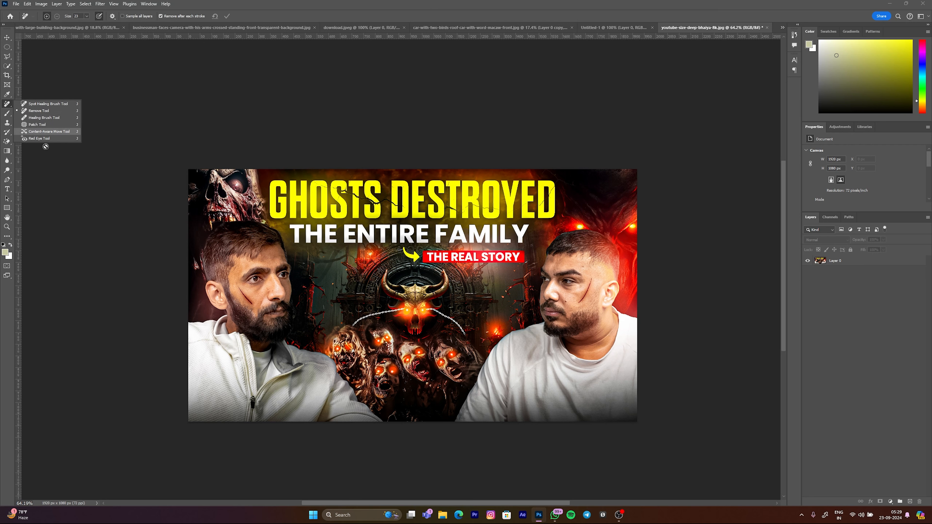
{"action": "left_click", "coordinate": [9, 117]}
{"action": "left_click", "coordinate": [30, 117]}
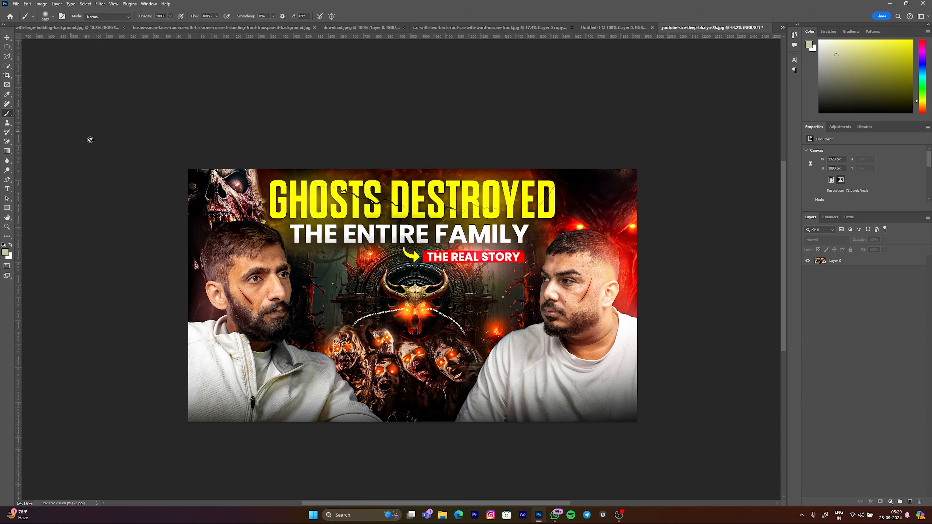
{"action": "left_click", "coordinate": [614, 28]}
{"action": "scroll", "coordinate": [505, 210], "scroll_direction": "down", "scroll_amount": 3}
- Paint thin freehand scribbles in the middle of the white canvas with the Brush Tool
{"action": "mouse_move", "coordinate": [509, 227]}
{"action": "left_mouse_down"}
{"action": "mouse_move", "coordinate": [524, 223]}
{"action": "mouse_move", "coordinate": [104, 271]}
{"action": "left_mouse_up"}
{"action": "left_click_drag", "start_coordinate": [366, 244], "coordinate": [435, 252]}
{"action": "mouse_move", "coordinate": [427, 243]}
{"action": "left_mouse_down"}
{"action": "mouse_move", "coordinate": [457, 248]}
{"action": "mouse_move", "coordinate": [412, 240]}
{"action": "mouse_move", "coordinate": [450, 214]}
{"action": "mouse_move", "coordinate": [371, 212]}
{"action": "mouse_move", "coordinate": [458, 210]}
{"action": "mouse_move", "coordinate": [416, 197]}
{"action": "mouse_move", "coordinate": [432, 368]}
{"action": "left_mouse_up"}
{"action": "key", "text": "ctrl+z"}
{"action": "left_click_drag", "start_coordinate": [468, 242], "coordinate": [412, 232]}
{"action": "mouse_move", "coordinate": [483, 172]}
{"action": "left_mouse_down"}
{"action": "mouse_move", "coordinate": [368, 198]}
{"action": "mouse_move", "coordinate": [470, 237]}
{"action": "mouse_move", "coordinate": [476, 285]}
{"action": "mouse_move", "coordinate": [427, 268]}
{"action": "left_mouse_up"}
{"action": "mouse_move", "coordinate": [485, 192]}
{"action": "left_mouse_down"}
{"action": "mouse_move", "coordinate": [512, 207]}
{"action": "mouse_move", "coordinate": [527, 144]}
{"action": "mouse_move", "coordinate": [529, 210]}
{"action": "left_mouse_up"}
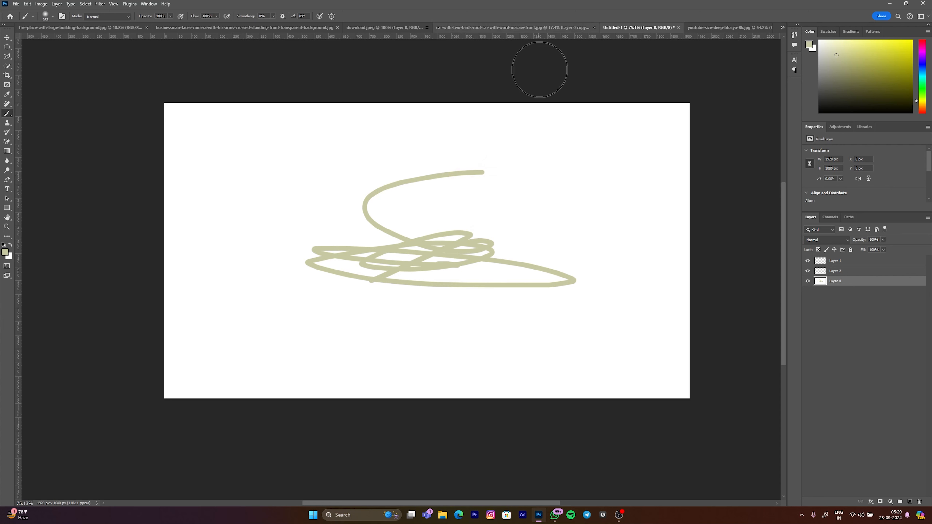
- Paint wide soft-edged strokes across the white canvas, and undo all the brush strokes
{"action": "mouse_move", "coordinate": [572, 136]}
{"action": "left_mouse_down"}
{"action": "mouse_move", "coordinate": [568, 202]}
{"action": "mouse_move", "coordinate": [600, 314]}
{"action": "mouse_move", "coordinate": [551, 326]}
{"action": "left_mouse_up"}
{"action": "left_click_drag", "start_coordinate": [398, 310], "coordinate": [367, 286]}
{"action": "mouse_move", "coordinate": [338, 173]}
{"action": "left_mouse_down"}
{"action": "mouse_move", "coordinate": [325, 158]}
{"action": "mouse_move", "coordinate": [286, 147]}
{"action": "mouse_move", "coordinate": [287, 216]}
{"action": "mouse_move", "coordinate": [336, 362]}
{"action": "mouse_move", "coordinate": [369, 374]}
{"action": "mouse_move", "coordinate": [267, 311]}
{"action": "mouse_move", "coordinate": [333, 319]}
{"action": "left_mouse_up"}
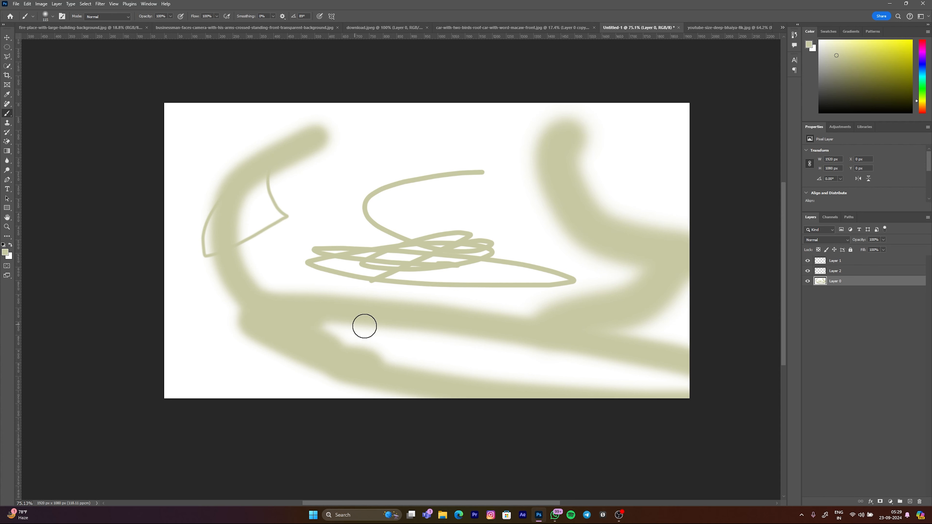
{"action": "key", "text": "ctrl+z"}
{"action": "key", "text": "ctrl+z"}
{"action": "key", "text": "ctrl+z"}
{"action": "key", "text": "ctrl+z"}
{"action": "scroll", "coordinate": [442, 229], "scroll_direction": "up", "scroll_amount": 4}
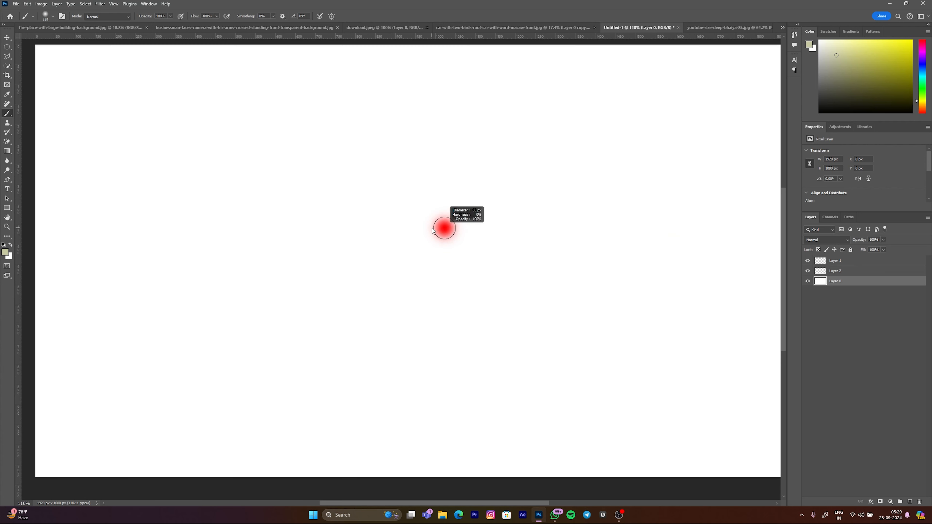
{"action": "scroll", "coordinate": [420, 297], "scroll_direction": "down", "scroll_amount": 6}
{"action": "scroll", "coordinate": [435, 294], "scroll_direction": "up", "scroll_amount": 2}
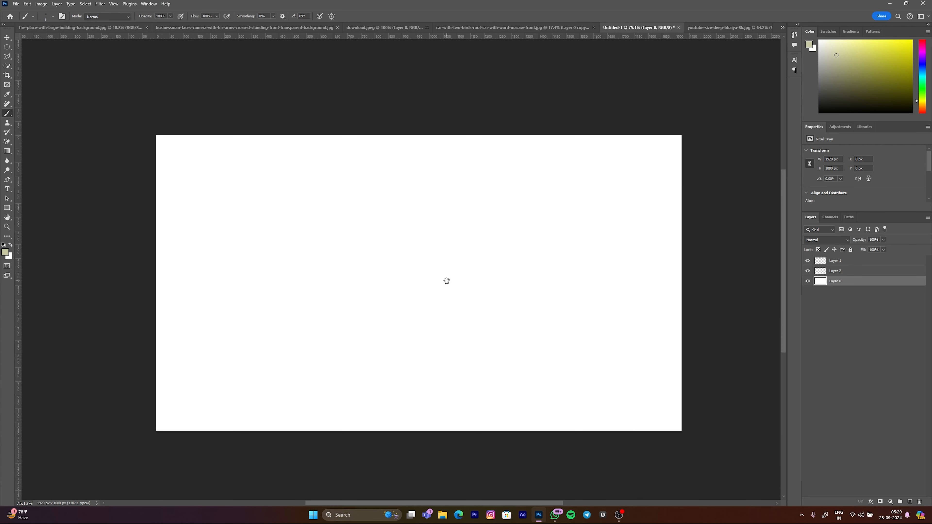
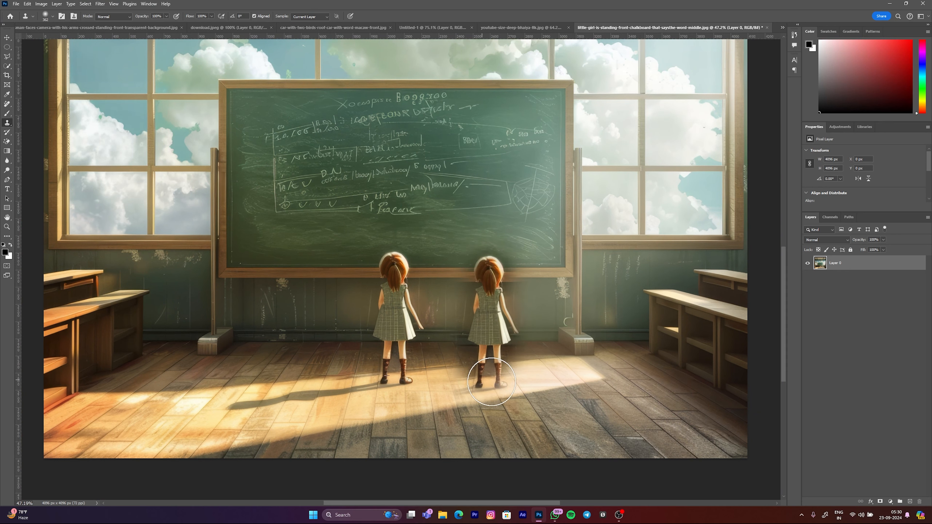
- Clone a third girl in front of the chalkboard's left end using a soft 346 px Clone Stamp brush
{"action": "scroll", "coordinate": [637, 325], "scroll_direction": "down", "scroll_amount": 5}
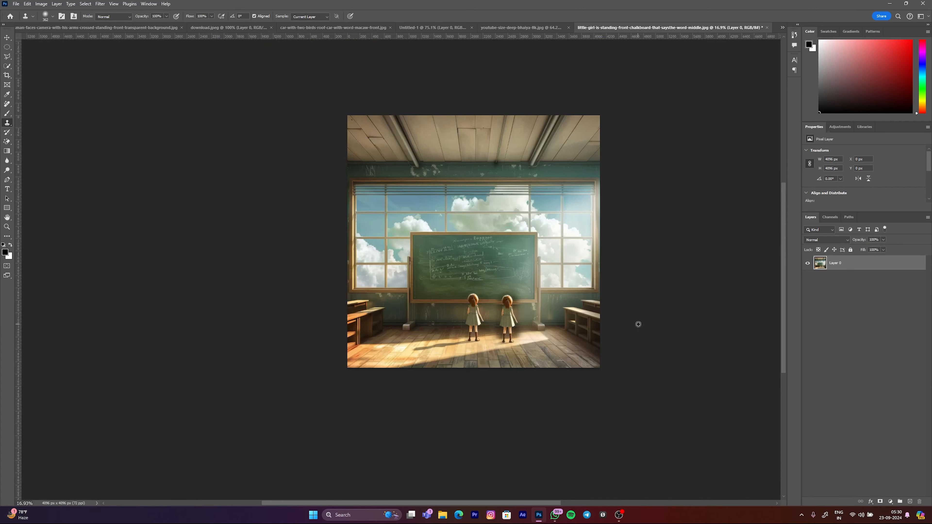
{"action": "left_click_drag", "start_coordinate": [399, 316], "coordinate": [412, 316]}
{"action": "left_click", "coordinate": [452, 298]}
{"action": "scroll", "coordinate": [449, 298], "scroll_direction": "up", "scroll_amount": 3}
{"action": "left_click", "coordinate": [451, 303]}
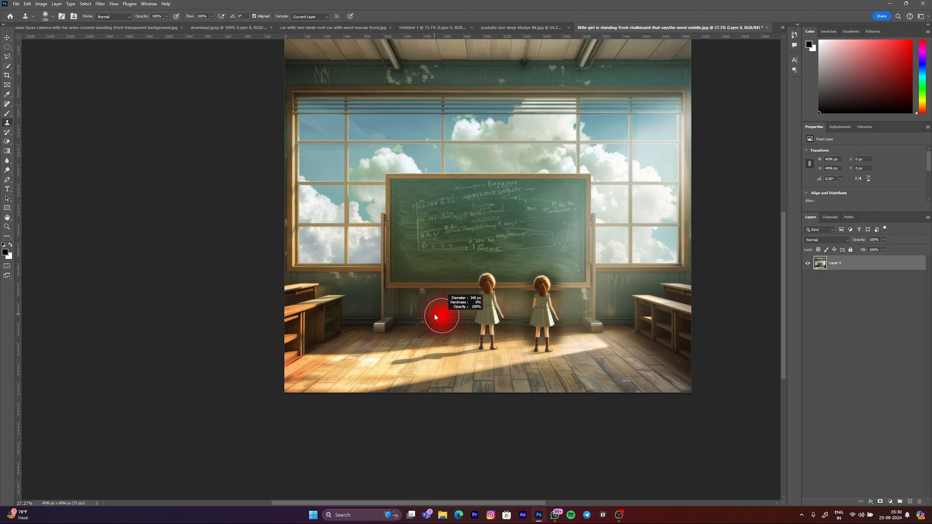
{"action": "mouse_move", "coordinate": [443, 301]}
{"action": "left_mouse_down"}
{"action": "mouse_move", "coordinate": [438, 379]}
{"action": "mouse_move", "coordinate": [435, 287]}
{"action": "left_mouse_up"}
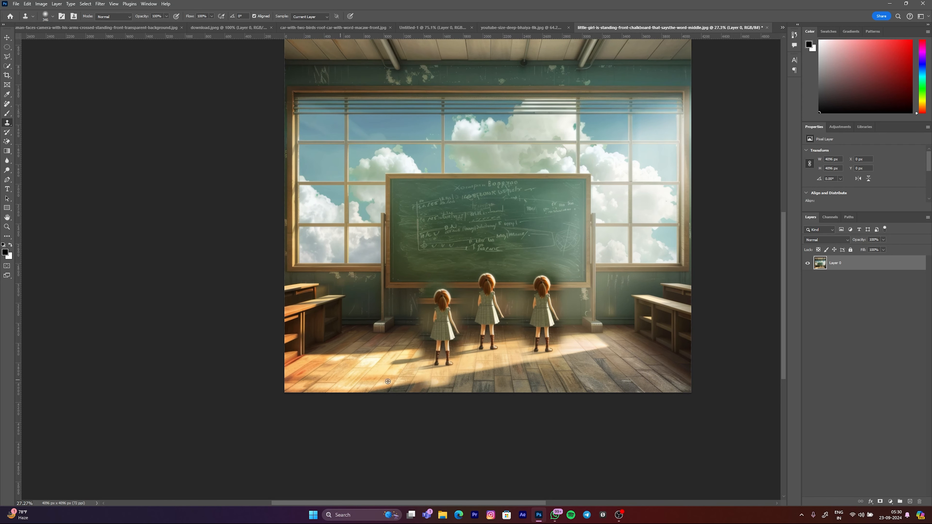
- Clone another girl onto the floor in the lower-right part of the classroom with the Clone Stamp Tool
{"action": "scroll", "coordinate": [435, 287], "scroll_direction": "down", "scroll_amount": 4}
{"action": "scroll", "coordinate": [440, 312], "scroll_direction": "up", "scroll_amount": 3}
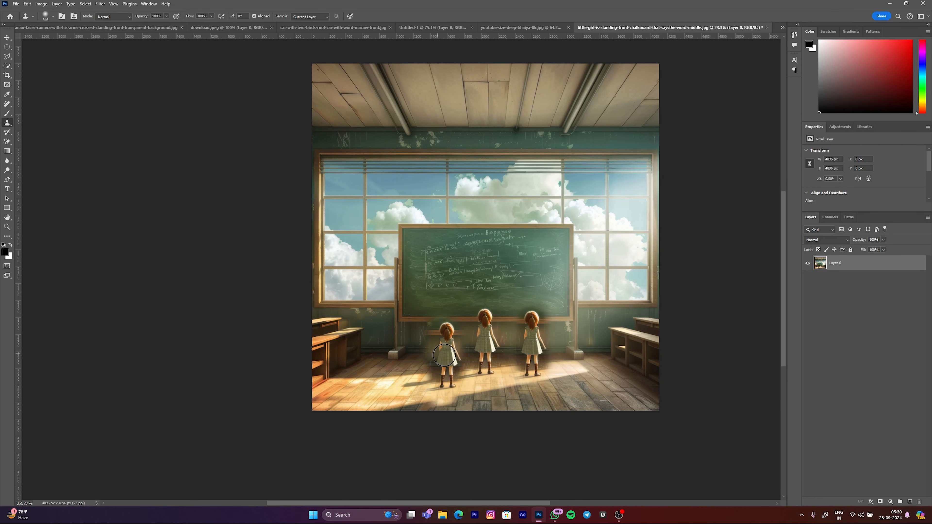
{"action": "left_click_drag", "start_coordinate": [597, 350], "coordinate": [601, 405]}
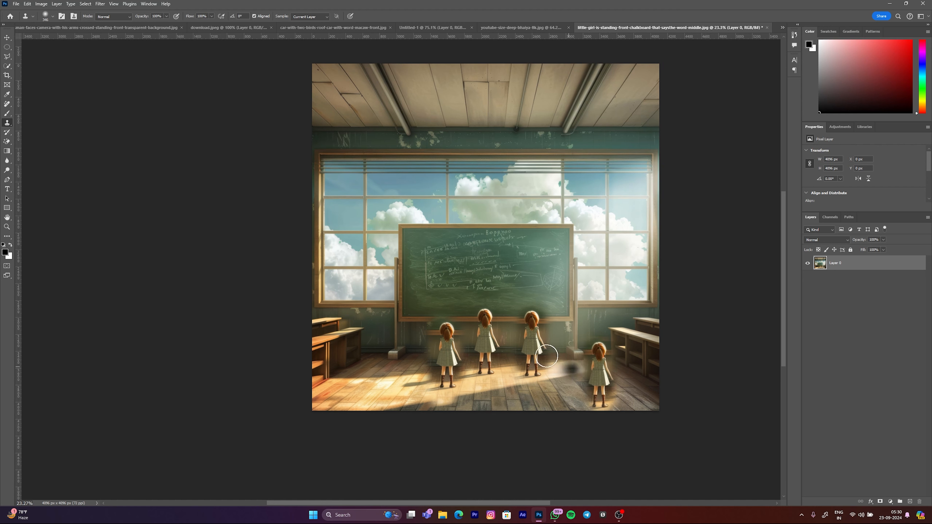
{"action": "scroll", "coordinate": [599, 390], "scroll_direction": "up", "scroll_amount": 2}
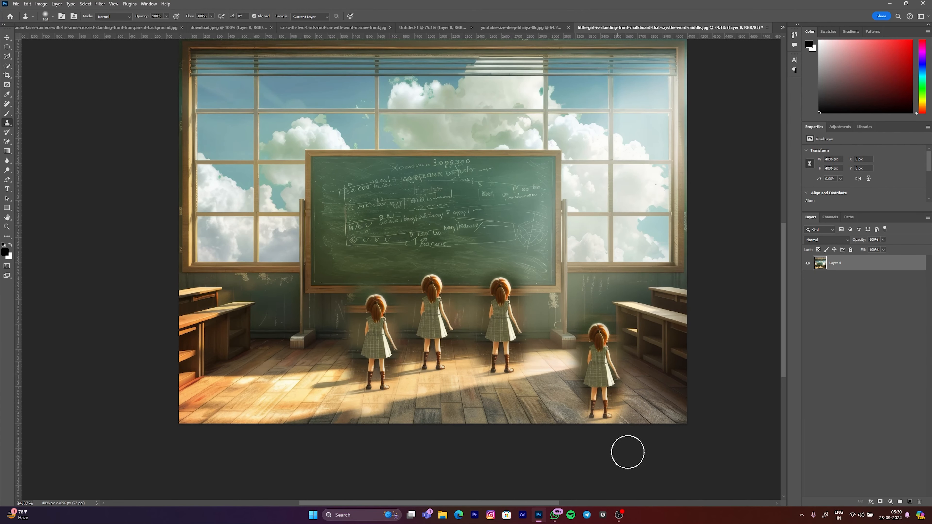
- Sample the girl at the chalkboard's right end and clone her onto the lower-left part of the classroom floor
{"action": "scroll", "coordinate": [556, 229], "scroll_direction": "down", "scroll_amount": 1}
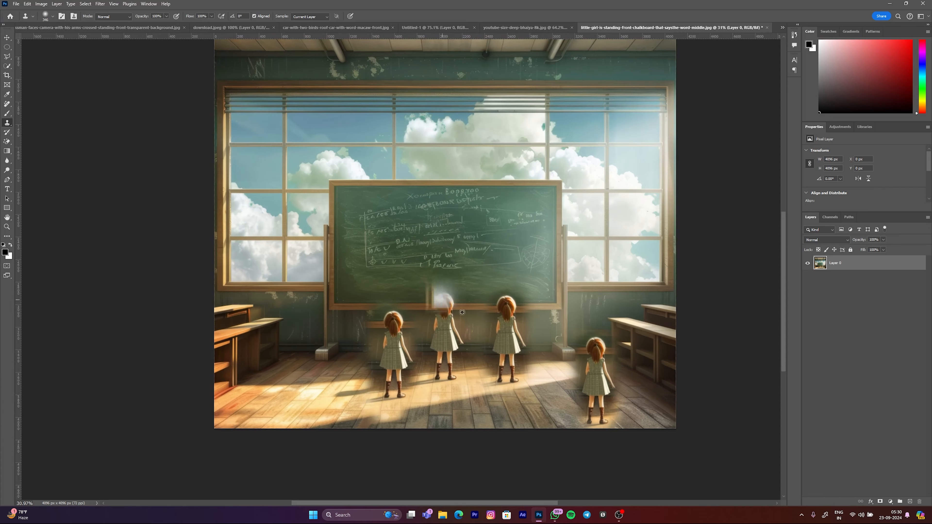
{"action": "scroll", "coordinate": [539, 228], "scroll_direction": "down", "scroll_amount": 1}
{"action": "scroll", "coordinate": [450, 285], "scroll_direction": "down", "scroll_amount": 2}
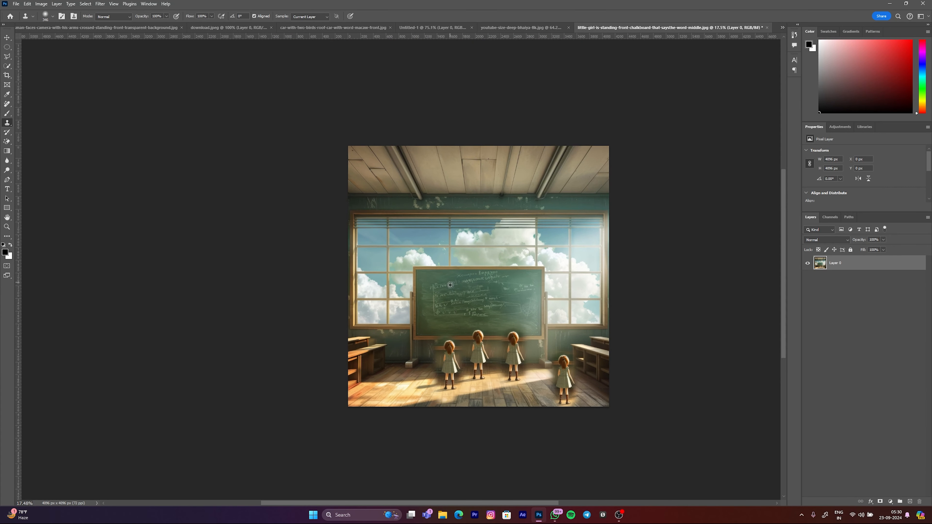
{"action": "left_click", "coordinate": [515, 338], "text": "alt"}
{"action": "mouse_move", "coordinate": [417, 370]}
{"action": "left_mouse_down"}
{"action": "mouse_move", "coordinate": [413, 406]}
{"action": "mouse_move", "coordinate": [417, 369]}
{"action": "left_mouse_up"}
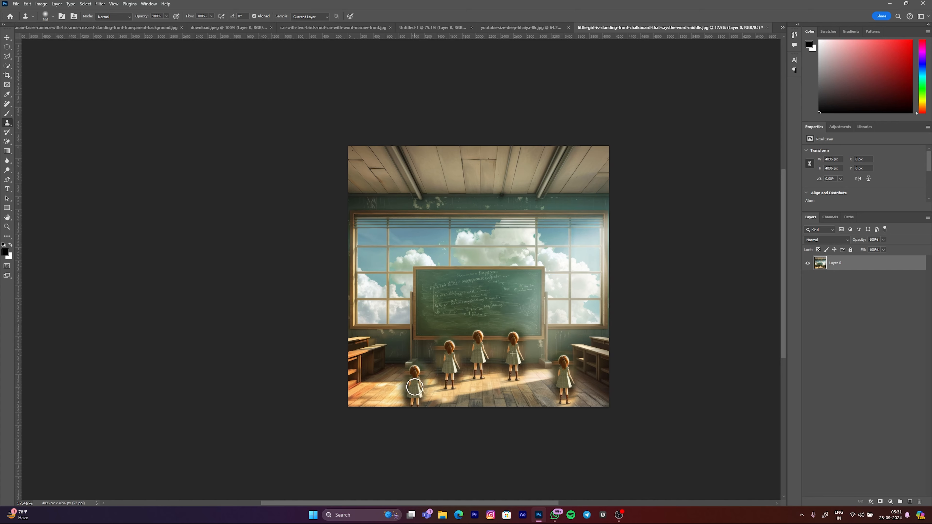
- Sample the girl at the chalkboard's left end and clone her at the middle of the image's lower edge
{"action": "scroll", "coordinate": [407, 352], "scroll_direction": "down", "scroll_amount": 2}
{"action": "scroll", "coordinate": [422, 341], "scroll_direction": "up", "scroll_amount": 2}
{"action": "left_click", "coordinate": [443, 347], "text": "alt"}
{"action": "left_click_drag", "start_coordinate": [485, 383], "coordinate": [490, 401]}
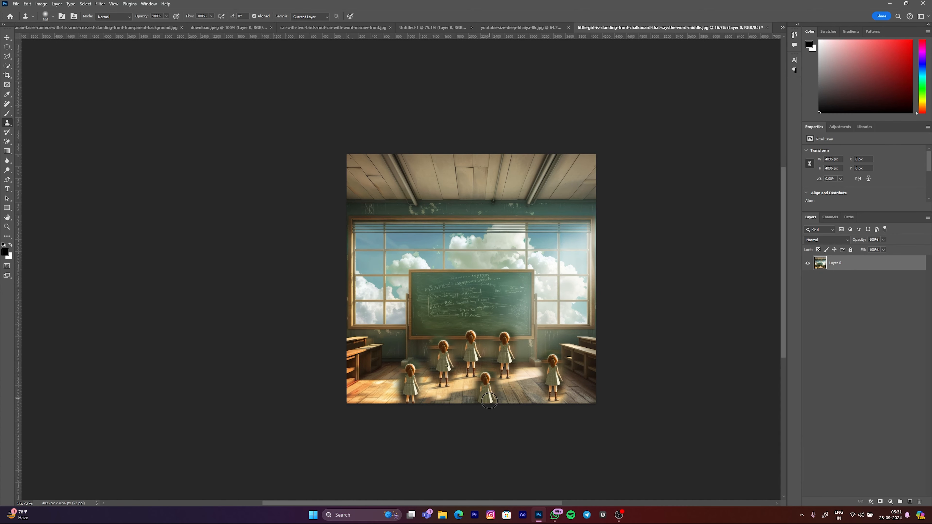
{"action": "scroll", "coordinate": [381, 106], "scroll_direction": "down", "scroll_amount": 2}
{"action": "scroll", "coordinate": [381, 106], "scroll_direction": "up", "scroll_amount": 1}
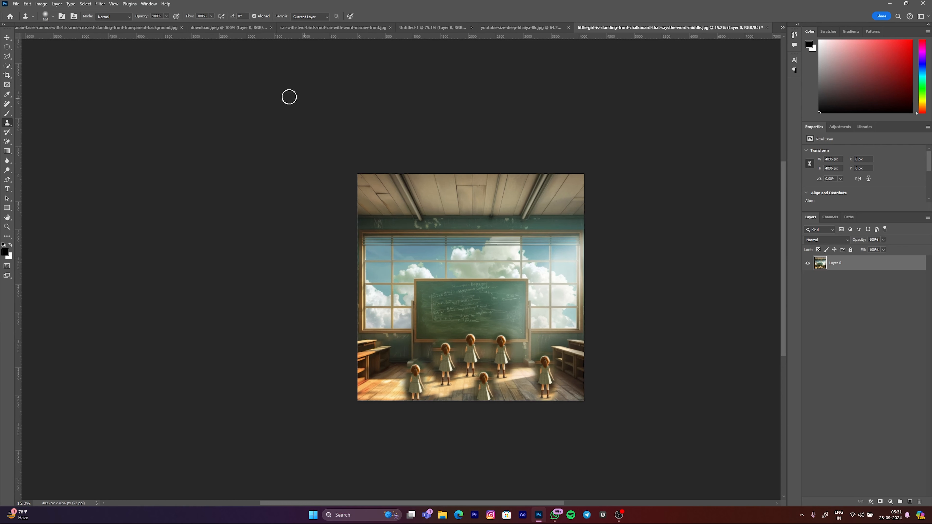
- View the Clone Stamp and Eraser tool variants and choose the Magic Eraser Tool
{"action": "right_click", "coordinate": [7, 122]}
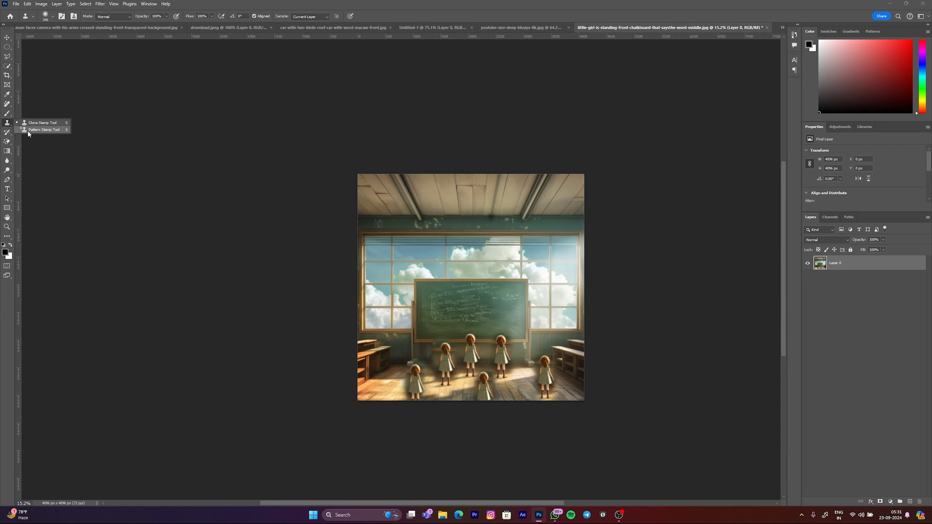
{"action": "left_click", "coordinate": [9, 142]}
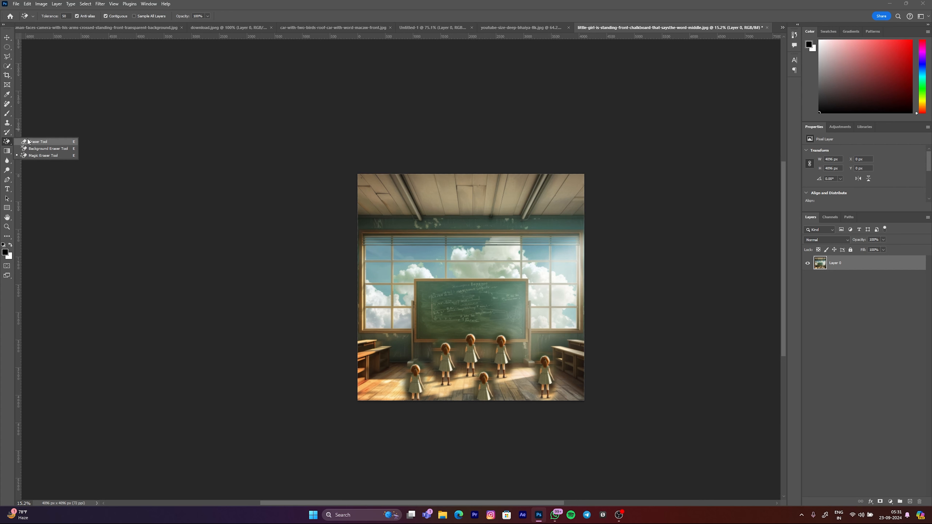
{"action": "left_click", "coordinate": [42, 155]}
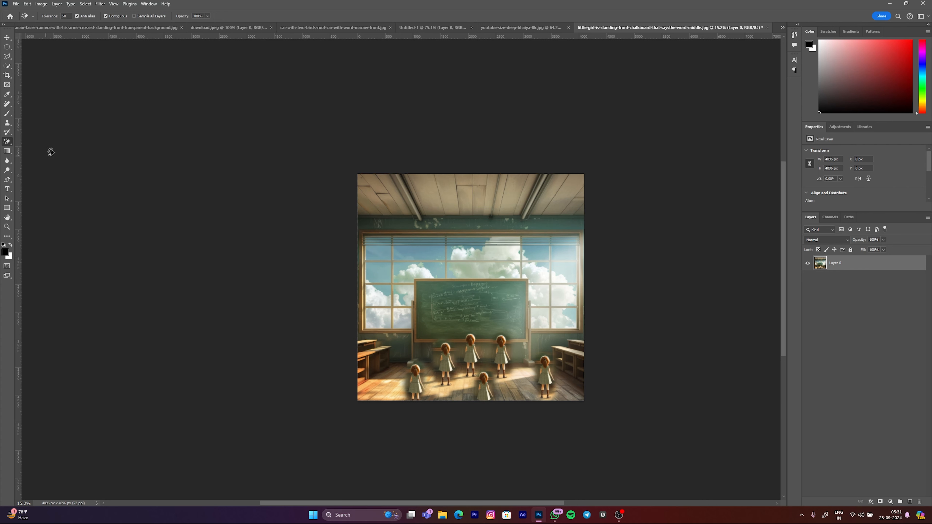
{"action": "left_click_drag", "start_coordinate": [404, 223], "coordinate": [410, 219]}
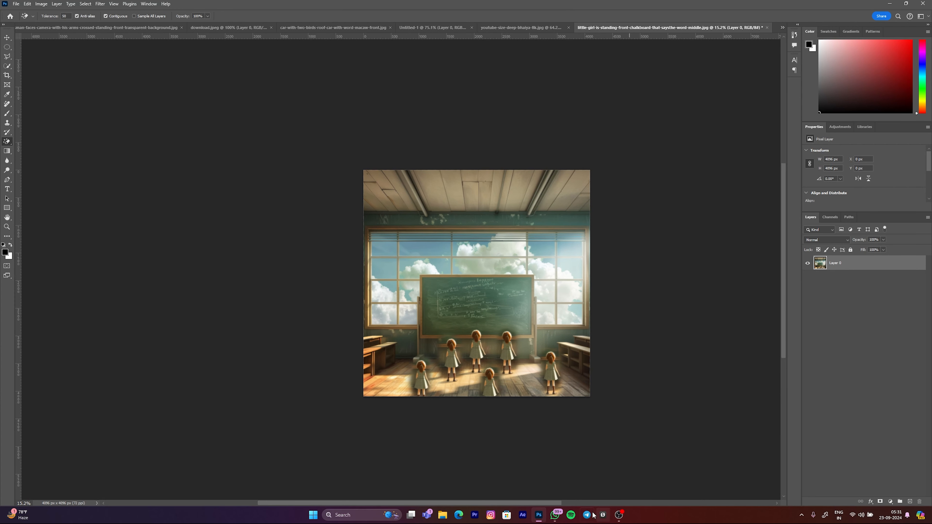
- Create a new document from the 1920 x 1080 px custom preset and unlock its background layer
{"action": "key", "text": "ctrl+n"}
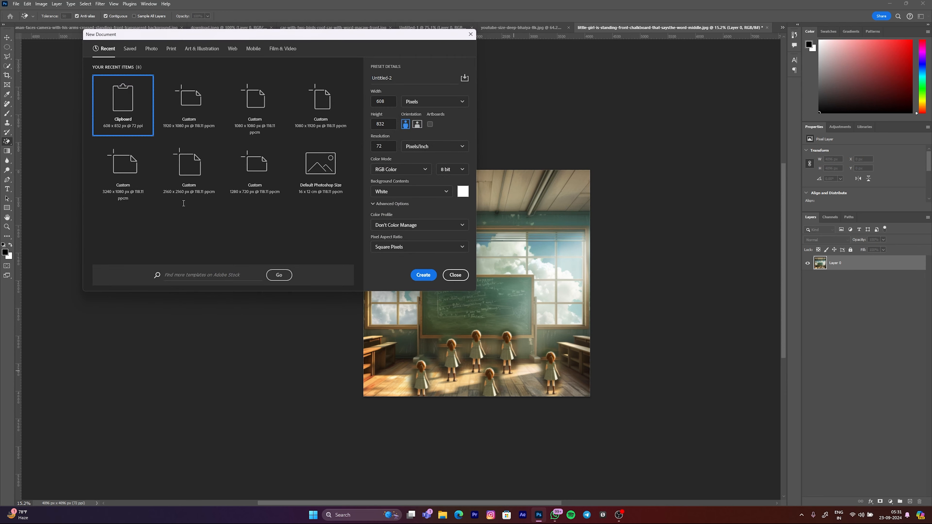
{"action": "left_click", "coordinate": [185, 127]}
{"action": "left_click", "coordinate": [431, 278]}
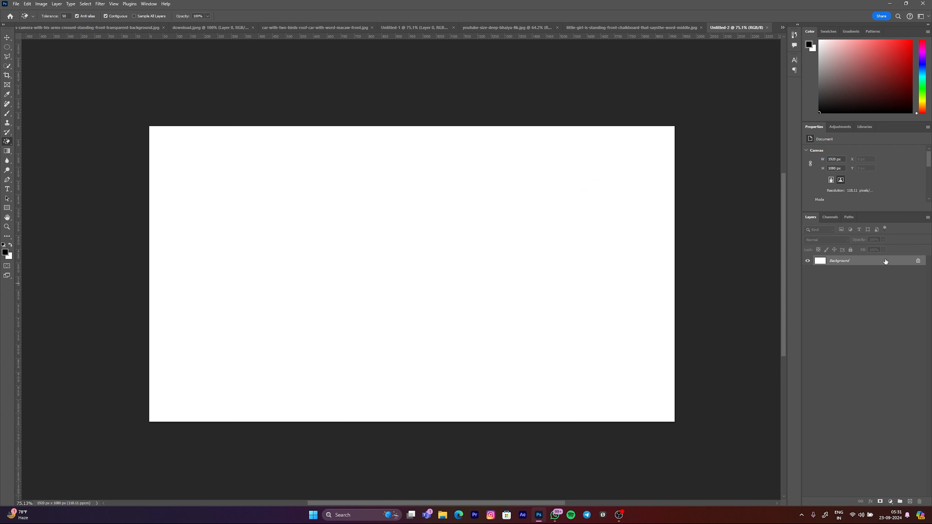
{"action": "left_click", "coordinate": [918, 261]}
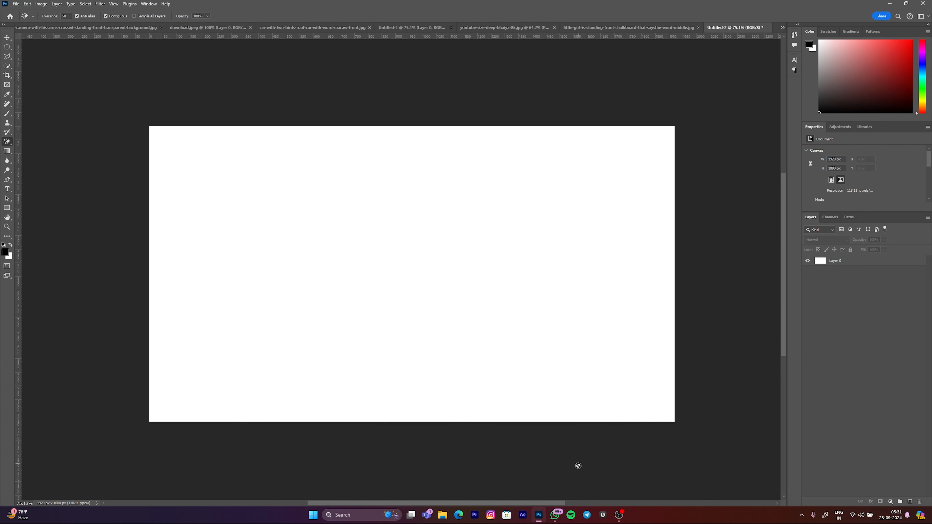
- Open Google Chrome and search the web for JIO LOGO
{"action": "left_click", "coordinate": [376, 517]}
{"action": "left_click", "coordinate": [361, 302]}
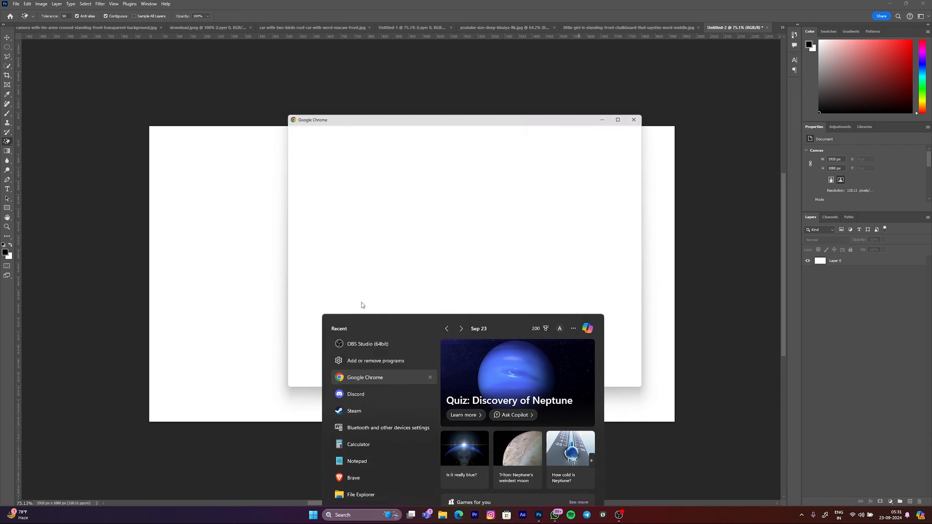
{"action": "left_click", "coordinate": [473, 275]}
{"action": "left_click", "coordinate": [207, 19]}
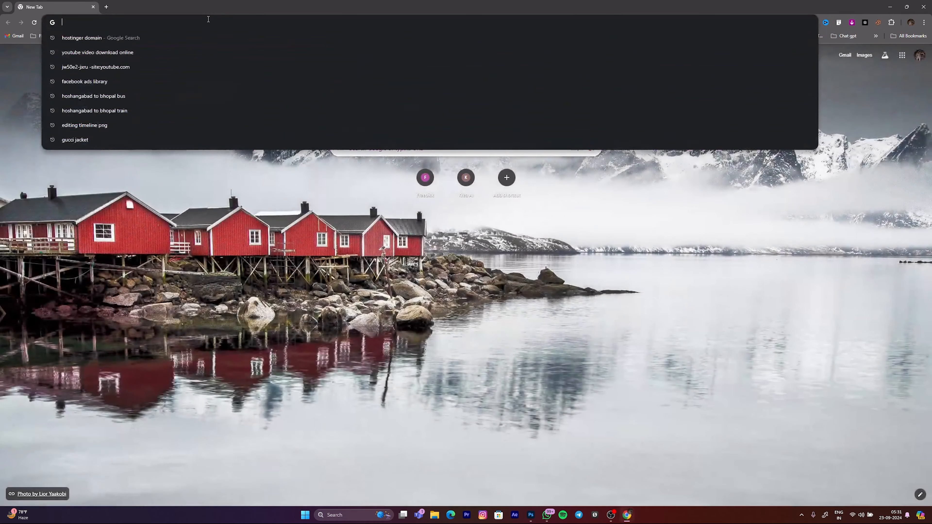
{"action": "type", "text": "re"}
{"action": "key", "text": "Caps_Lock"}
{"action": "type", "text": "L"}
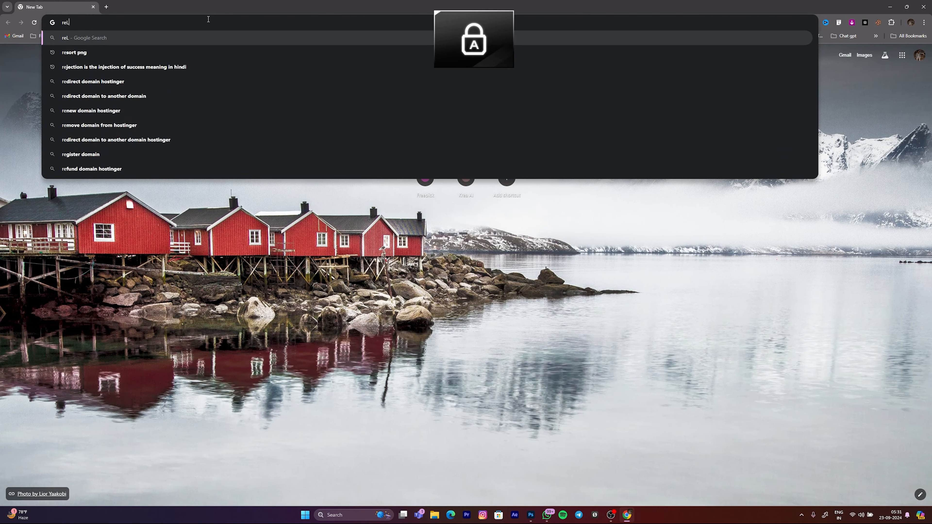
{"action": "key", "text": "BackSpace"}
{"action": "key", "text": "BackSpace"}
{"action": "key", "text": "BackSpace"}
{"action": "type", "text": "JI"}
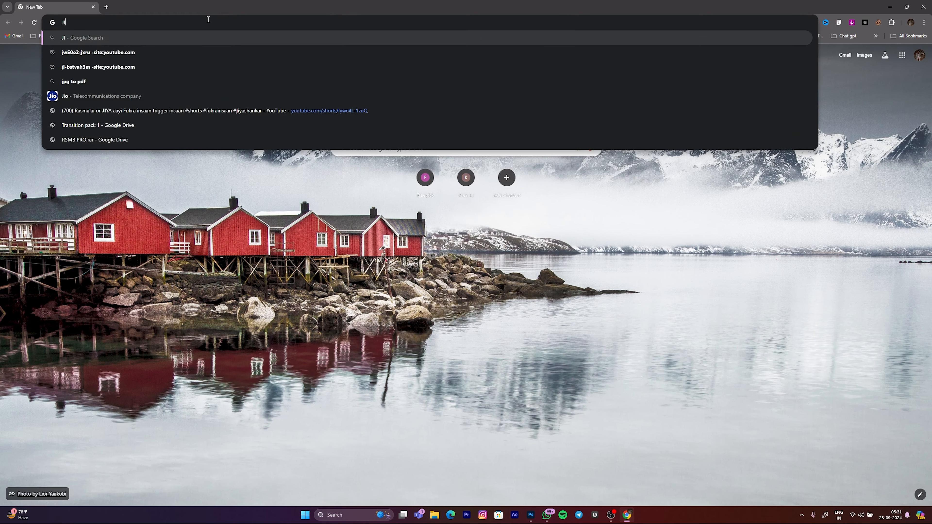
{"action": "type", "text": "O LOGO"}
{"action": "key", "text": "Return"}
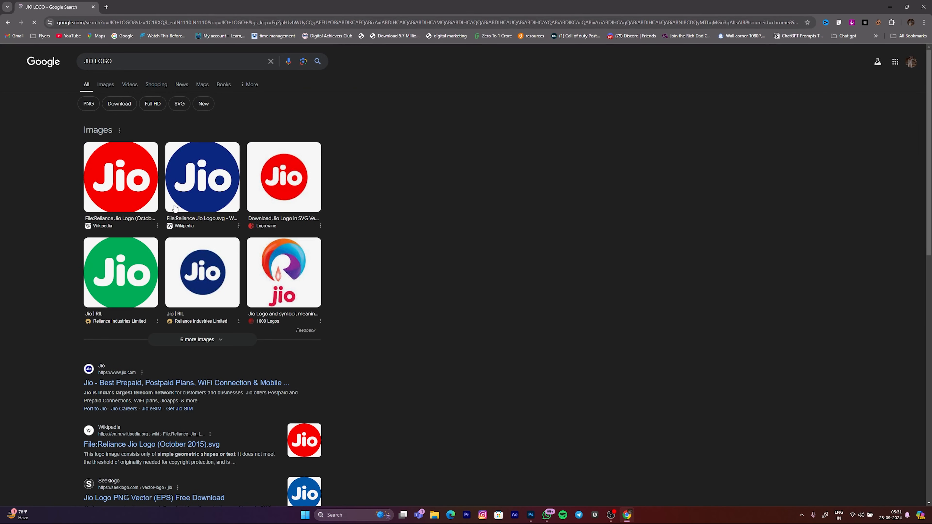
- Preview several Jio logo results, copy the red transparent Logo.wine image and return to Photoshop
{"action": "left_click", "coordinate": [202, 177]}
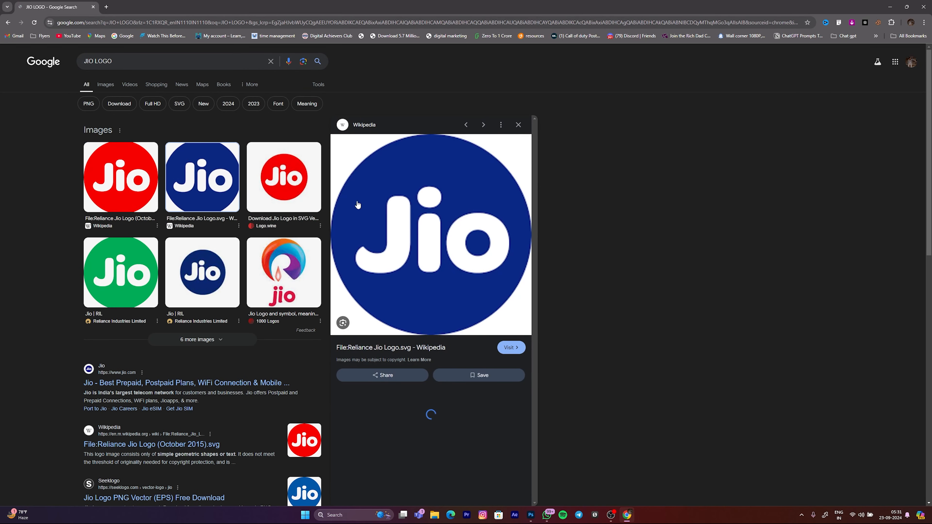
{"action": "left_click", "coordinate": [199, 296]}
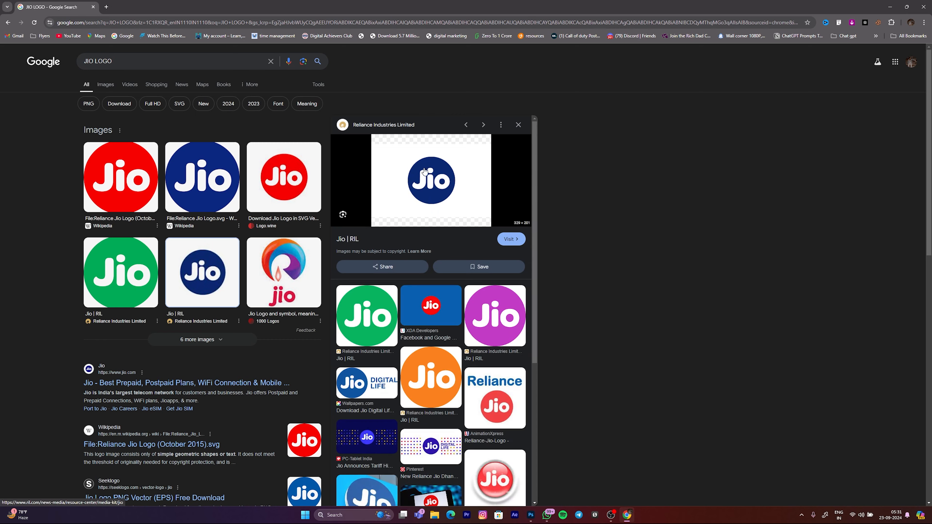
{"action": "left_click", "coordinate": [286, 187]}
{"action": "right_click", "coordinate": [411, 179]}
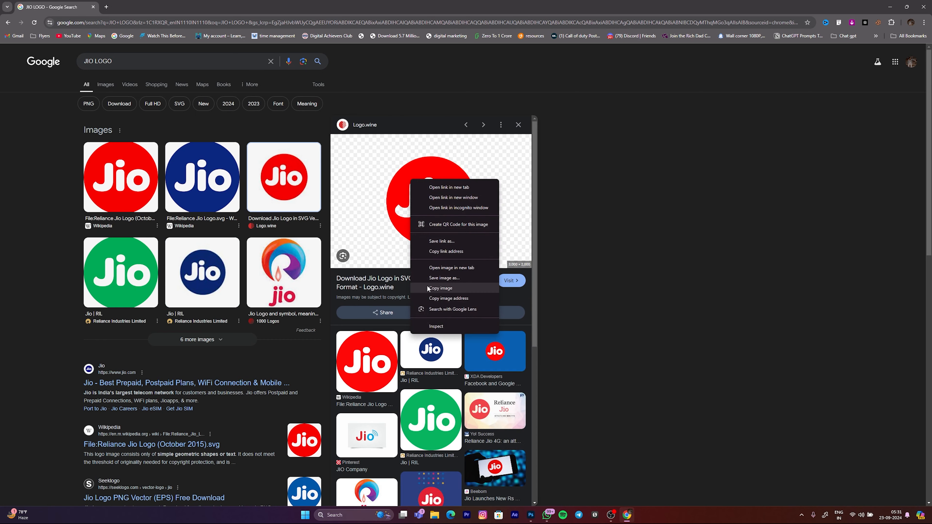
{"action": "left_click", "coordinate": [439, 289]}
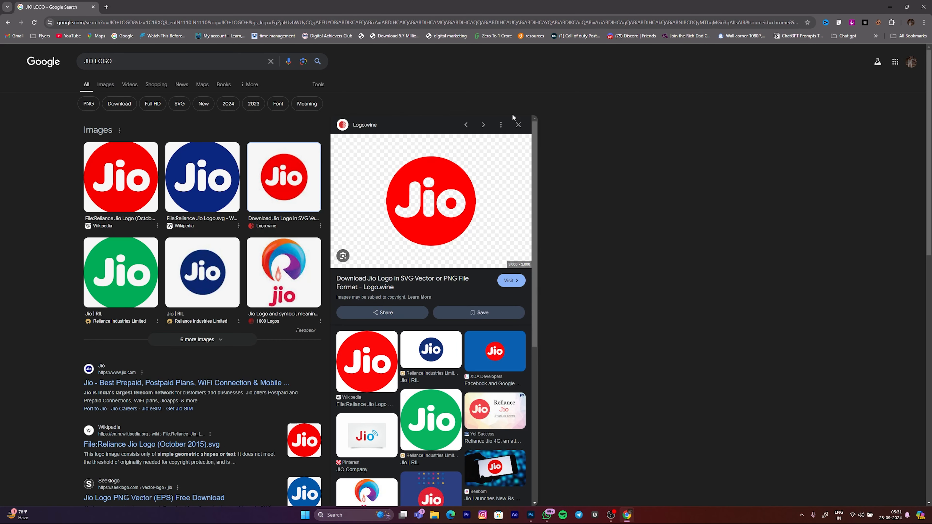
{"action": "left_click", "coordinate": [895, 3]}
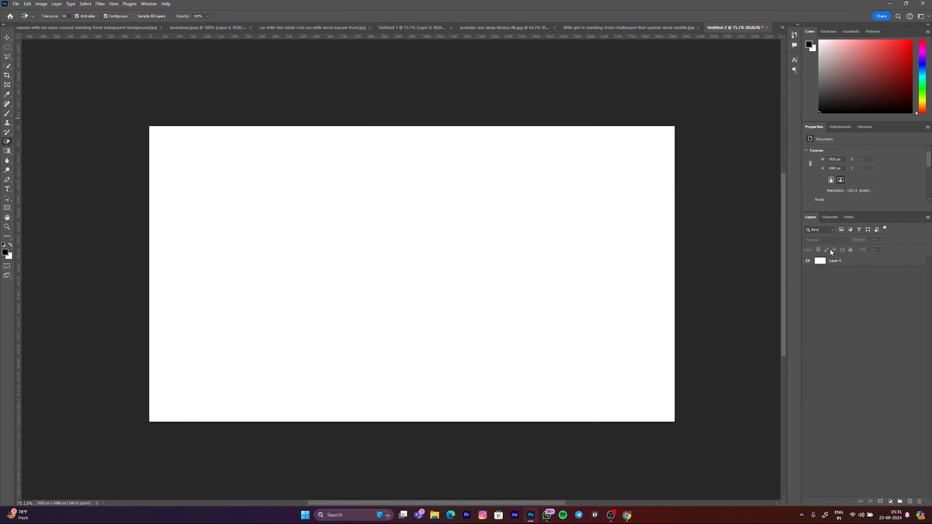
- Add a light red Solid Color fill layer above the white layer
{"action": "left_click", "coordinate": [888, 500]}
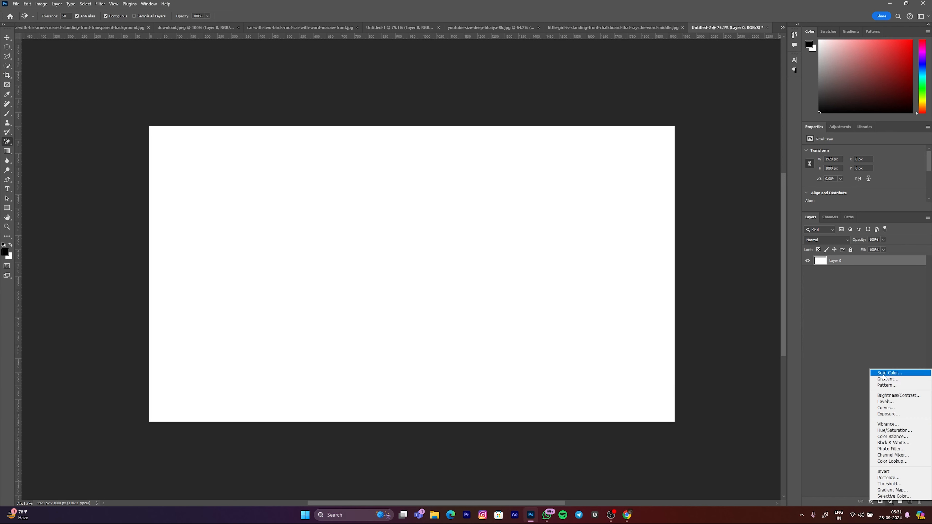
{"action": "left_click", "coordinate": [881, 372]}
{"action": "left_click", "coordinate": [496, 243]}
{"action": "left_click_drag", "start_coordinate": [497, 243], "coordinate": [518, 231]}
{"action": "left_click", "coordinate": [627, 221]}
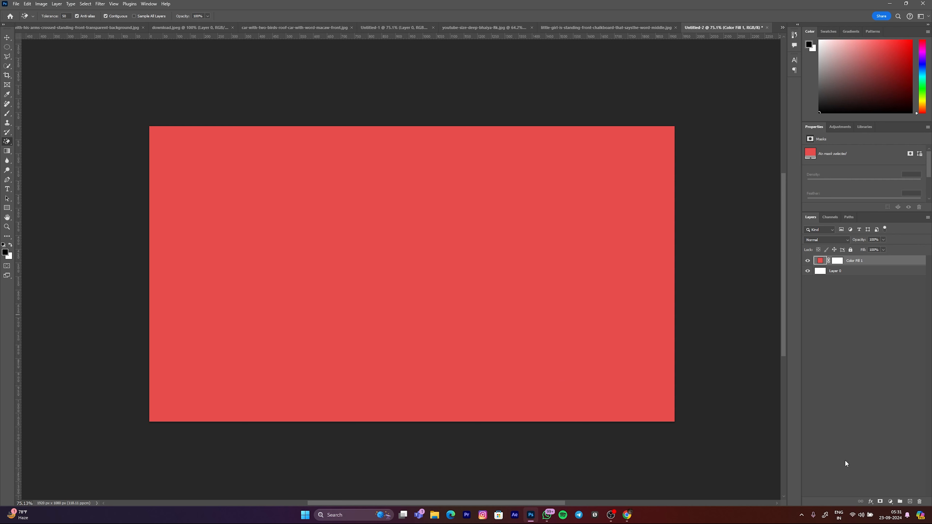
- Paste the copied Jio logo above the red fill and convert its layer to a smart object
{"action": "key", "text": "ctrl+v"}
{"action": "key", "text": "v"}
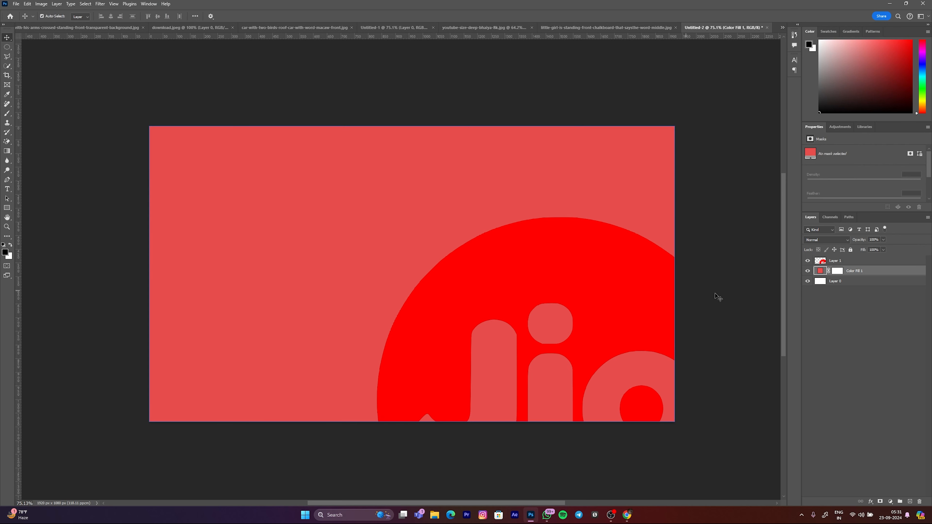
{"action": "right_click", "coordinate": [809, 263]}
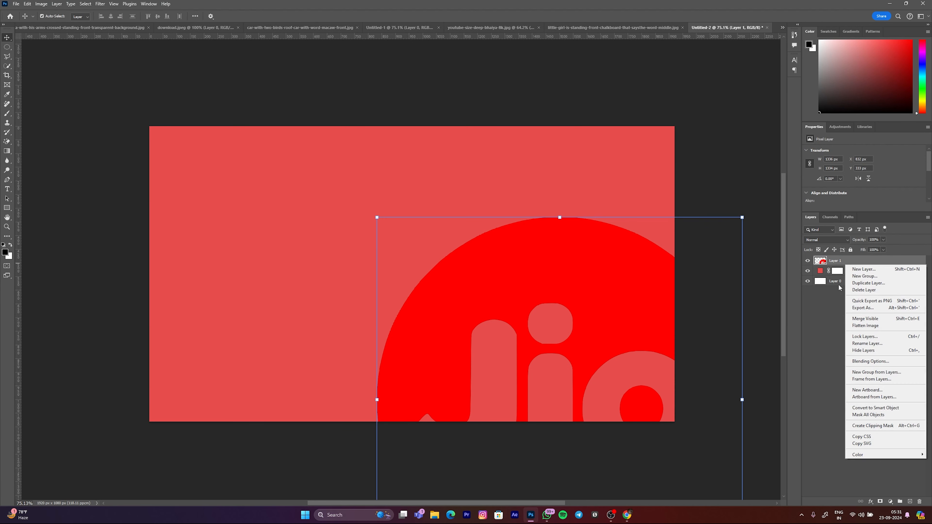
{"action": "left_click", "coordinate": [854, 407]}
- Scale the Jio logo to about 57% and place it near the middle of the canvas
{"action": "left_click_drag", "start_coordinate": [742, 401], "coordinate": [569, 395]}
{"action": "left_click_drag", "start_coordinate": [458, 385], "coordinate": [387, 247]}
{"action": "left_click_drag", "start_coordinate": [503, 263], "coordinate": [474, 279]}
{"action": "left_click_drag", "start_coordinate": [541, 281], "coordinate": [457, 268]}
{"action": "left_click_drag", "start_coordinate": [408, 284], "coordinate": [461, 292]}
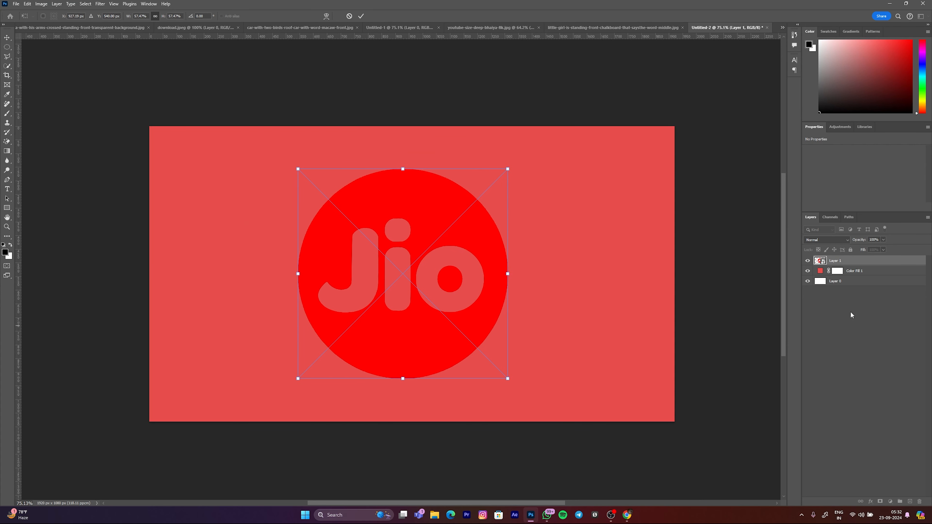
{"action": "key", "text": "Return"}
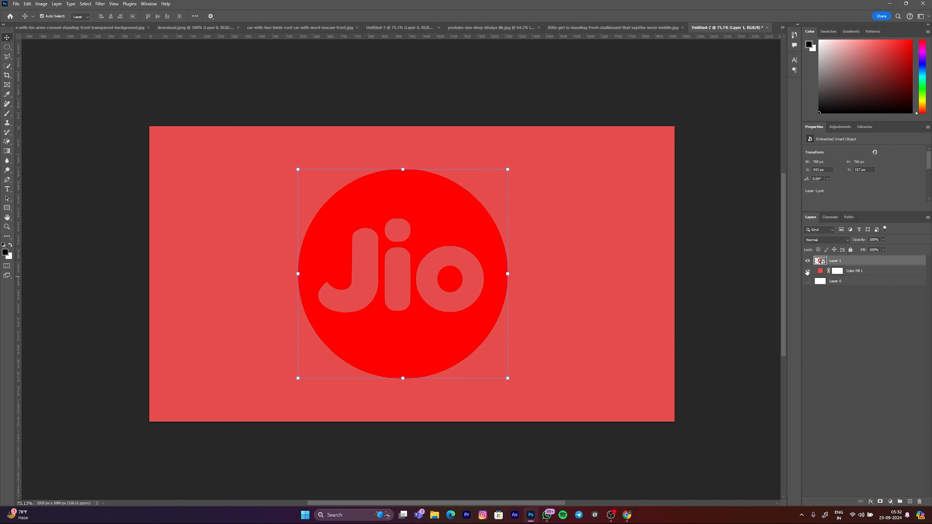
- Hide the red fill and white layers, and shift the logo slightly to the right and down
{"action": "left_click", "coordinate": [807, 271]}
{"action": "left_click", "coordinate": [807, 281]}
{"action": "left_click", "coordinate": [388, 121]}
{"action": "left_click", "coordinate": [397, 217]}
{"action": "left_click", "coordinate": [326, 109]}
{"action": "left_click_drag", "start_coordinate": [400, 215], "coordinate": [428, 212]}
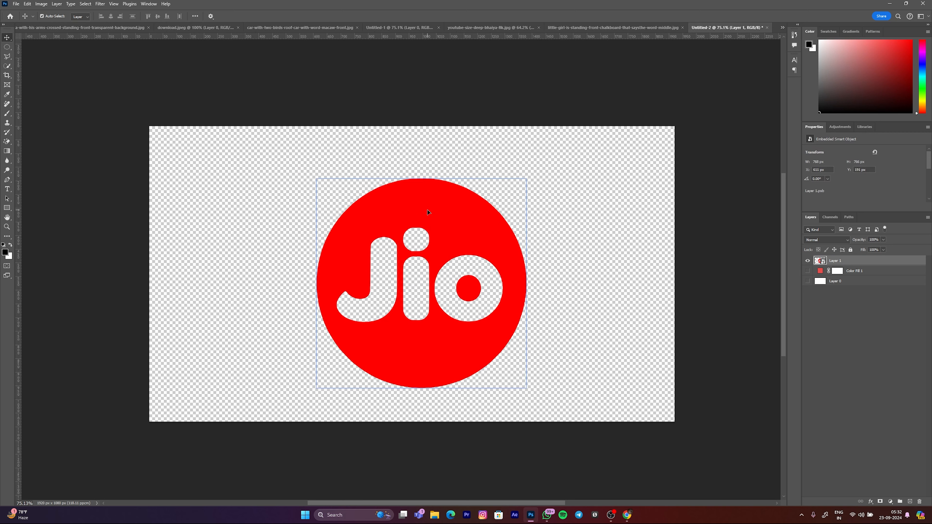
- Rasterize the Jio logo layer and choose the Magic Eraser Tool
{"action": "right_click", "coordinate": [844, 260]}
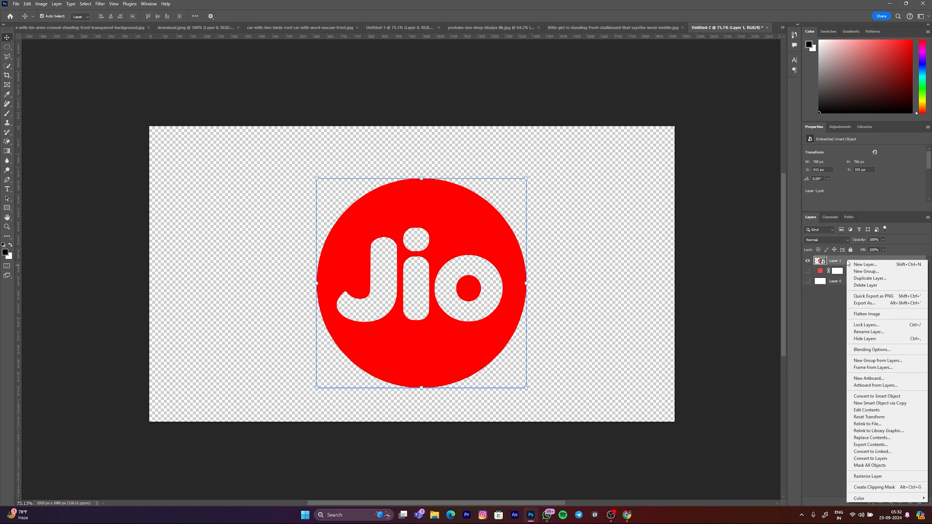
{"action": "left_click", "coordinate": [866, 477]}
{"action": "left_click", "coordinate": [6, 141]}
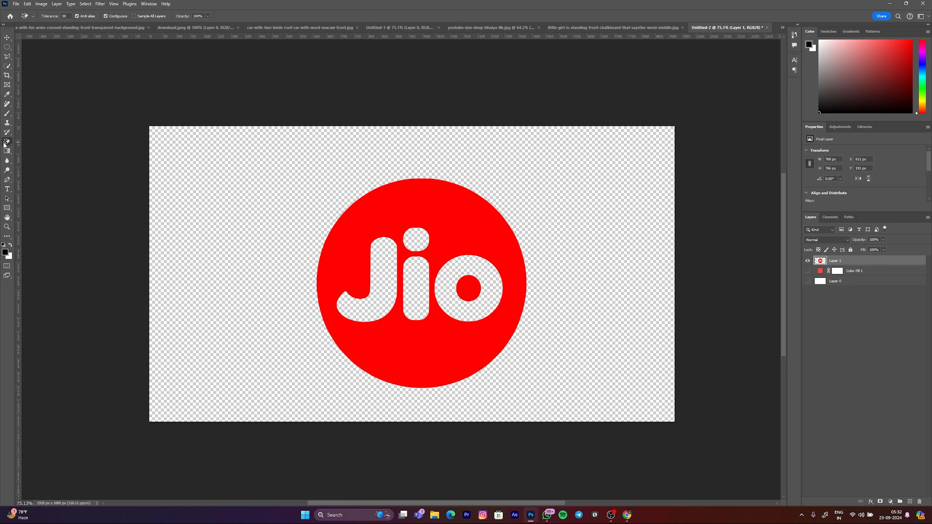
{"action": "left_click", "coordinate": [40, 154]}
- Try erasing the logo's red circle and the red dot inside the o with the Magic Eraser, undoing the erasures
{"action": "left_click", "coordinate": [441, 202]}
{"action": "left_click", "coordinate": [471, 275]}
{"action": "scroll", "coordinate": [416, 264], "scroll_direction": "down", "scroll_amount": 2}
{"action": "key", "text": "ctrl+z"}
{"action": "key", "text": "ctrl+z"}
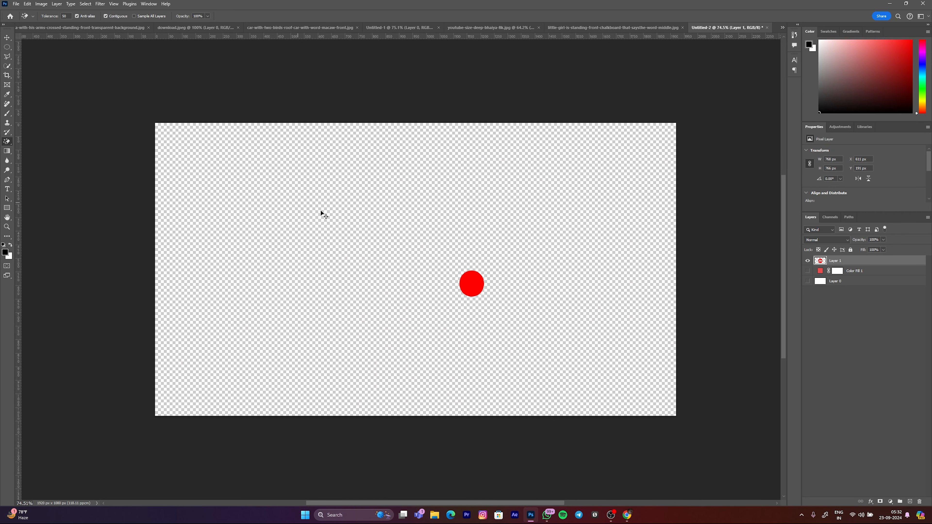
{"action": "left_click", "coordinate": [448, 235]}
{"action": "left_click", "coordinate": [465, 276]}
{"action": "key", "text": "ctrl+z"}
{"action": "key", "text": "ctrl+z"}
- Toggle the visibility of the red fill layer and the Jio logo layer
{"action": "left_click", "coordinate": [807, 272]}
{"action": "left_click", "coordinate": [807, 272]}
{"action": "left_click", "coordinate": [807, 260]}
{"action": "key", "text": "v"}
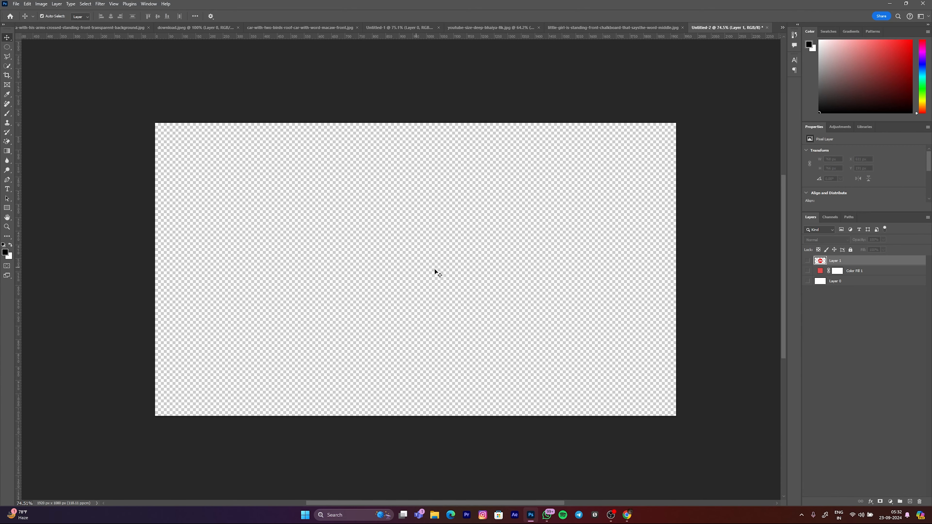
{"action": "left_click", "coordinate": [807, 260]}
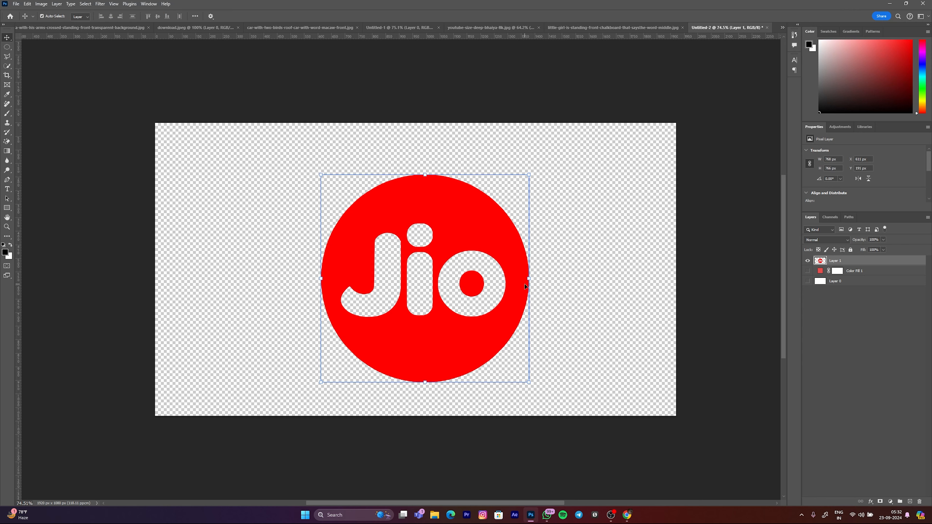
- Shrink the Jio logo to roughly half its size and move it to the left part of the canvas
{"action": "left_click_drag", "start_coordinate": [531, 279], "coordinate": [435, 275]}
{"action": "left_click_drag", "start_coordinate": [378, 272], "coordinate": [242, 266]}
{"action": "left_click", "coordinate": [763, 332]}
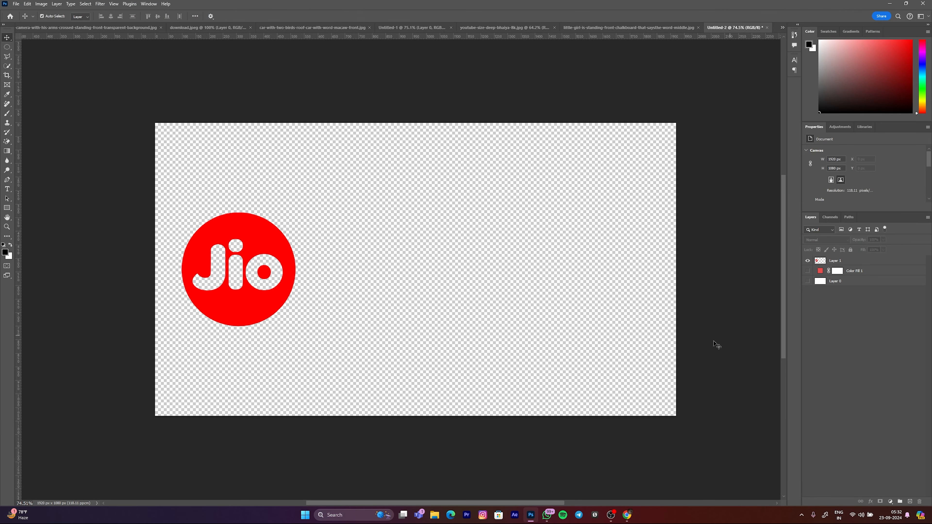
- Switch back to Google Chrome and run an image search for LOGO
{"action": "left_click", "coordinate": [627, 515]}
{"action": "scroll", "coordinate": [248, 300], "scroll_direction": "down", "scroll_amount": 1}
{"action": "scroll", "coordinate": [248, 300], "scroll_direction": "down", "scroll_amount": 3}
{"action": "scroll", "coordinate": [466, 323], "scroll_direction": "down", "scroll_amount": 2}
{"action": "scroll", "coordinate": [466, 315], "scroll_direction": "up", "scroll_amount": 3}
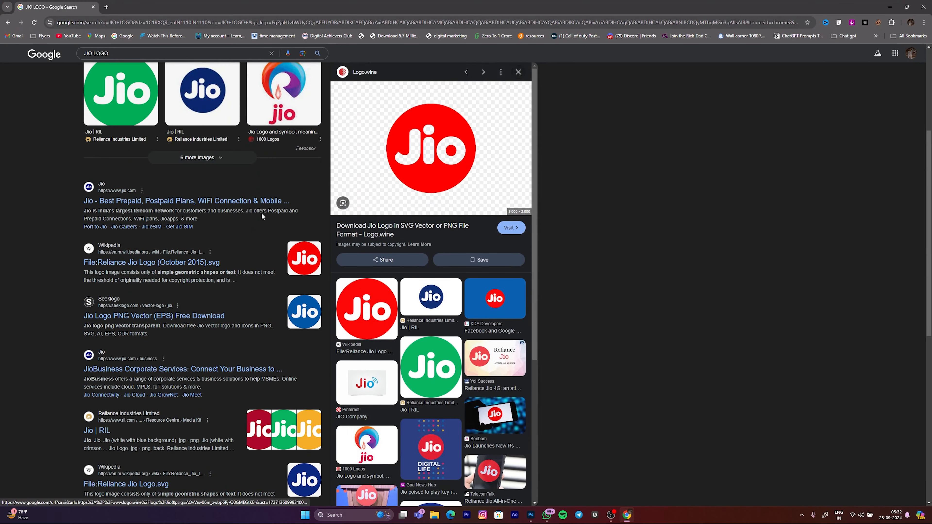
{"action": "scroll", "coordinate": [432, 227], "scroll_direction": "up", "scroll_amount": 4}
{"action": "left_click", "coordinate": [121, 60]}
{"action": "key", "text": "ctrl+plus"}
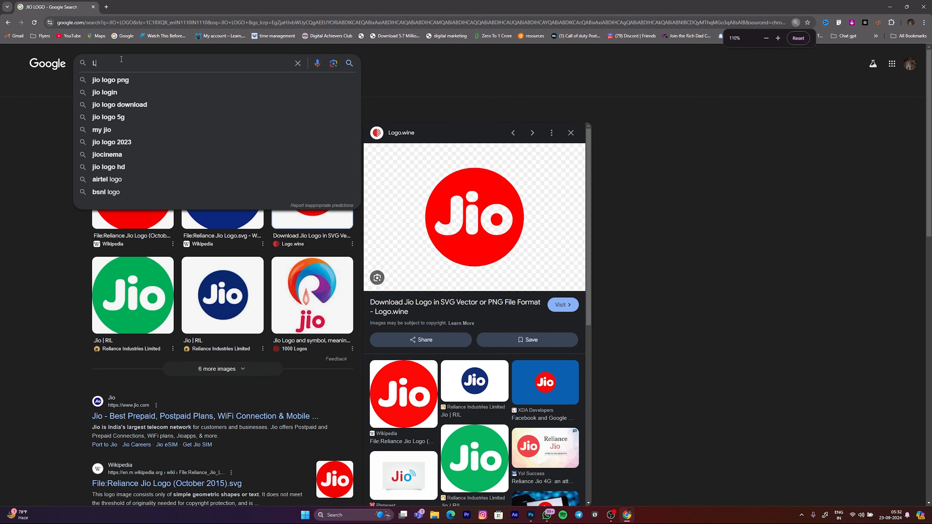
{"action": "type", "text": "LOGO"}
{"action": "key", "text": "Return"}
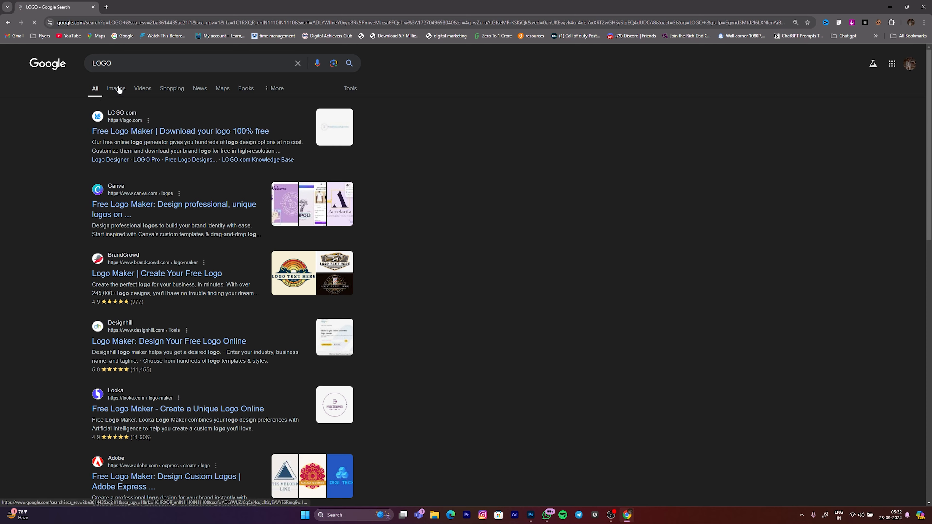
{"action": "left_click", "coordinate": [119, 89]}
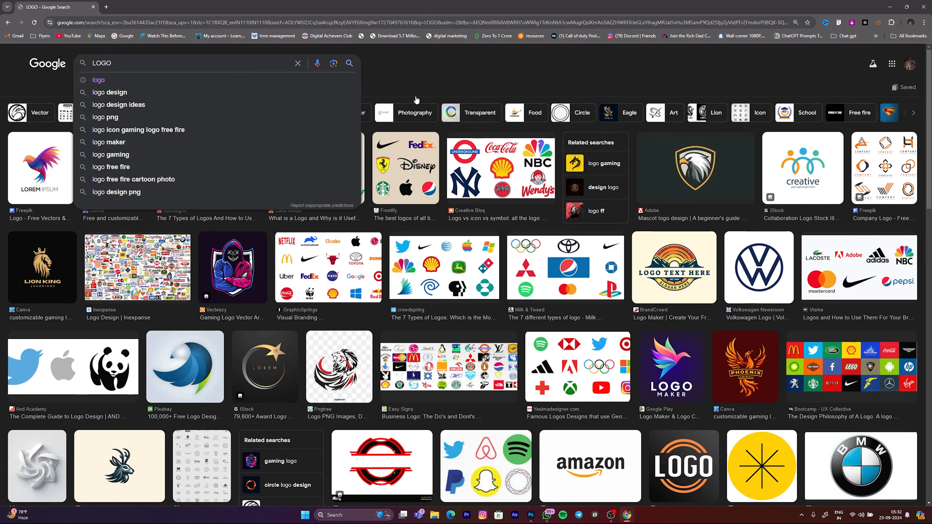
- Copy the 99designs image of famous brand logos and return to Photoshop
{"action": "left_click", "coordinate": [222, 167]}
{"action": "right_click", "coordinate": [681, 201]}
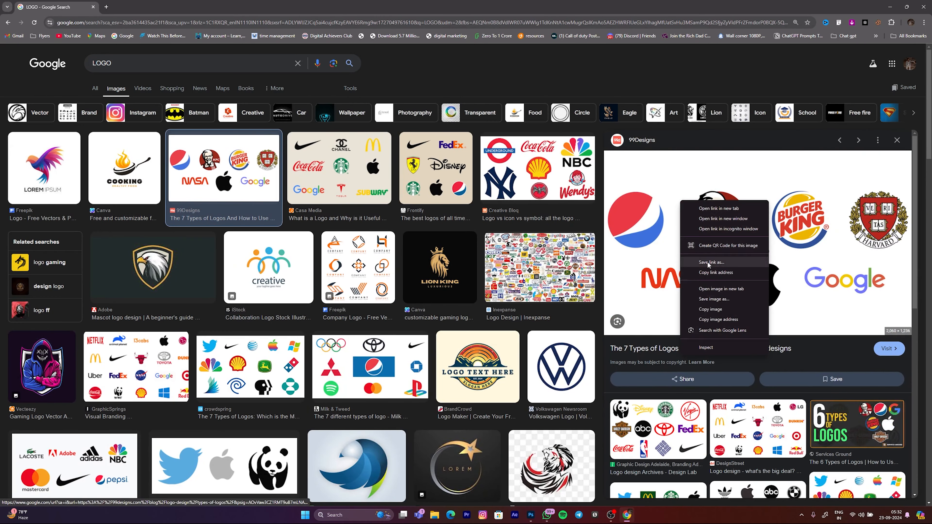
{"action": "left_click", "coordinate": [710, 310]}
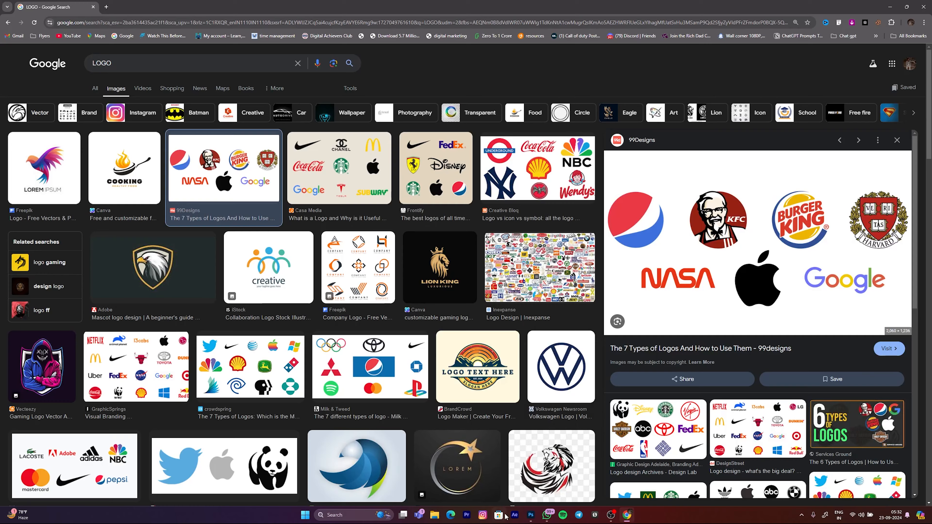
{"action": "left_click", "coordinate": [530, 515]}
- Hide the Jio logo layer and paste the copied brand logos image into the document
{"action": "left_click", "coordinate": [835, 261]}
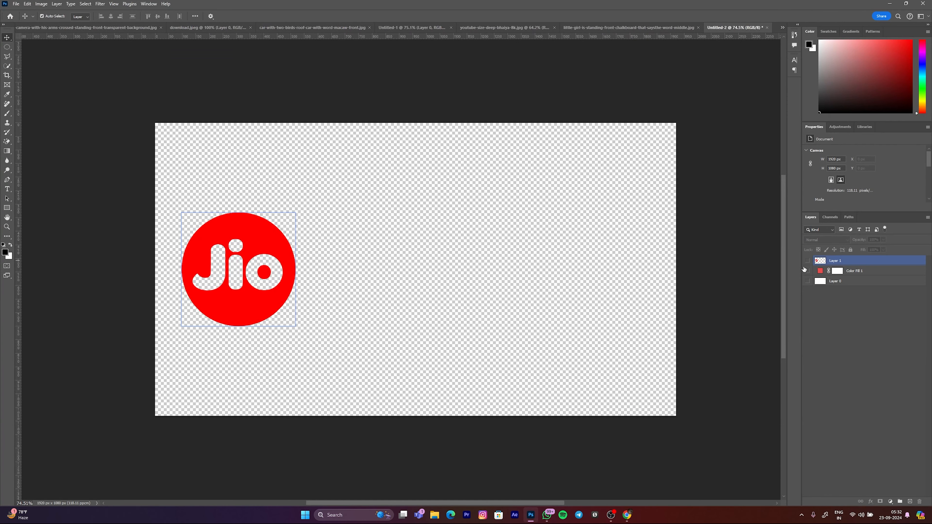
{"action": "left_click", "coordinate": [807, 261]}
{"action": "key", "text": "ctrl+v"}
- Scale the pasted logos image down to about 1708 px wide and center it on the canvas
{"action": "key", "text": "ctrl+t"}
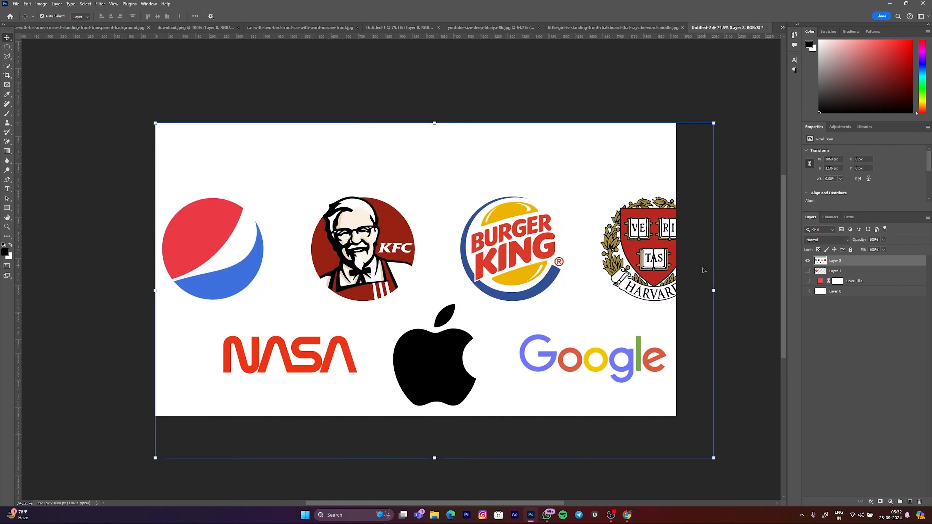
{"action": "left_click_drag", "start_coordinate": [713, 290], "coordinate": [656, 280]}
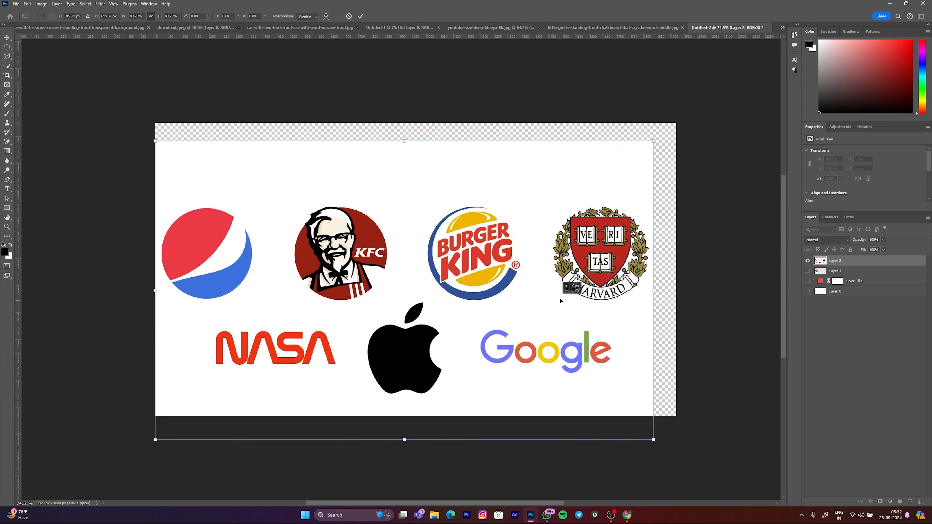
{"action": "left_click_drag", "start_coordinate": [560, 298], "coordinate": [550, 280]}
{"action": "left_click_drag", "start_coordinate": [653, 270], "coordinate": [619, 269]}
{"action": "left_click_drag", "start_coordinate": [518, 289], "coordinate": [547, 295]}
{"action": "key", "text": "Return"}
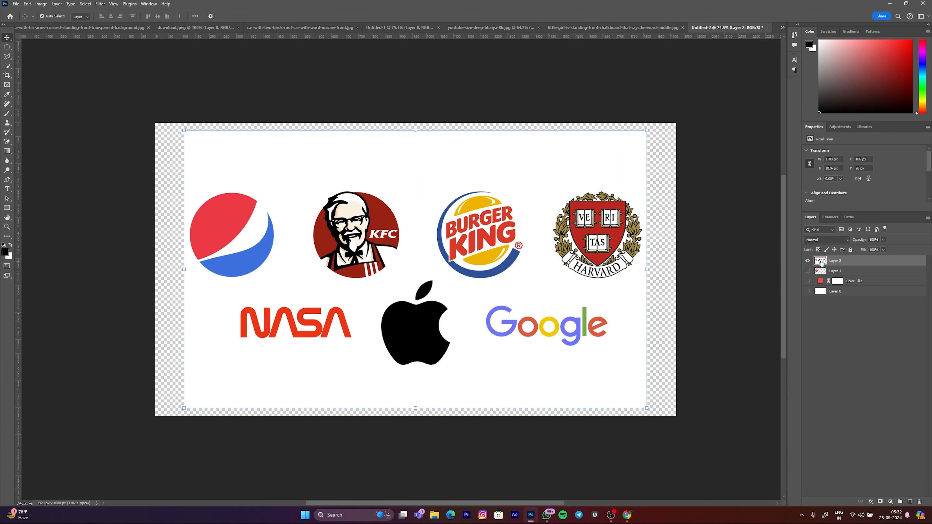
- Pick the Magic Eraser Tool and try erasing the white background around the logos, undoing each erasure
{"action": "right_click", "coordinate": [11, 144]}
{"action": "left_click", "coordinate": [40, 159]}
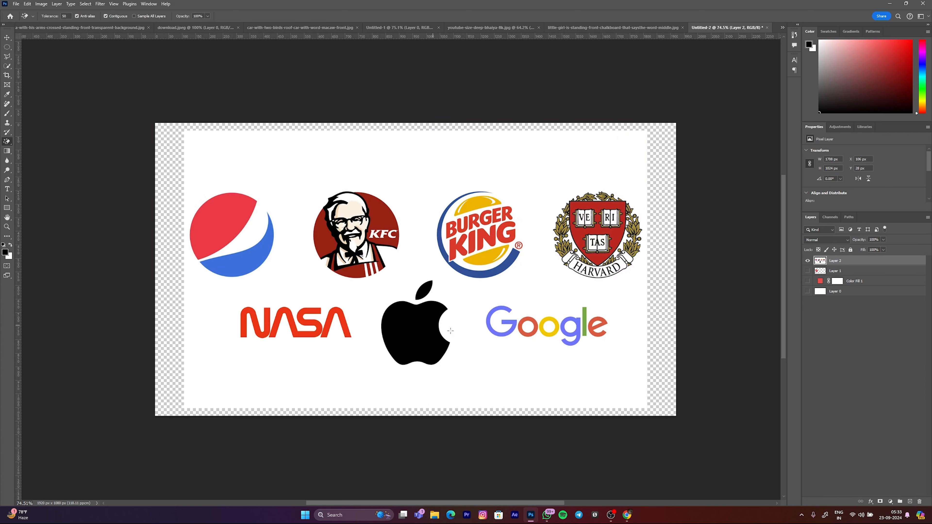
{"action": "left_click", "coordinate": [288, 182]}
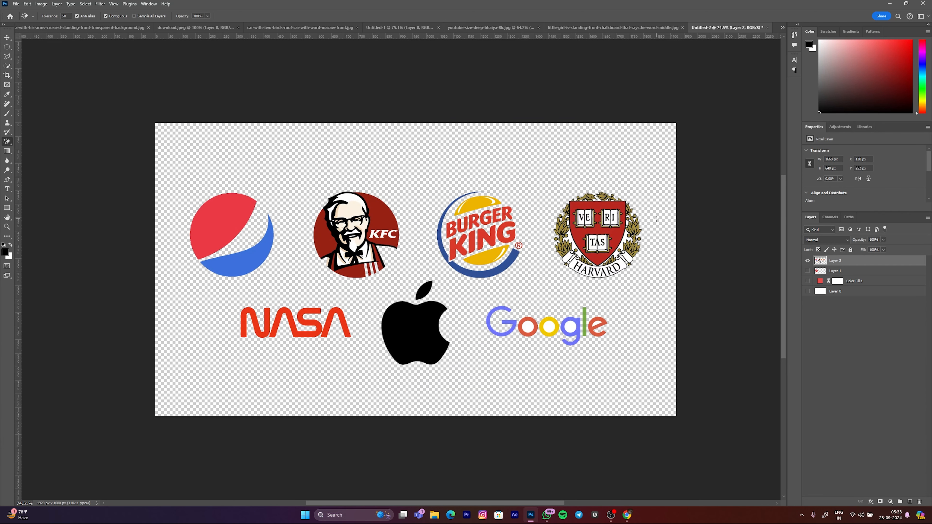
{"action": "key", "text": "ctrl+z"}
{"action": "left_click", "coordinate": [251, 161]}
{"action": "key", "text": "ctrl+z"}
{"action": "scroll", "coordinate": [333, 213], "scroll_direction": "up", "scroll_amount": 5}
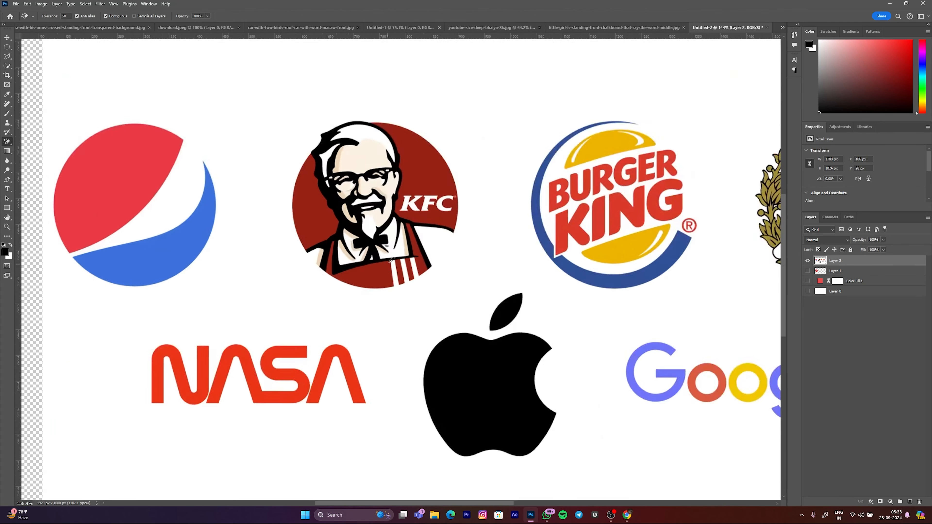
{"action": "left_click", "coordinate": [524, 253]}
{"action": "scroll", "coordinate": [420, 270], "scroll_direction": "up", "scroll_amount": 1}
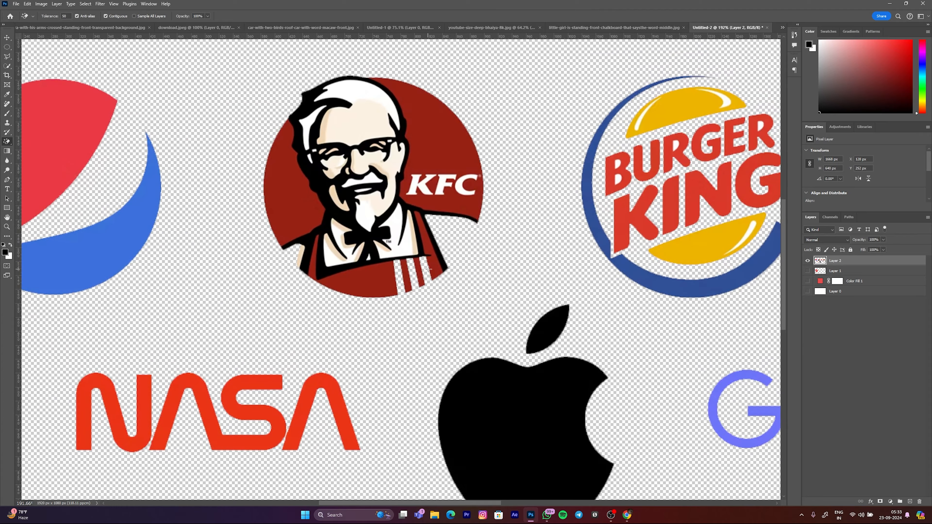
{"action": "key", "text": "ctrl+z"}
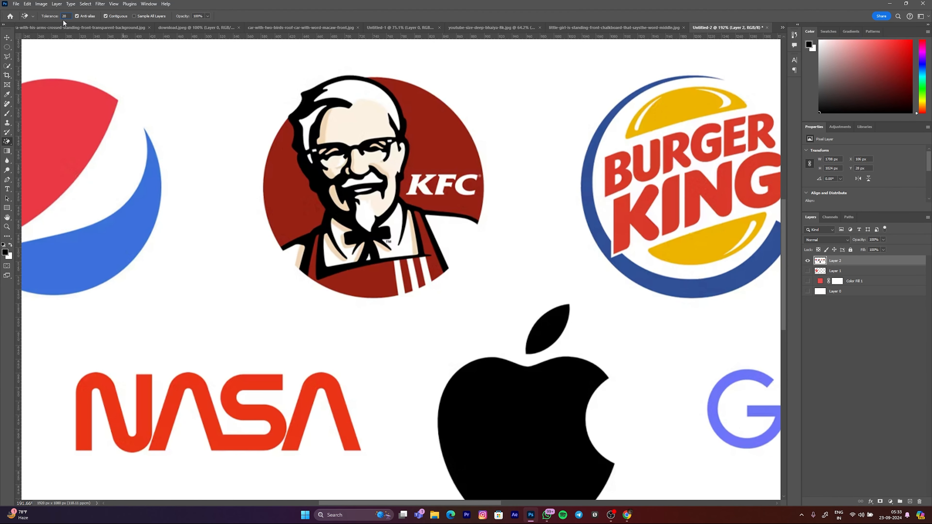
- Try the Magic Eraser on the white background with tolerance 20, and undo the erasure
{"action": "left_click", "coordinate": [217, 136]}
{"action": "scroll", "coordinate": [282, 220], "scroll_direction": "down", "scroll_amount": 5}
{"action": "scroll", "coordinate": [540, 249], "scroll_direction": "down", "scroll_amount": 5}
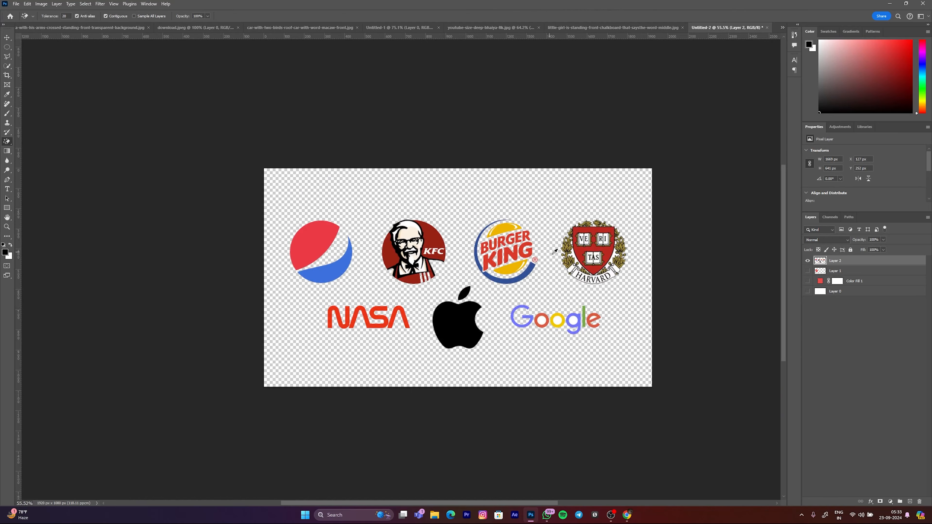
{"action": "scroll", "coordinate": [559, 256], "scroll_direction": "up", "scroll_amount": 5}
{"action": "key", "text": "ctrl+z"}
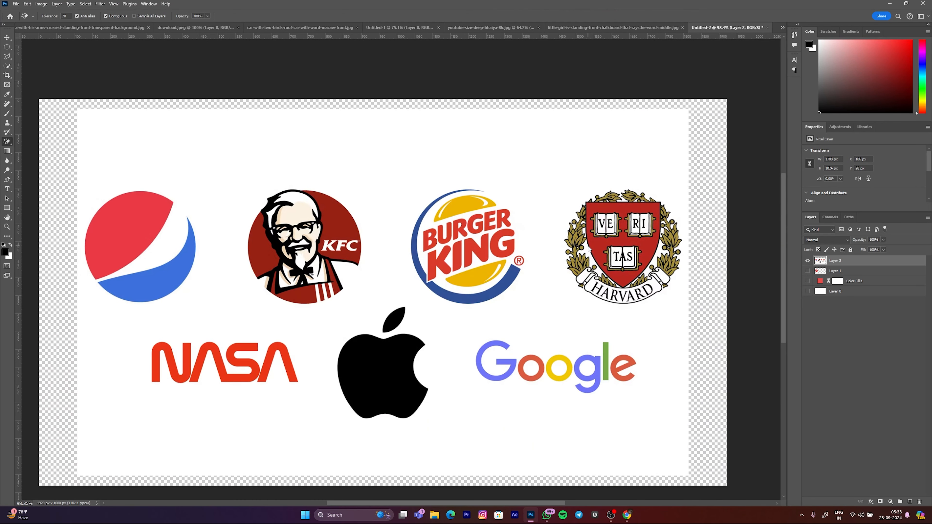
- Erase the white background around the brand logos with the Magic Eraser, and hide the logos layer
{"action": "left_click", "coordinate": [660, 252]}
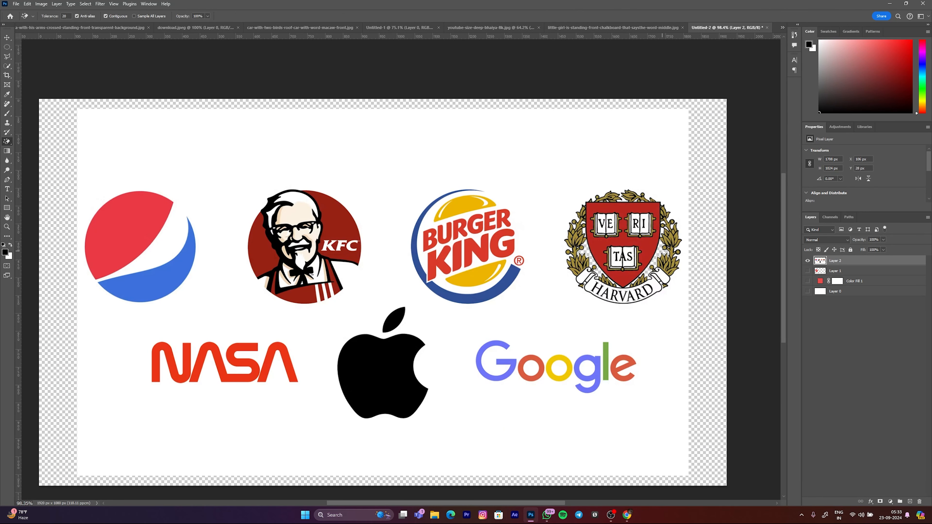
{"action": "left_click", "coordinate": [663, 310]}
{"action": "scroll", "coordinate": [412, 286], "scroll_direction": "down", "scroll_amount": 5}
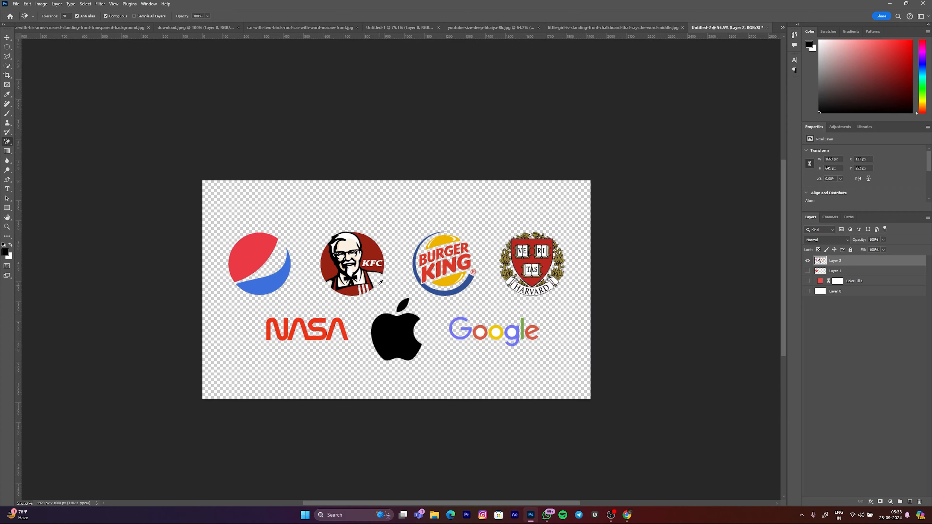
{"action": "scroll", "coordinate": [337, 295], "scroll_direction": "up", "scroll_amount": 7}
{"action": "scroll", "coordinate": [337, 296], "scroll_direction": "up", "scroll_amount": 2}
{"action": "scroll", "coordinate": [504, 310], "scroll_direction": "down", "scroll_amount": 4}
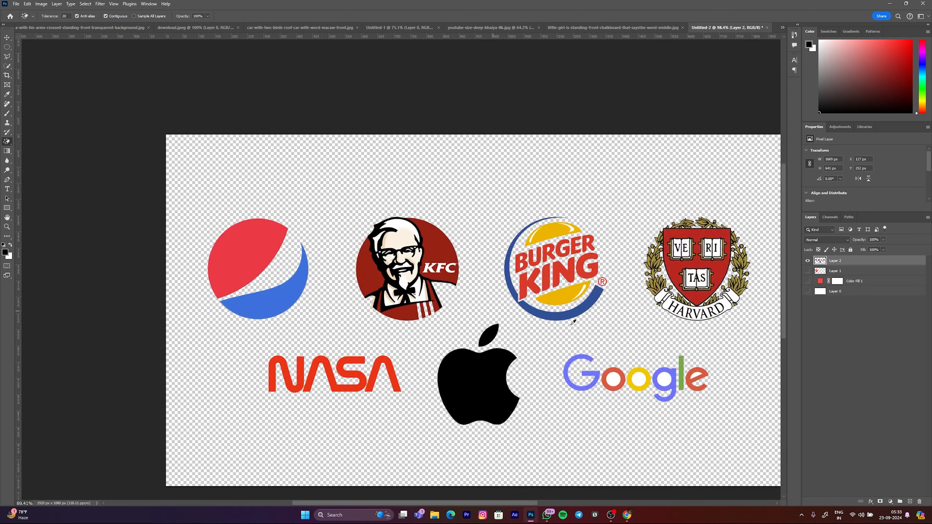
{"action": "left_click", "coordinate": [807, 260]}
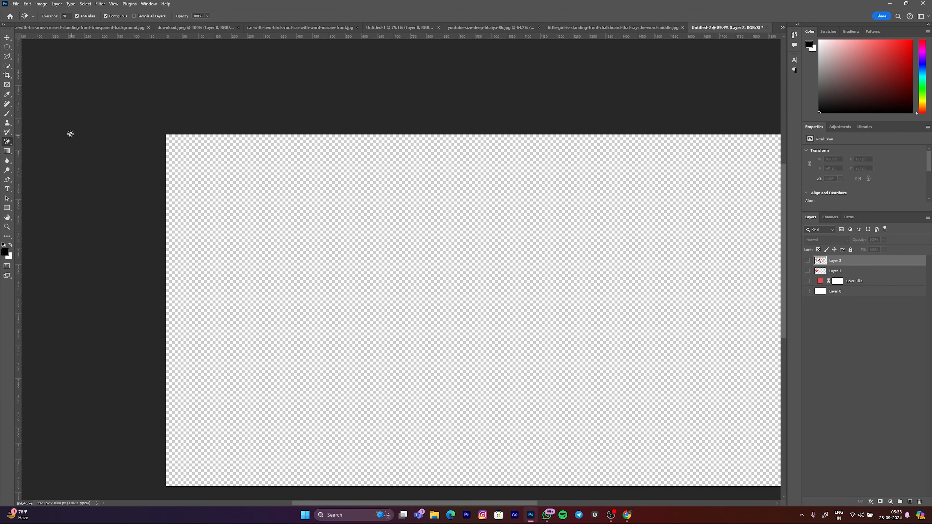
- Show which tools are grouped under the Eraser, Gradient, Blur and Dodge tools
{"action": "right_click", "coordinate": [7, 146]}
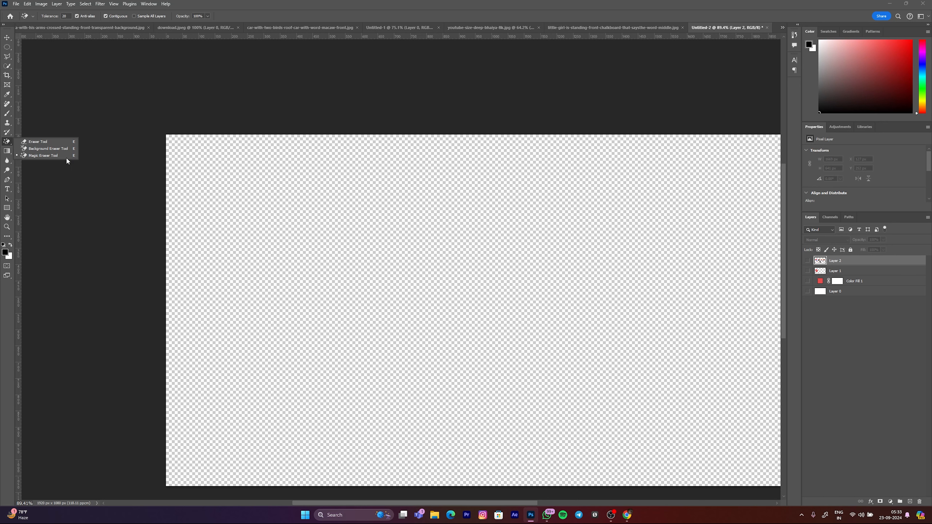
{"action": "left_click", "coordinate": [11, 154]}
{"action": "right_click", "coordinate": [11, 153]}
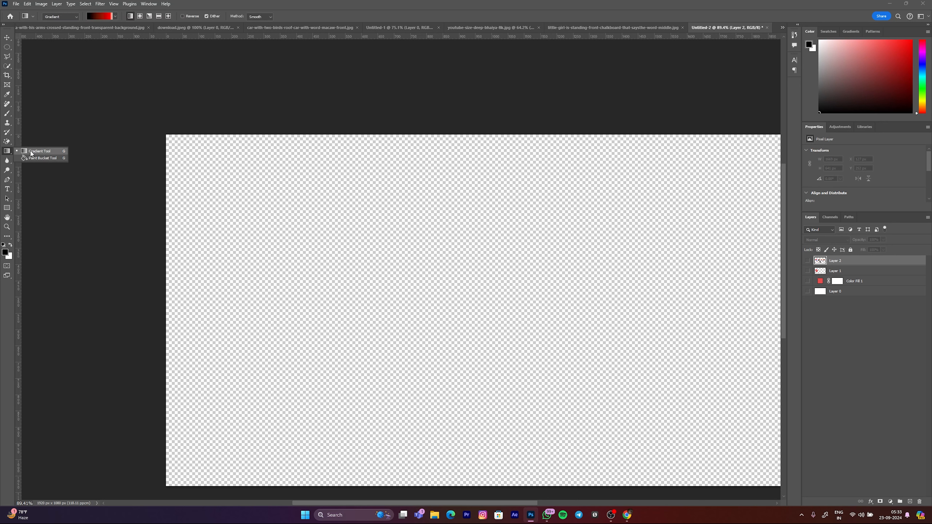
{"action": "left_click", "coordinate": [12, 161]}
{"action": "right_click", "coordinate": [11, 162]}
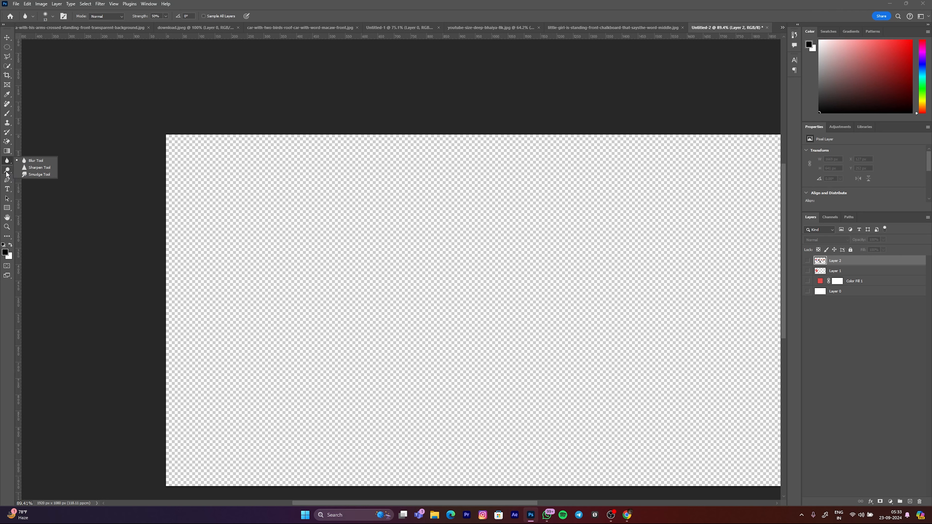
{"action": "left_click", "coordinate": [11, 170]}
{"action": "right_click", "coordinate": [11, 171]}
- Add the sample text DSJHSDHD to the upper part of the canvas with the Type tool, and delete its layer
{"action": "left_click", "coordinate": [10, 191]}
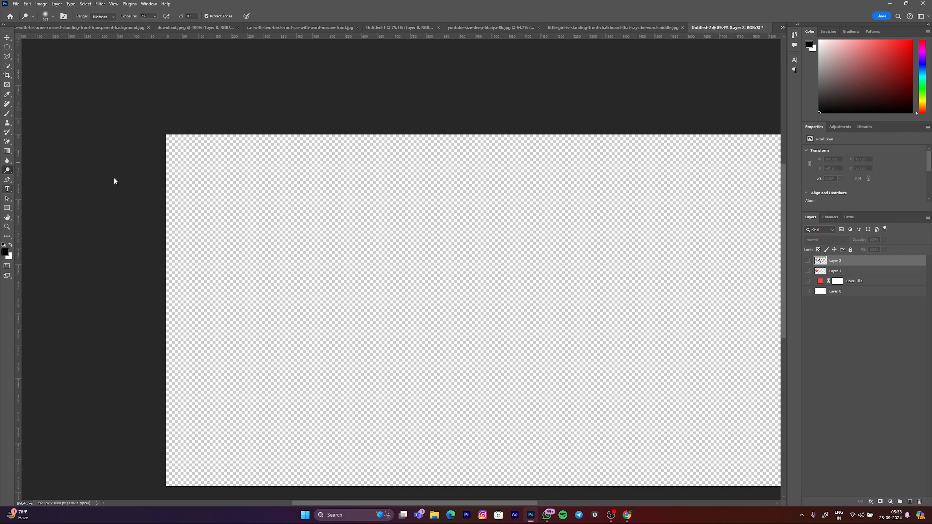
{"action": "scroll", "coordinate": [264, 212], "scroll_direction": "down", "scroll_amount": 3}
{"action": "left_click", "coordinate": [283, 213]}
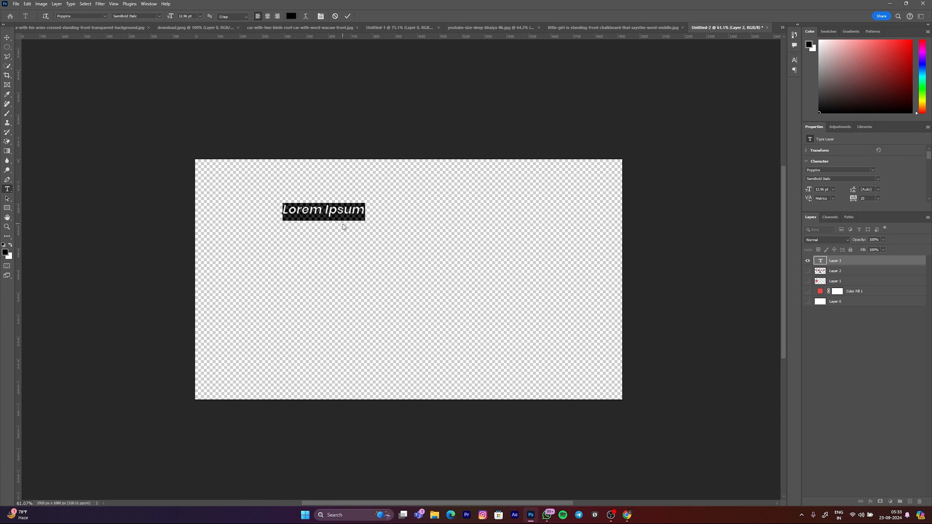
{"action": "type", "text": "DSJHSDHD"}
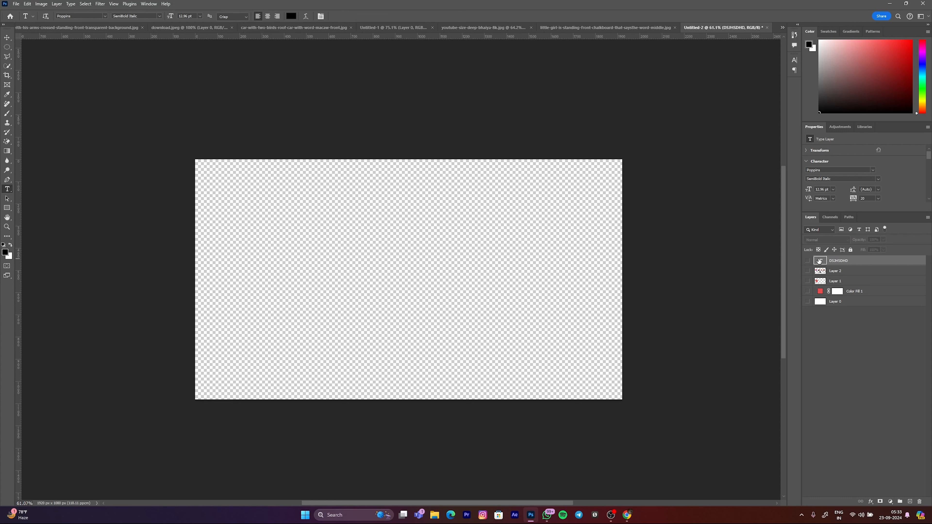
{"action": "key", "text": "Delete"}
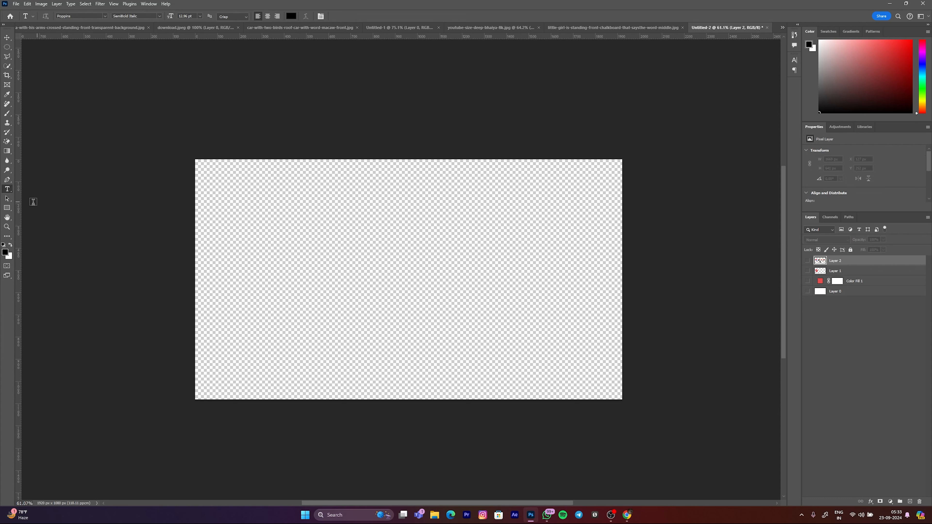
{"action": "key", "text": "v"}
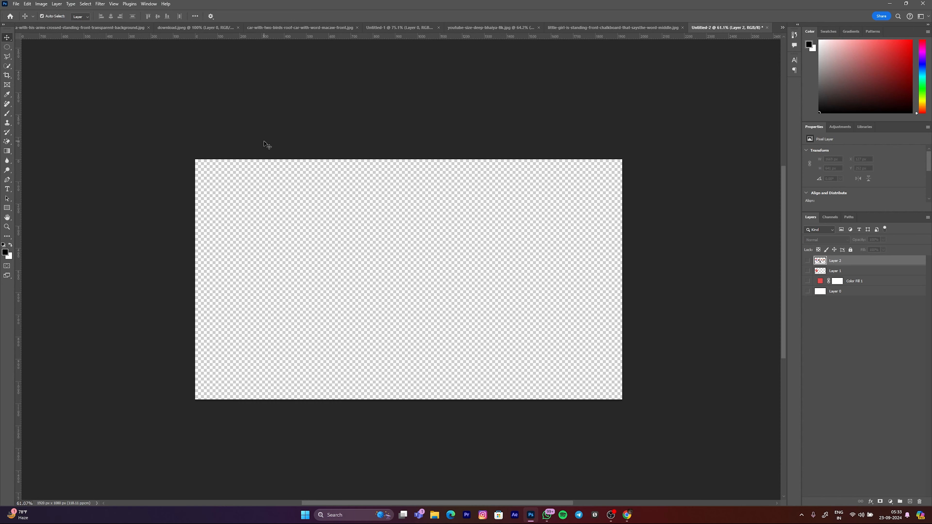
{"action": "left_click", "coordinate": [337, 200]}
{"action": "scroll", "coordinate": [351, 218], "scroll_direction": "down", "scroll_amount": 2}
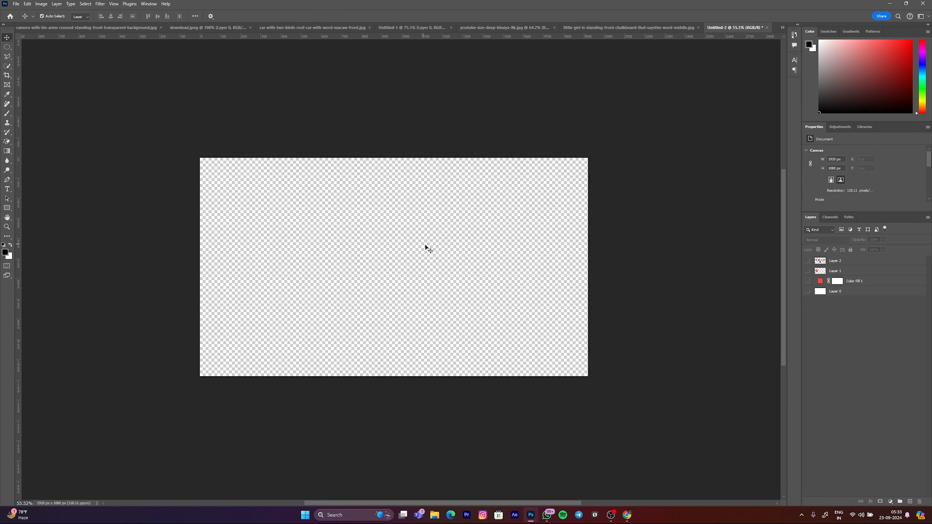
{"action": "scroll", "coordinate": [423, 252], "scroll_direction": "up", "scroll_amount": 1}
{"action": "scroll", "coordinate": [392, 264], "scroll_direction": "up", "scroll_amount": 3}
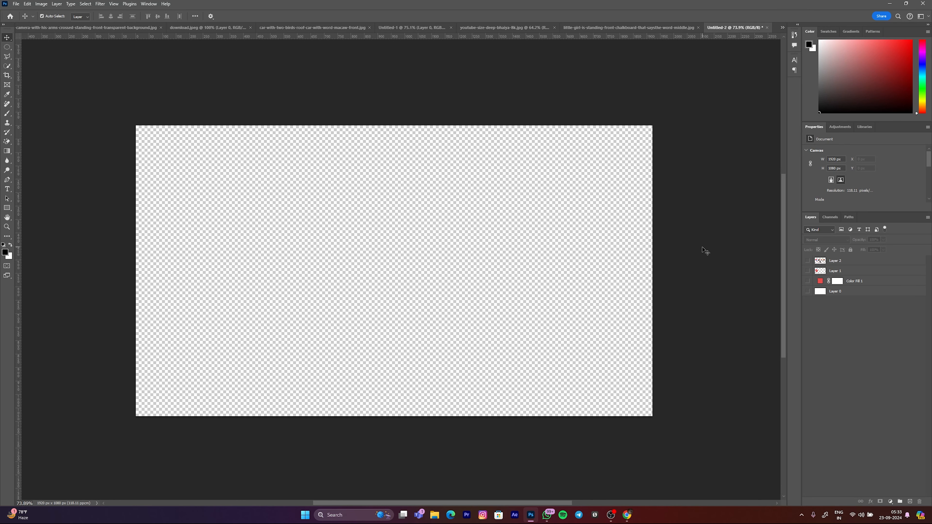
- Switch to the download.jpeg document and select its photo layer
{"action": "left_click", "coordinate": [390, 26]}
{"action": "left_click", "coordinate": [333, 28]}
{"action": "left_click", "coordinate": [256, 27]}
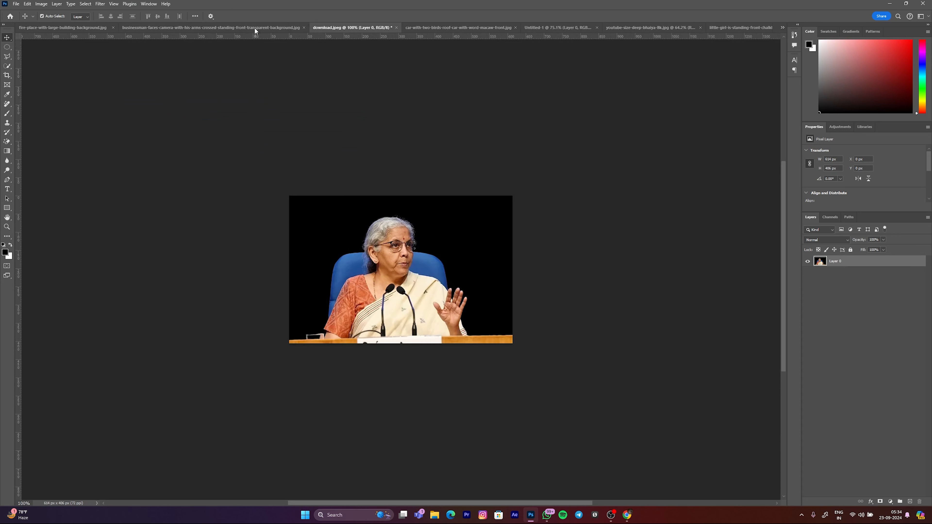
{"action": "scroll", "coordinate": [357, 243], "scroll_direction": "up", "scroll_amount": 7}
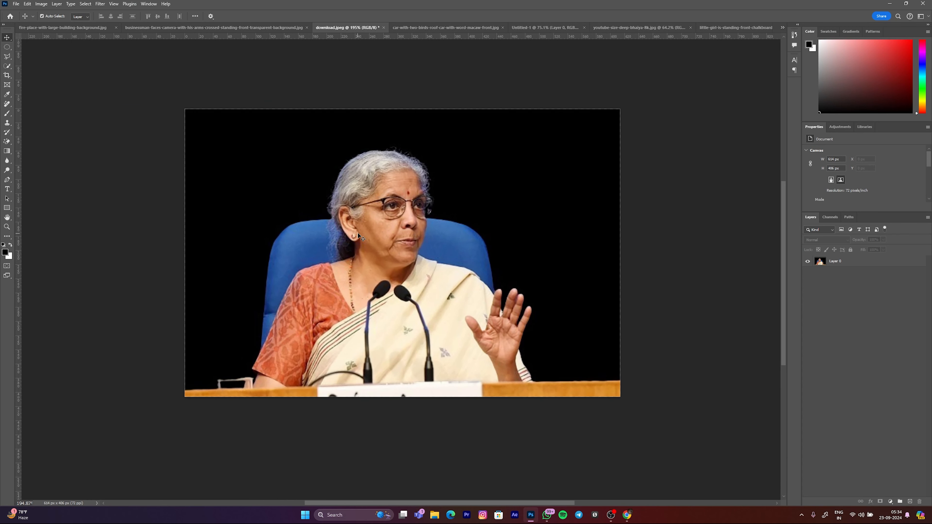
{"action": "left_click_drag", "start_coordinate": [358, 235], "coordinate": [372, 245]}
{"action": "left_click", "coordinate": [372, 245]}
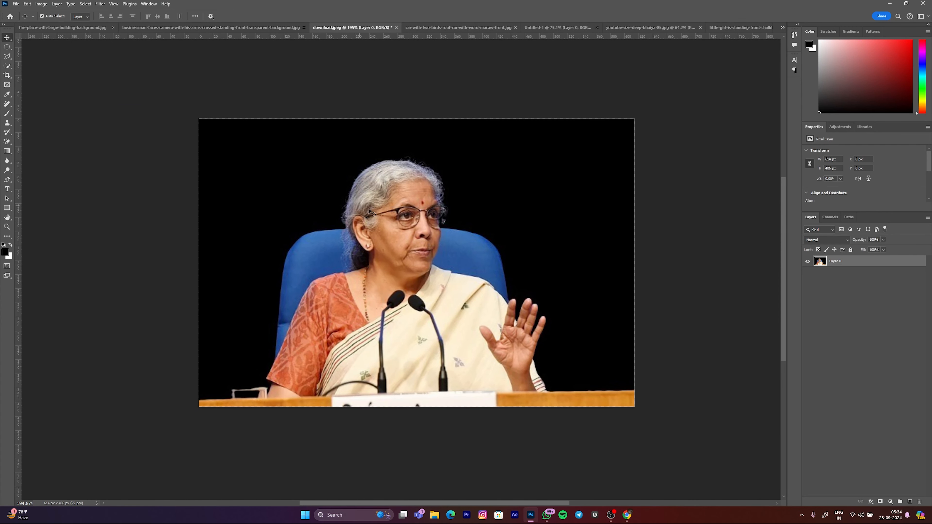
- Select the seated woman and the chair back beside her raised hand with the Quick Selection Tool
{"action": "left_click", "coordinate": [8, 68]}
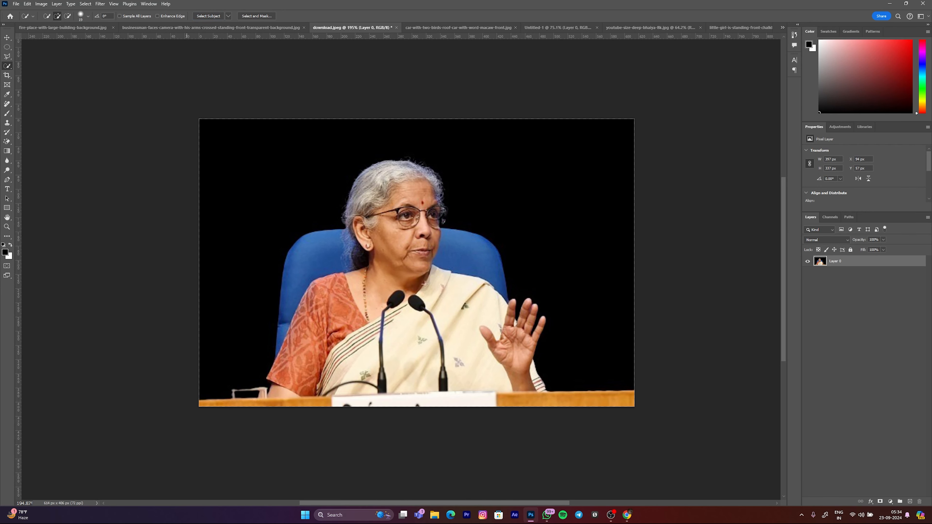
{"action": "scroll", "coordinate": [477, 288], "scroll_direction": "down", "scroll_amount": 2}
{"action": "scroll", "coordinate": [477, 289], "scroll_direction": "up", "scroll_amount": 6}
{"action": "left_click_drag", "start_coordinate": [446, 223], "coordinate": [483, 238]}
{"action": "left_click", "coordinate": [485, 240]}
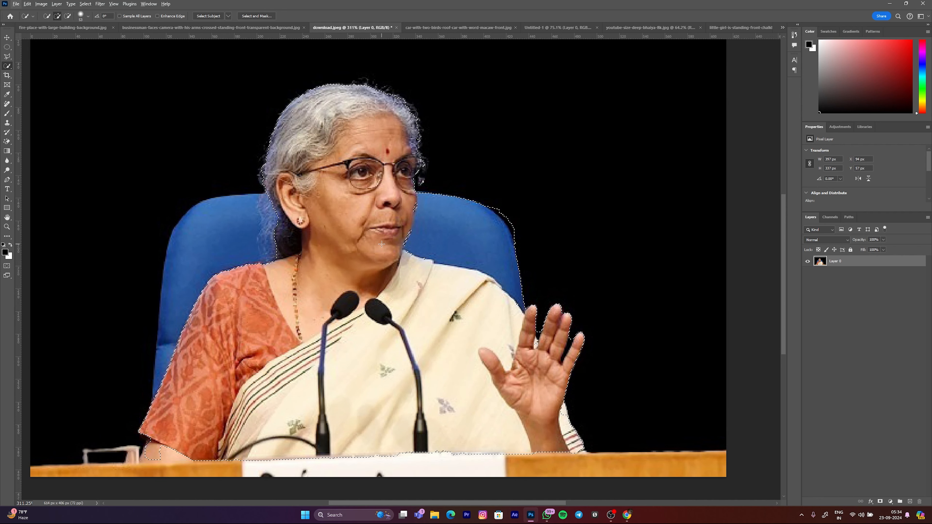
- Add the rest of the blue chair, the forearm area and the whole desk edge to the selection
{"action": "key", "text": "Caps_Lock"}
{"action": "mouse_move", "coordinate": [417, 257]}
{"action": "left_mouse_down"}
{"action": "mouse_move", "coordinate": [406, 252]}
{"action": "mouse_move", "coordinate": [408, 205]}
{"action": "left_mouse_up"}
{"action": "left_click_drag", "start_coordinate": [352, 217], "coordinate": [328, 216]}
{"action": "left_click_drag", "start_coordinate": [255, 207], "coordinate": [228, 215]}
{"action": "left_click_drag", "start_coordinate": [154, 449], "coordinate": [256, 452]}
{"action": "scroll", "coordinate": [437, 377], "scroll_direction": "down", "scroll_amount": 1}
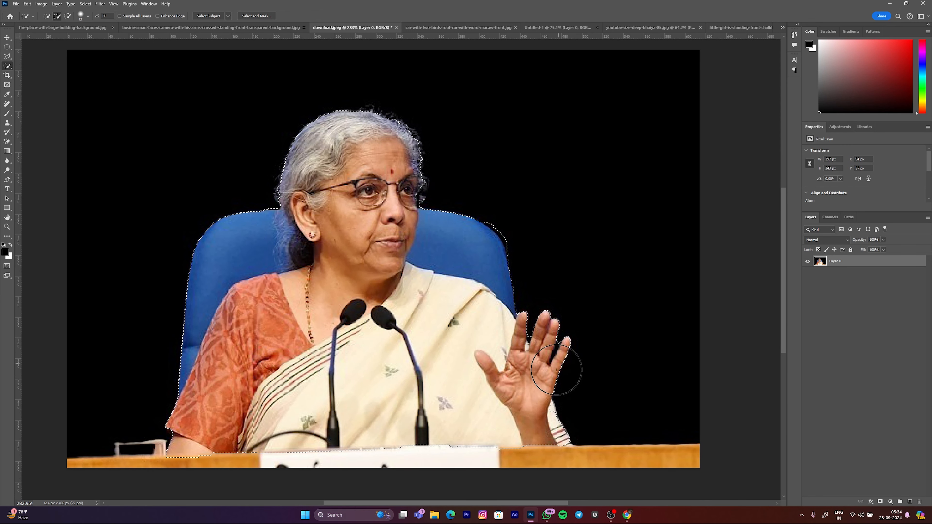
{"action": "mouse_move", "coordinate": [509, 448]}
{"action": "left_mouse_down"}
{"action": "mouse_move", "coordinate": [629, 482]}
{"action": "mouse_move", "coordinate": [507, 463]}
{"action": "mouse_move", "coordinate": [347, 459]}
{"action": "mouse_move", "coordinate": [183, 477]}
{"action": "left_mouse_up"}
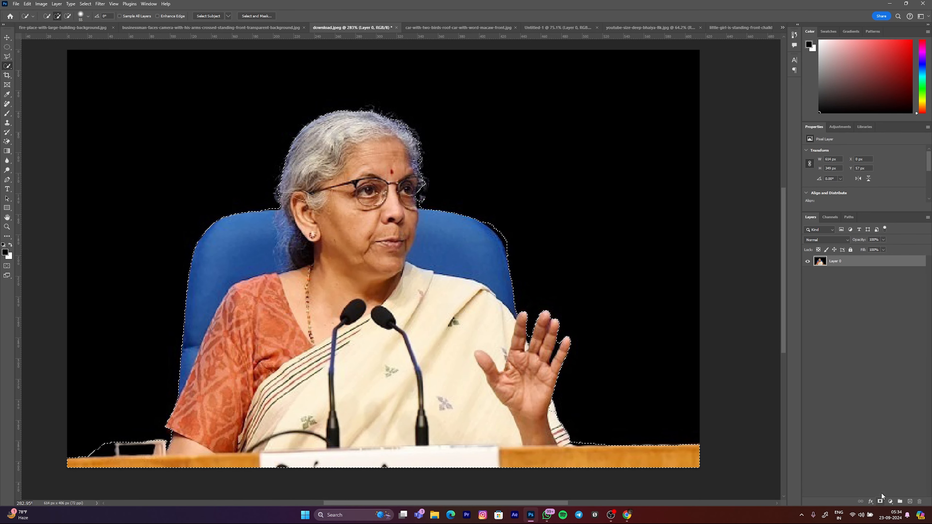
- Copy the selection to a new layer and toggle the original photo layer's visibility to compare the cutout
{"action": "key", "text": "ctrl+j"}
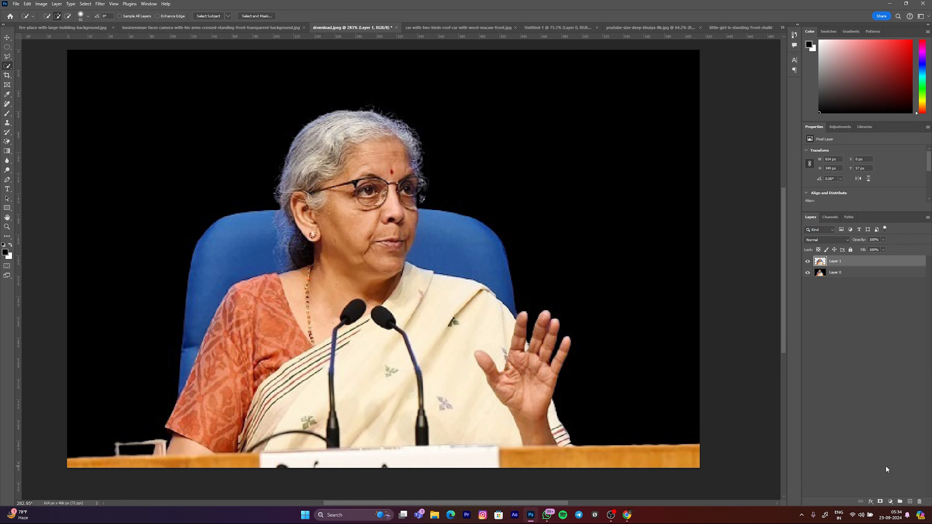
{"action": "left_click", "coordinate": [807, 272]}
{"action": "scroll", "coordinate": [476, 250], "scroll_direction": "down", "scroll_amount": 3}
{"action": "scroll", "coordinate": [416, 217], "scroll_direction": "up", "scroll_amount": 2}
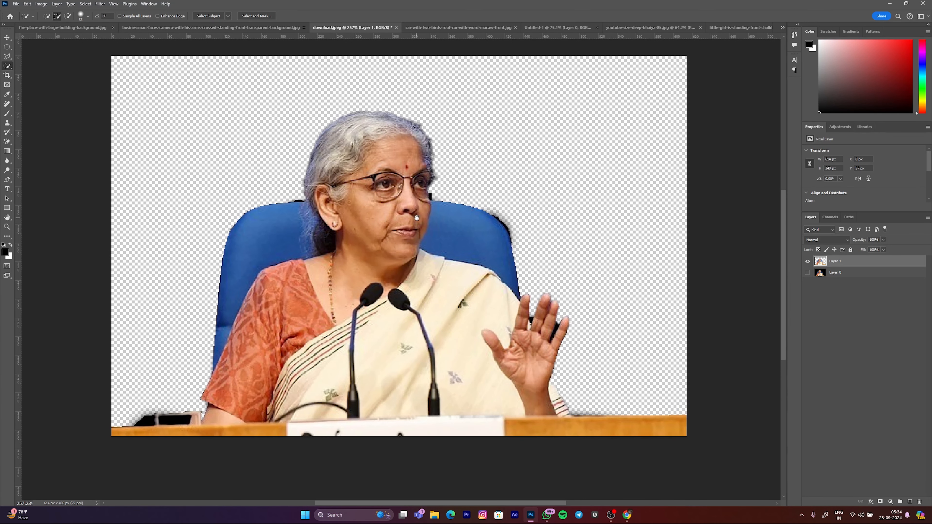
{"action": "left_click", "coordinate": [807, 273]}
{"action": "left_click", "coordinate": [808, 273]}
{"action": "left_click", "coordinate": [807, 272]}
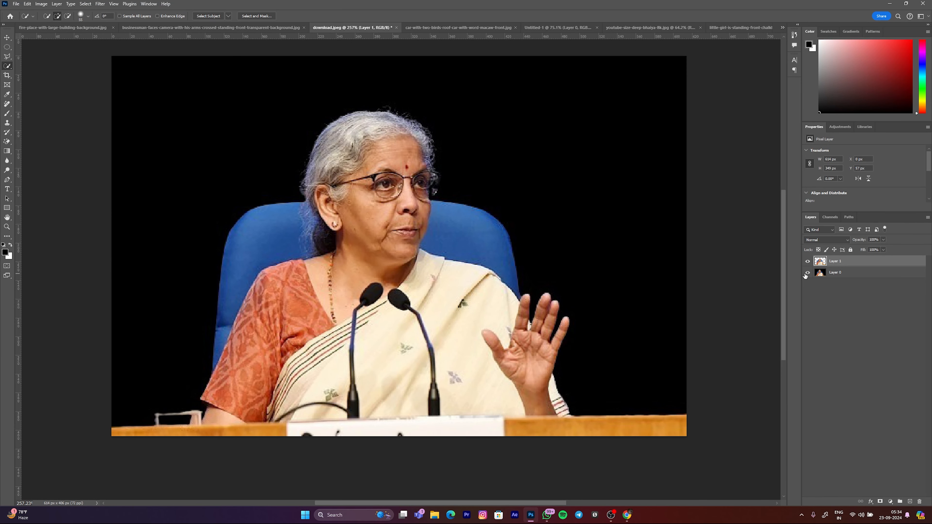
- Switch to Instagram, open the account's own profile and view the Forex Trading before-and-after thumbnail post
{"action": "key", "text": "v"}
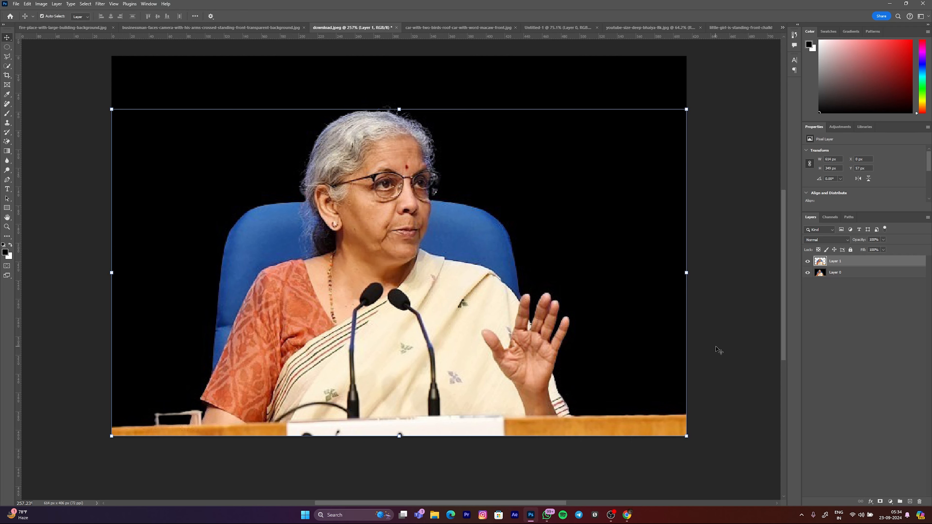
{"action": "left_click", "coordinate": [708, 362]}
{"action": "left_click", "coordinate": [482, 518]}
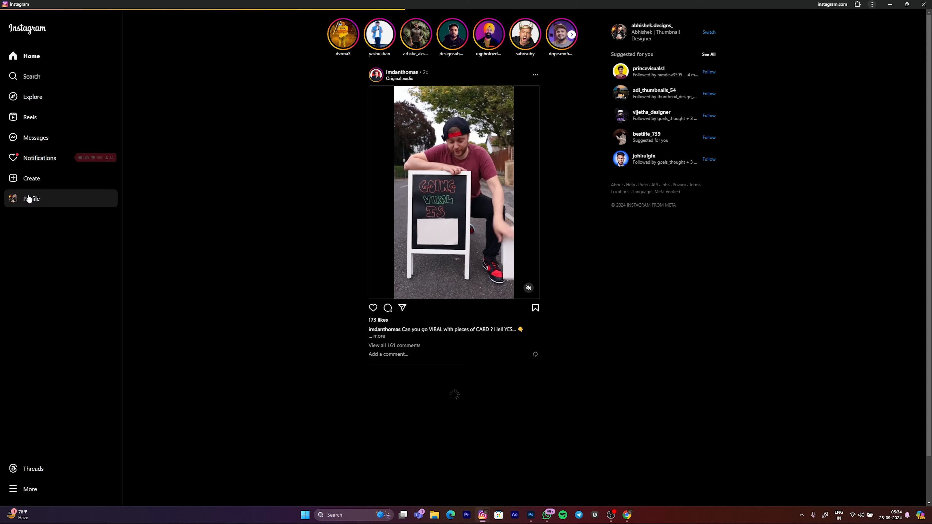
{"action": "left_click", "coordinate": [29, 198]}
{"action": "scroll", "coordinate": [765, 222], "scroll_direction": "down", "scroll_amount": 6}
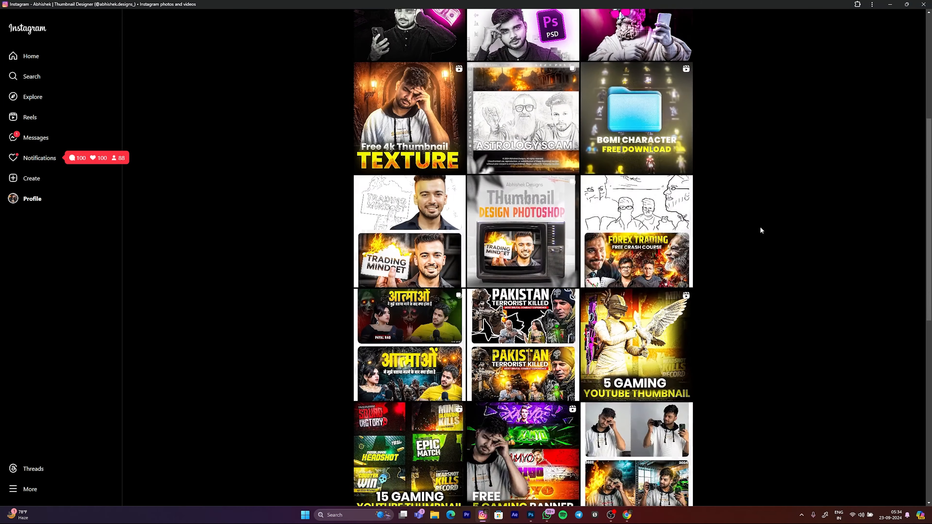
{"action": "left_click", "coordinate": [637, 235]}
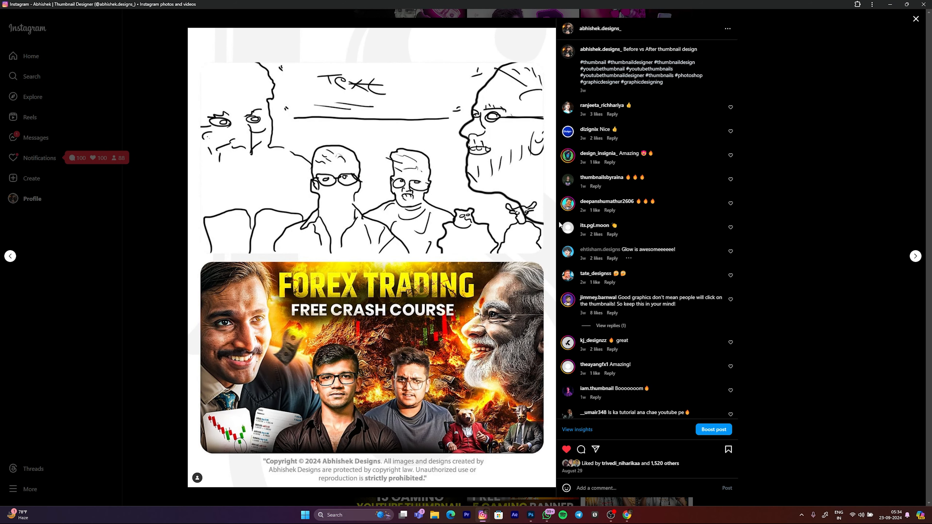
{"action": "left_click", "coordinate": [796, 185]}
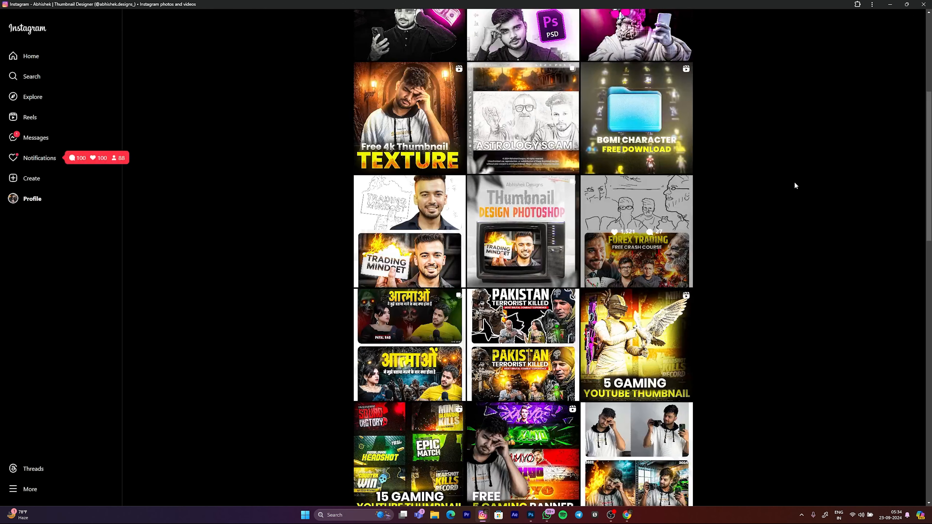
- View the Pakistan Terrorist Killed before-and-after post, browse the older thumbnails on the profile and return to Photoshop
{"action": "scroll", "coordinate": [763, 212], "scroll_direction": "down", "scroll_amount": 2}
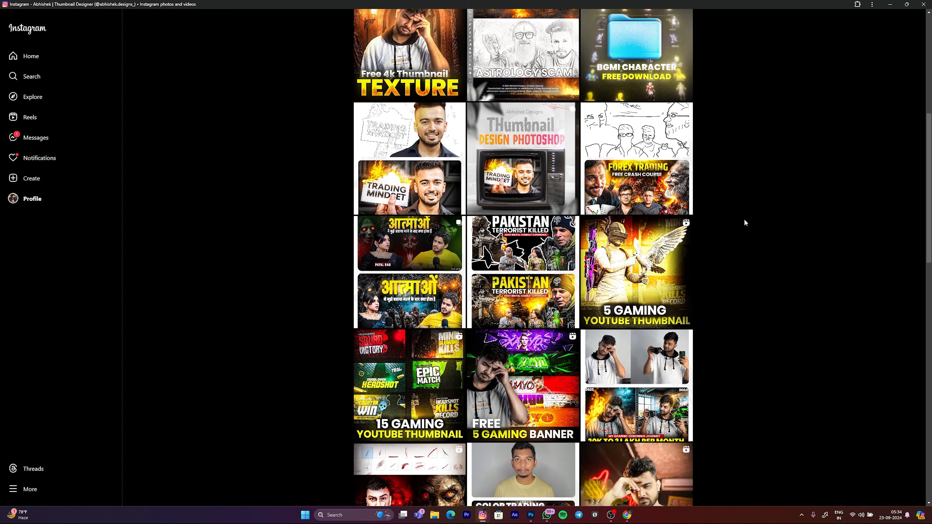
{"action": "scroll", "coordinate": [755, 214], "scroll_direction": "down", "scroll_amount": 1}
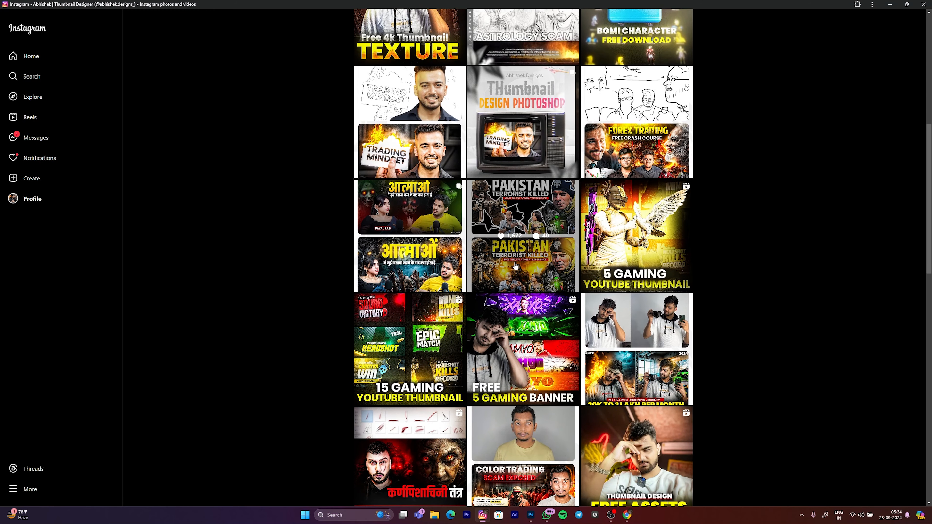
{"action": "scroll", "coordinate": [515, 266], "scroll_direction": "down", "scroll_amount": 2}
{"action": "left_click", "coordinate": [524, 184]}
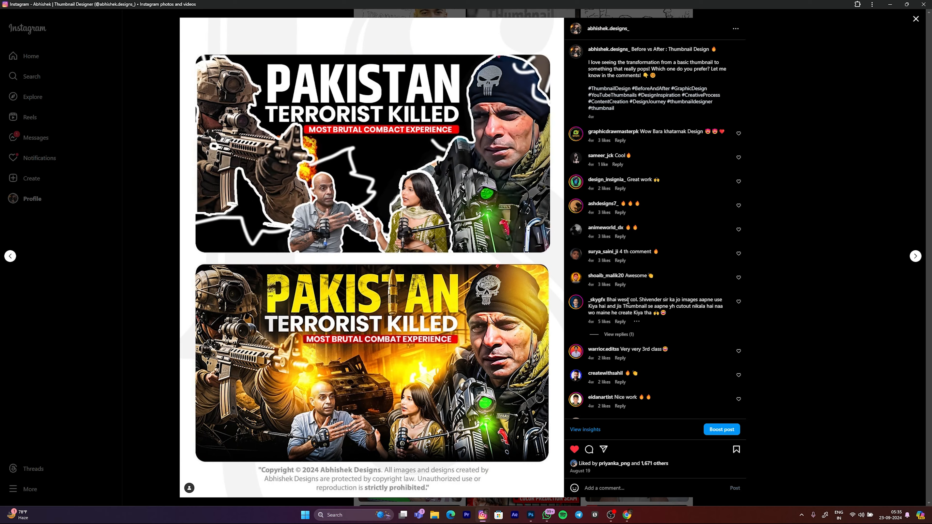
{"action": "left_click", "coordinate": [833, 149]}
{"action": "scroll", "coordinate": [721, 329], "scroll_direction": "down", "scroll_amount": 5}
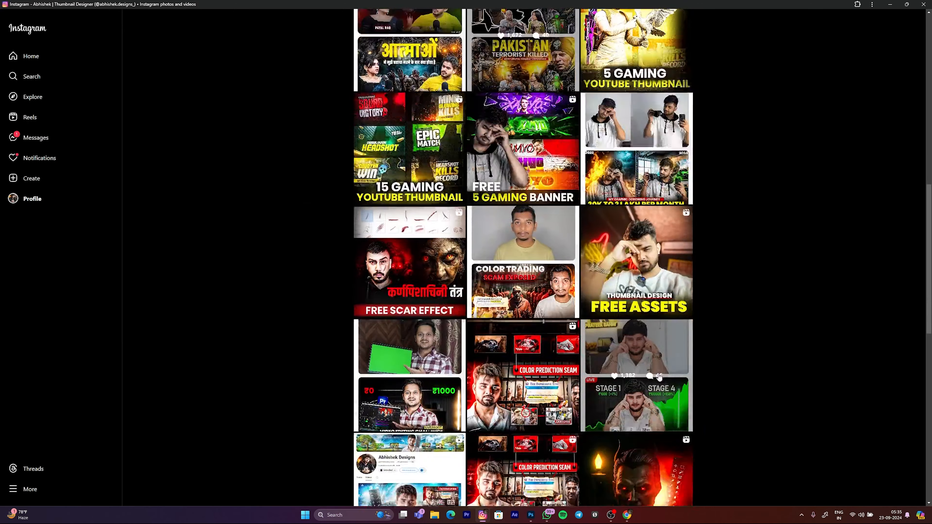
{"action": "scroll", "coordinate": [723, 332], "scroll_direction": "down", "scroll_amount": 5}
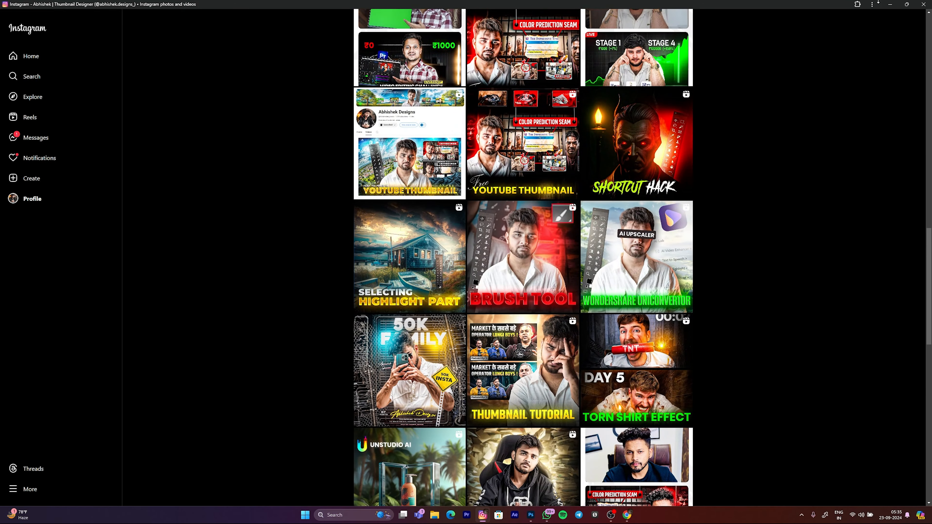
{"action": "left_click", "coordinate": [889, 4]}
- Select the woman's cutout layer, Layer 1, and open it in the Liquify filter
{"action": "left_click_drag", "start_coordinate": [448, 270], "coordinate": [450, 279]}
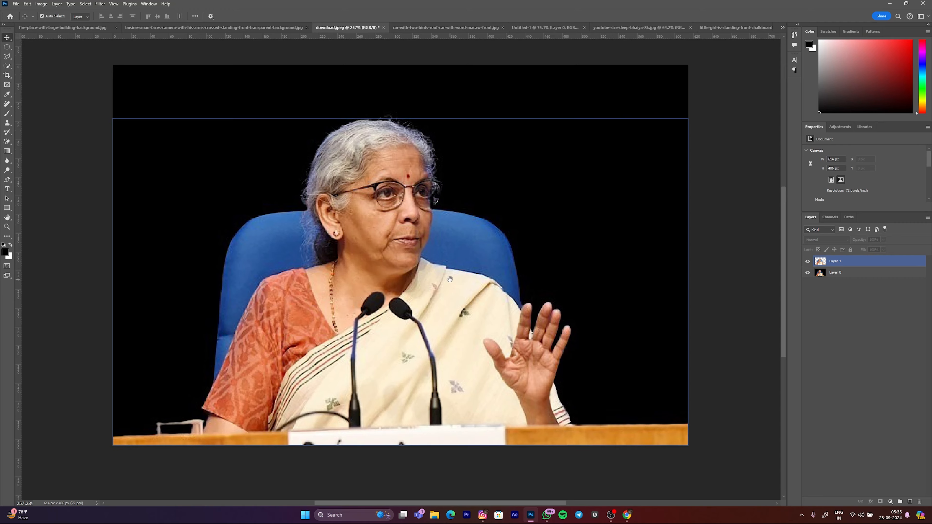
{"action": "scroll", "coordinate": [449, 279], "scroll_direction": "down", "scroll_amount": 4}
{"action": "scroll", "coordinate": [442, 277], "scroll_direction": "up", "scroll_amount": 2}
{"action": "left_click_drag", "start_coordinate": [439, 313], "coordinate": [448, 312]}
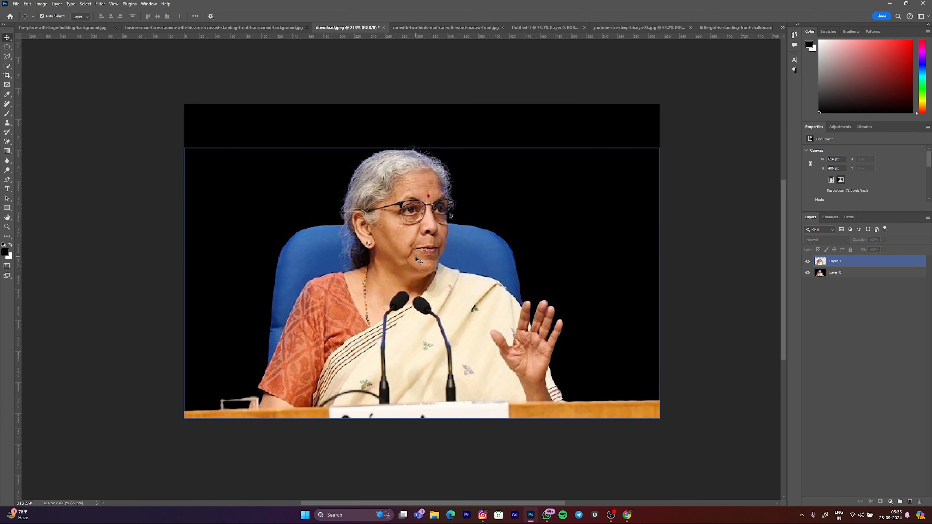
{"action": "scroll", "coordinate": [492, 322], "scroll_direction": "down", "scroll_amount": 2}
{"action": "scroll", "coordinate": [473, 261], "scroll_direction": "up", "scroll_amount": 1}
{"action": "left_click", "coordinate": [401, 58]}
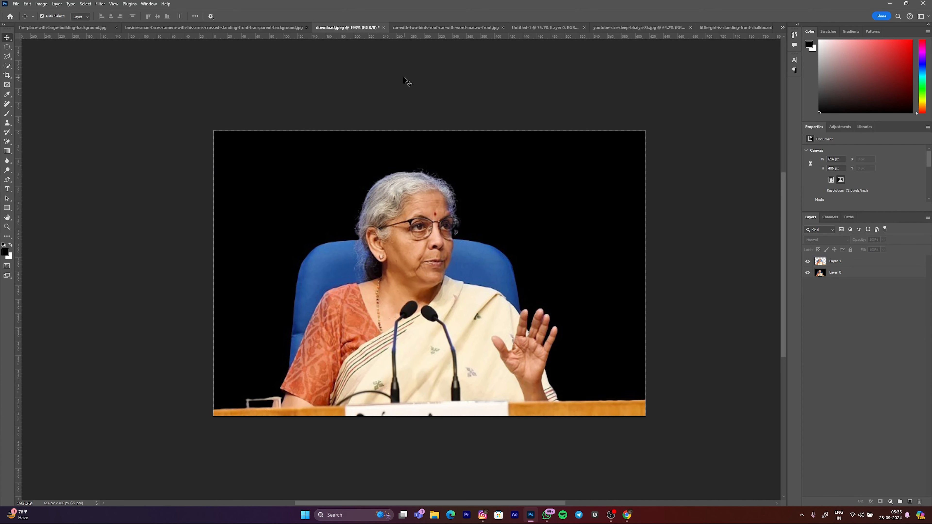
{"action": "left_click", "coordinate": [512, 252]}
{"action": "left_click", "coordinate": [416, 257]}
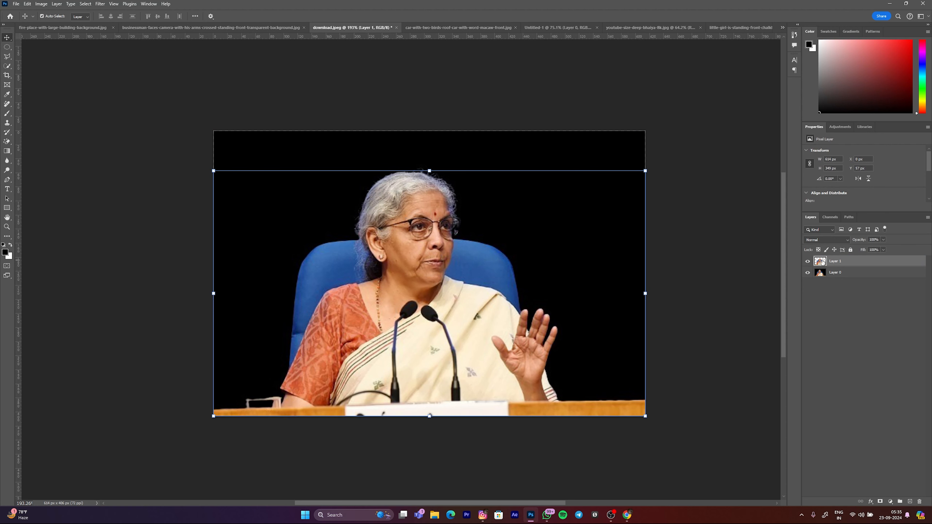
{"action": "left_click", "coordinate": [84, 3]}
{"action": "mouse_move", "coordinate": [99, 4]}
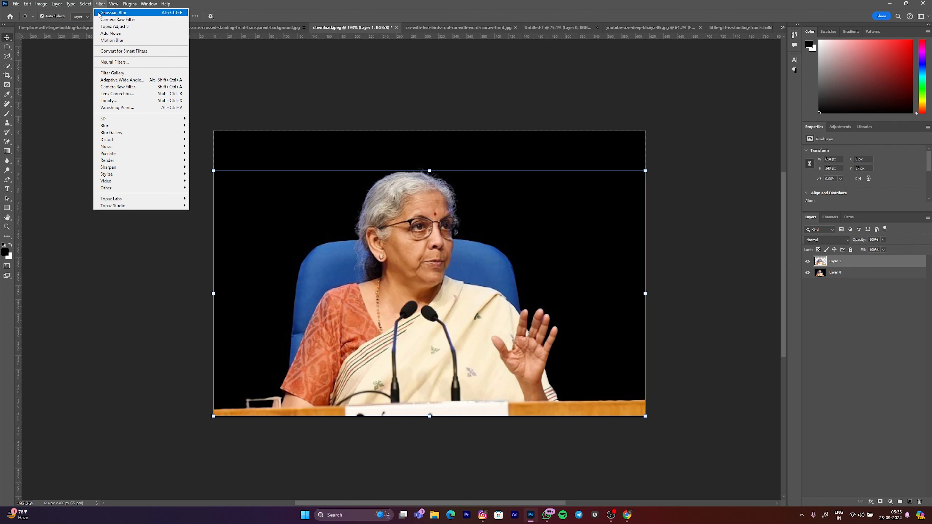
{"action": "left_click", "coordinate": [108, 101]}
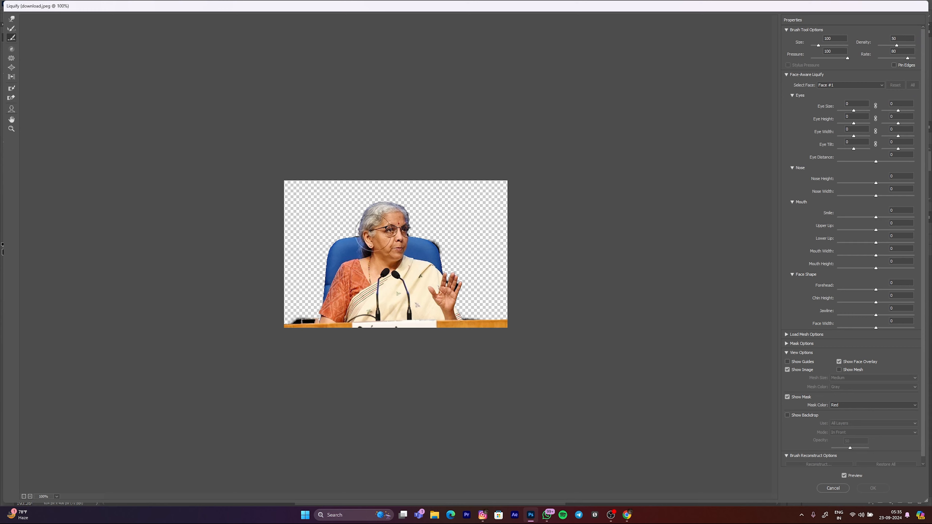
{"action": "scroll", "coordinate": [379, 239], "scroll_direction": "up", "scroll_amount": 17}
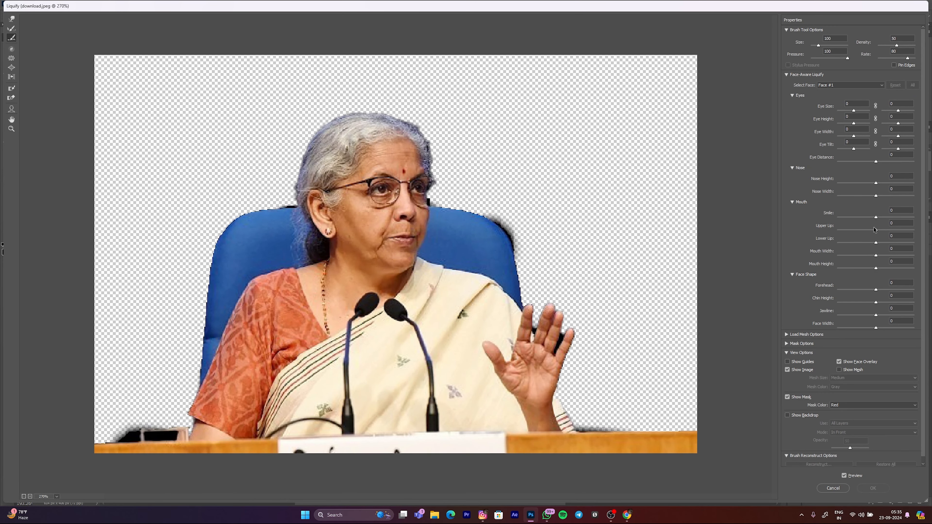
- Set the face's Smile to -100, Upper Lip to -71 and Lower Lip to -100 in Liquify
{"action": "left_click_drag", "start_coordinate": [876, 217], "coordinate": [877, 219]}
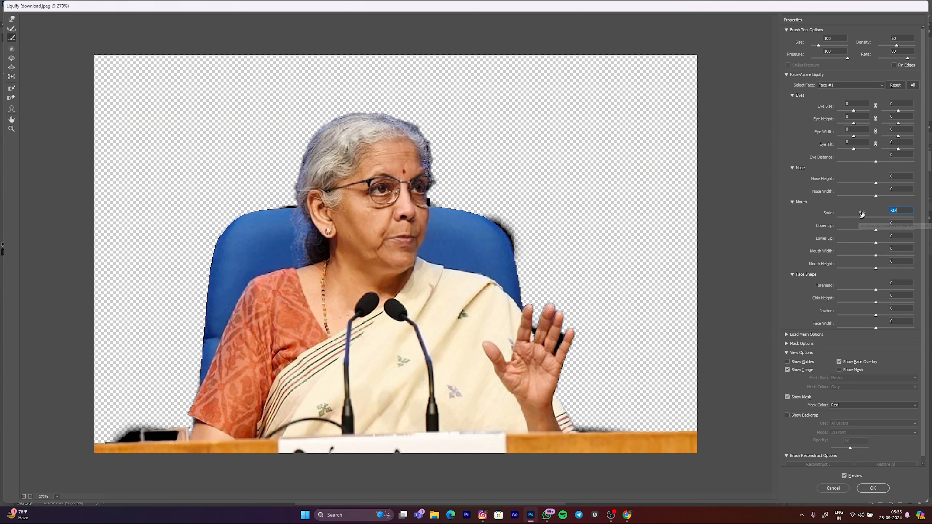
{"action": "left_click", "coordinate": [840, 217]}
{"action": "left_click", "coordinate": [834, 218]}
{"action": "left_click_drag", "start_coordinate": [876, 230], "coordinate": [838, 230]}
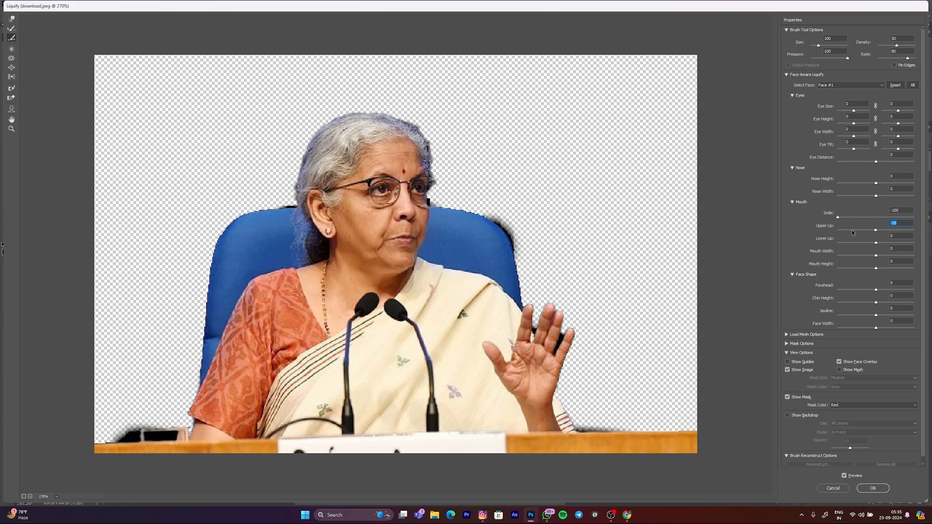
{"action": "left_click", "coordinate": [834, 231]}
{"action": "left_click_drag", "start_coordinate": [844, 235], "coordinate": [791, 248]}
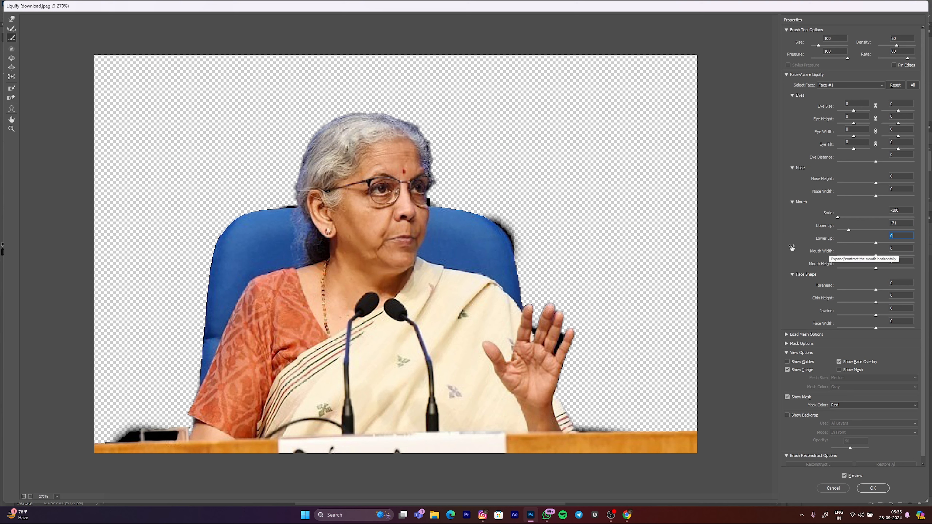
- Set Mouth Width and Mouth Height to -100 and the linked Eye Size to 93, and apply the Liquify filter
{"action": "left_click_drag", "start_coordinate": [877, 257], "coordinate": [828, 261]}
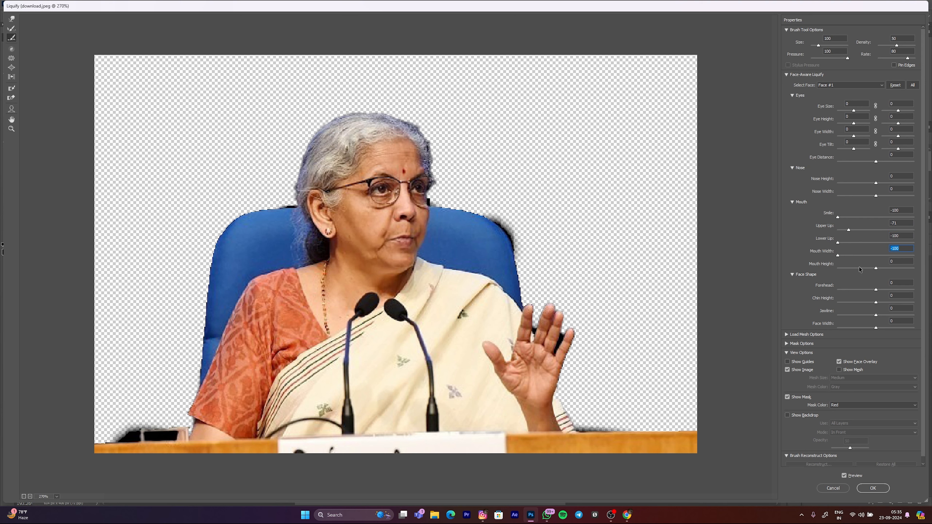
{"action": "left_click", "coordinate": [876, 268]}
{"action": "left_click_drag", "start_coordinate": [791, 282], "coordinate": [824, 281]}
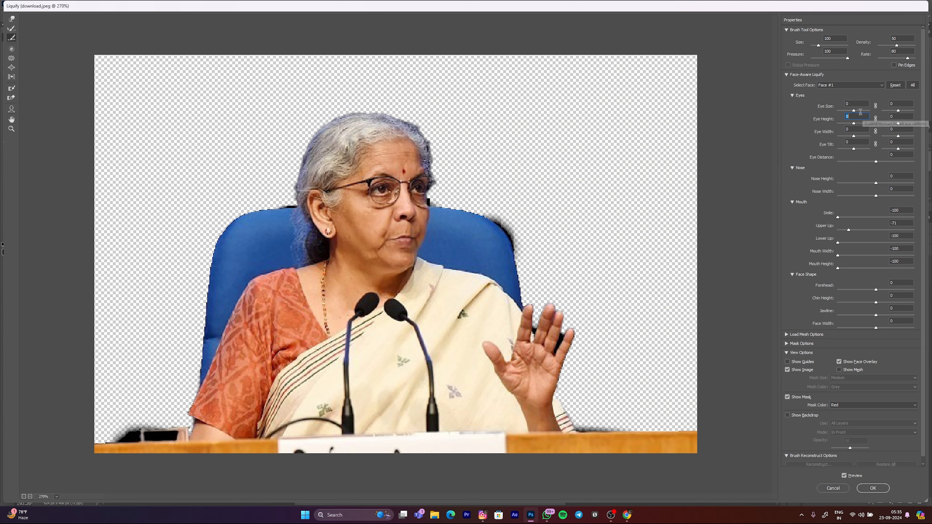
{"action": "left_click_drag", "start_coordinate": [853, 111], "coordinate": [868, 111]}
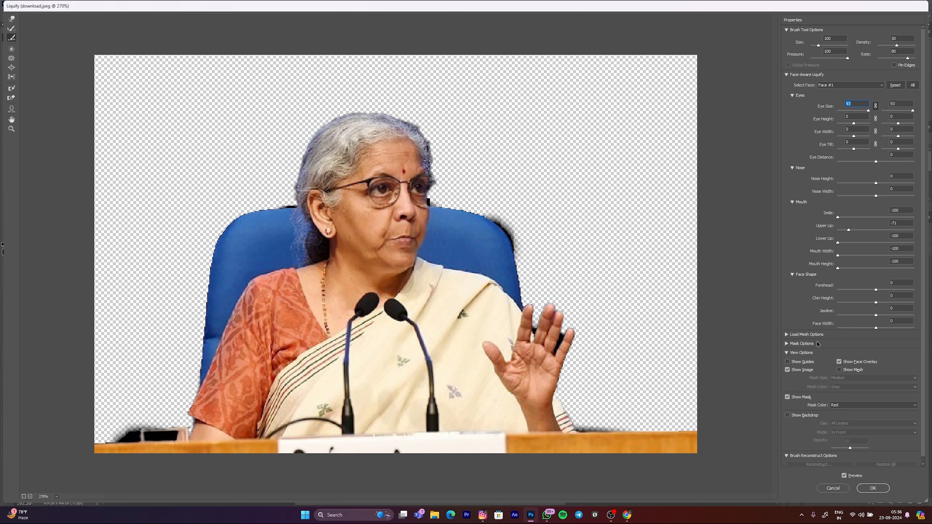
{"action": "left_click", "coordinate": [873, 488]}
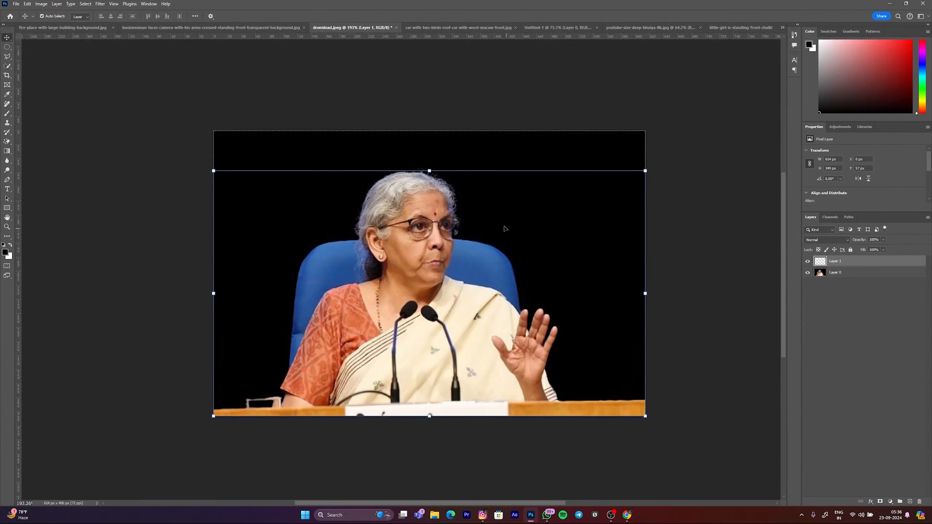
- Reopen Liquify on the cutout layer and try a Smile value of 45 and different Nose Height values
{"action": "left_click", "coordinate": [99, 4]}
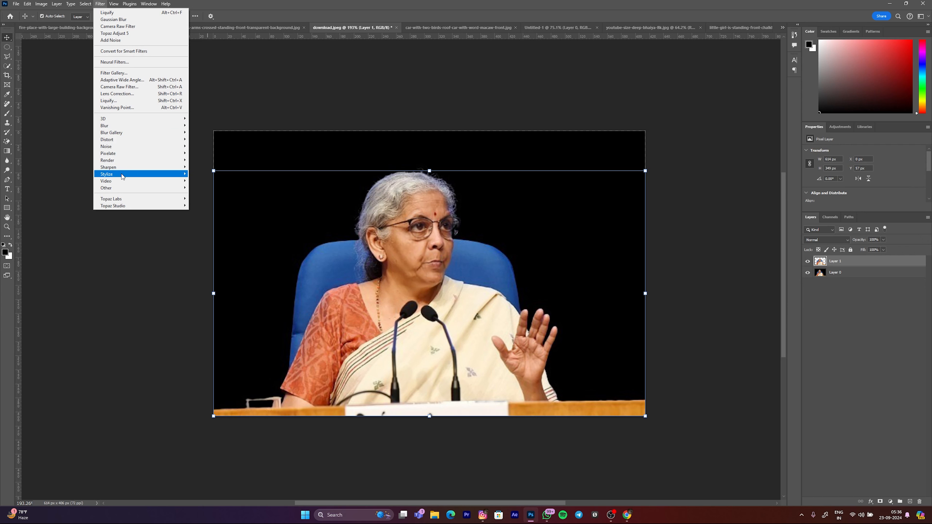
{"action": "left_click", "coordinate": [125, 101]}
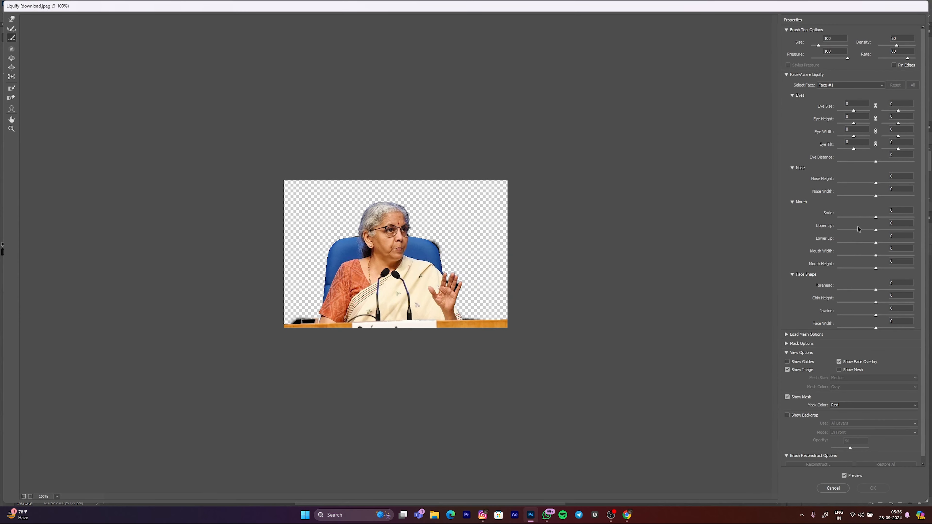
{"action": "left_click", "coordinate": [901, 210]}
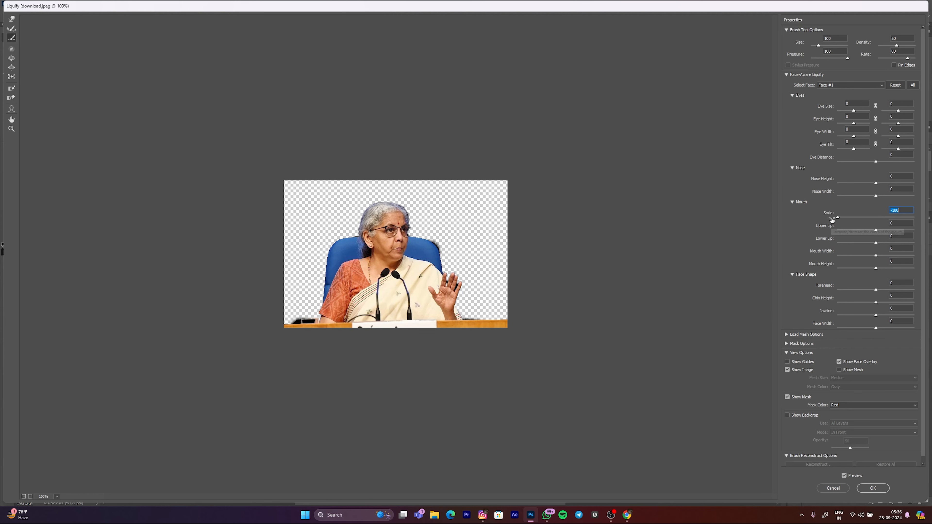
{"action": "left_click", "coordinate": [893, 217]}
{"action": "left_click_drag", "start_coordinate": [876, 184], "coordinate": [813, 200]}
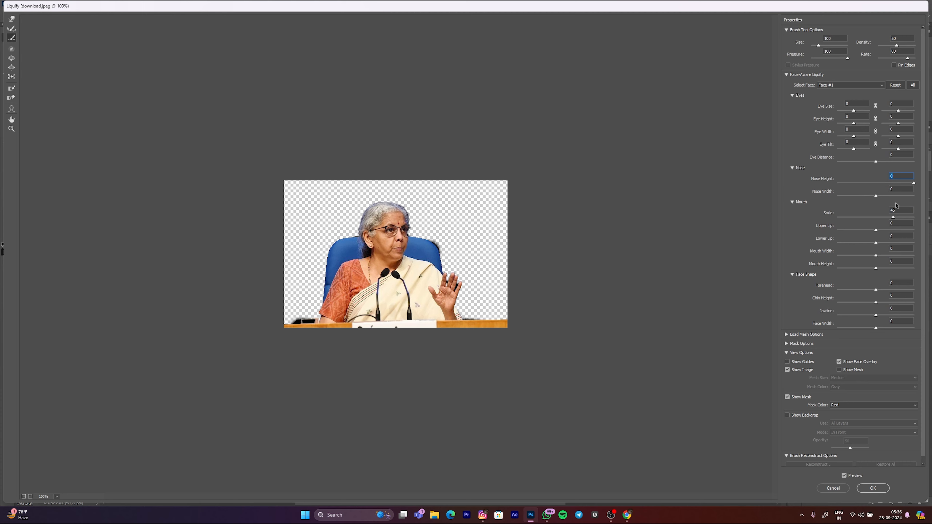
- Try a linked Eye Size of 82 and several linked Eye Height values, and cancel the Liquify changes
{"action": "scroll", "coordinate": [385, 238], "scroll_direction": "up", "scroll_amount": 9}
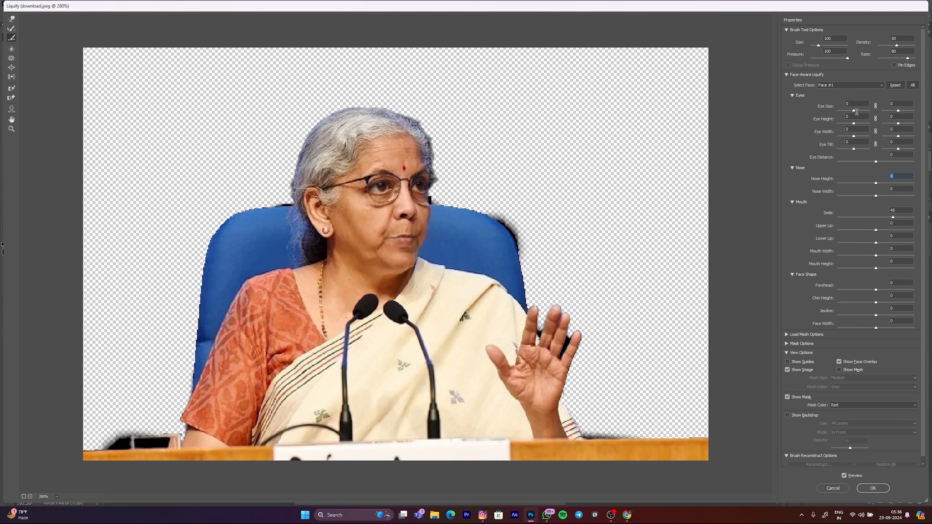
{"action": "left_click", "coordinate": [854, 110]}
{"action": "left_click_drag", "start_coordinate": [853, 110], "coordinate": [867, 111]}
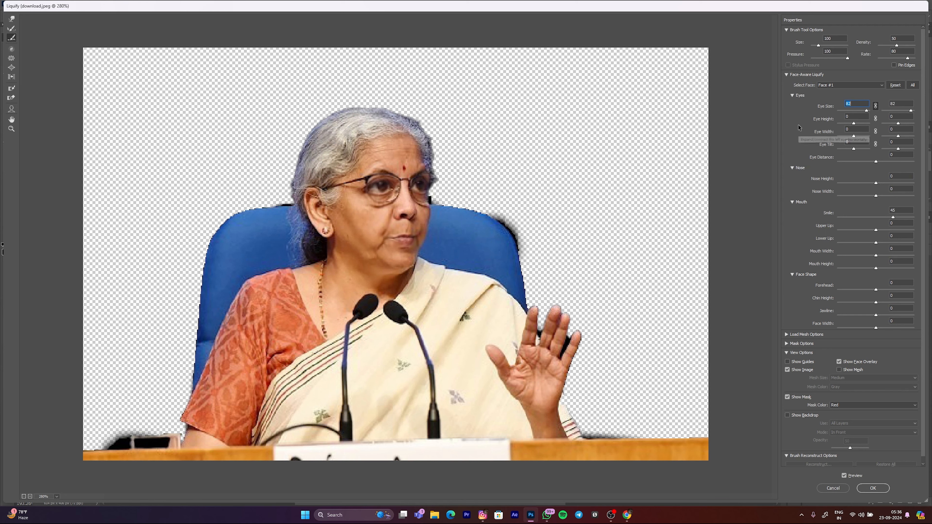
{"action": "left_click_drag", "start_coordinate": [851, 123], "coordinate": [826, 139]}
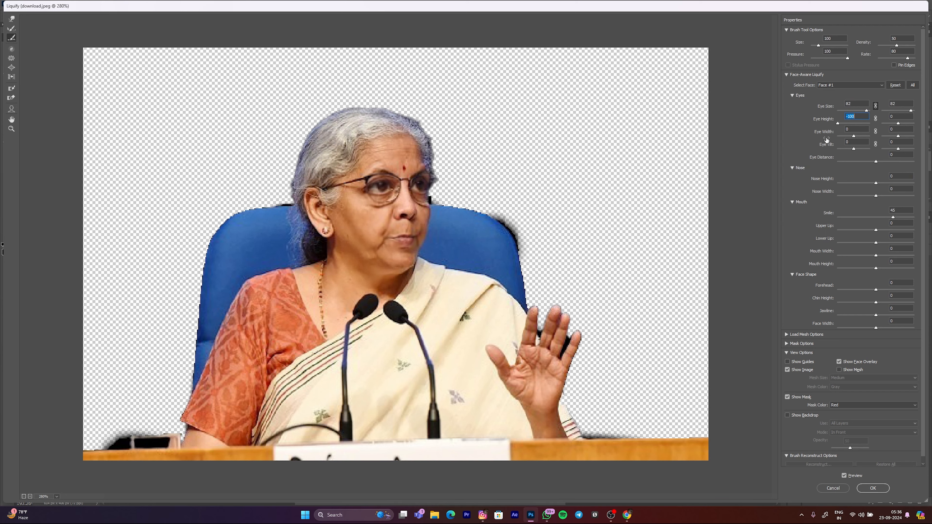
{"action": "left_click", "coordinate": [876, 118]}
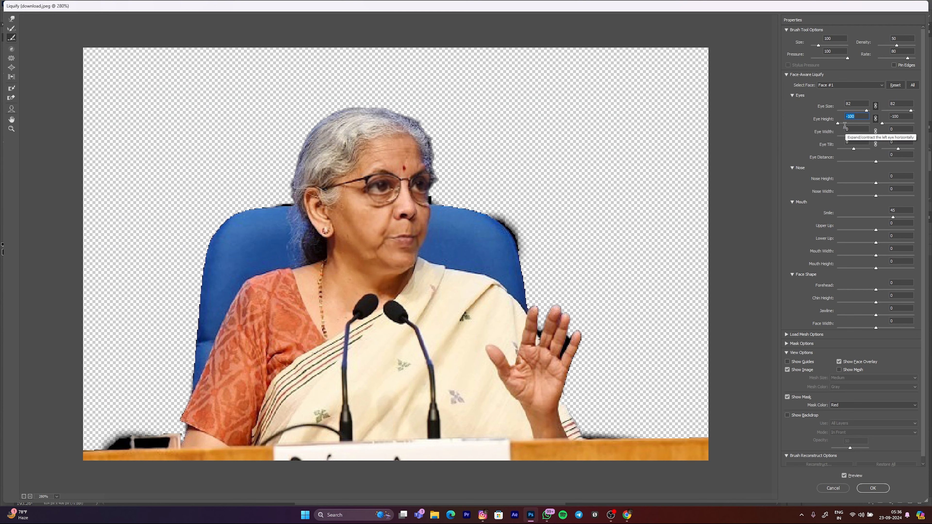
{"action": "left_click_drag", "start_coordinate": [837, 123], "coordinate": [843, 124]}
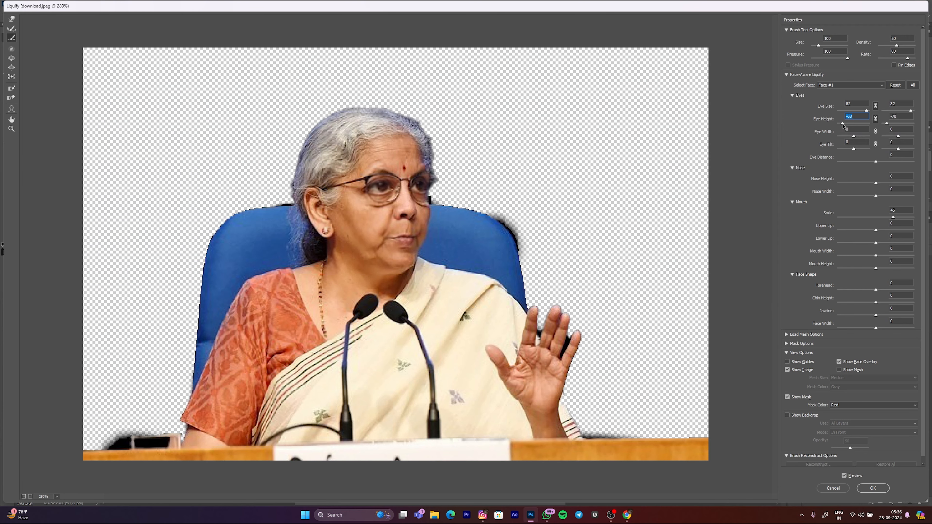
{"action": "type", "text": "8"}
{"action": "scroll", "coordinate": [809, 169], "scroll_direction": "down", "scroll_amount": 1}
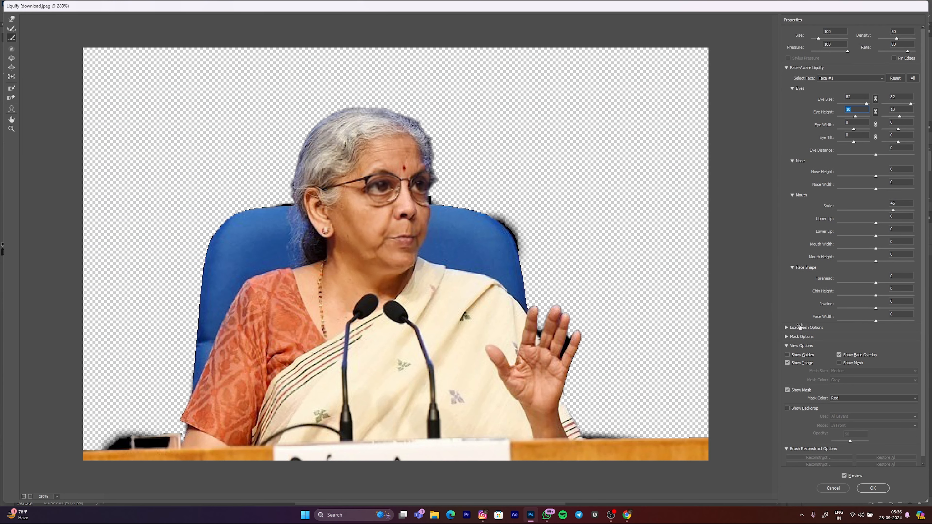
{"action": "left_click", "coordinate": [843, 488]}
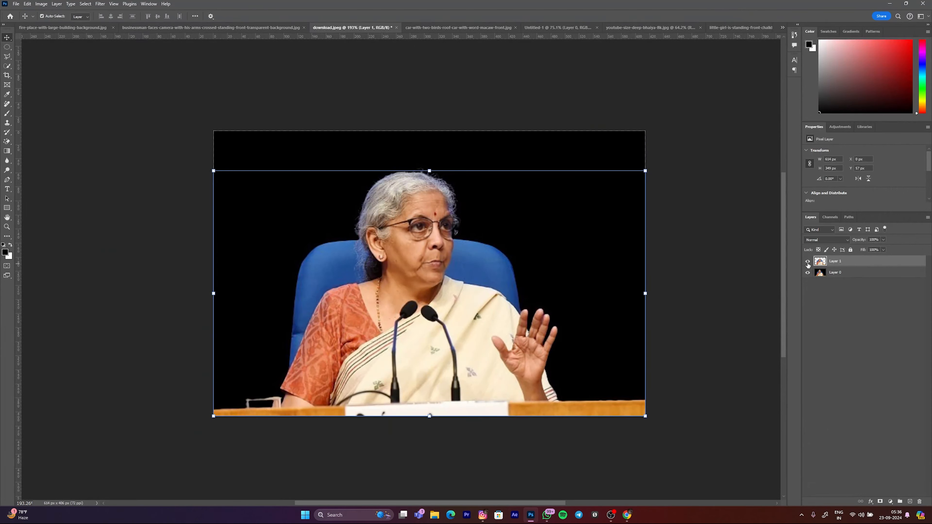
- Hide both the cutout layer and the original layer of the seated woman image, leaving an empty transparent canvas
{"action": "left_click", "coordinate": [807, 262]}
{"action": "left_click", "coordinate": [815, 273]}
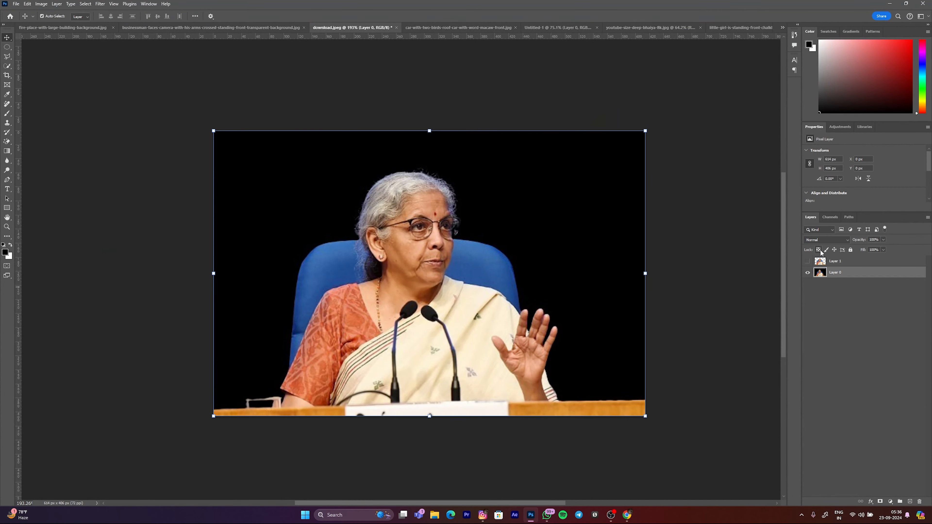
{"action": "left_click", "coordinate": [807, 273]}
{"action": "left_click", "coordinate": [808, 273]}
{"action": "left_click", "coordinate": [807, 273]}
{"action": "left_click", "coordinate": [603, 207]}
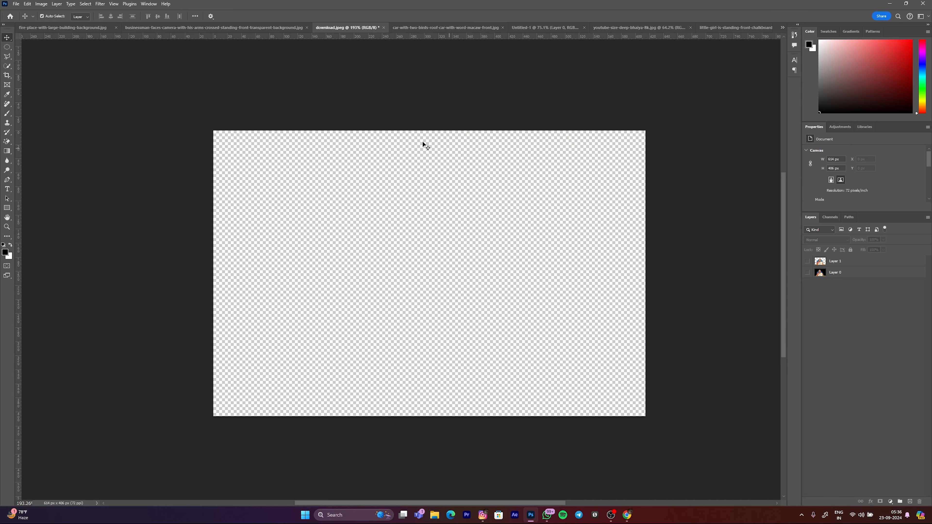
{"action": "scroll", "coordinate": [357, 199], "scroll_direction": "down", "scroll_amount": 3}
{"action": "scroll", "coordinate": [358, 194], "scroll_direction": "up", "scroll_amount": 6}
{"action": "left_click_drag", "start_coordinate": [368, 205], "coordinate": [310, 166]}
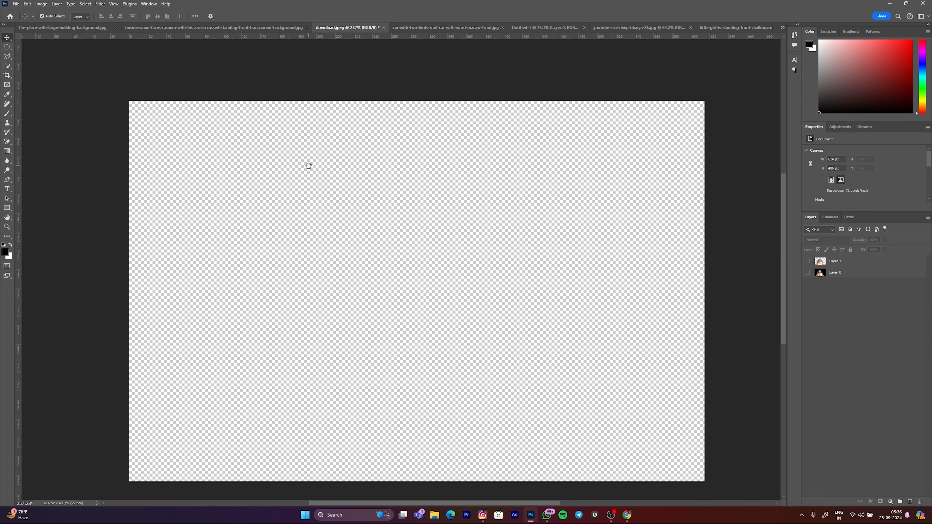
{"action": "scroll", "coordinate": [254, 158], "scroll_direction": "down", "scroll_amount": 2}
{"action": "scroll", "coordinate": [316, 239], "scroll_direction": "up", "scroll_amount": 1}
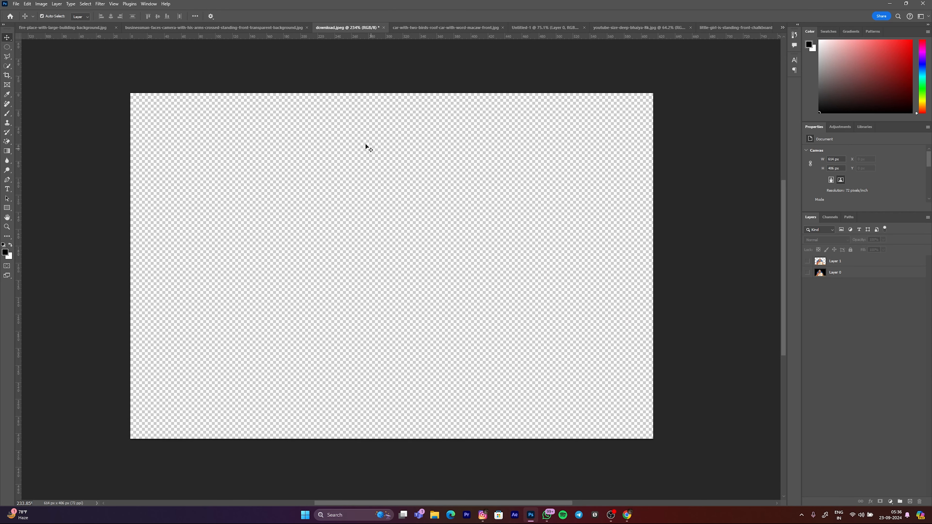
{"action": "left_click", "coordinate": [41, 4]}
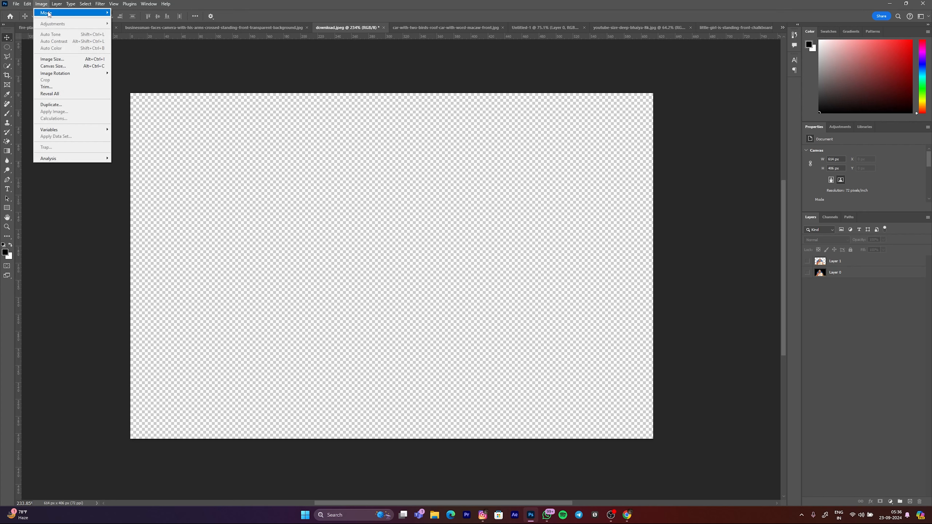
{"action": "left_click", "coordinate": [40, 4]}
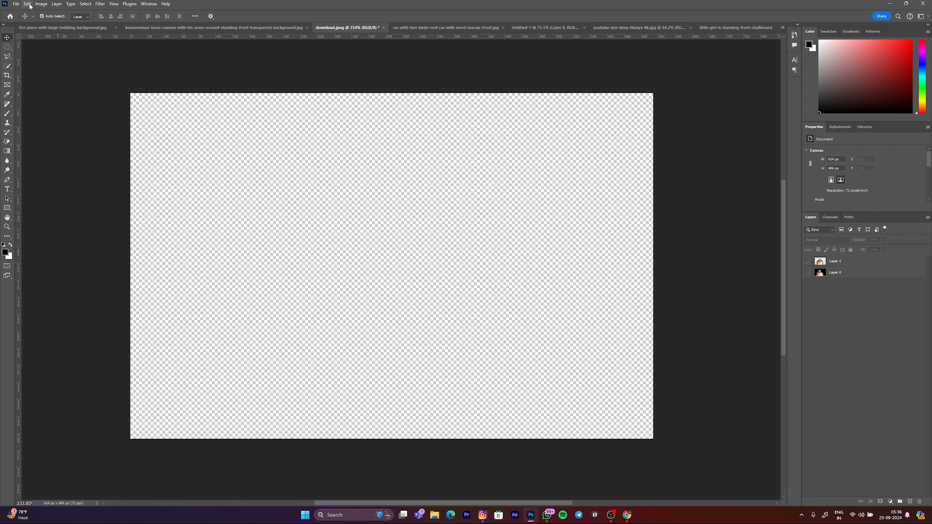
{"action": "left_click", "coordinate": [27, 4]}
{"action": "left_click", "coordinate": [28, 5]}
{"action": "left_click", "coordinate": [17, 5]}
{"action": "left_click", "coordinate": [17, 5]}
{"action": "left_click", "coordinate": [27, 4]}
{"action": "mouse_move", "coordinate": [17, 5]}
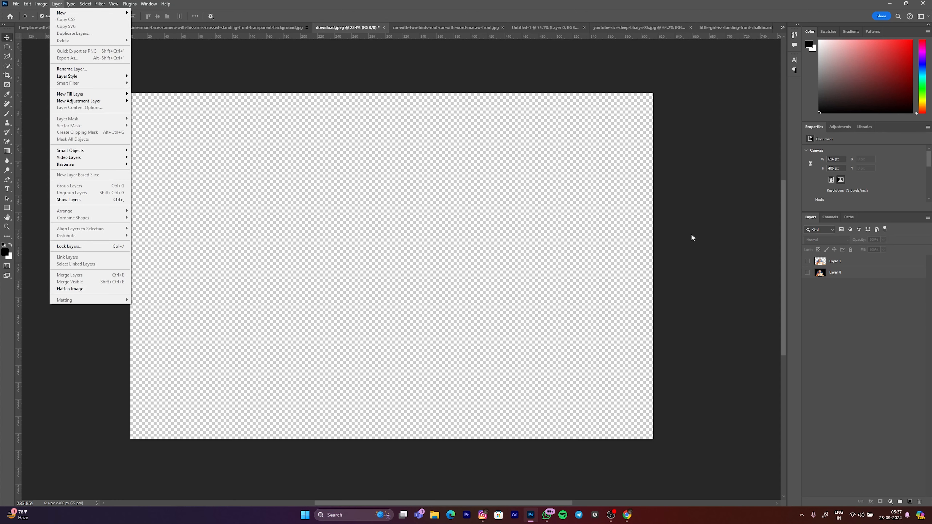
{"action": "left_click", "coordinate": [823, 275]}
{"action": "left_click", "coordinate": [823, 276]}
{"action": "left_click", "coordinate": [890, 501]}
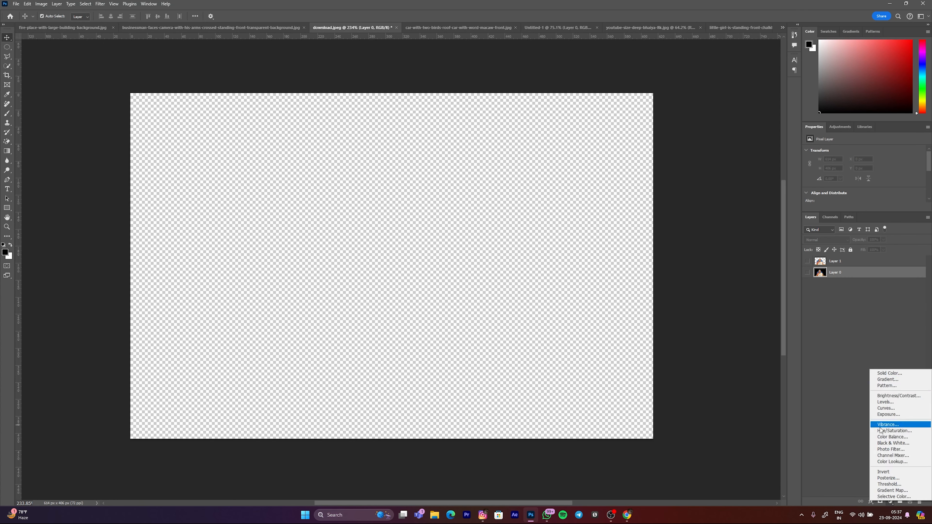
{"action": "left_click", "coordinate": [537, 199]}
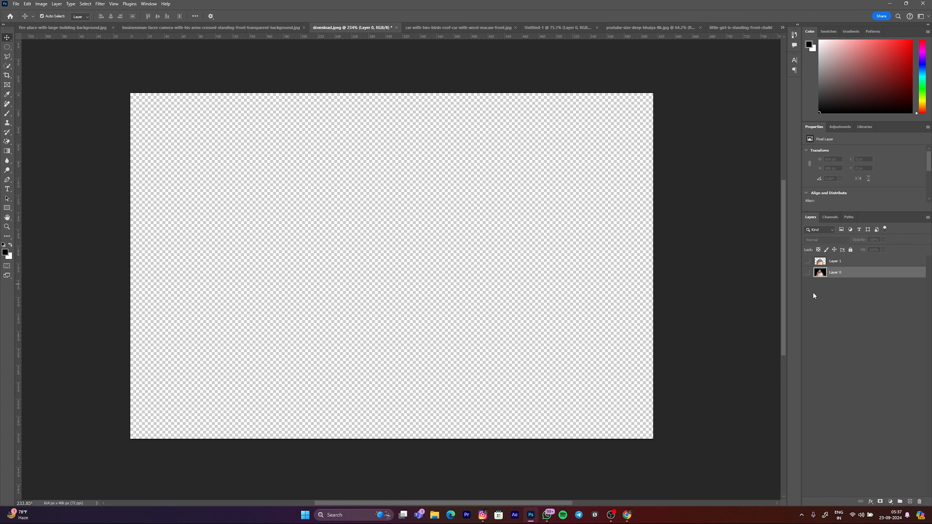
{"action": "scroll", "coordinate": [303, 212], "scroll_direction": "down", "scroll_amount": 6}
{"action": "scroll", "coordinate": [315, 216], "scroll_direction": "up", "scroll_amount": 5}
{"action": "left_click_drag", "start_coordinate": [384, 188], "coordinate": [382, 209]}
{"action": "scroll", "coordinate": [381, 210], "scroll_direction": "down", "scroll_amount": 1}
{"action": "scroll", "coordinate": [435, 251], "scroll_direction": "up", "scroll_amount": 2}
{"action": "left_click_drag", "start_coordinate": [426, 252], "coordinate": [399, 245]}
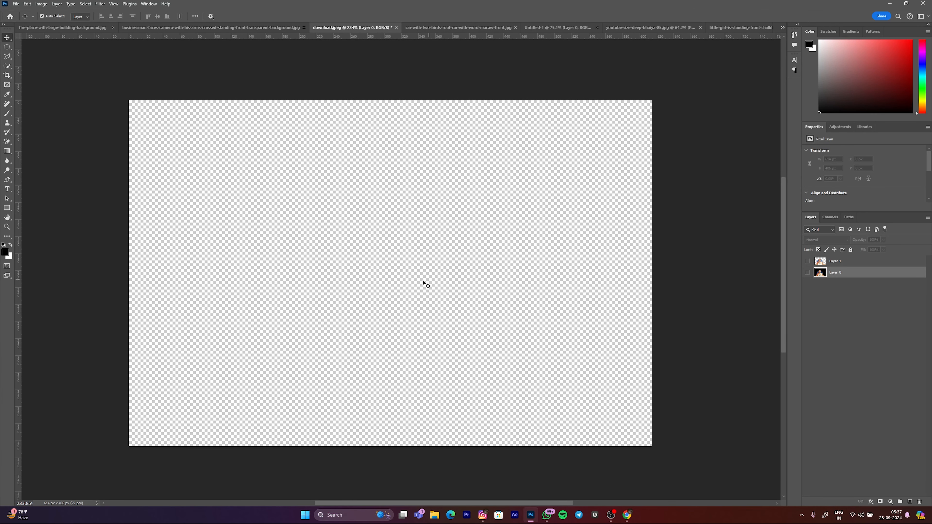
{"action": "scroll", "coordinate": [317, 256], "scroll_direction": "down", "scroll_amount": 1}
{"action": "scroll", "coordinate": [361, 364], "scroll_direction": "up", "scroll_amount": 1}
{"action": "left_click_drag", "start_coordinate": [267, 265], "coordinate": [271, 270]}
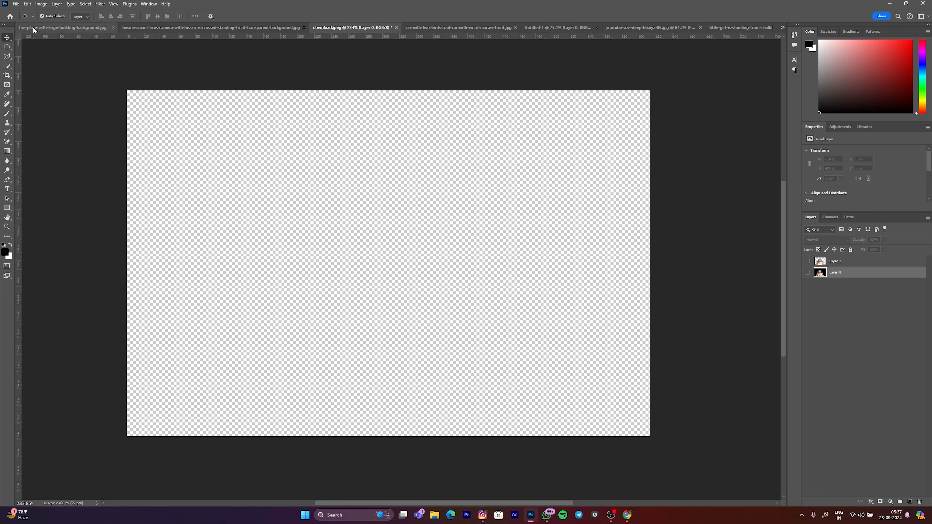
- Close the businessman document and the download.jpeg document without saving their changes
{"action": "left_click", "coordinate": [55, 27]}
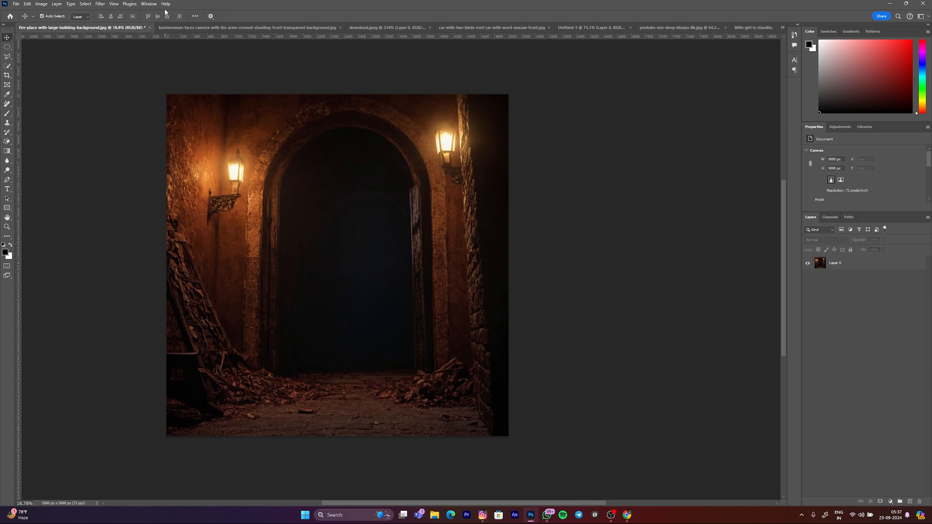
{"action": "double_click", "coordinate": [165, 12]}
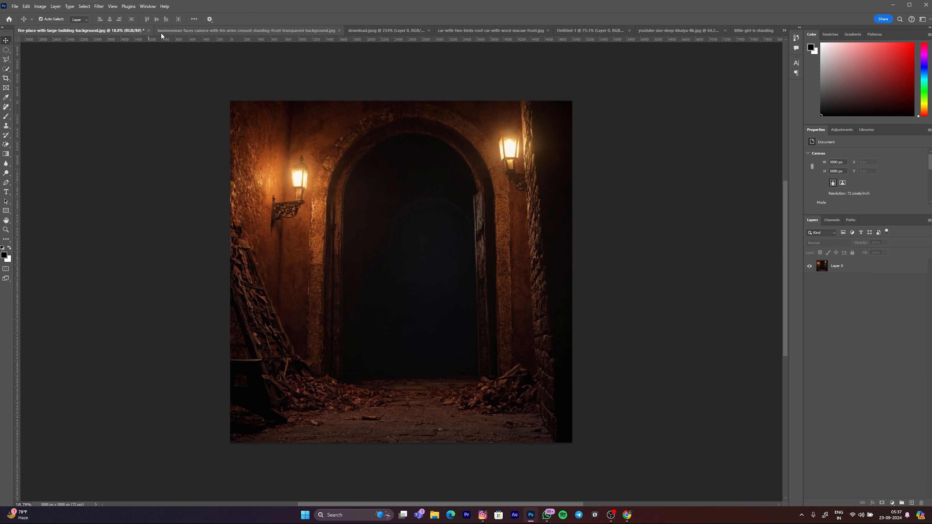
{"action": "left_click", "coordinate": [170, 31]}
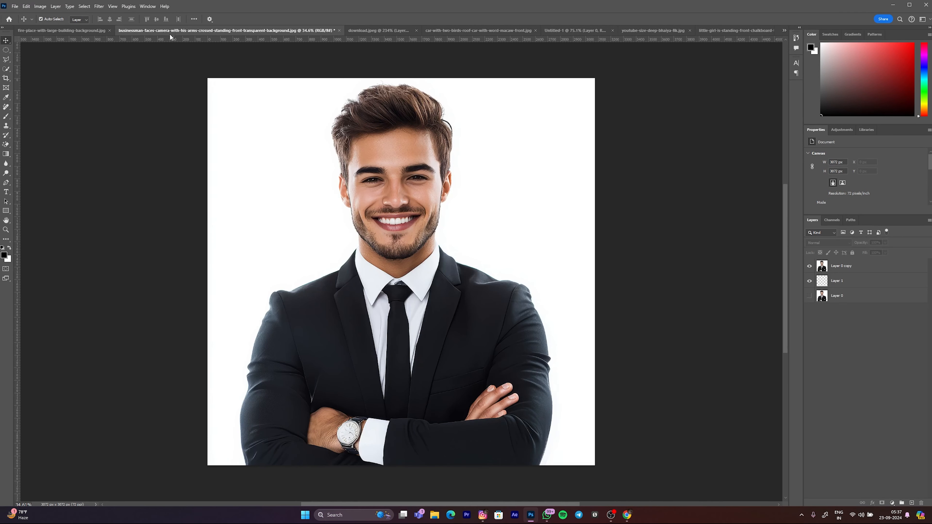
{"action": "left_click", "coordinate": [339, 30]}
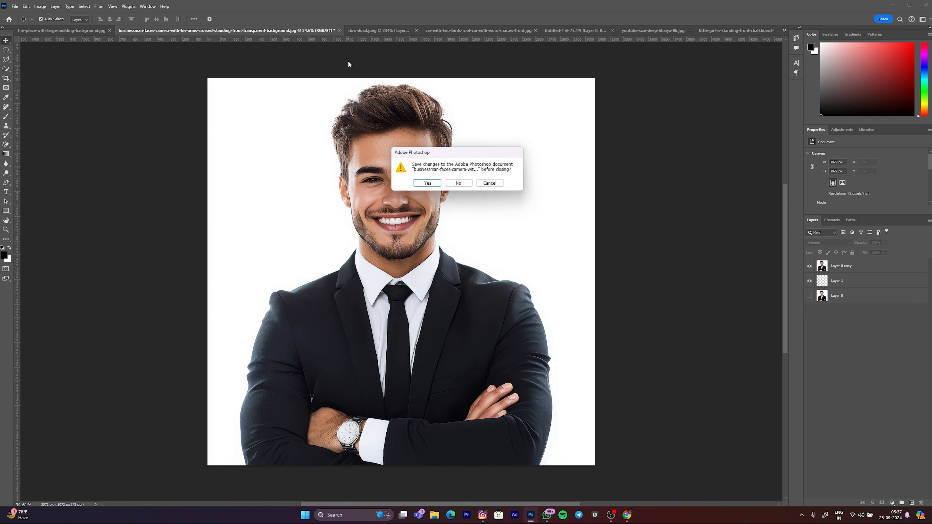
{"action": "left_click", "coordinate": [459, 183]}
{"action": "left_click", "coordinate": [234, 31]}
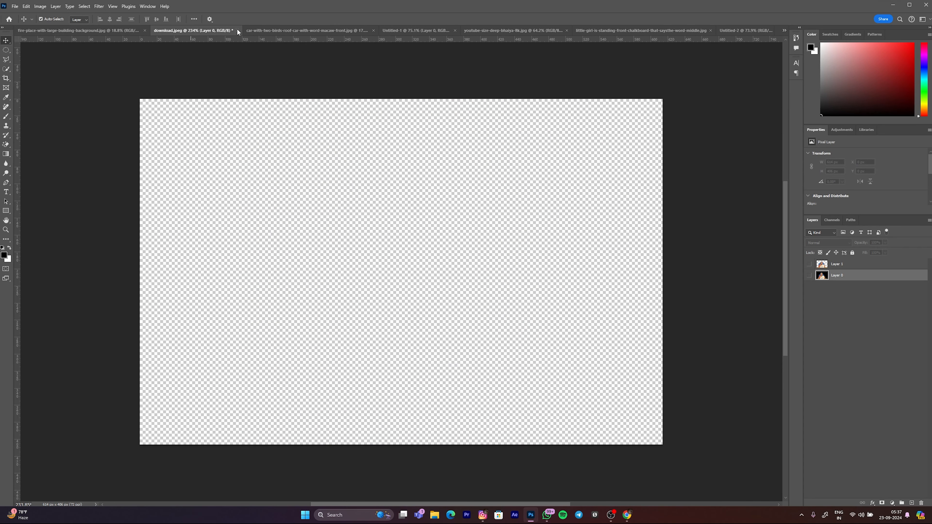
{"action": "left_click", "coordinate": [237, 31]}
{"action": "left_click", "coordinate": [458, 184]}
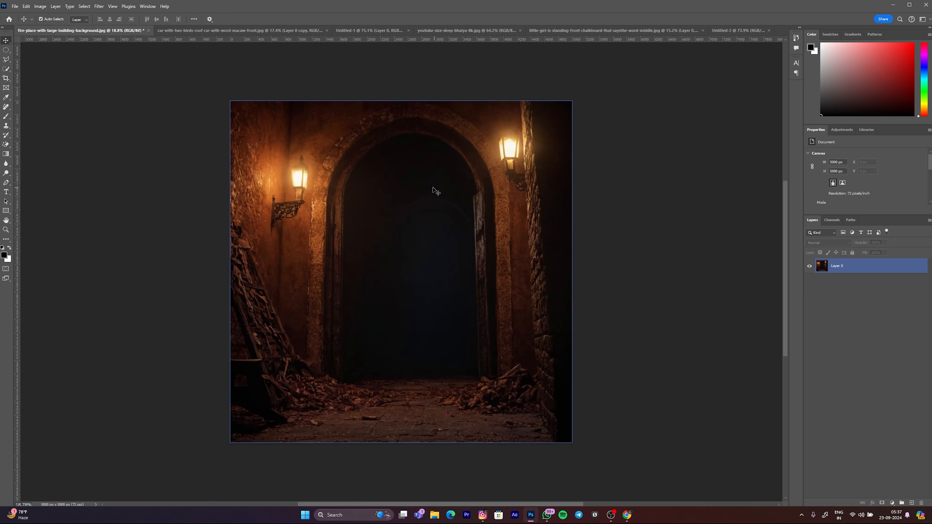
- Close the "Ghosts Destroyed" thumbnail and the chalkboard classroom image without saving their changes
{"action": "left_click", "coordinate": [381, 127]}
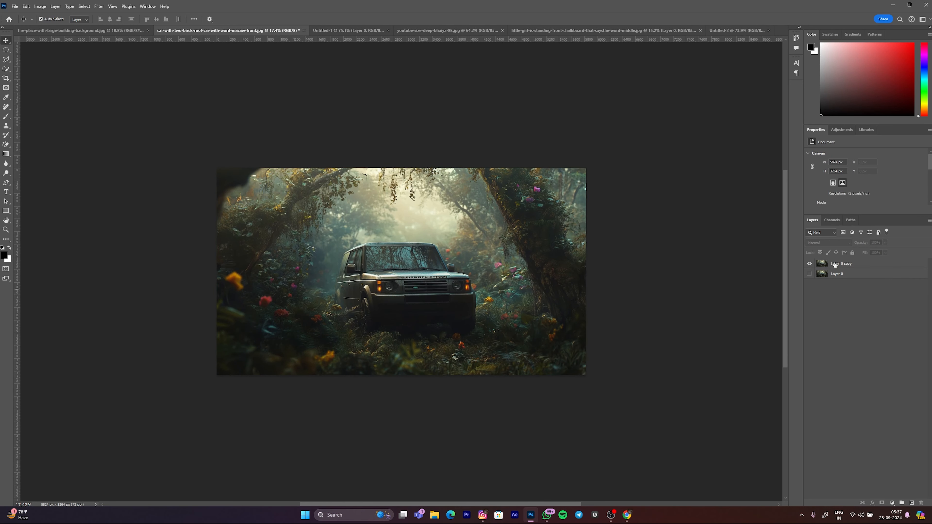
{"action": "key", "text": "ctrl+Tab"}
{"action": "key", "text": "ctrl+Tab"}
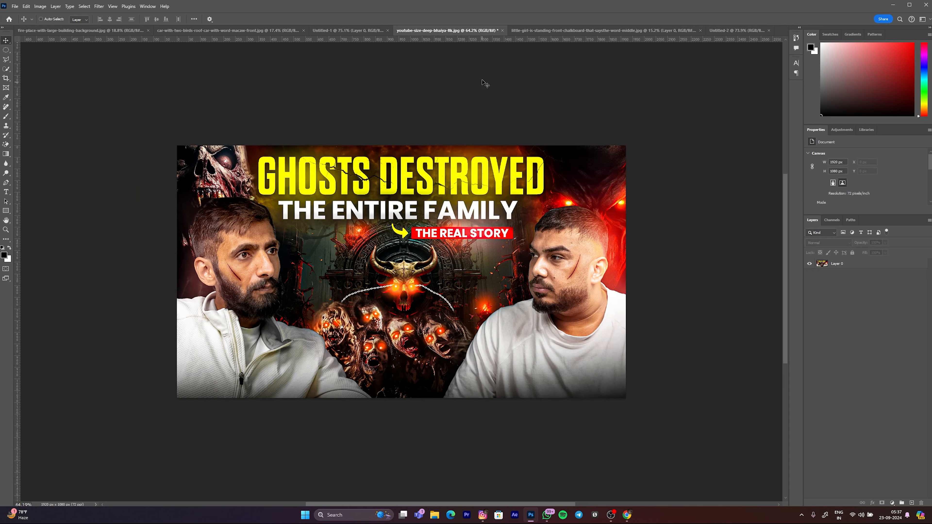
{"action": "left_click", "coordinate": [502, 30]}
{"action": "left_click", "coordinate": [461, 183]}
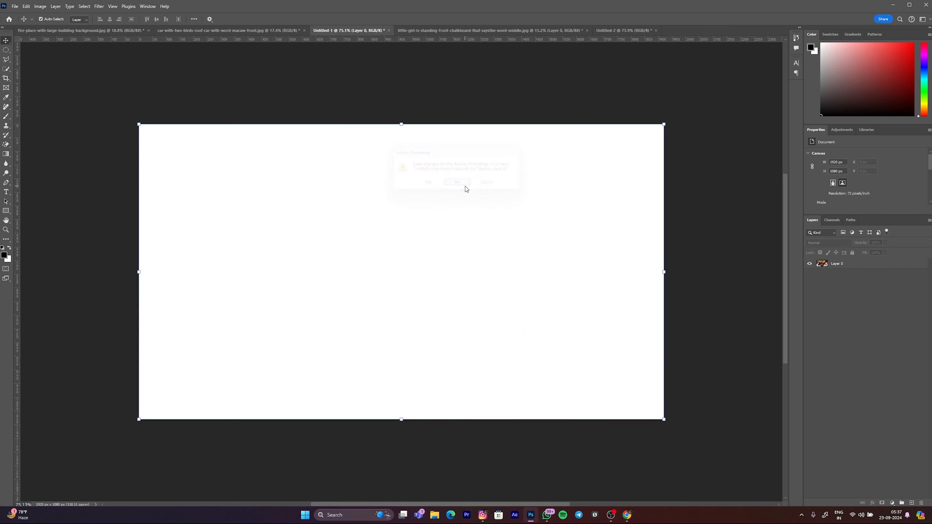
{"action": "key", "text": "ctrl+Tab"}
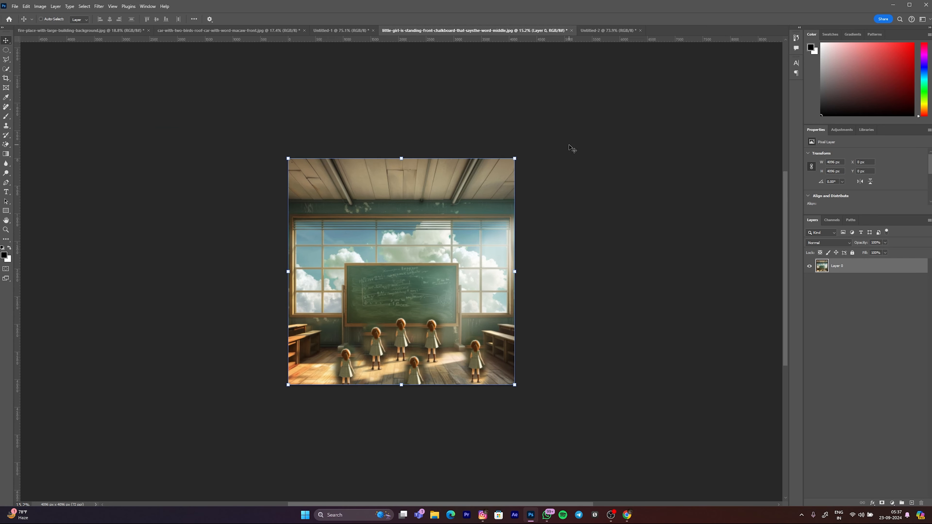
{"action": "left_click", "coordinate": [571, 30]}
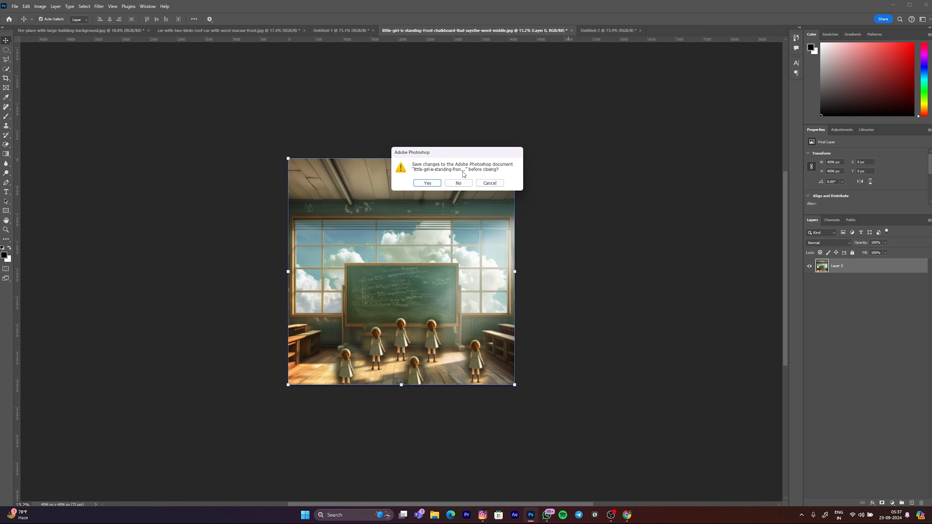
{"action": "left_click", "coordinate": [461, 184]}
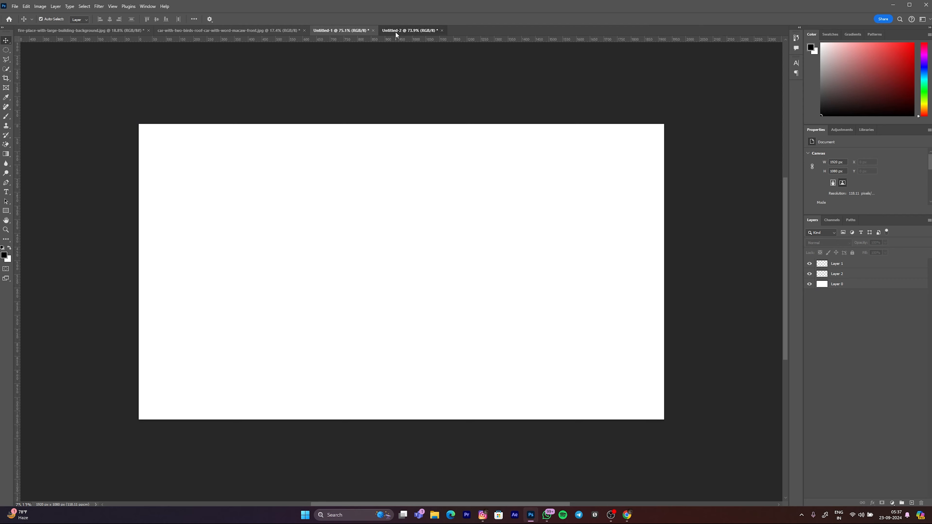
- Return to the fire-place background document, switch to File Explorer and browse the Downloads folder for a file to use
{"action": "left_click", "coordinate": [401, 32]}
{"action": "left_click", "coordinate": [86, 32]}
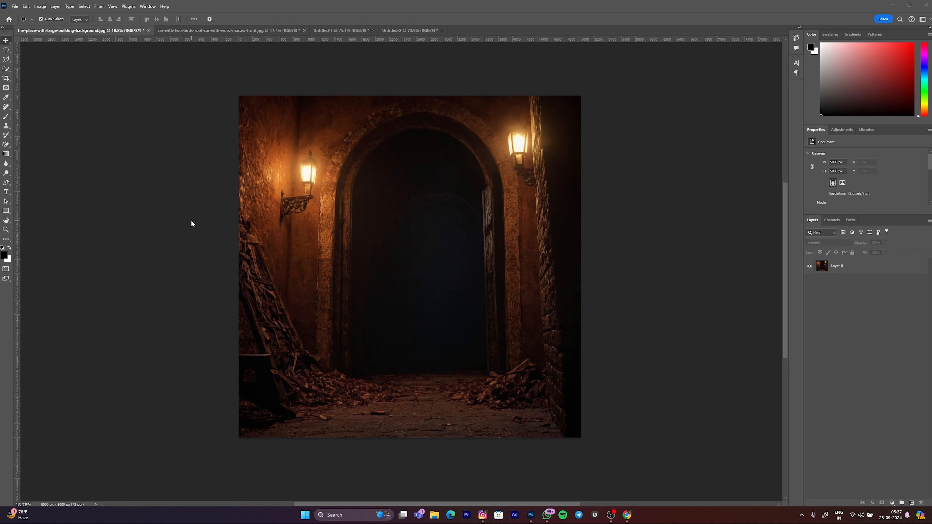
{"action": "key", "text": "super+e"}
{"action": "left_click", "coordinate": [55, 106]}
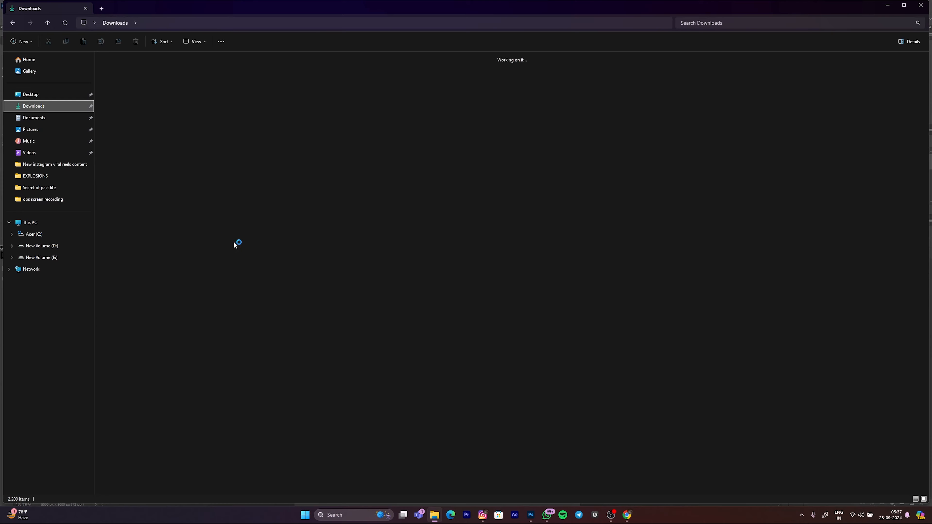
{"action": "scroll", "coordinate": [371, 400], "scroll_direction": "down", "scroll_amount": 3}
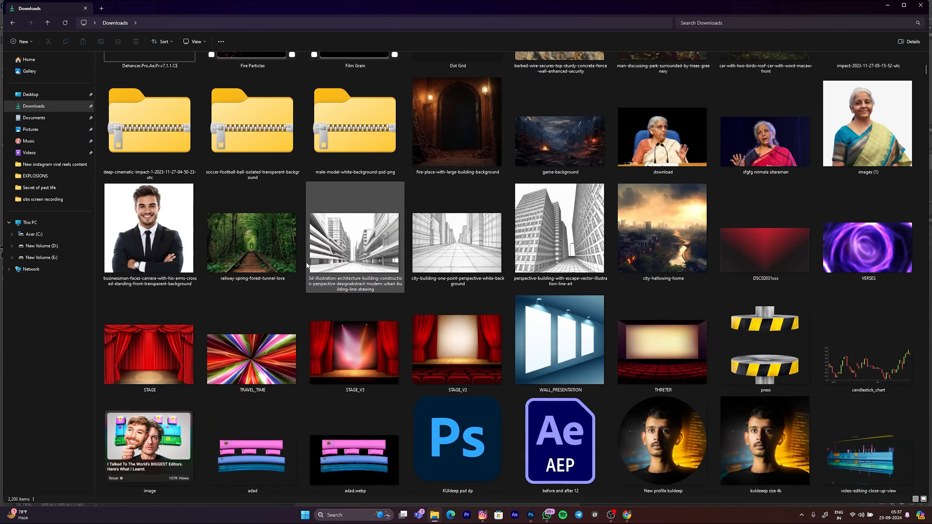
{"action": "scroll", "coordinate": [306, 264], "scroll_direction": "up", "scroll_amount": 3}
{"action": "left_click", "coordinate": [146, 339]}
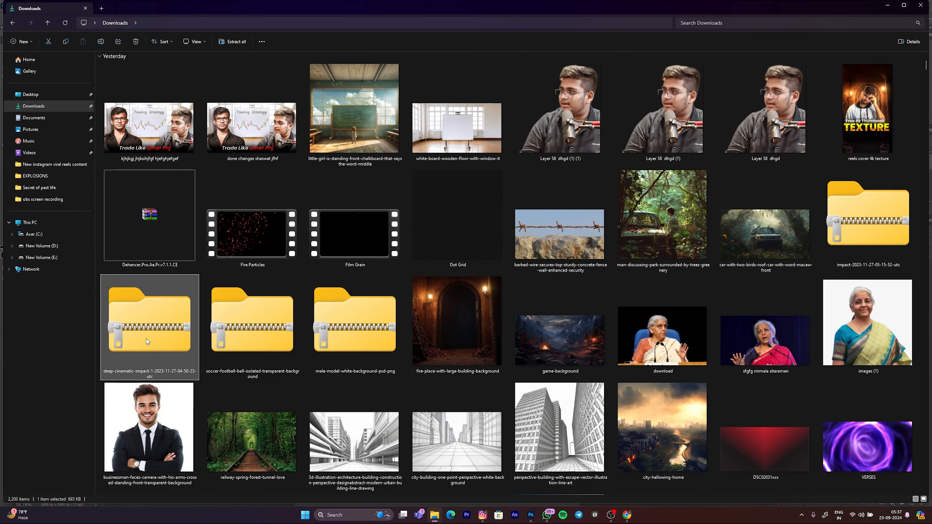
- Open the PSD from the male-model-white-background-psd-png archive and check Layer 1 by toggling its visibility
{"action": "double_click", "coordinate": [350, 348]}
{"action": "double_click", "coordinate": [153, 78]}
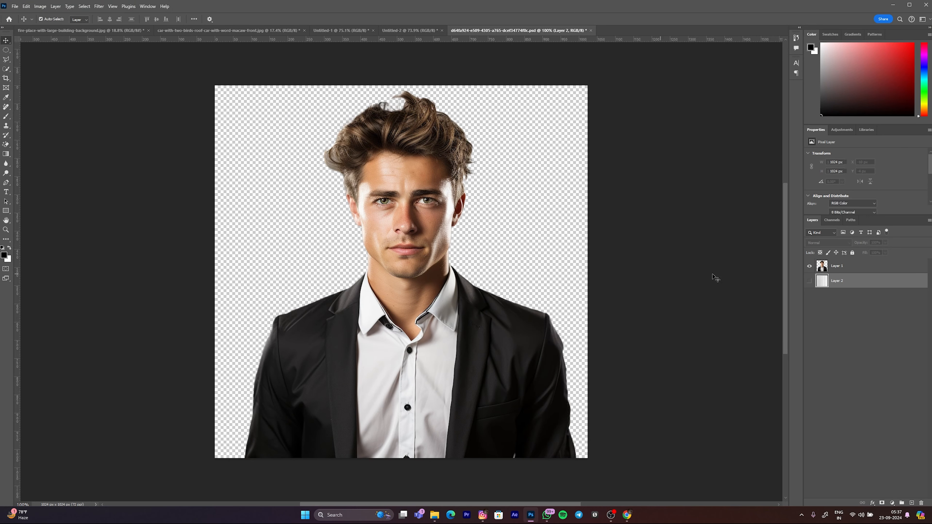
{"action": "left_click", "coordinate": [810, 266]}
{"action": "left_click", "coordinate": [821, 270]}
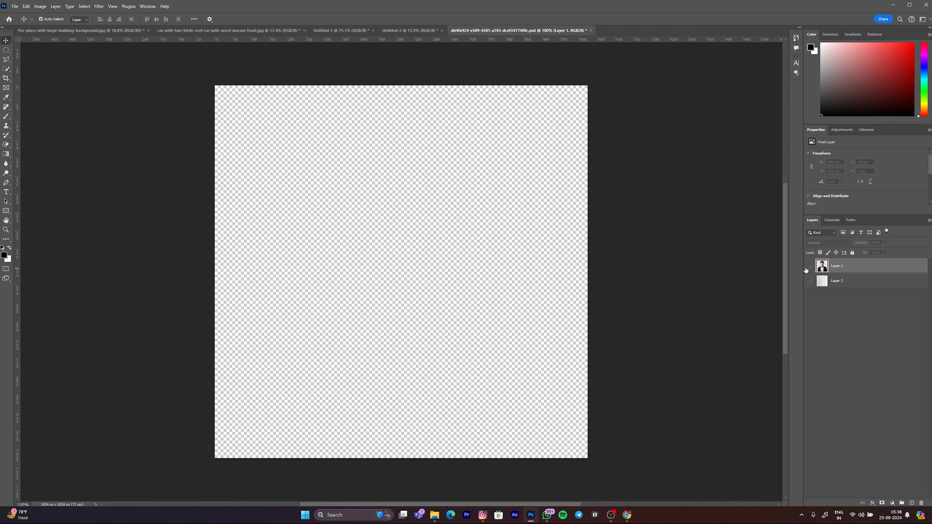
{"action": "left_click", "coordinate": [809, 266]}
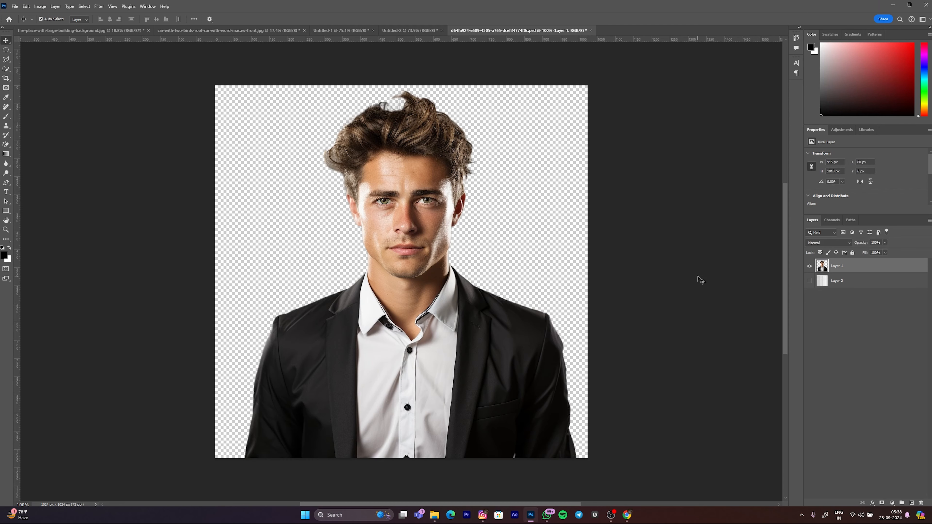
- Convert the man's Layer 1 to a smart object and place it in the fire-place-with-large-building-background document
{"action": "right_click", "coordinate": [836, 268]}
{"action": "left_click", "coordinate": [851, 405]}
{"action": "left_click_drag", "start_coordinate": [822, 268], "coordinate": [451, 221]}
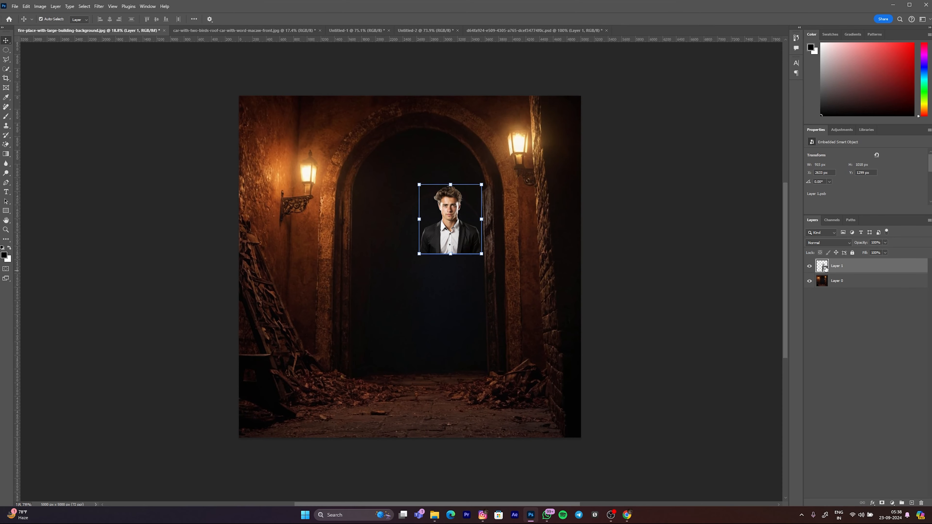
{"action": "left_click", "coordinate": [675, 230]}
- Enlarge the man to about 3538 × 3940 px and position him at the bottom of the canvas in front of the archway
{"action": "scroll", "coordinate": [446, 219], "scroll_direction": "up", "scroll_amount": 1}
{"action": "left_click_drag", "start_coordinate": [451, 224], "coordinate": [407, 393]}
{"action": "left_click_drag", "start_coordinate": [410, 348], "coordinate": [410, 63]}
{"action": "left_click_drag", "start_coordinate": [427, 124], "coordinate": [427, 168]}
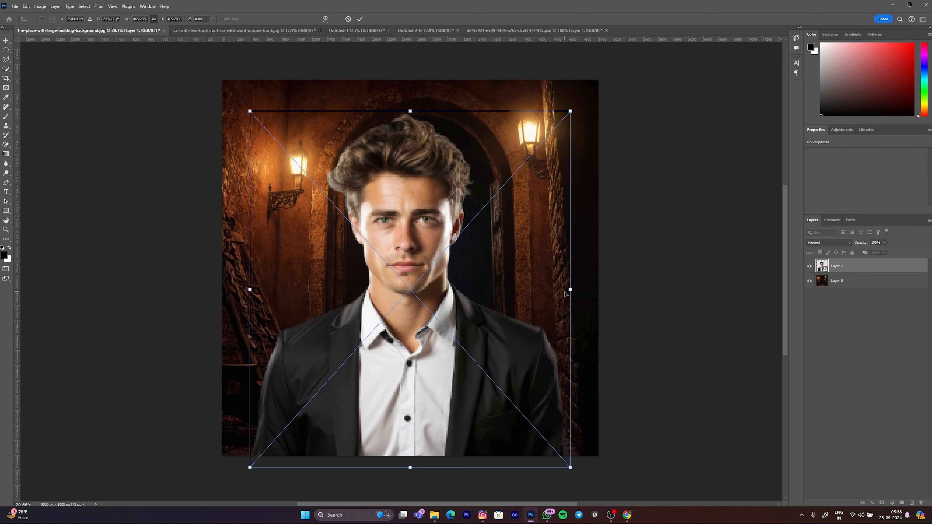
{"action": "left_click_drag", "start_coordinate": [569, 291], "coordinate": [519, 282]}
{"action": "left_click_drag", "start_coordinate": [469, 280], "coordinate": [492, 296]}
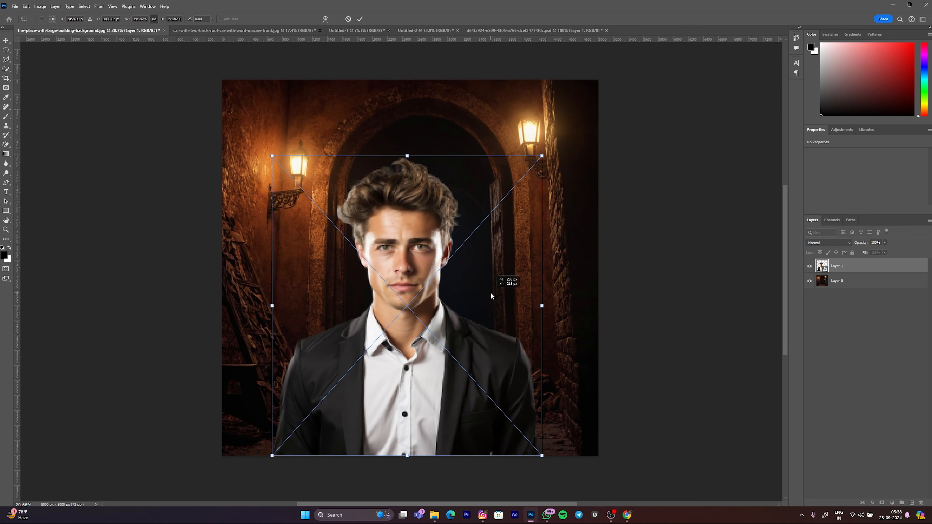
{"action": "mouse_move", "coordinate": [410, 158]}
{"action": "left_mouse_down"}
{"action": "mouse_move", "coordinate": [406, 145]}
{"action": "mouse_move", "coordinate": [424, 165]}
{"action": "left_mouse_up"}
{"action": "mouse_move", "coordinate": [416, 197]}
{"action": "left_mouse_down"}
{"action": "mouse_move", "coordinate": [412, 181]}
{"action": "mouse_move", "coordinate": [406, 192]}
{"action": "left_mouse_up"}
{"action": "key", "text": "Return"}
{"action": "left_click", "coordinate": [613, 250]}
- Try enlarging the man to about 5022 × 5592 px so he fills most of the canvas
{"action": "left_click", "coordinate": [413, 166]}
{"action": "left_click", "coordinate": [421, 162]}
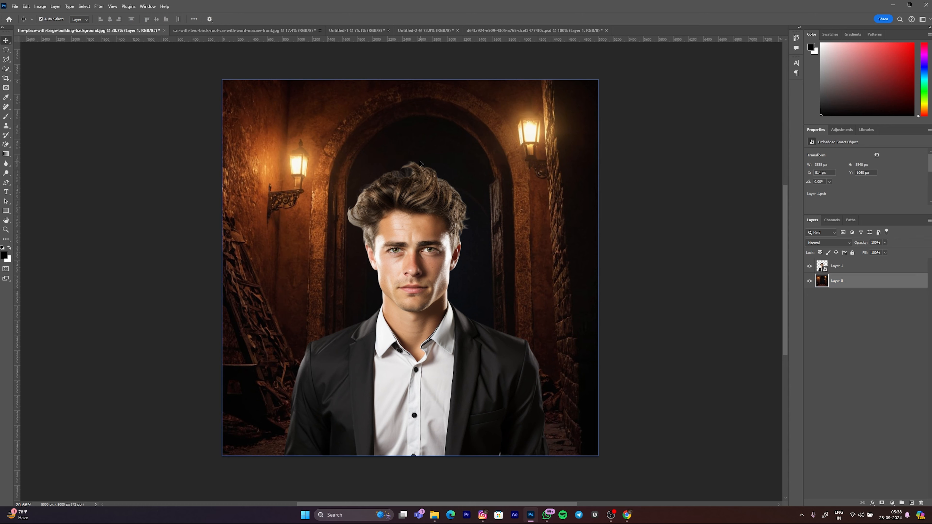
{"action": "left_click", "coordinate": [418, 166]}
{"action": "left_click_drag", "start_coordinate": [417, 159], "coordinate": [407, 182]}
{"action": "left_click_drag", "start_coordinate": [402, 370], "coordinate": [434, 266]}
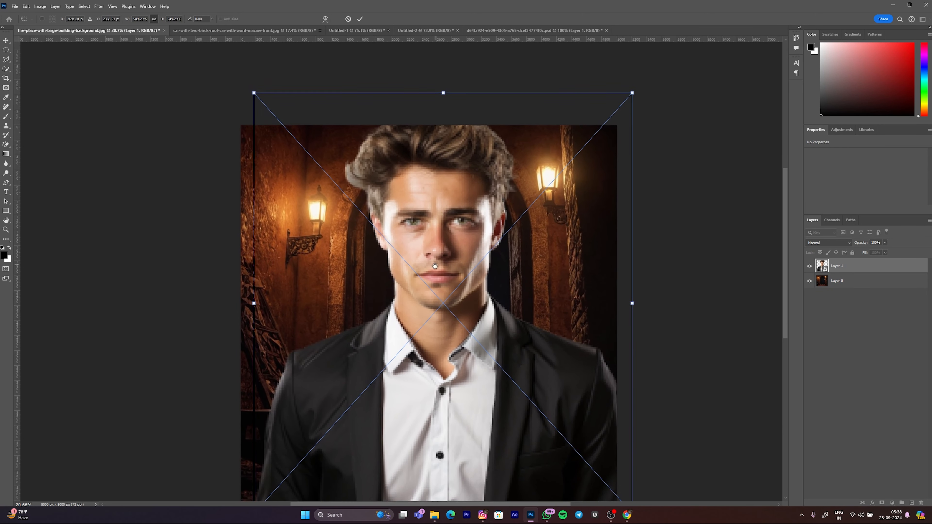
{"action": "left_click_drag", "start_coordinate": [519, 304], "coordinate": [512, 351]}
{"action": "left_click", "coordinate": [654, 280]}
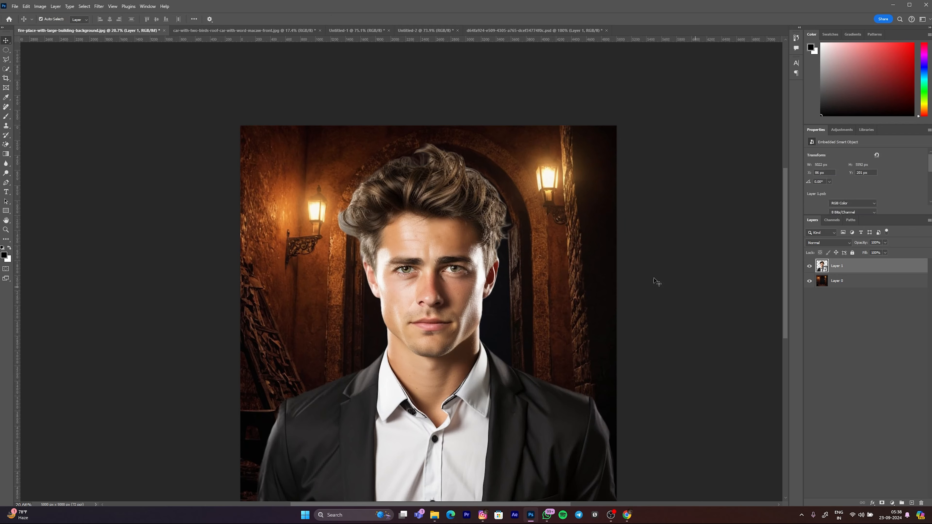
{"action": "left_click", "coordinate": [655, 279]}
{"action": "scroll", "coordinate": [512, 235], "scroll_direction": "down", "scroll_amount": 6}
{"action": "left_click_drag", "start_coordinate": [462, 286], "coordinate": [458, 287]}
{"action": "left_click", "coordinate": [631, 272]}
- Scale the man down to about 3896 × 4338 px and place him in front of the archway at about X 772, Y 943 px
{"action": "left_click", "coordinate": [482, 251]}
{"action": "left_click_drag", "start_coordinate": [463, 178], "coordinate": [463, 212]}
{"action": "left_click_drag", "start_coordinate": [445, 308], "coordinate": [449, 281]}
{"action": "left_click_drag", "start_coordinate": [557, 288], "coordinate": [521, 288]}
{"action": "left_click_drag", "start_coordinate": [494, 288], "coordinate": [516, 310]}
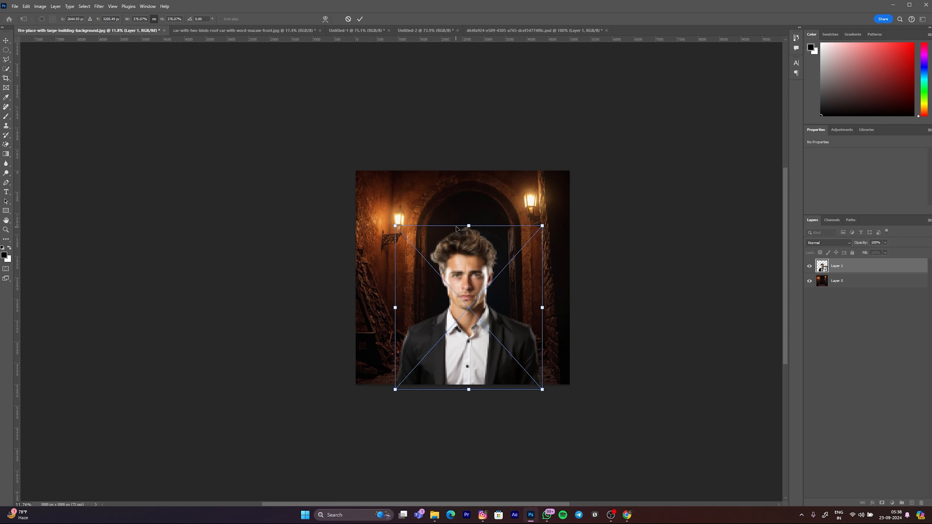
{"action": "mouse_move", "coordinate": [468, 224]}
{"action": "left_mouse_down"}
{"action": "mouse_move", "coordinate": [468, 202]}
{"action": "mouse_move", "coordinate": [469, 220]}
{"action": "left_mouse_up"}
{"action": "key", "text": "Return"}
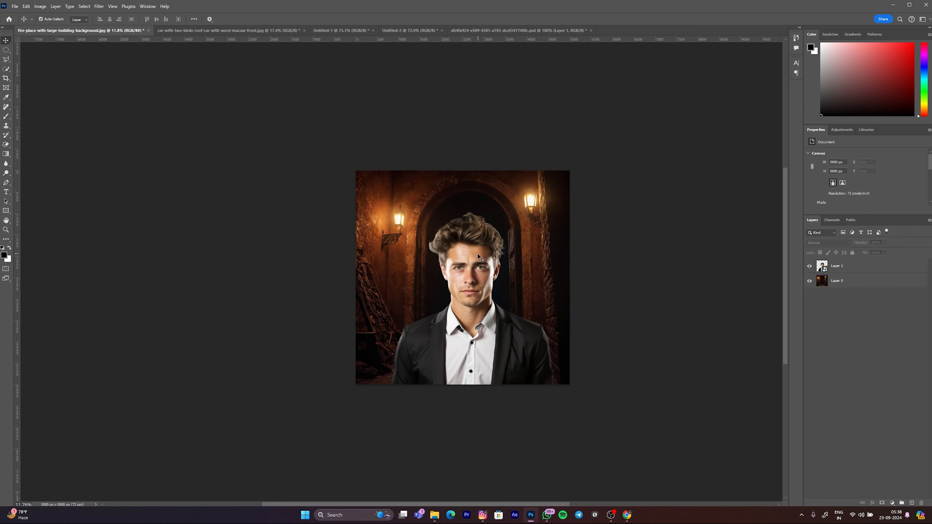
{"action": "scroll", "coordinate": [473, 267], "scroll_direction": "up", "scroll_amount": 3}
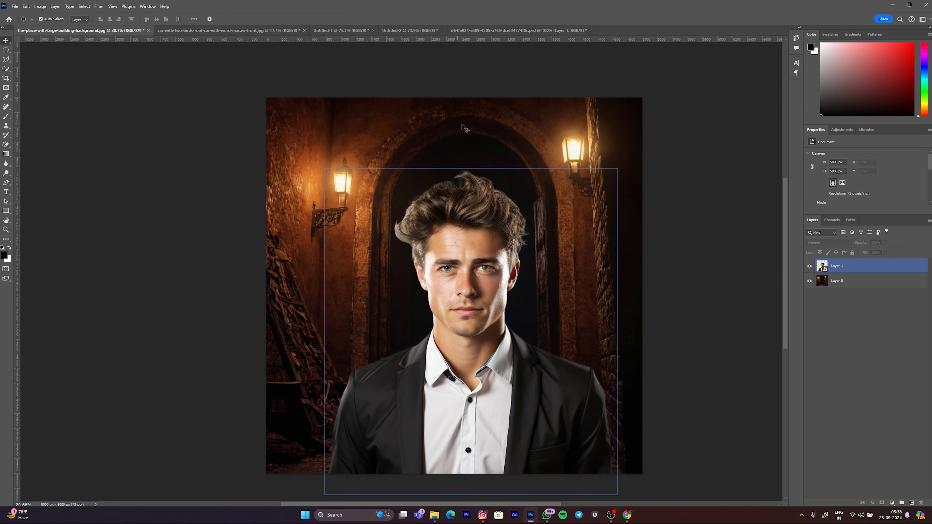
{"action": "left_click_drag", "start_coordinate": [475, 318], "coordinate": [475, 317]}
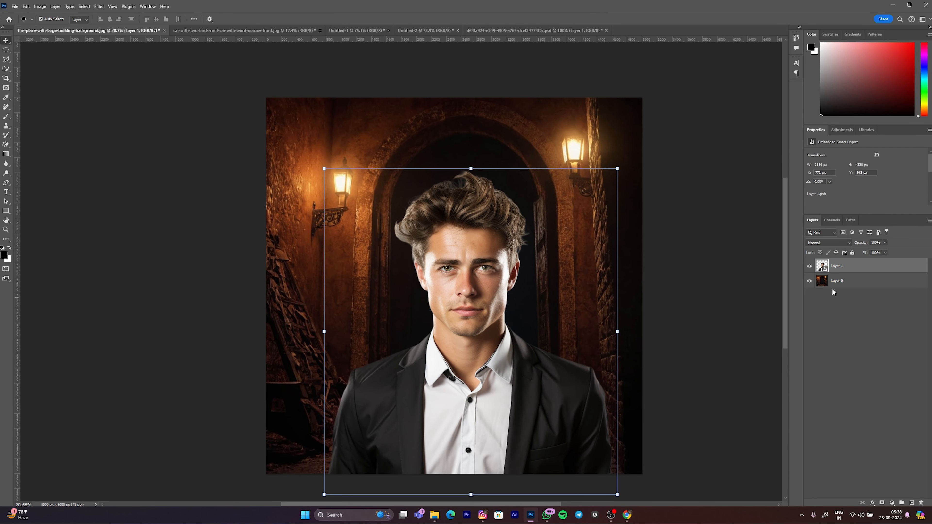
- Create a new layer and brush white arrows from the two wall lamps toward the man's head
{"action": "left_click", "coordinate": [911, 503]}
{"action": "key", "text": "b"}
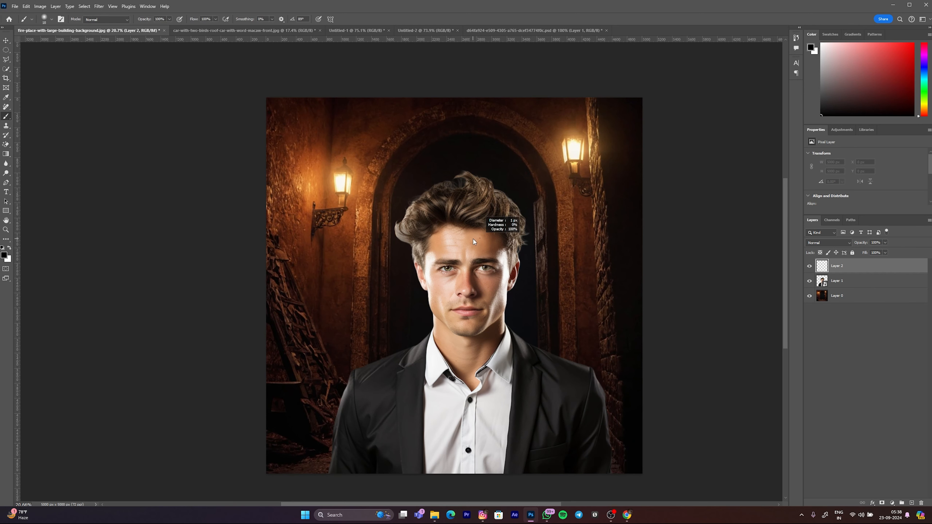
{"action": "left_click_drag", "start_coordinate": [479, 237], "coordinate": [466, 232]}
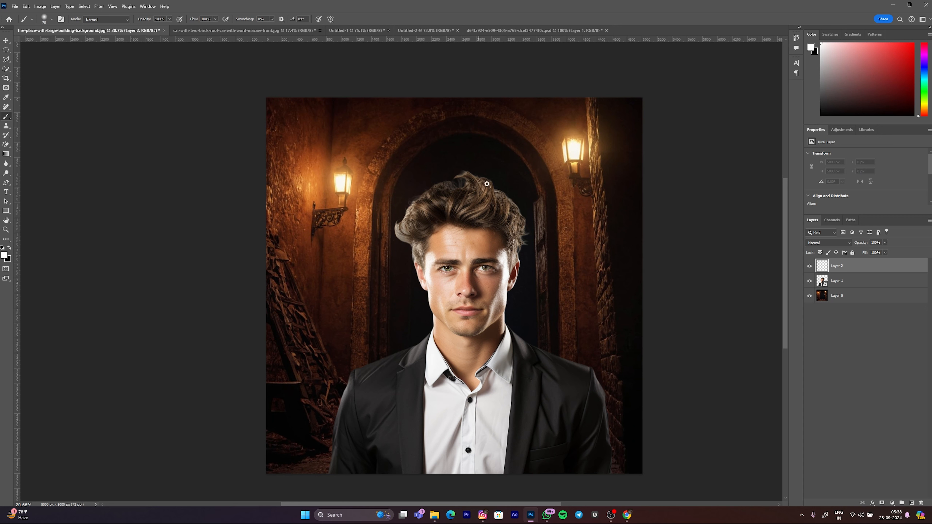
{"action": "mouse_move", "coordinate": [557, 159]}
{"action": "left_mouse_down"}
{"action": "mouse_move", "coordinate": [525, 196]}
{"action": "mouse_move", "coordinate": [533, 202]}
{"action": "mouse_move", "coordinate": [515, 187]}
{"action": "left_mouse_up"}
{"action": "left_click_drag", "start_coordinate": [346, 180], "coordinate": [388, 199]}
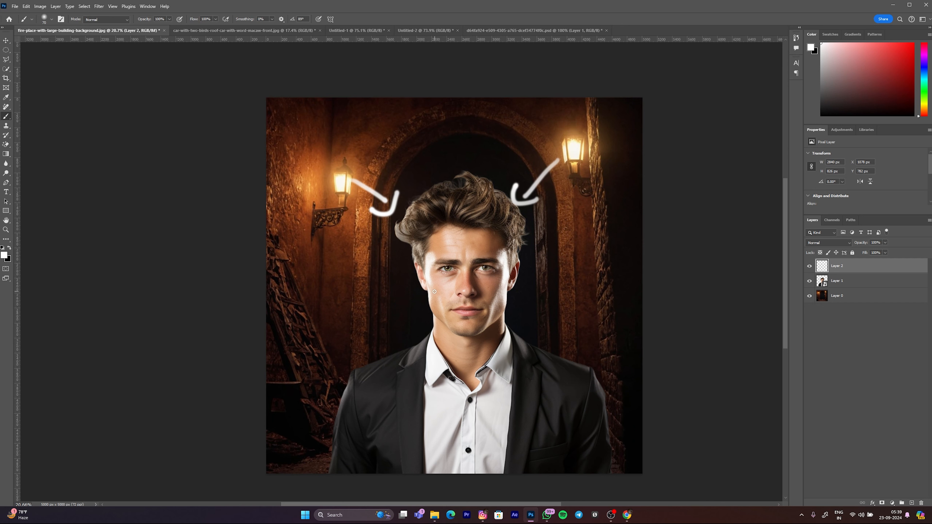
- Brush handwritten white lighting notes with pointers on both sides of the man's face, including "Dark" beside his left-hand cheek
{"action": "mouse_move", "coordinate": [380, 272]}
{"action": "left_mouse_down"}
{"action": "mouse_move", "coordinate": [354, 295]}
{"action": "mouse_move", "coordinate": [376, 322]}
{"action": "mouse_move", "coordinate": [352, 335]}
{"action": "left_mouse_up"}
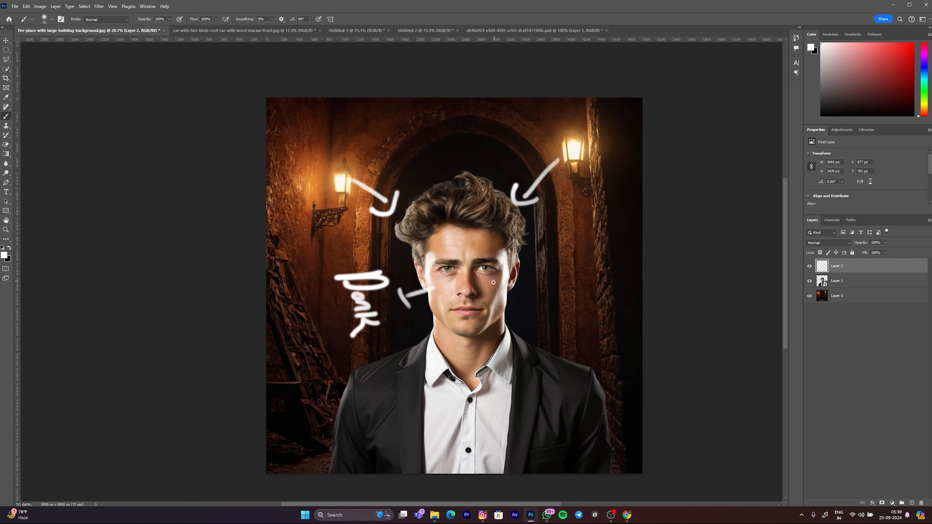
{"action": "left_click_drag", "start_coordinate": [543, 266], "coordinate": [533, 294]}
{"action": "left_click_drag", "start_coordinate": [572, 250], "coordinate": [564, 256]}
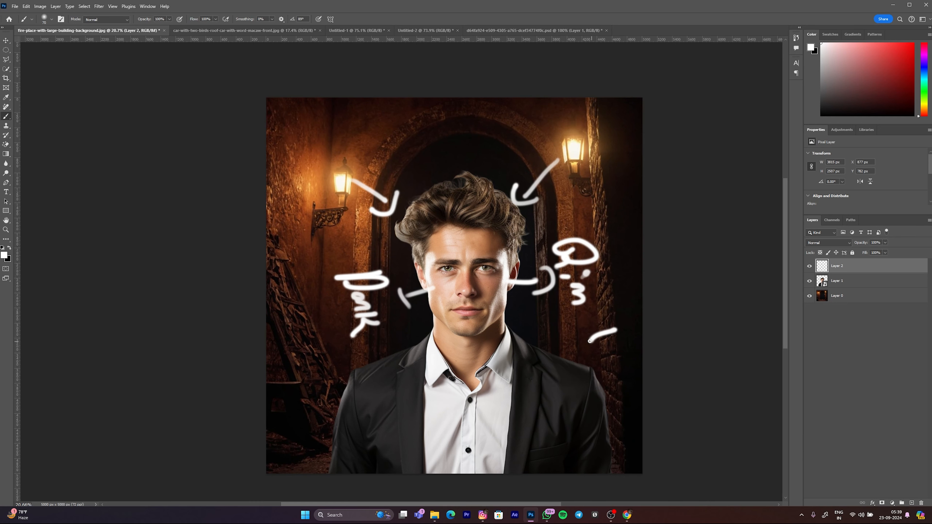
{"action": "left_click_drag", "start_coordinate": [589, 341], "coordinate": [599, 360]}
- Undo the last brush stroke and hide the annotation layer
{"action": "scroll", "coordinate": [550, 330], "scroll_direction": "down", "scroll_amount": 2}
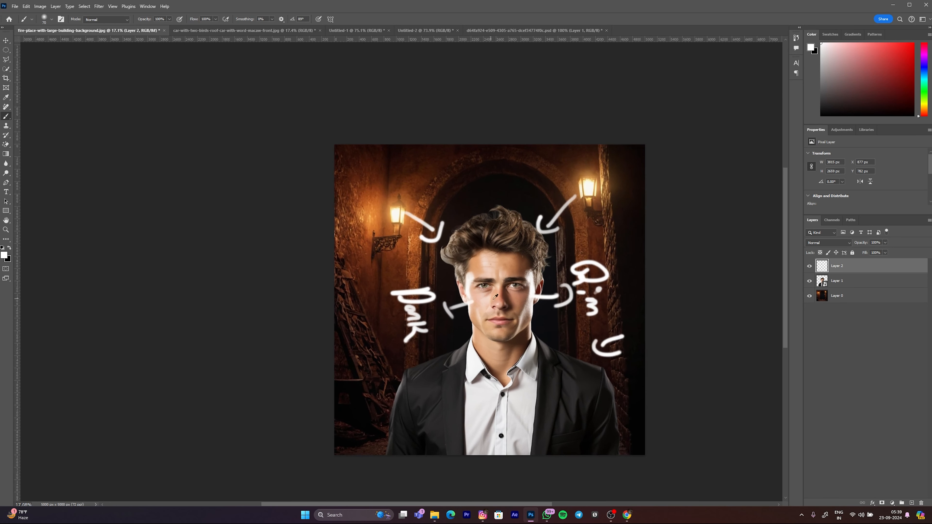
{"action": "key", "text": "ctrl+z"}
{"action": "left_click", "coordinate": [809, 266]}
{"action": "key", "text": "v"}
{"action": "scroll", "coordinate": [451, 237], "scroll_direction": "down", "scroll_amount": 4}
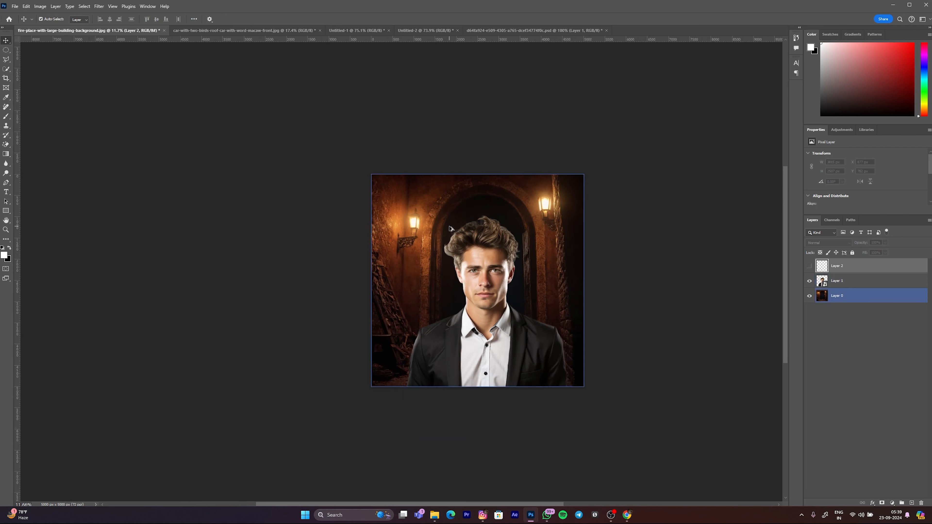
- Shift the man slightly left in the composition to about X 719 px
{"action": "scroll", "coordinate": [476, 251], "scroll_direction": "up", "scroll_amount": 4}
{"action": "left_click_drag", "start_coordinate": [481, 284], "coordinate": [480, 284]}
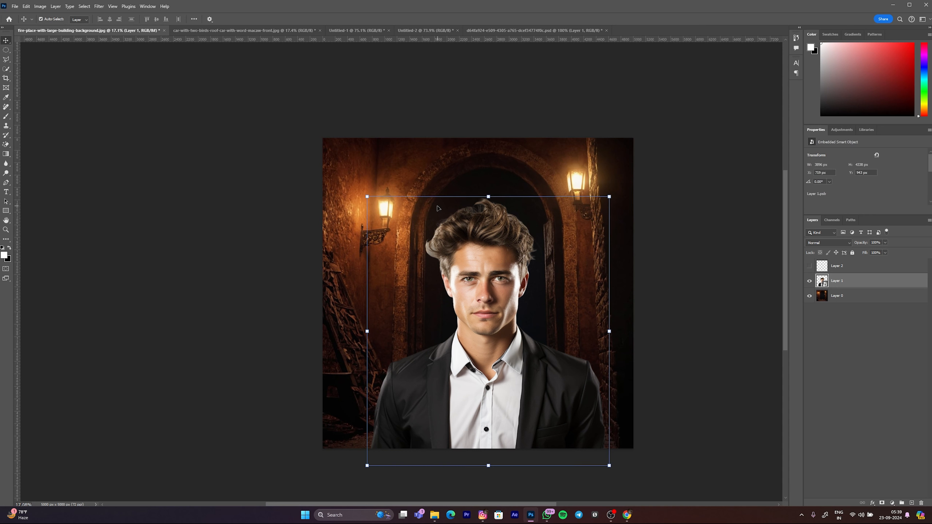
- Duplicate the background Layer 0 and convert the copy to a smart object
{"action": "left_click", "coordinate": [838, 295]}
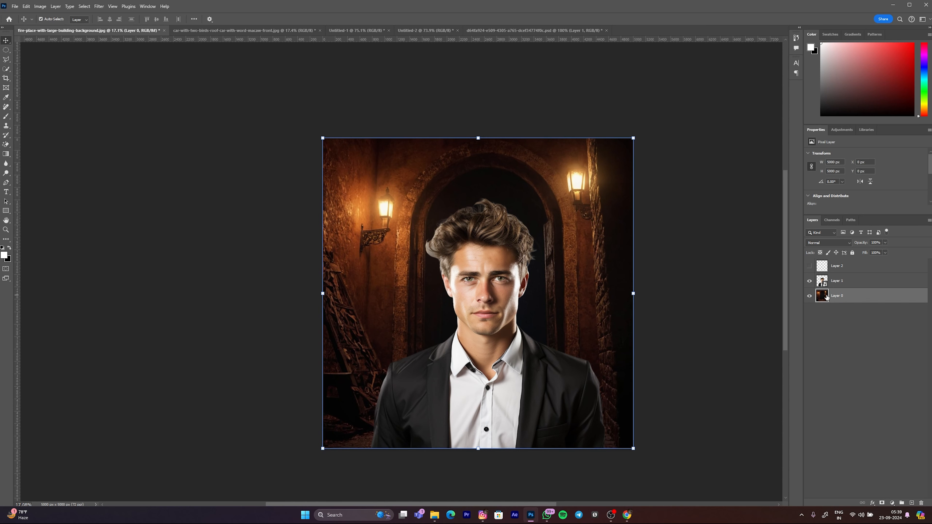
{"action": "key", "text": "ctrl+j"}
{"action": "right_click", "coordinate": [831, 298]}
{"action": "left_click", "coordinate": [859, 446]}
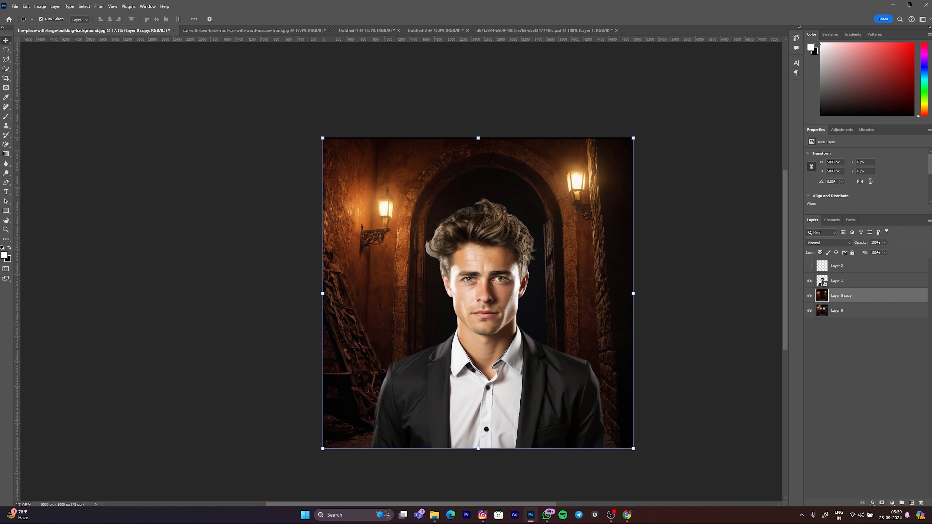
{"action": "left_click", "coordinate": [824, 312]}
{"action": "left_click", "coordinate": [823, 298]}
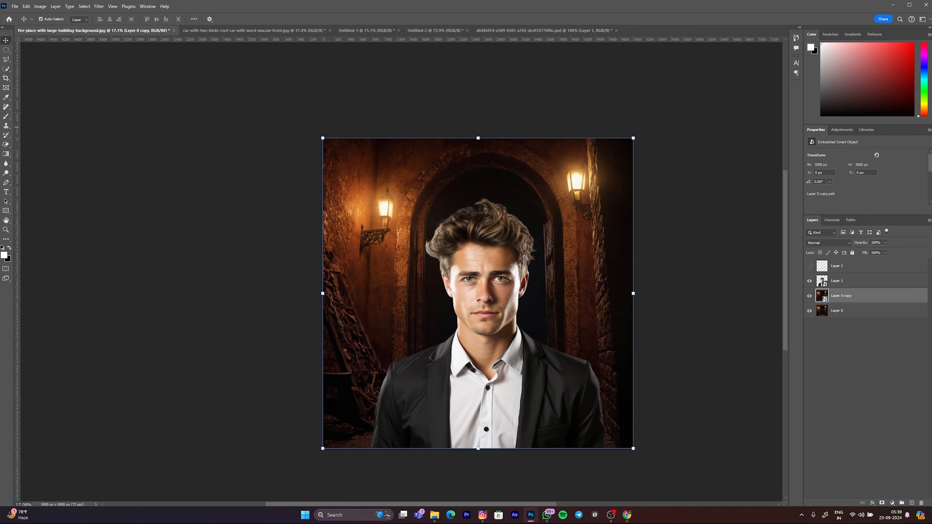
- Apply a Gaussian Blur with a 1.6 px radius to Layer 0 copy and collapse its smart filter list
{"action": "left_click", "coordinate": [99, 6]}
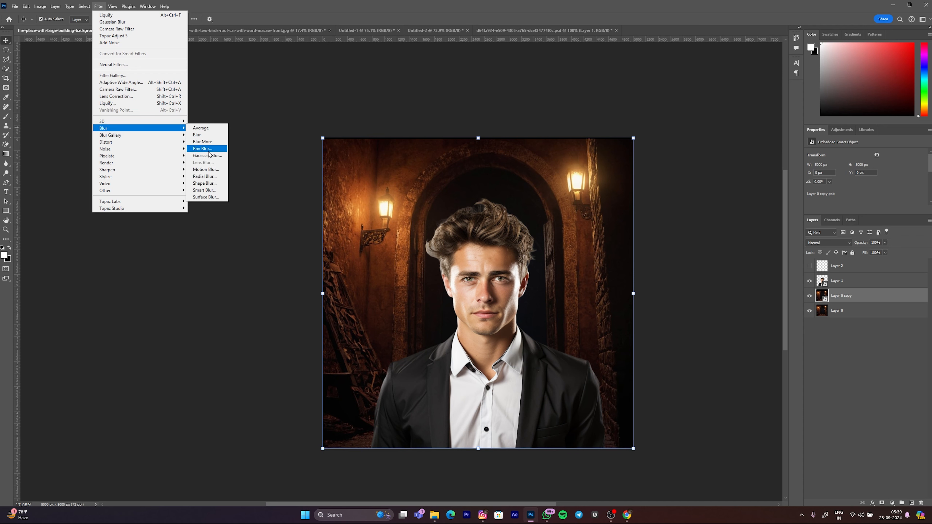
{"action": "left_click", "coordinate": [214, 156]}
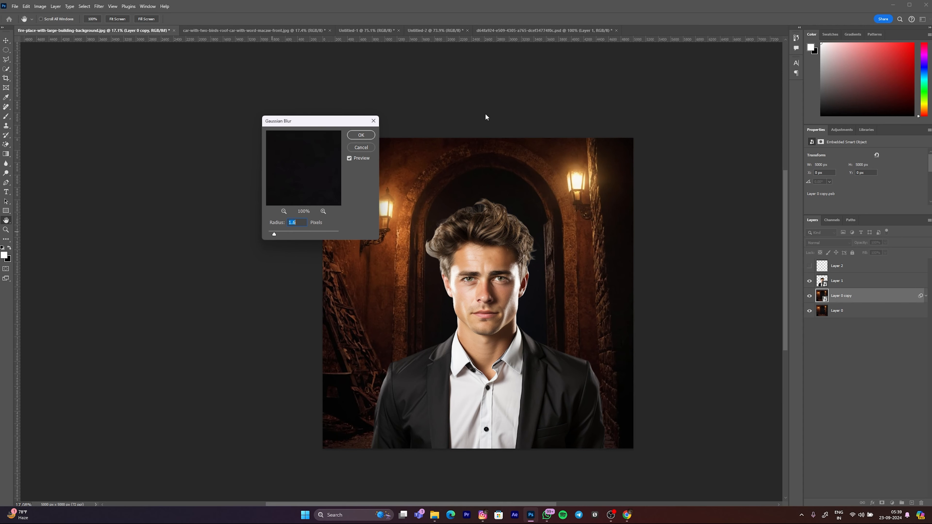
{"action": "left_click", "coordinate": [360, 136]}
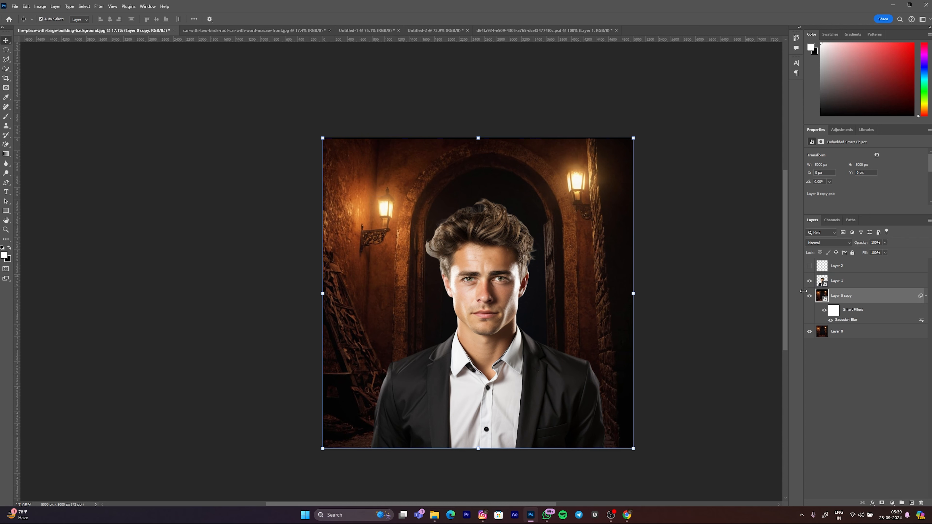
{"action": "left_click", "coordinate": [926, 296]}
{"action": "left_click", "coordinate": [880, 348]}
{"action": "left_click", "coordinate": [834, 282]}
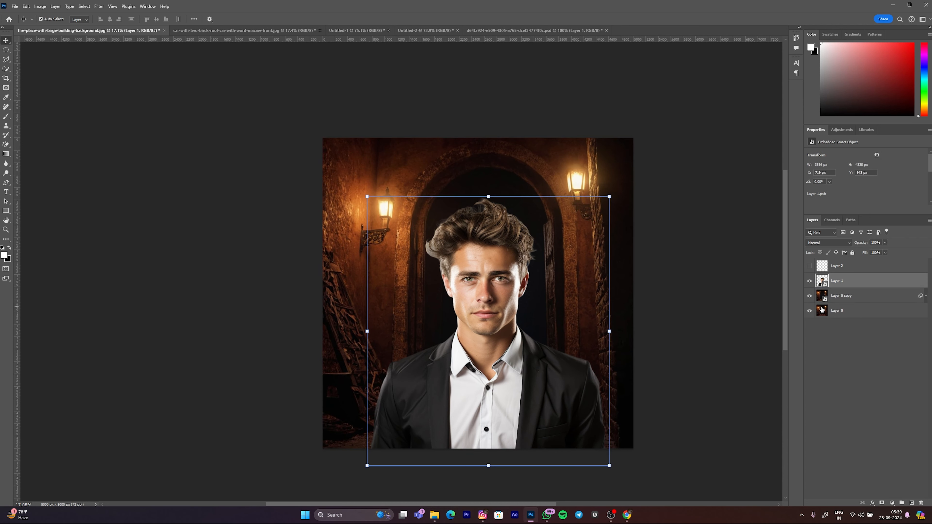
- Open the Camera Raw Filter for Layer 0 copy
{"action": "left_click", "coordinate": [829, 311]}
{"action": "left_click", "coordinate": [821, 298]}
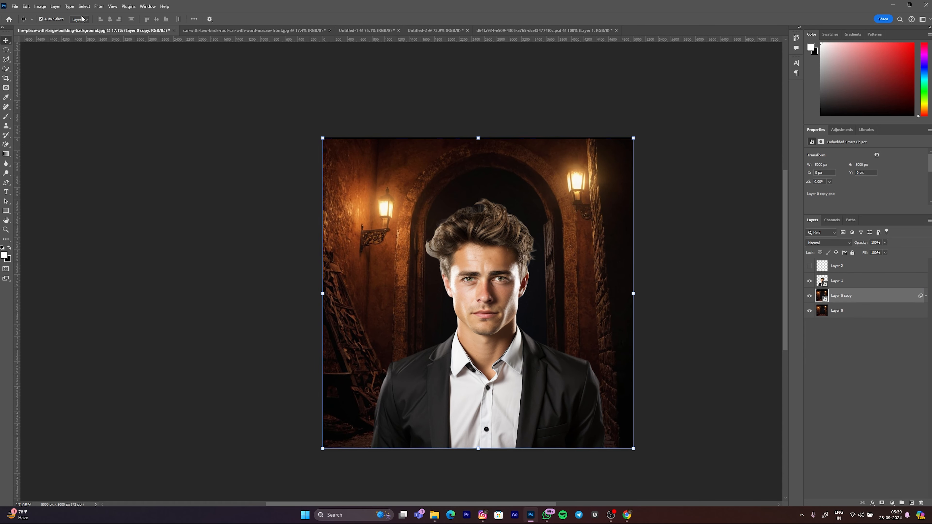
{"action": "left_click", "coordinate": [84, 4]}
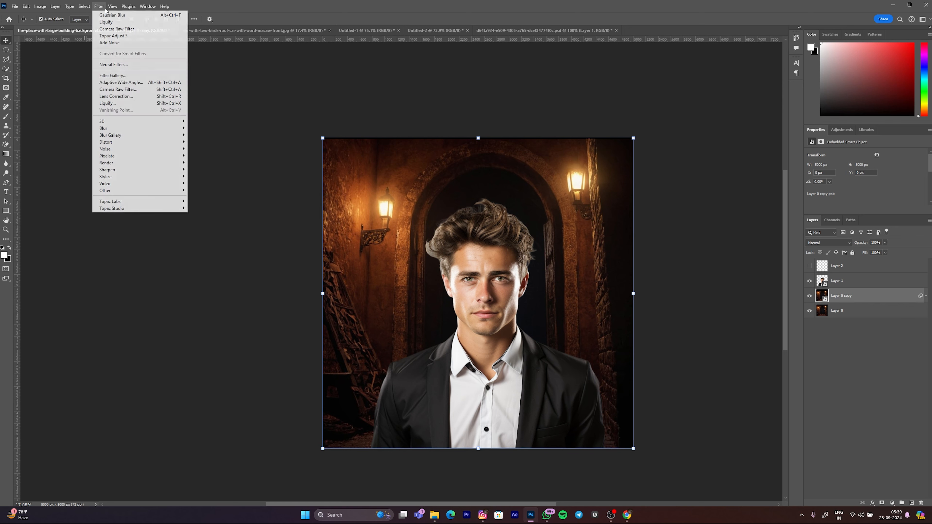
{"action": "left_click", "coordinate": [128, 90]}
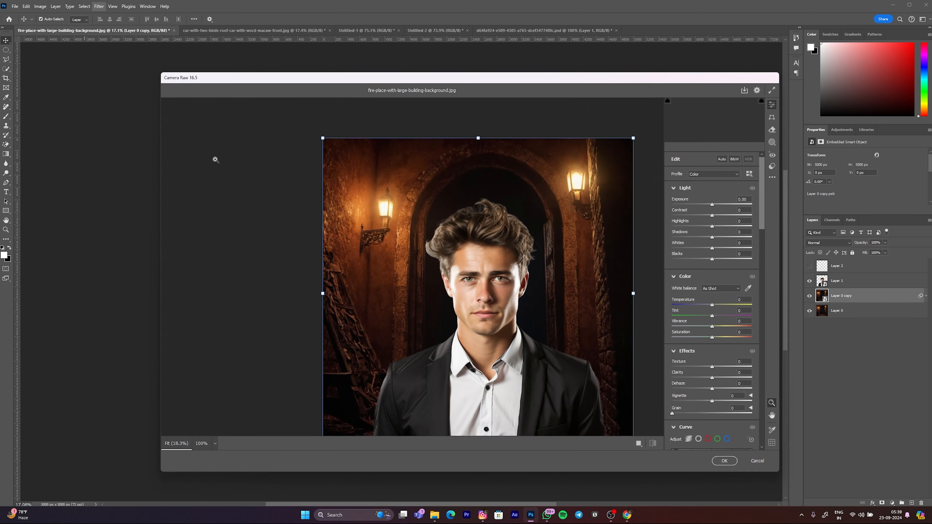
{"action": "scroll", "coordinate": [351, 188], "scroll_direction": "down", "scroll_amount": 5}
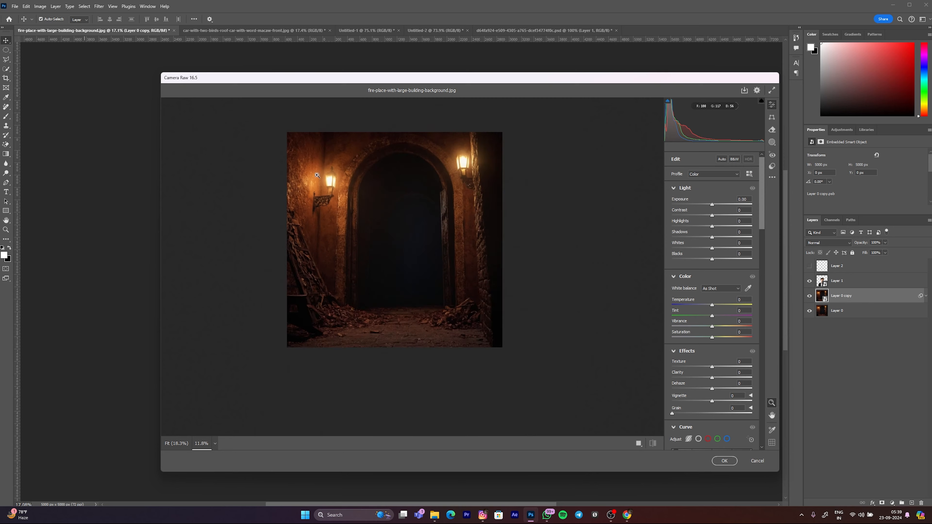
{"action": "scroll", "coordinate": [317, 151], "scroll_direction": "up", "scroll_amount": 4}
- Raise the background's Exposure to +0.05 in the Camera Raw light adjustments
{"action": "left_click_drag", "start_coordinate": [712, 199], "coordinate": [728, 208]}
{"action": "key", "text": "ctrl+z"}
{"action": "scroll", "coordinate": [509, 222], "scroll_direction": "down", "scroll_amount": 7}
{"action": "scroll", "coordinate": [429, 224], "scroll_direction": "up", "scroll_amount": 5}
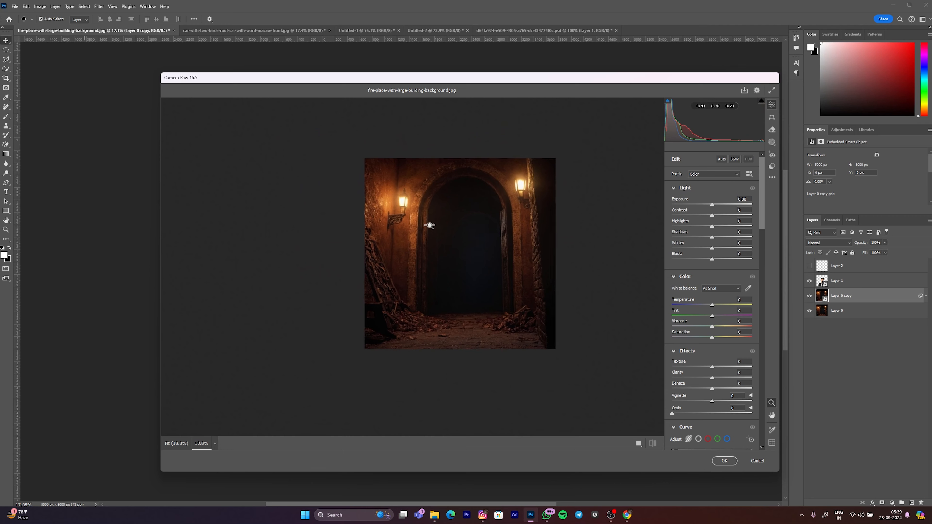
{"action": "scroll", "coordinate": [606, 225], "scroll_direction": "up", "scroll_amount": 3}
{"action": "scroll", "coordinate": [617, 224], "scroll_direction": "up", "scroll_amount": 1}
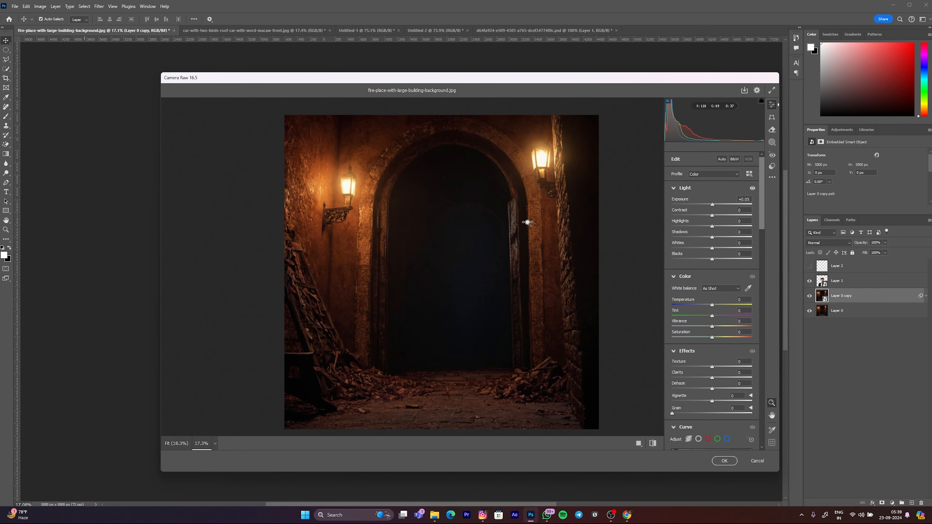
{"action": "scroll", "coordinate": [528, 223], "scroll_direction": "down", "scroll_amount": 5}
- Set the background's Highlights to +17 to brighten the lamps
{"action": "mouse_move", "coordinate": [705, 216]}
{"action": "left_mouse_down"}
{"action": "mouse_move", "coordinate": [748, 215]}
{"action": "mouse_move", "coordinate": [646, 215]}
{"action": "mouse_move", "coordinate": [755, 216]}
{"action": "mouse_move", "coordinate": [707, 209]}
{"action": "left_mouse_up"}
{"action": "mouse_move", "coordinate": [530, 222]}
{"action": "left_mouse_down"}
{"action": "mouse_move", "coordinate": [508, 219]}
{"action": "mouse_move", "coordinate": [560, 215]}
{"action": "mouse_move", "coordinate": [516, 222]}
{"action": "left_mouse_up"}
{"action": "left_click_drag", "start_coordinate": [710, 227], "coordinate": [724, 226]}
{"action": "left_click_drag", "start_coordinate": [545, 157], "coordinate": [554, 157]}
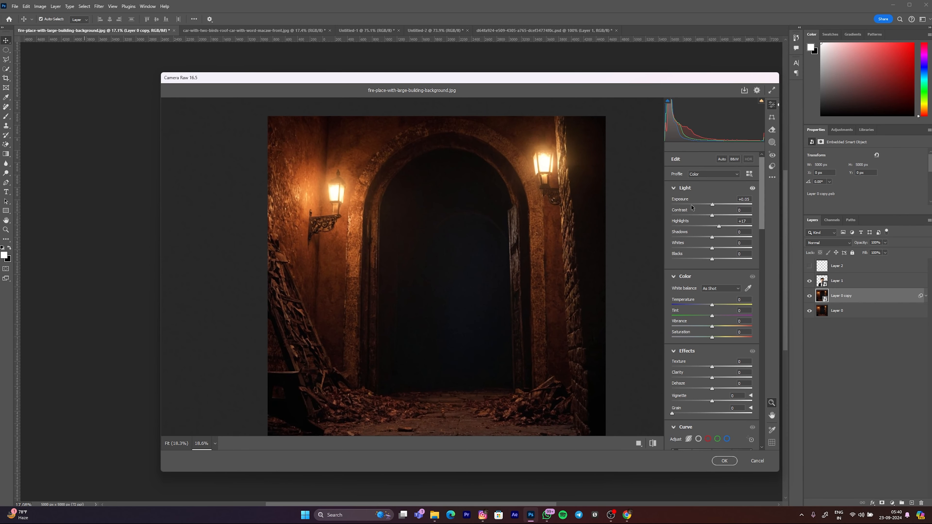
- Set the background's Shadows to +25, Whites to +27 and Blacks to +7
{"action": "left_click_drag", "start_coordinate": [476, 272], "coordinate": [401, 312]}
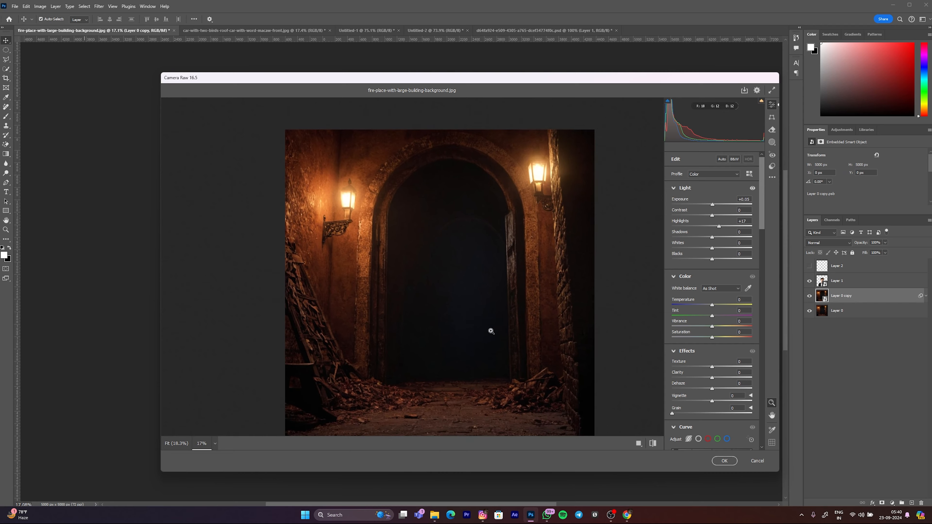
{"action": "left_click_drag", "start_coordinate": [585, 293], "coordinate": [649, 277]}
{"action": "left_click_drag", "start_coordinate": [713, 239], "coordinate": [734, 249]}
{"action": "key", "text": "ctrl+z"}
{"action": "left_click_drag", "start_coordinate": [528, 256], "coordinate": [463, 233]}
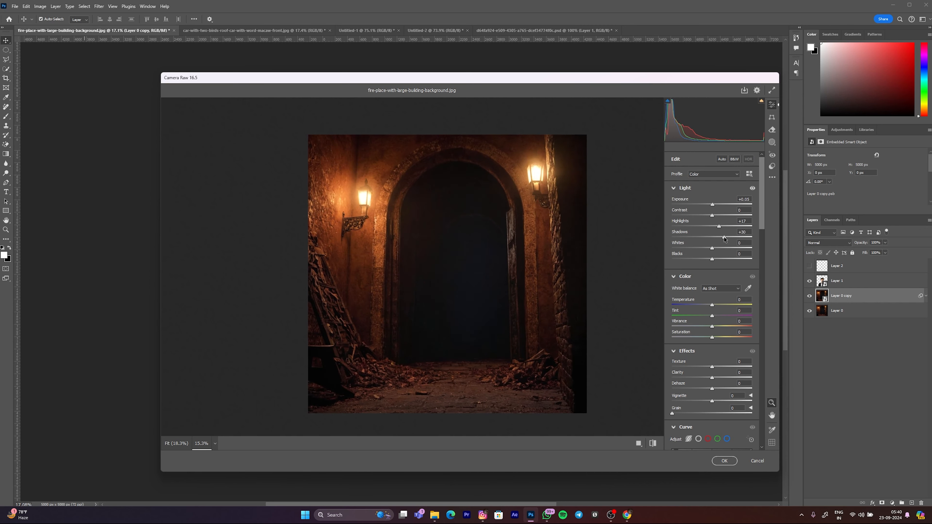
{"action": "left_click_drag", "start_coordinate": [705, 249], "coordinate": [713, 260]}
{"action": "left_click_drag", "start_coordinate": [729, 248], "coordinate": [850, 264]}
{"action": "left_click_drag", "start_coordinate": [795, 255], "coordinate": [714, 276]}
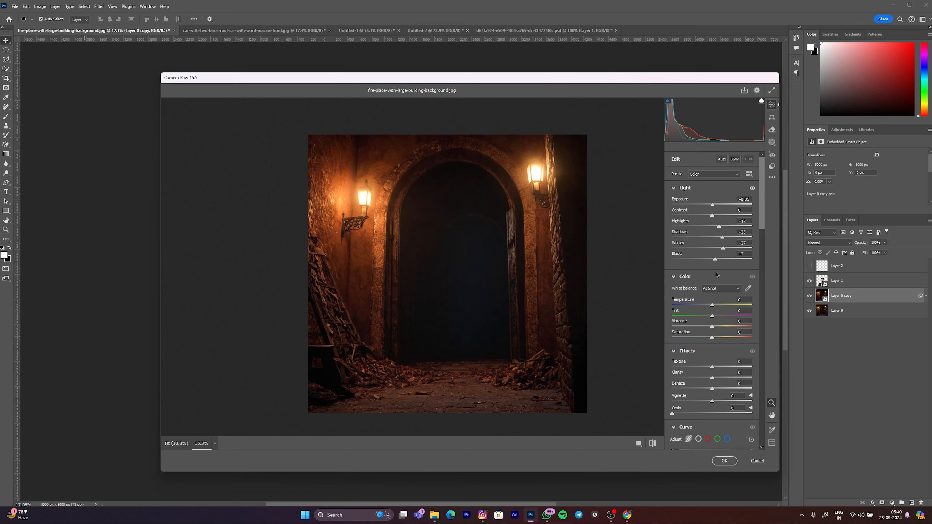
- Set the background's Vibrance to +10, Texture to +6, Clarity to +5, Dehaze to +9 and Vignette to -9
{"action": "scroll", "coordinate": [505, 243], "scroll_direction": "down", "scroll_amount": 2}
{"action": "scroll", "coordinate": [484, 280], "scroll_direction": "up", "scroll_amount": 3}
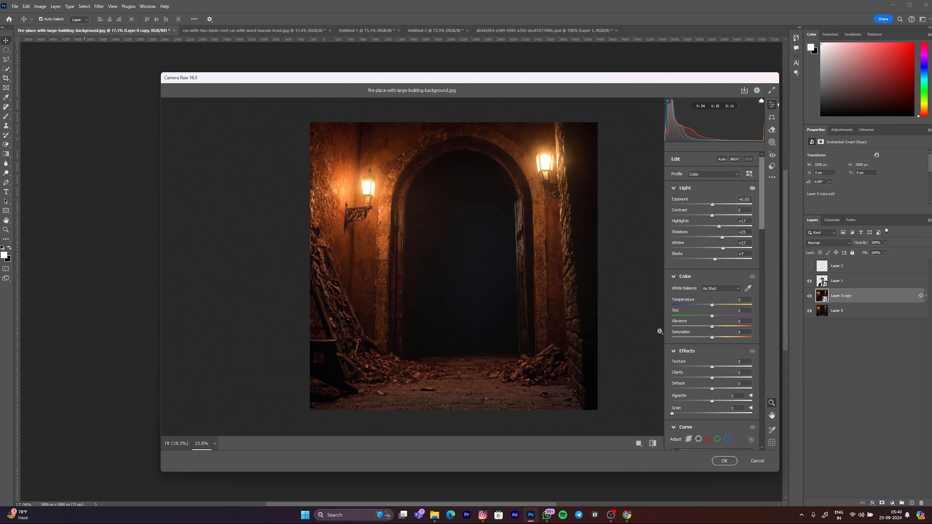
{"action": "left_click_drag", "start_coordinate": [711, 329], "coordinate": [720, 330]}
{"action": "scroll", "coordinate": [479, 277], "scroll_direction": "down", "scroll_amount": 3}
{"action": "scroll", "coordinate": [480, 279], "scroll_direction": "up", "scroll_amount": 4}
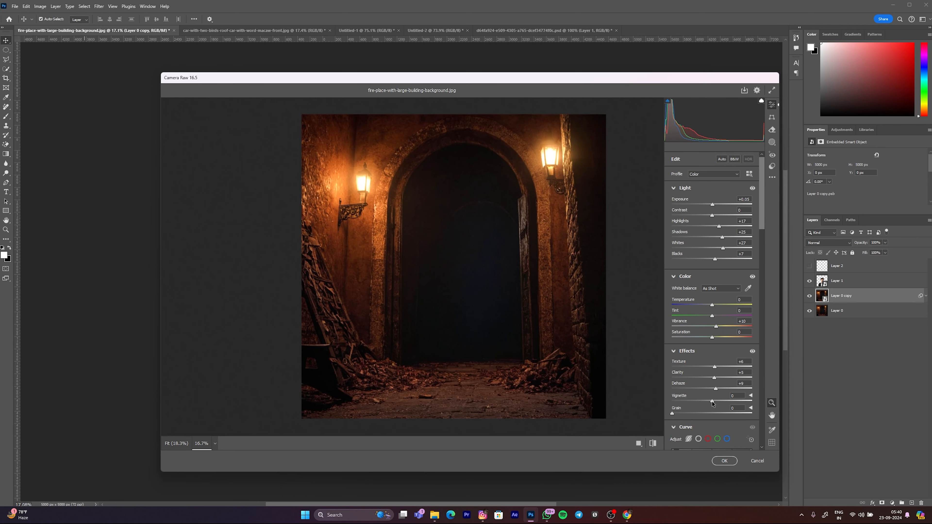
{"action": "scroll", "coordinate": [587, 348], "scroll_direction": "down", "scroll_amount": 2}
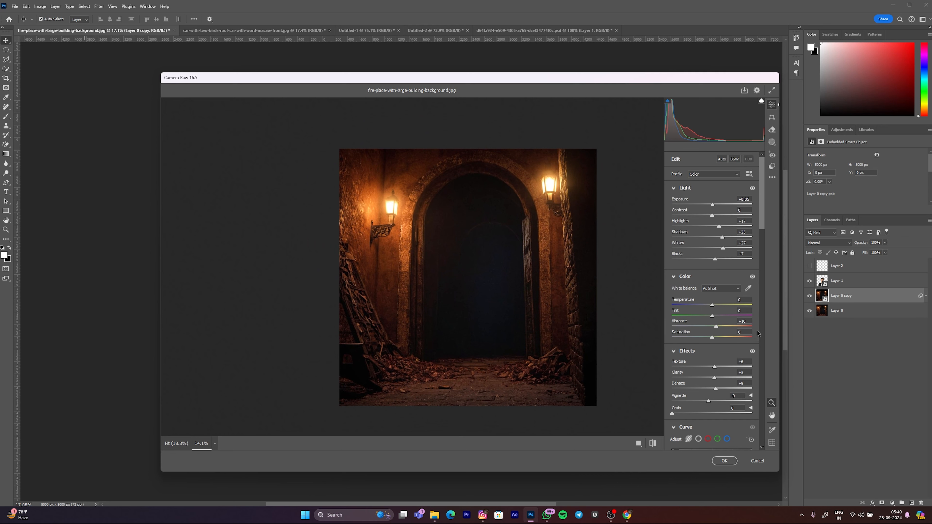
- Color grade the background with warm orange shadows, highlights and midtones, setting the midtones to hue 34 and saturation 15
{"action": "scroll", "coordinate": [718, 368], "scroll_direction": "down", "scroll_amount": 5}
{"action": "scroll", "coordinate": [718, 371], "scroll_direction": "down", "scroll_amount": 5}
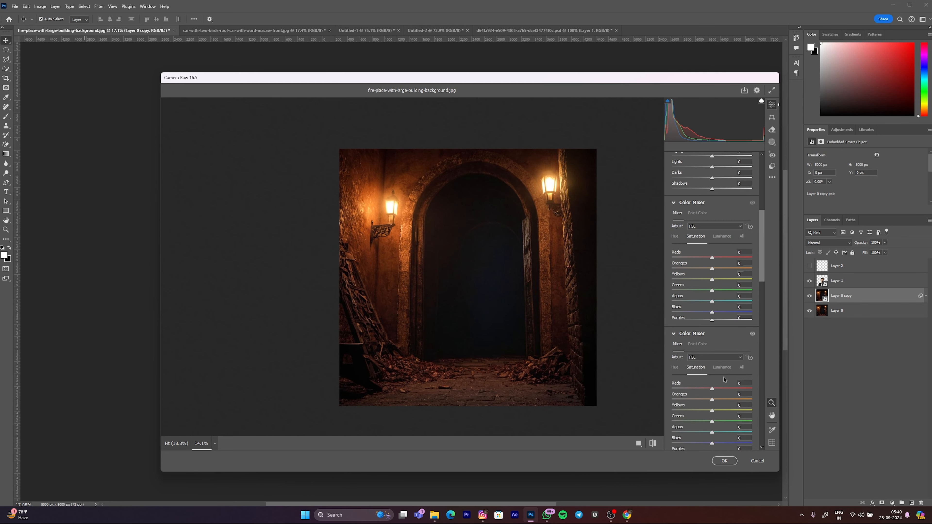
{"action": "scroll", "coordinate": [451, 272], "scroll_direction": "down", "scroll_amount": 2}
{"action": "scroll", "coordinate": [452, 271], "scroll_direction": "up", "scroll_amount": 2}
{"action": "scroll", "coordinate": [416, 266], "scroll_direction": "down", "scroll_amount": 2}
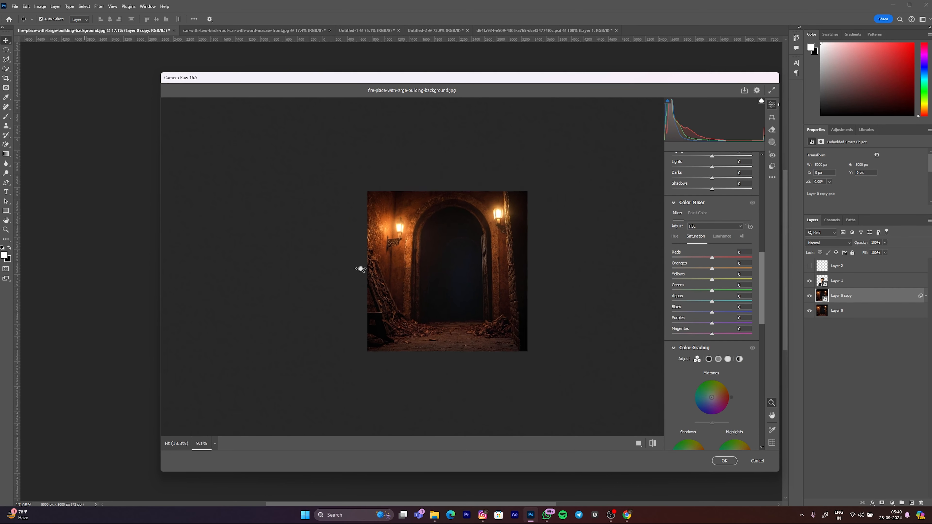
{"action": "scroll", "coordinate": [484, 253], "scroll_direction": "up", "scroll_amount": 2}
{"action": "scroll", "coordinate": [494, 256], "scroll_direction": "up", "scroll_amount": 1}
{"action": "scroll", "coordinate": [704, 311], "scroll_direction": "down", "scroll_amount": 3}
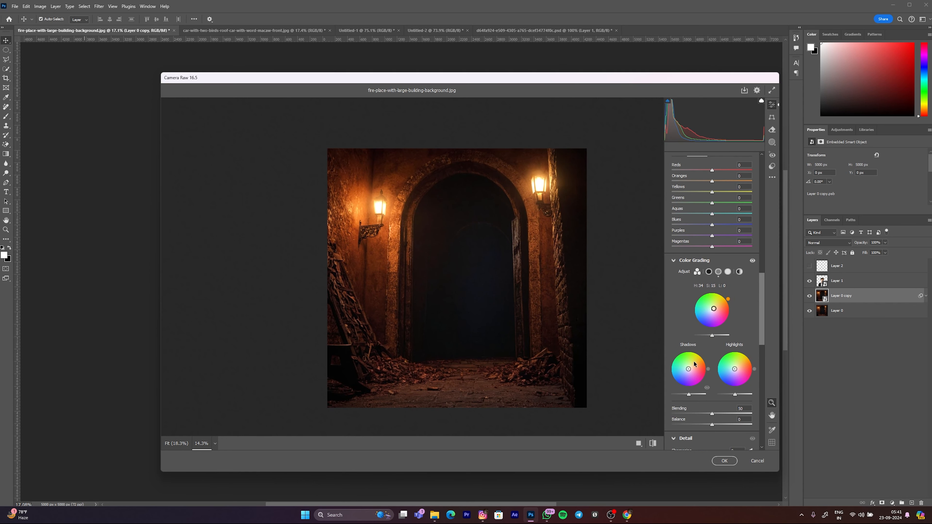
{"action": "left_click_drag", "start_coordinate": [688, 370], "coordinate": [733, 370]}
{"action": "scroll", "coordinate": [441, 285], "scroll_direction": "down", "scroll_amount": 1}
{"action": "scroll", "coordinate": [450, 304], "scroll_direction": "up", "scroll_amount": 2}
{"action": "scroll", "coordinate": [444, 293], "scroll_direction": "down", "scroll_amount": 2}
- Set Sharpening to 12, Noise Reduction to 12 and Color Noise Reduction to 6, and apply the Camera Raw edits
{"action": "scroll", "coordinate": [672, 355], "scroll_direction": "down", "scroll_amount": 3}
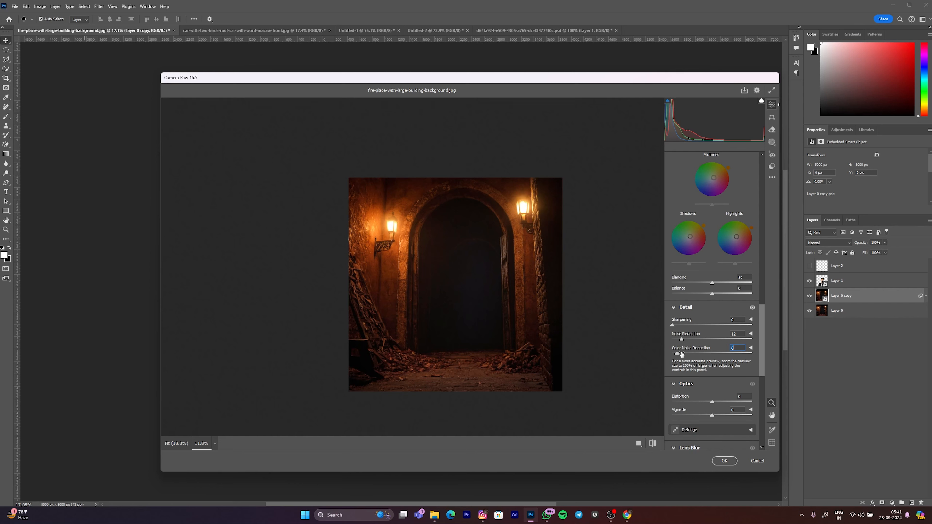
{"action": "scroll", "coordinate": [532, 313], "scroll_direction": "up", "scroll_amount": 1}
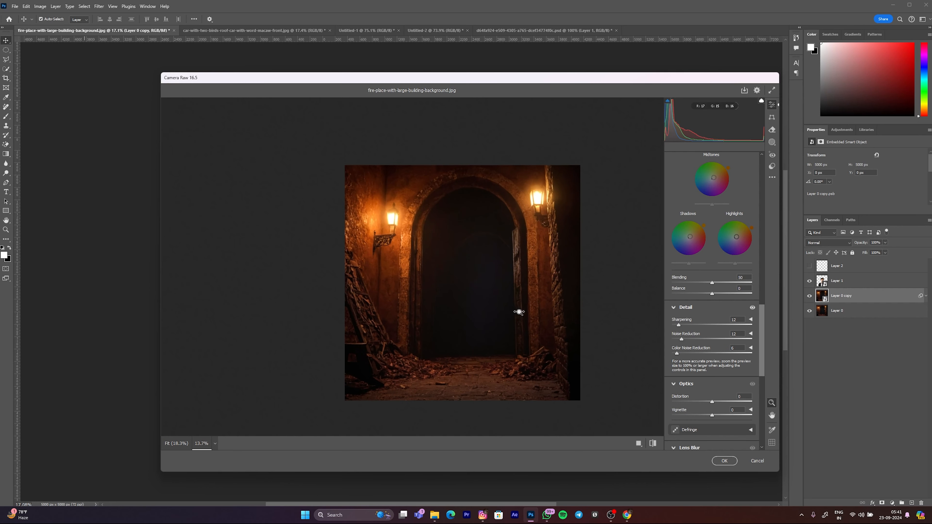
{"action": "left_click", "coordinate": [724, 461]}
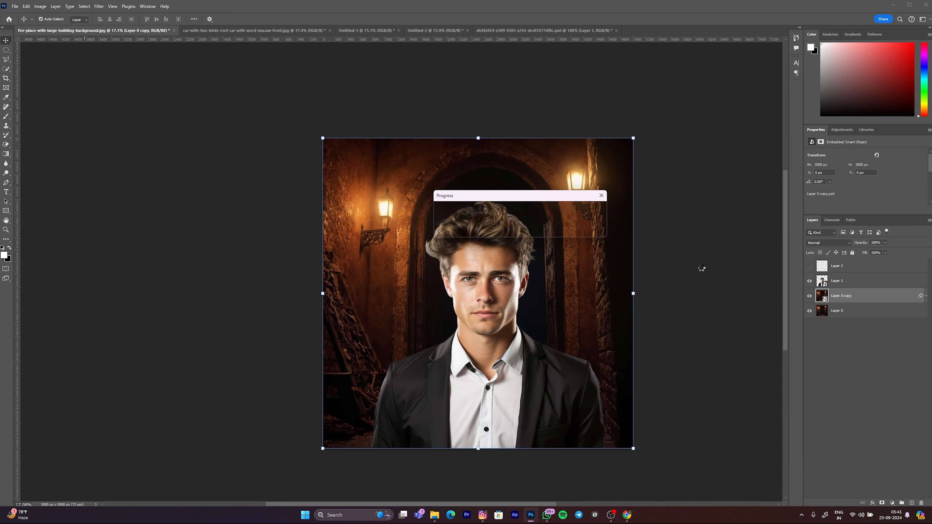
{"action": "left_click_drag", "start_coordinate": [449, 198], "coordinate": [442, 303]}
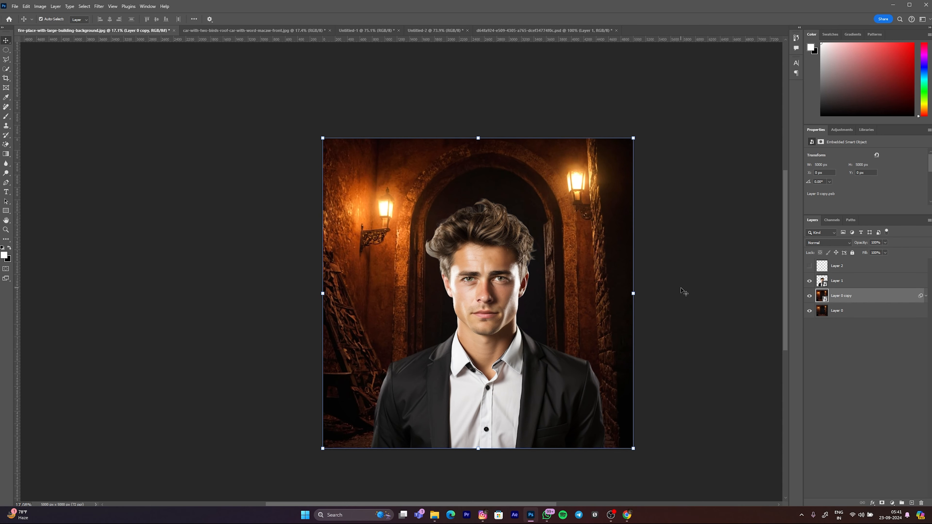
- Compare the background before and after the edits with the man hidden, toggling Layer 0 copy, and restore both layers' visibility
{"action": "left_click", "coordinate": [809, 281]}
{"action": "left_click", "coordinate": [809, 296]}
{"action": "left_click", "coordinate": [809, 296]}
{"action": "left_click", "coordinate": [809, 296]}
{"action": "left_click", "coordinate": [809, 296]}
{"action": "left_click", "coordinate": [809, 296]}
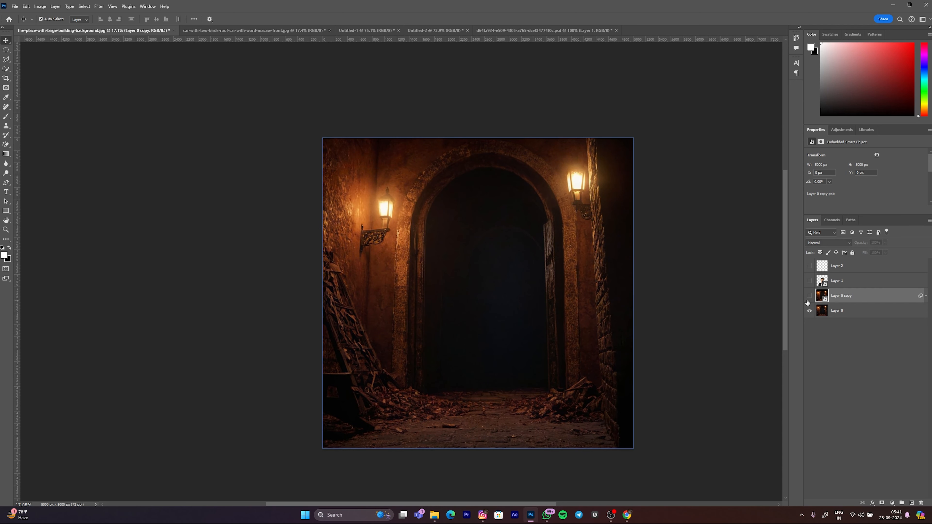
{"action": "left_click", "coordinate": [809, 295]}
{"action": "left_click", "coordinate": [809, 281]}
{"action": "left_click_drag", "start_coordinate": [487, 291], "coordinate": [487, 293]}
{"action": "left_click", "coordinate": [711, 293]}
- Duplicate the man's Layer 1, hide the original and select the duplicate
{"action": "left_click", "coordinate": [840, 282]}
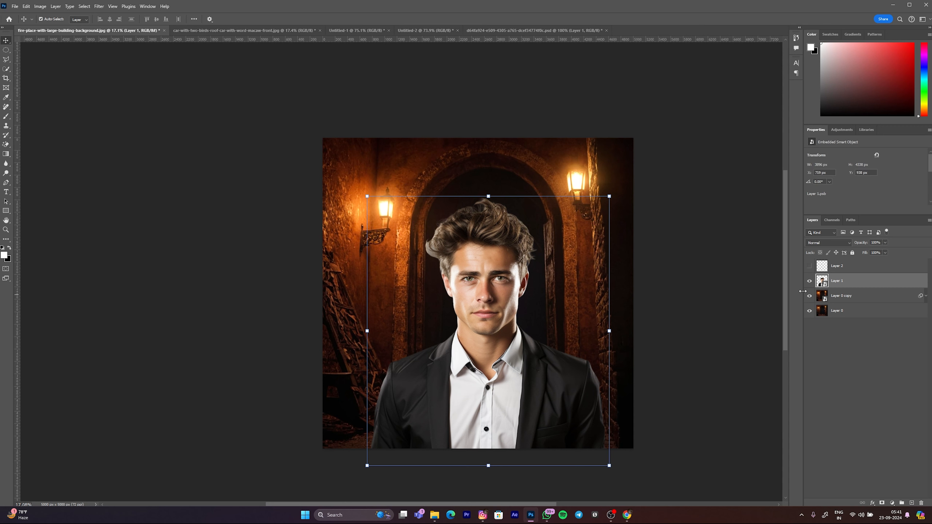
{"action": "key", "text": "ctrl+j"}
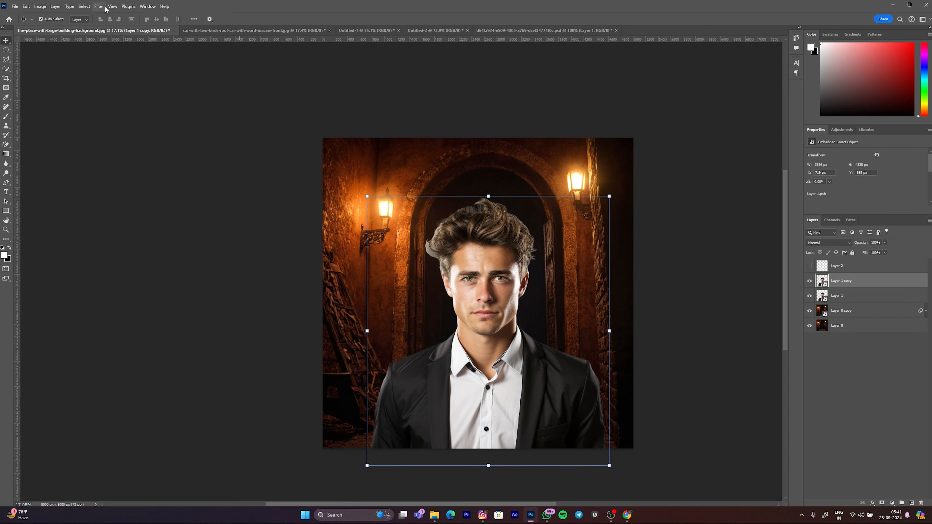
{"action": "left_click", "coordinate": [820, 294]}
{"action": "left_click", "coordinate": [809, 296]}
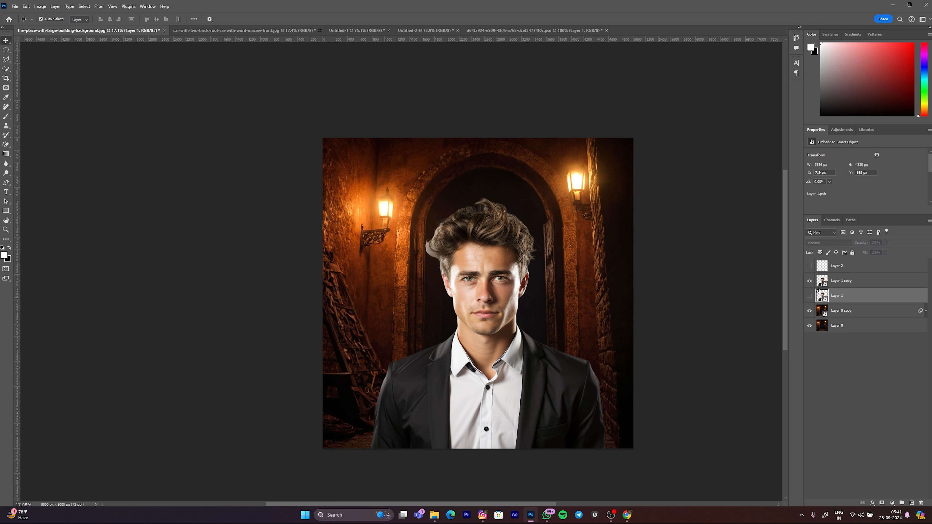
{"action": "left_click", "coordinate": [821, 281]}
- Add a Levels adjustment clipped to Layer 1 copy, set its midtone input to 0.78 and compare its effect
{"action": "left_click", "coordinate": [838, 132]}
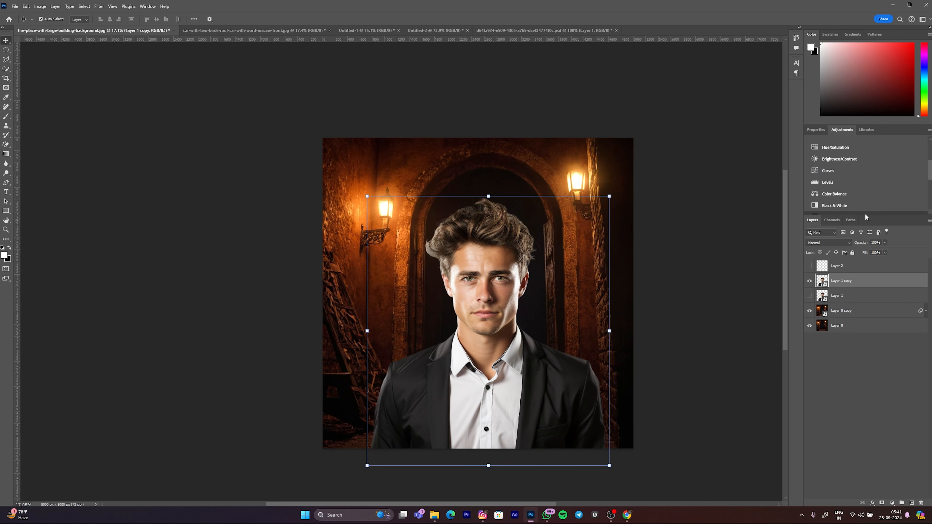
{"action": "left_click_drag", "start_coordinate": [868, 216], "coordinate": [868, 275]}
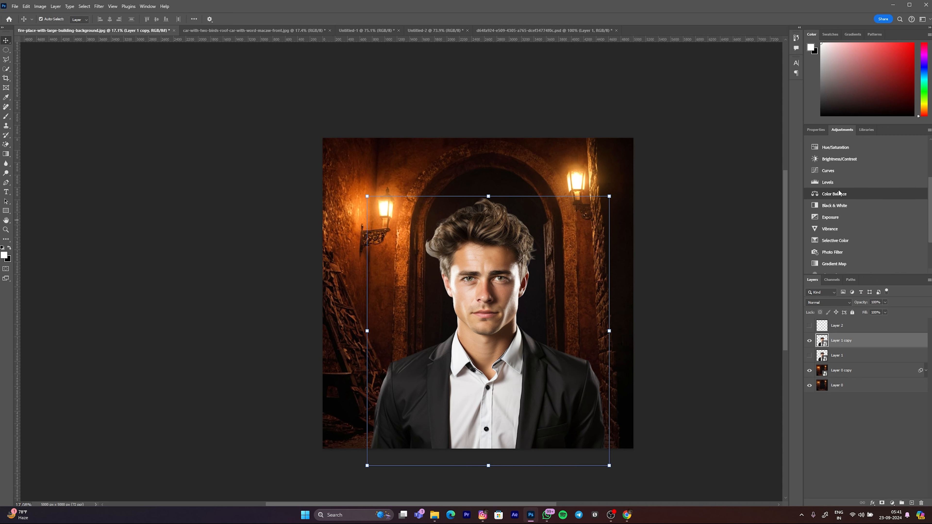
{"action": "left_click", "coordinate": [838, 183]}
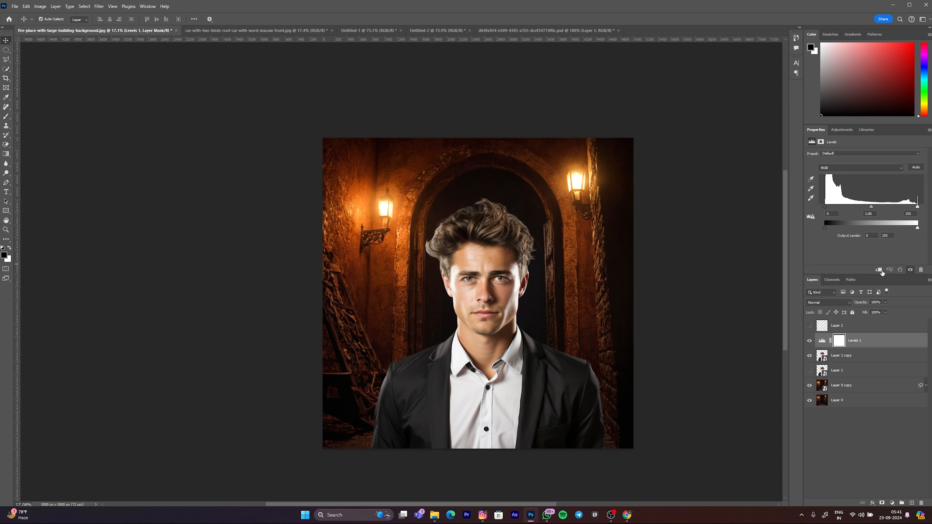
{"action": "left_click", "coordinate": [879, 270]}
{"action": "left_click", "coordinate": [878, 270]}
{"action": "left_click_drag", "start_coordinate": [869, 208], "coordinate": [882, 207]}
{"action": "left_click", "coordinate": [879, 270]}
{"action": "left_click_drag", "start_coordinate": [868, 210], "coordinate": [880, 211]}
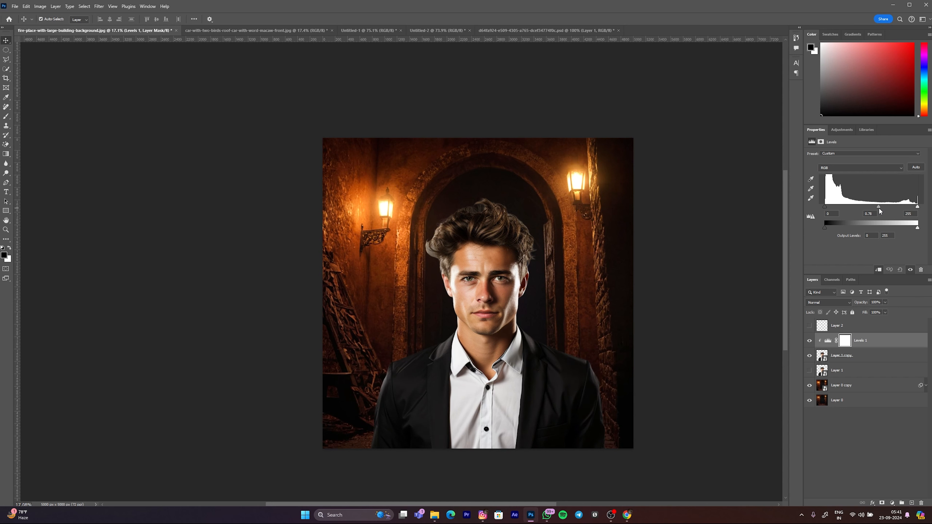
{"action": "left_click", "coordinate": [810, 341]}
{"action": "left_click", "coordinate": [810, 340]}
{"action": "left_click", "coordinate": [810, 340]}
{"action": "left_click", "coordinate": [810, 340]}
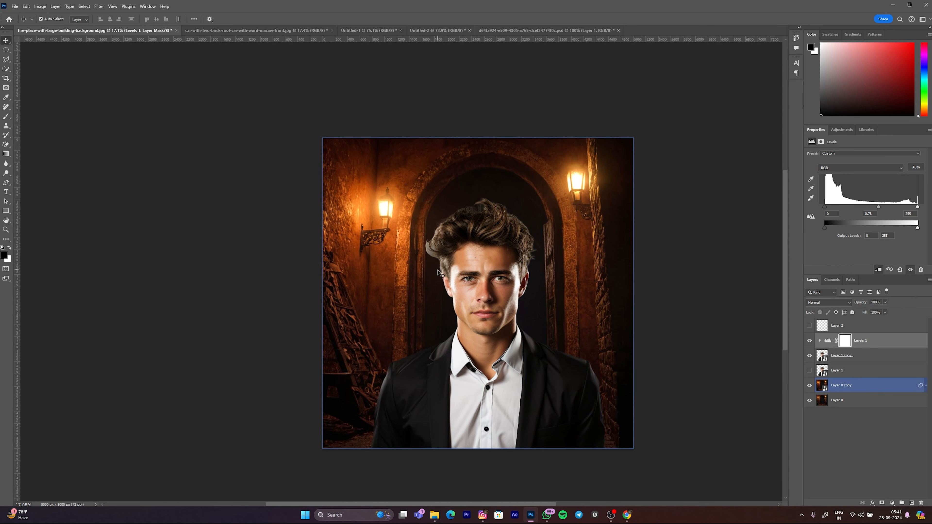
- Add a Curves adjustment clipped to the man and lower the curve's white point to dim his highlights
{"action": "left_click", "coordinate": [840, 130]}
{"action": "left_click", "coordinate": [827, 186]}
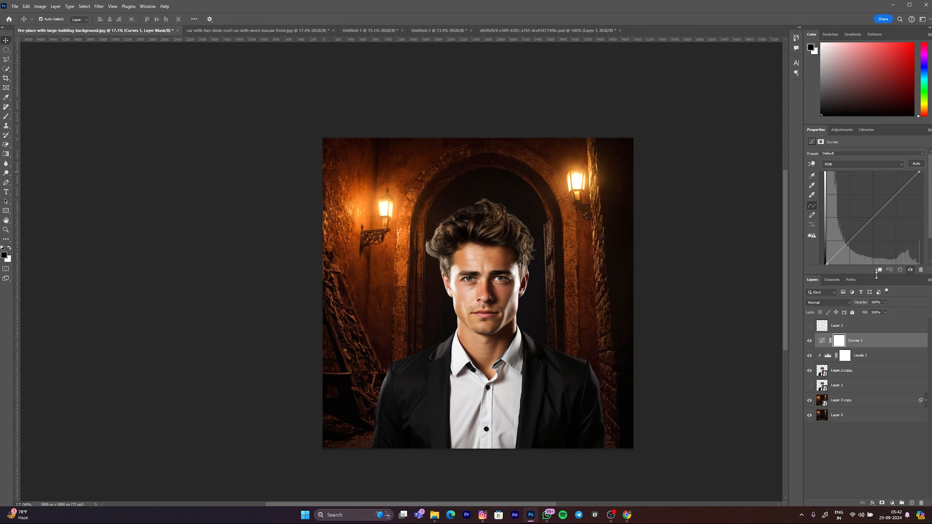
{"action": "left_click", "coordinate": [877, 270]}
{"action": "mouse_move", "coordinate": [866, 215]}
{"action": "left_mouse_down"}
{"action": "mouse_move", "coordinate": [869, 243]}
{"action": "mouse_move", "coordinate": [868, 224]}
{"action": "mouse_move", "coordinate": [870, 240]}
{"action": "mouse_move", "coordinate": [855, 217]}
{"action": "left_mouse_up"}
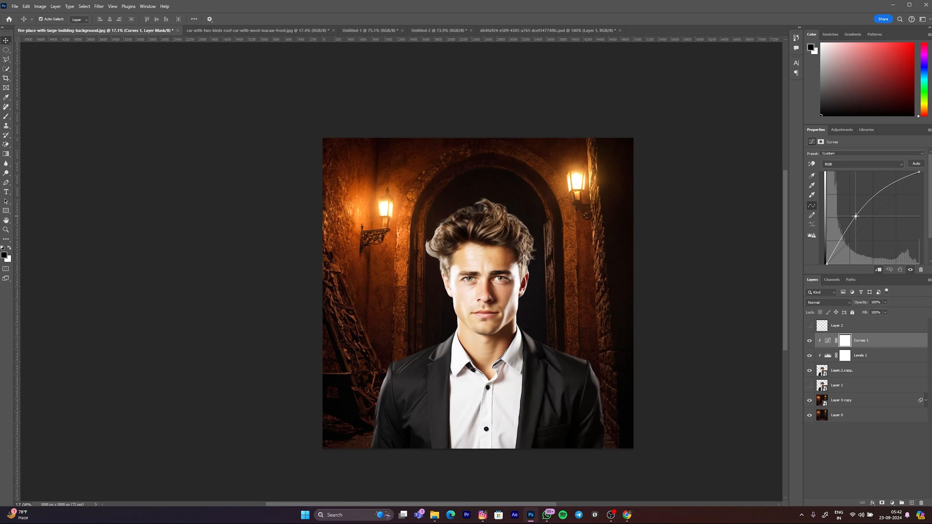
{"action": "left_click_drag", "start_coordinate": [903, 245], "coordinate": [931, 177]}
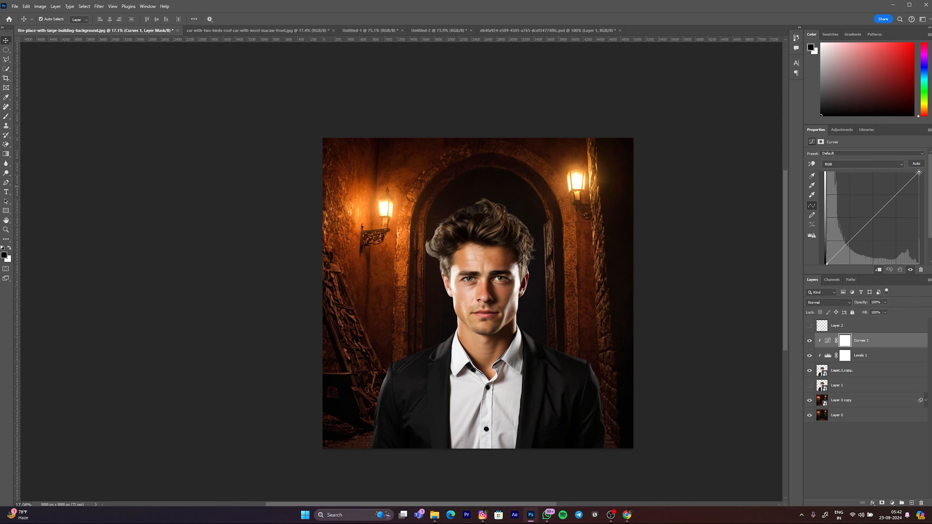
{"action": "left_click_drag", "start_coordinate": [919, 172], "coordinate": [929, 192]}
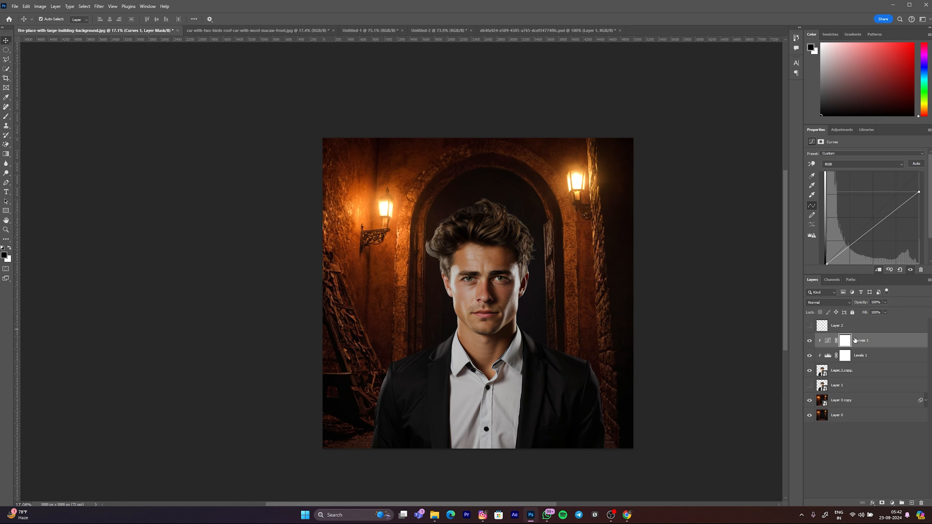
- Try to brush black over the face on the Curves 1 mask at 100% flow
{"action": "key", "text": "b"}
{"action": "mouse_move", "coordinate": [480, 281]}
{"action": "left_mouse_down"}
{"action": "mouse_move", "coordinate": [549, 280]}
{"action": "mouse_move", "coordinate": [482, 275]}
{"action": "left_mouse_up"}
{"action": "left_click", "coordinate": [502, 286]}
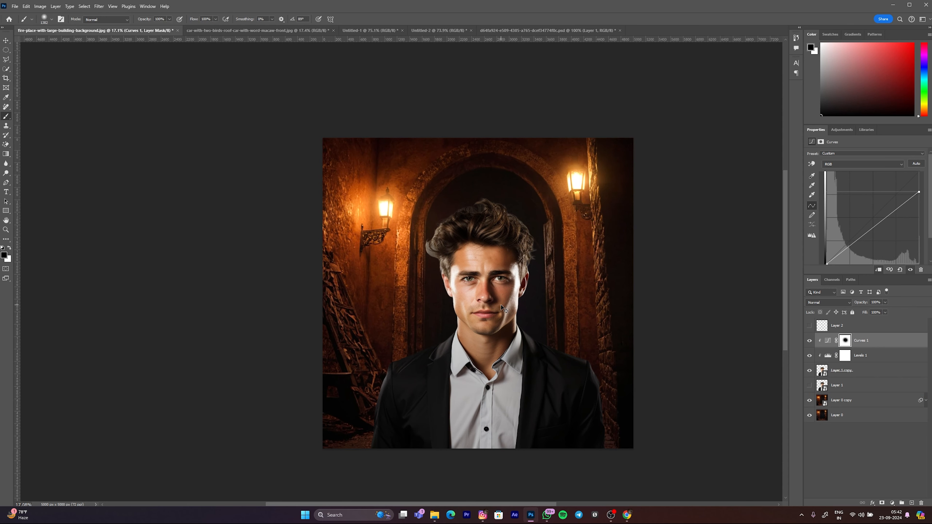
{"action": "key", "text": "ctrl+z"}
{"action": "key", "text": "ctrl+z"}
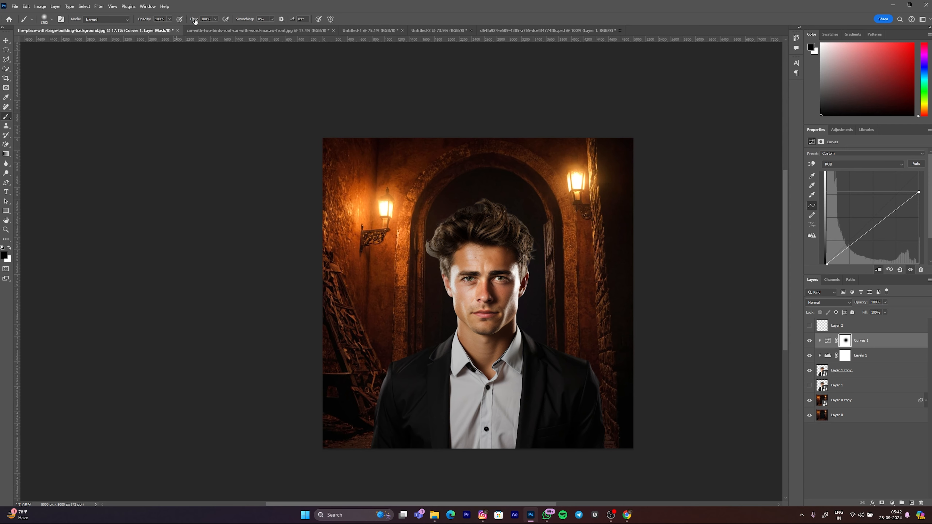
- Reduce the brush flow to 44% and paint black over the face on the Curves 1 mask
{"action": "left_click_drag", "start_coordinate": [155, 28], "coordinate": [167, 28]}
{"action": "scroll", "coordinate": [508, 290], "scroll_direction": "up", "scroll_amount": 7}
{"action": "left_click_drag", "start_coordinate": [442, 275], "coordinate": [387, 277]}
{"action": "scroll", "coordinate": [440, 275], "scroll_direction": "up", "scroll_amount": 5}
{"action": "mouse_move", "coordinate": [499, 218]}
{"action": "left_mouse_down"}
{"action": "mouse_move", "coordinate": [528, 237]}
{"action": "mouse_move", "coordinate": [504, 268]}
{"action": "left_mouse_up"}
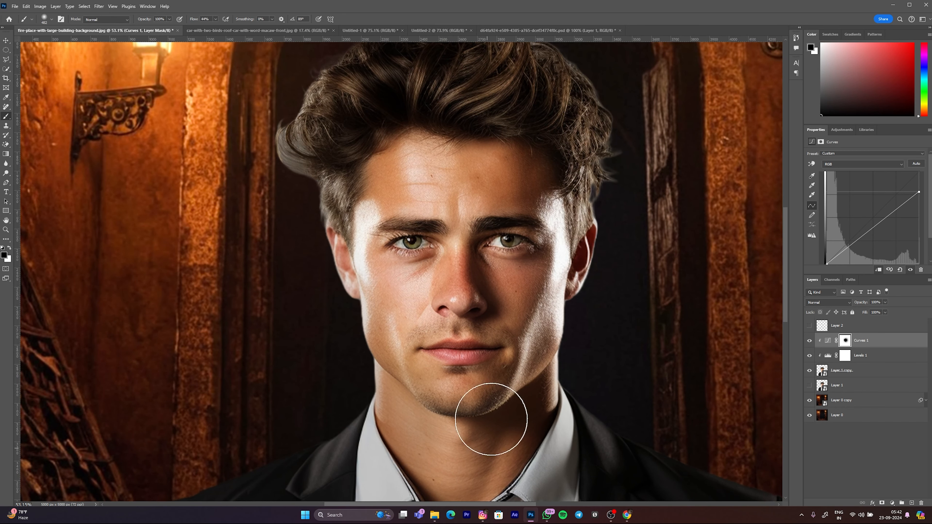
- Paint black across both jacket shoulders on the Curves 1 mask with a larger brush and compare the adjustment's effect
{"action": "scroll", "coordinate": [493, 306], "scroll_direction": "down", "scroll_amount": 2}
{"action": "scroll", "coordinate": [478, 242], "scroll_direction": "down", "scroll_amount": 4}
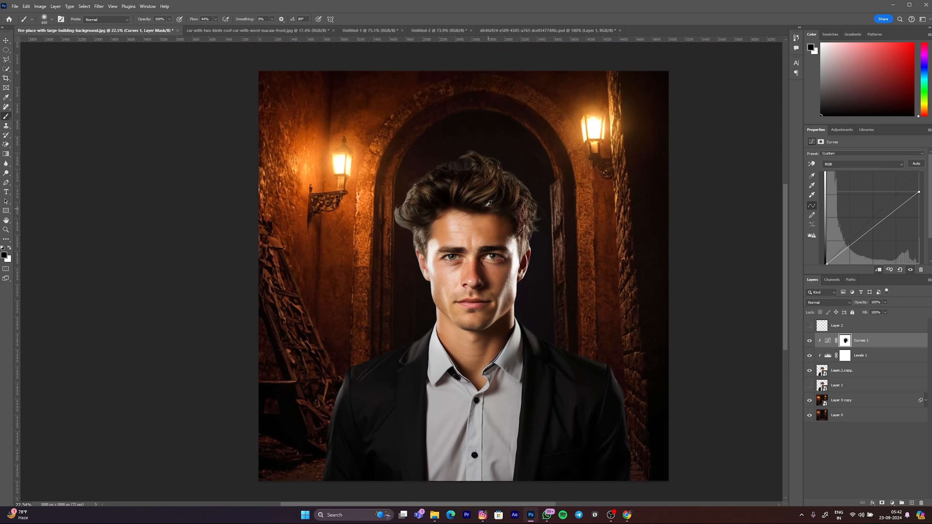
{"action": "left_click_drag", "start_coordinate": [537, 404], "coordinate": [561, 404]}
{"action": "left_click_drag", "start_coordinate": [540, 321], "coordinate": [665, 377]}
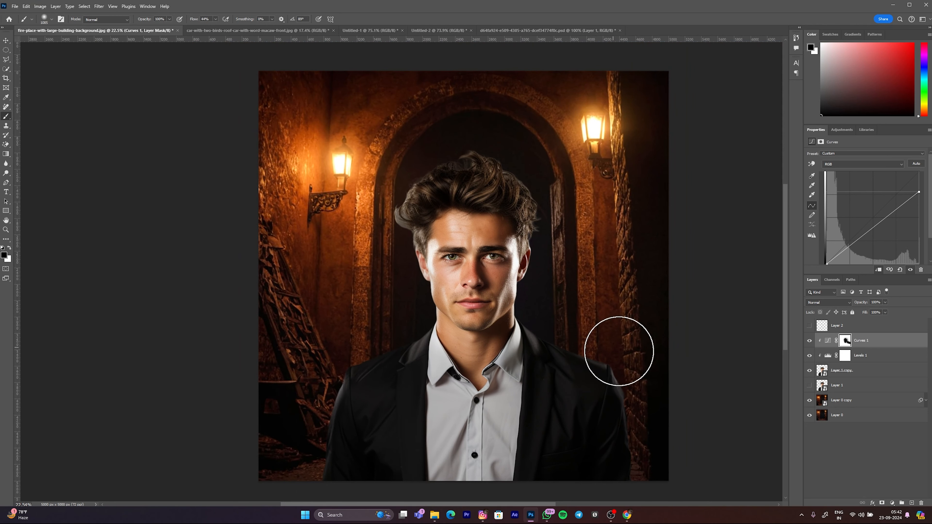
{"action": "left_click_drag", "start_coordinate": [417, 356], "coordinate": [375, 367]}
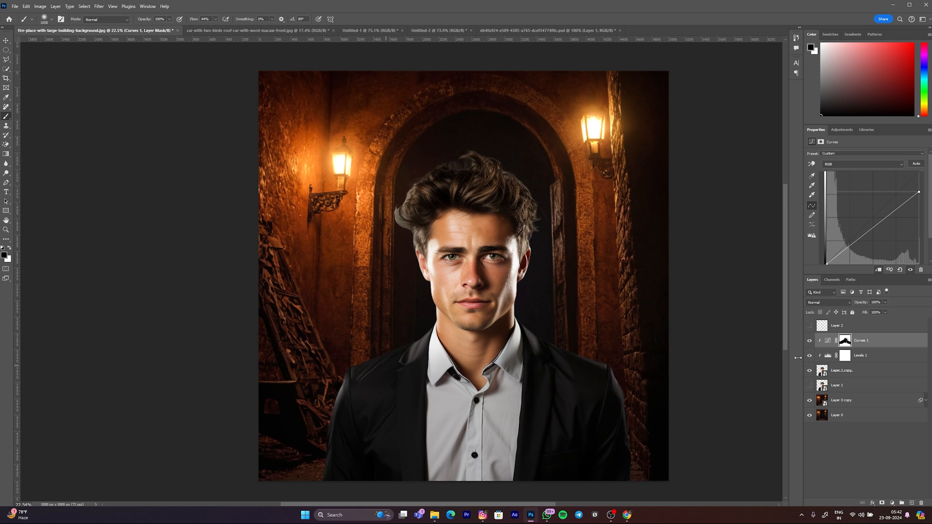
{"action": "left_click", "coordinate": [810, 342]}
{"action": "left_click", "coordinate": [810, 342]}
{"action": "left_click", "coordinate": [810, 342]}
{"action": "left_click", "coordinate": [810, 341]}
{"action": "scroll", "coordinate": [504, 266], "scroll_direction": "down", "scroll_amount": 2}
{"action": "scroll", "coordinate": [505, 262], "scroll_direction": "up", "scroll_amount": 1}
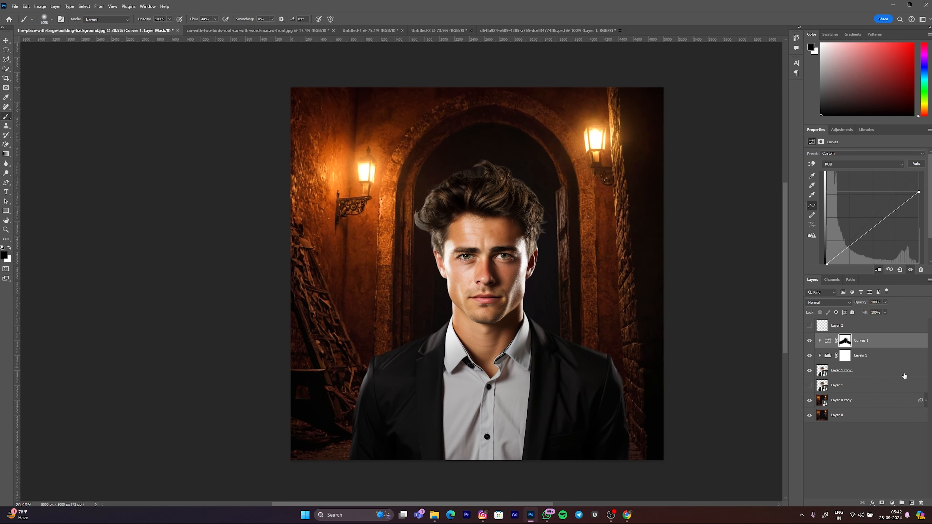
- Open the Camera Raw Filter for Layer 1 copy
{"action": "left_click", "coordinate": [822, 371]}
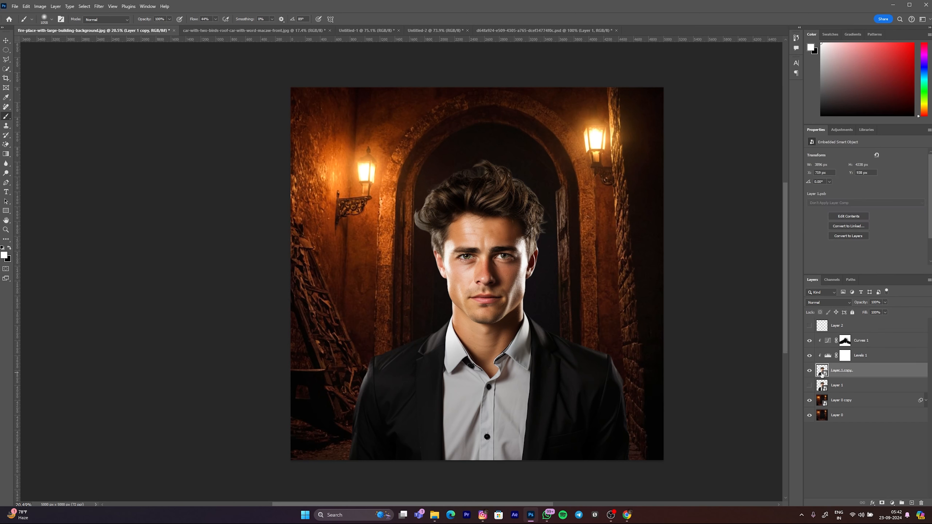
{"action": "left_click", "coordinate": [96, 7]}
{"action": "left_click", "coordinate": [118, 92]}
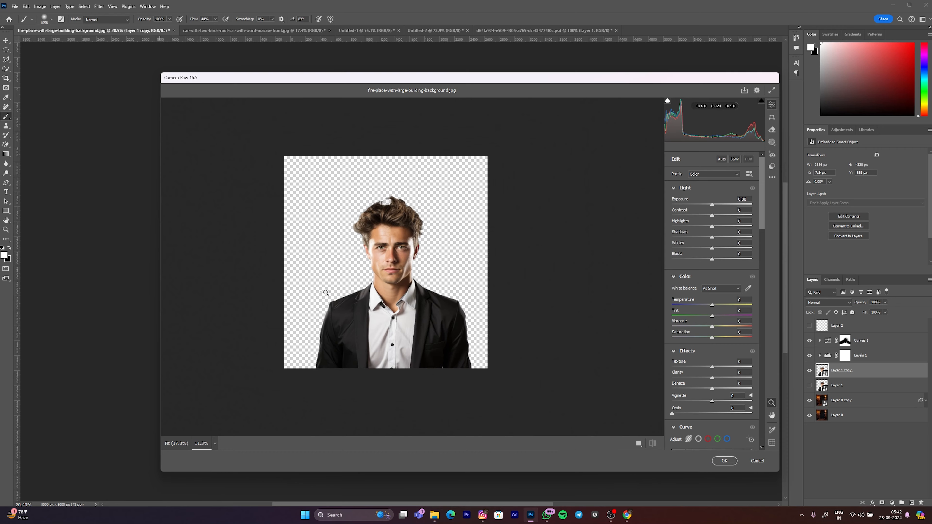
- In Camera Raw, set Contrast +21, Highlights -11, Shadows -8, Whites +10 and Vibrance +18 for the man
{"action": "left_click", "coordinate": [415, 240], "text": "alt"}
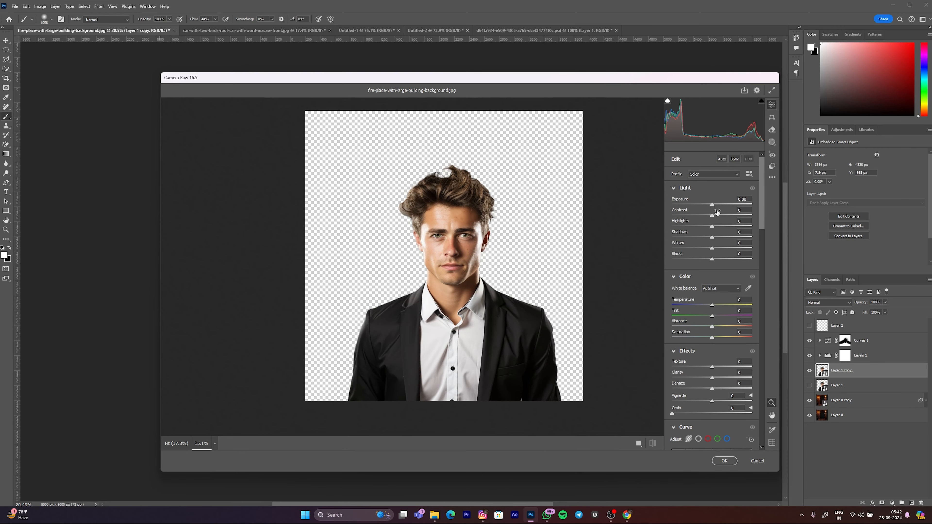
{"action": "left_click_drag", "start_coordinate": [711, 216], "coordinate": [721, 219]}
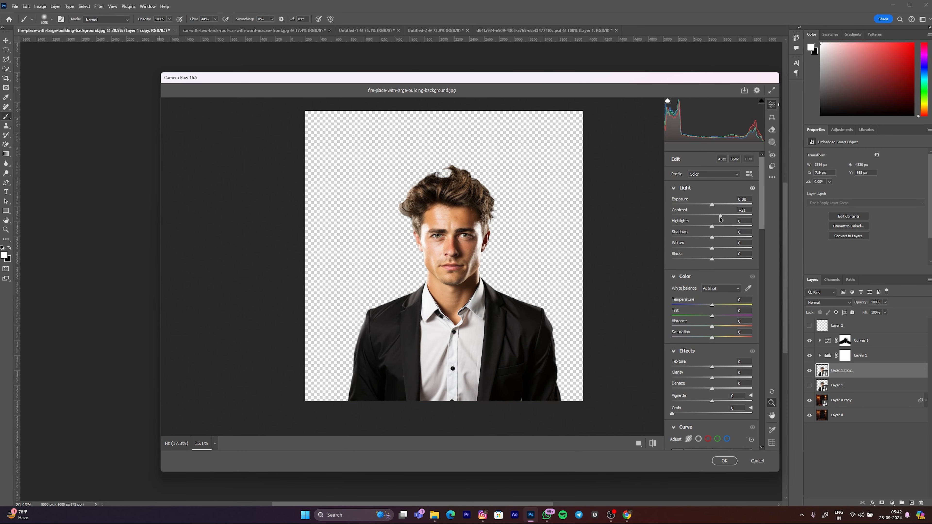
{"action": "scroll", "coordinate": [517, 212], "scroll_direction": "up", "scroll_amount": 5}
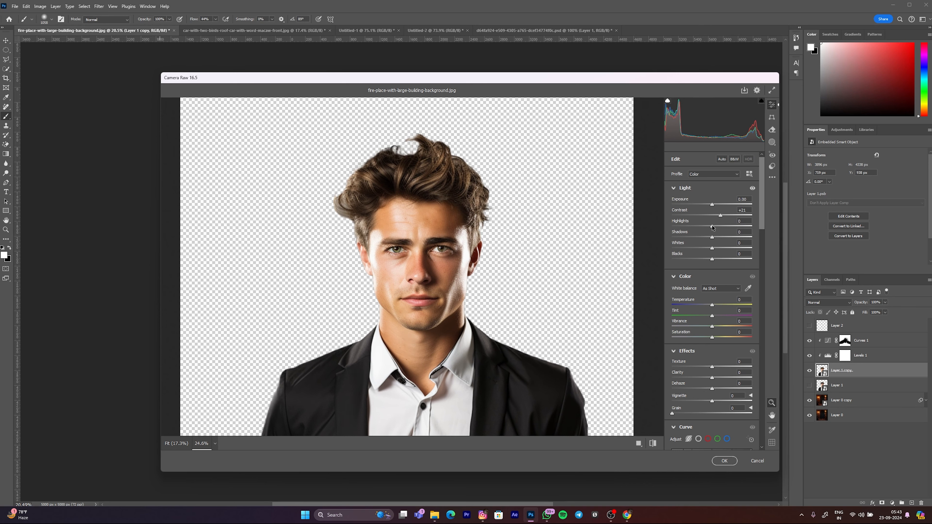
{"action": "left_click_drag", "start_coordinate": [710, 227], "coordinate": [708, 228]}
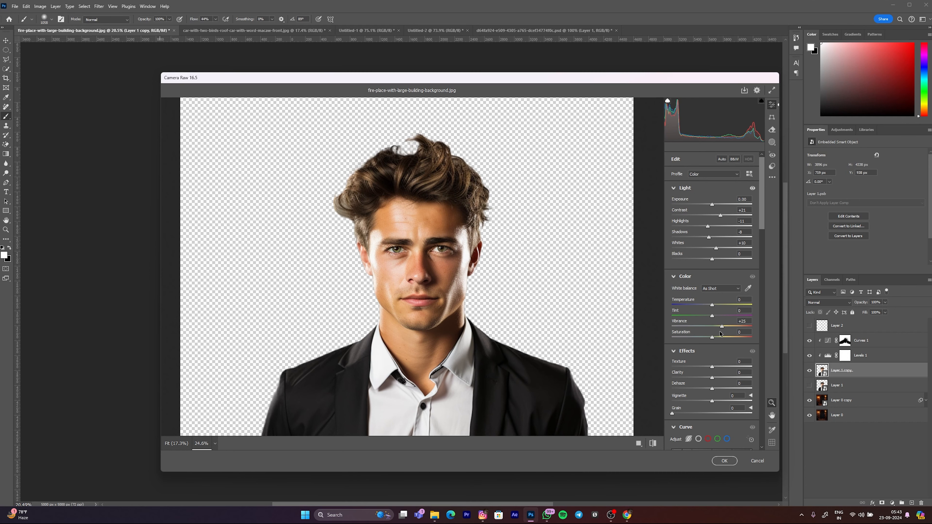
{"action": "left_click_drag", "start_coordinate": [718, 334], "coordinate": [717, 334]}
- Examine the man's skin, hair and overall tone up close and in full view
{"action": "scroll", "coordinate": [305, 235], "scroll_direction": "down", "scroll_amount": 3}
{"action": "scroll", "coordinate": [328, 236], "scroll_direction": "up", "scroll_amount": 10}
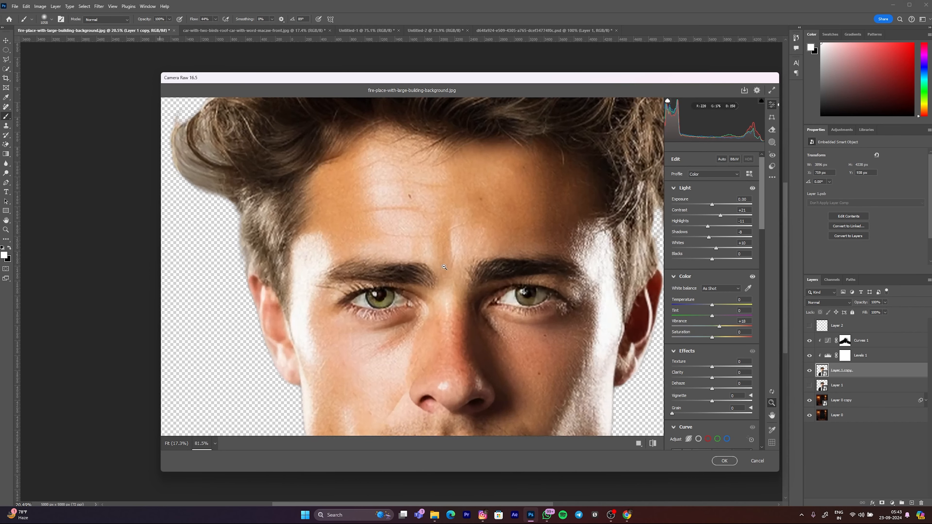
{"action": "scroll", "coordinate": [422, 269], "scroll_direction": "down", "scroll_amount": 10}
{"action": "scroll", "coordinate": [368, 310], "scroll_direction": "up", "scroll_amount": 6}
{"action": "scroll", "coordinate": [422, 293], "scroll_direction": "down", "scroll_amount": 8}
{"action": "scroll", "coordinate": [477, 290], "scroll_direction": "up", "scroll_amount": 5}
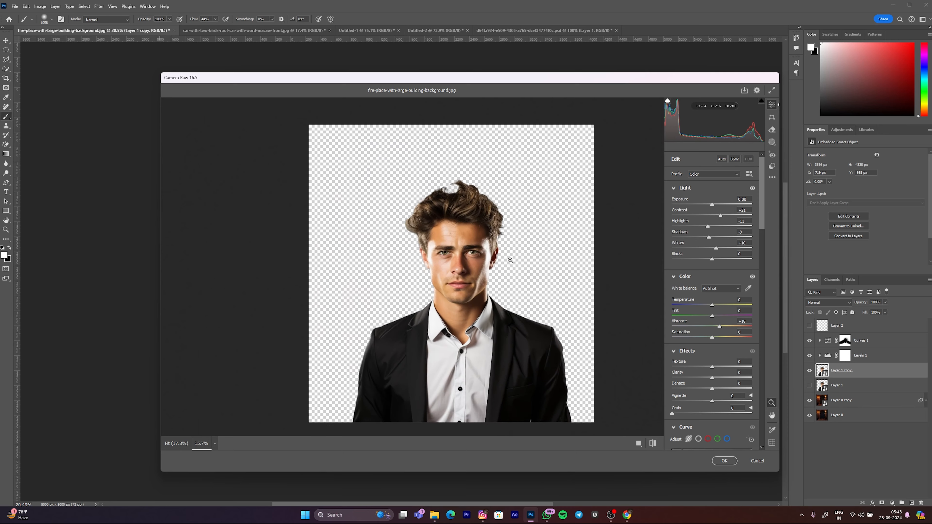
{"action": "scroll", "coordinate": [487, 293], "scroll_direction": "up", "scroll_amount": 2}
{"action": "scroll", "coordinate": [708, 280], "scroll_direction": "down", "scroll_amount": 2}
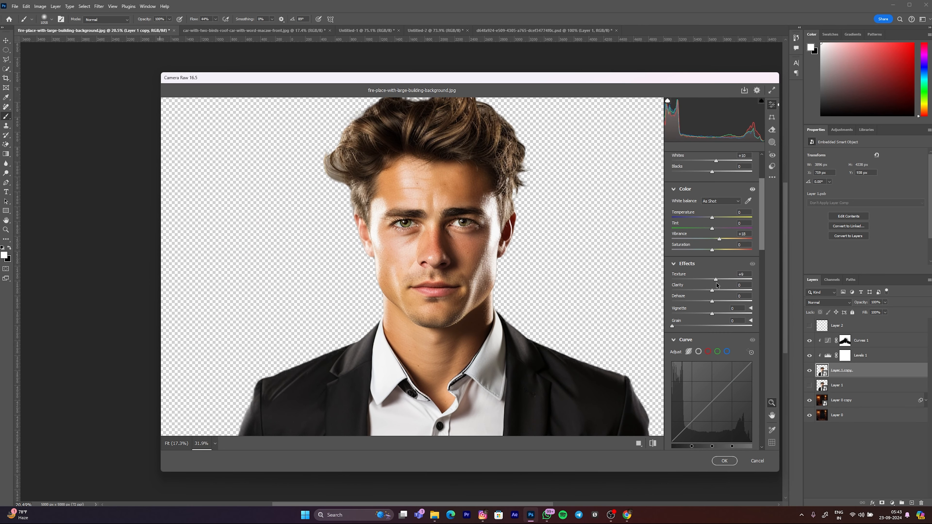
- Set the Camera Raw effects to Texture +12, Clarity +10, Dehaze +8, Vignette -16 and Grain 2
{"action": "left_click_drag", "start_coordinate": [714, 303], "coordinate": [715, 303]}
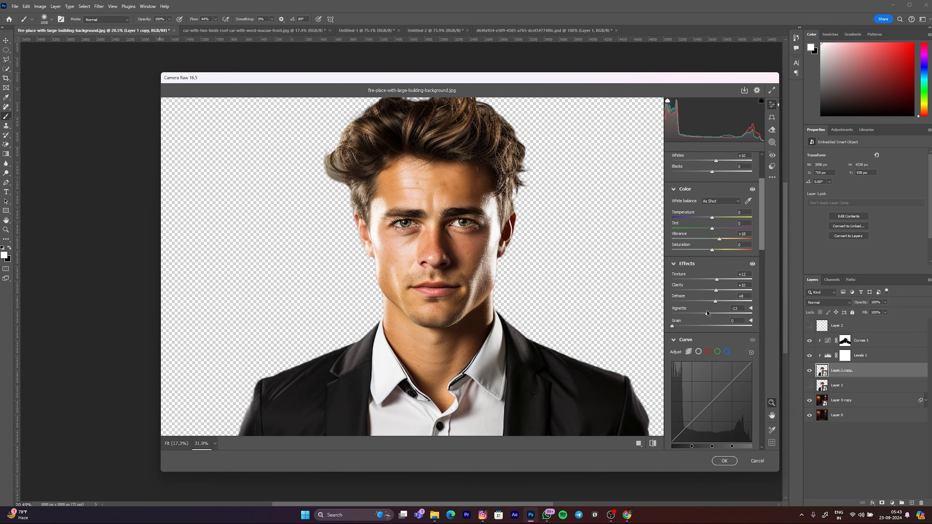
{"action": "left_click_drag", "start_coordinate": [711, 313], "coordinate": [696, 313]}
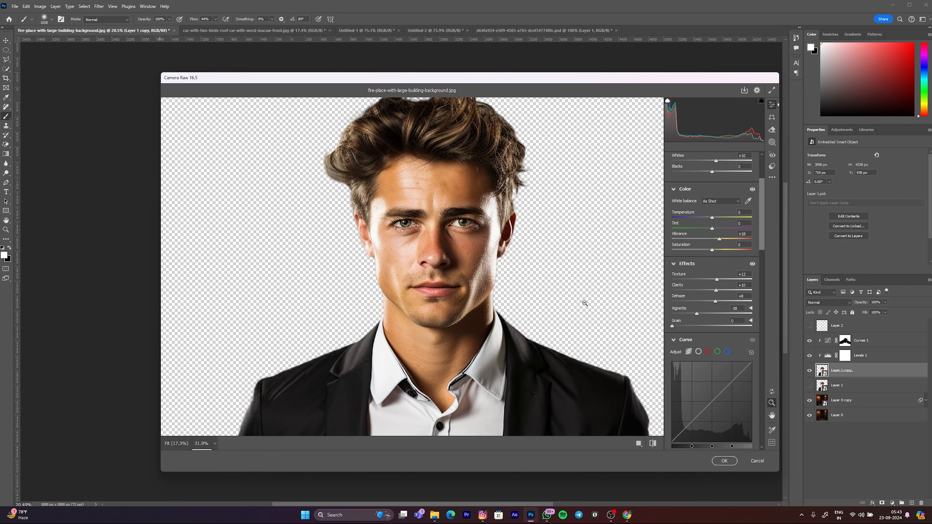
{"action": "scroll", "coordinate": [467, 287], "scroll_direction": "down", "scroll_amount": 4}
{"action": "scroll", "coordinate": [466, 287], "scroll_direction": "down", "scroll_amount": 1}
{"action": "scroll", "coordinate": [510, 283], "scroll_direction": "up", "scroll_amount": 6}
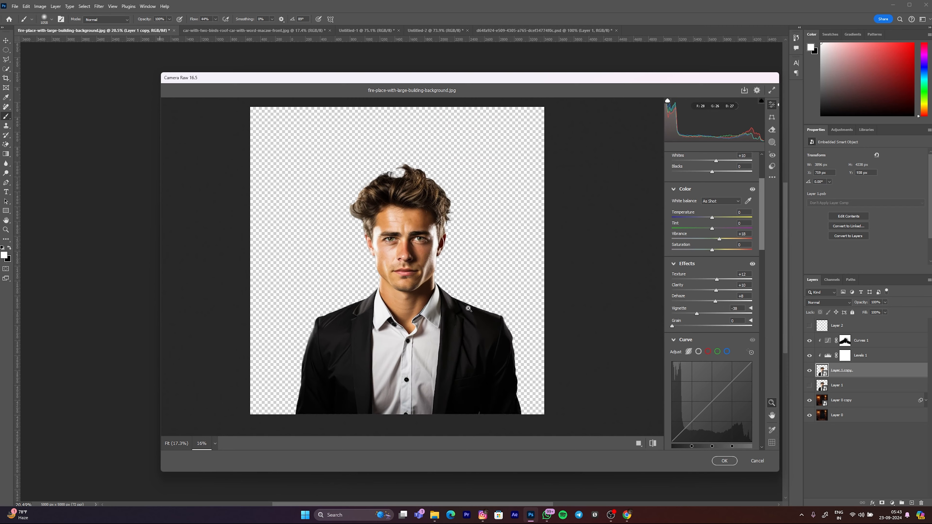
{"action": "scroll", "coordinate": [538, 358], "scroll_direction": "up", "scroll_amount": 3}
{"action": "scroll", "coordinate": [252, 346], "scroll_direction": "down", "scroll_amount": 2}
{"action": "scroll", "coordinate": [252, 346], "scroll_direction": "up", "scroll_amount": 2}
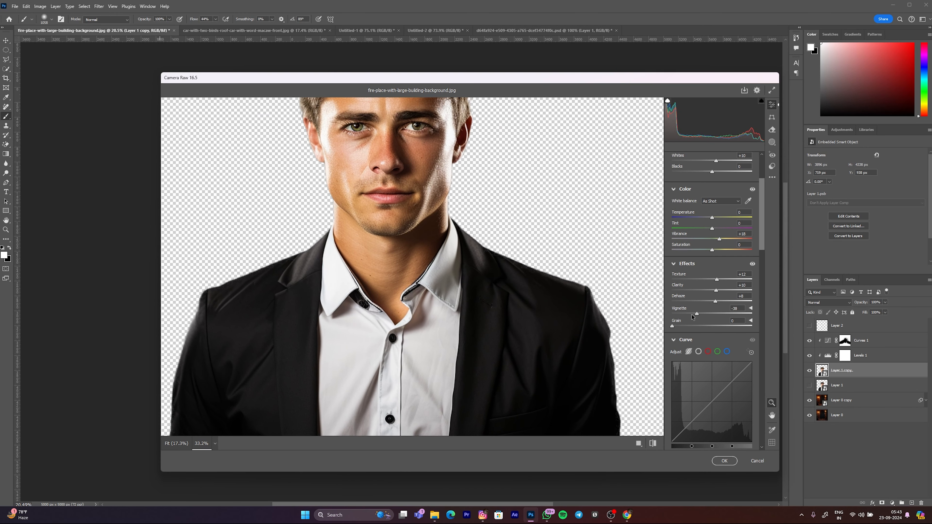
{"action": "mouse_move", "coordinate": [721, 316]}
{"action": "left_mouse_down"}
{"action": "mouse_move", "coordinate": [801, 319]}
{"action": "mouse_move", "coordinate": [687, 320]}
{"action": "mouse_move", "coordinate": [705, 321]}
{"action": "left_mouse_up"}
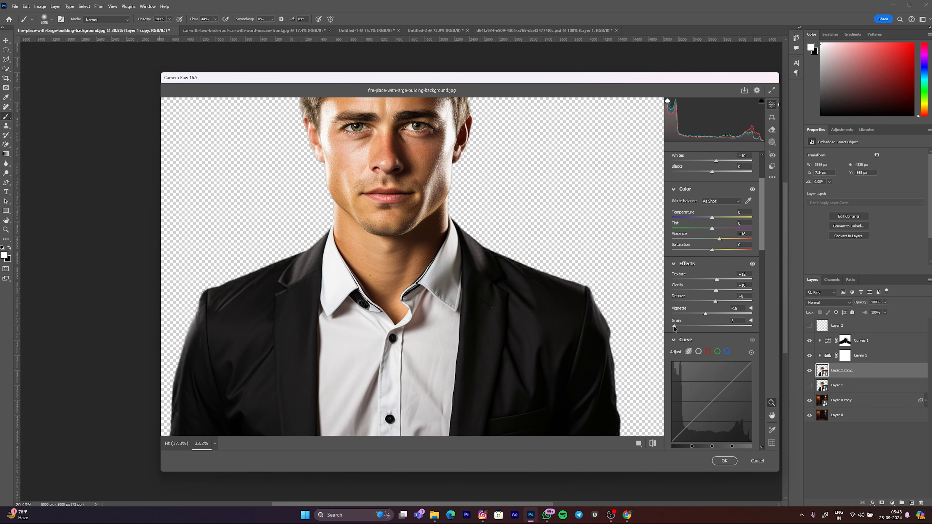
{"action": "scroll", "coordinate": [721, 322], "scroll_direction": "down", "scroll_amount": 2}
{"action": "scroll", "coordinate": [466, 272], "scroll_direction": "down", "scroll_amount": 4}
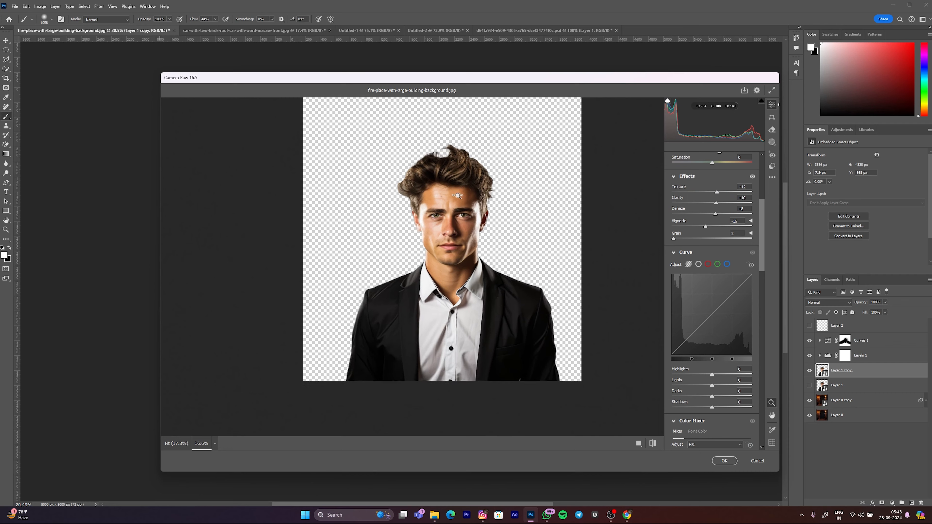
- Compare the man's before and after versions side by side and apply the Camera Raw Filter
{"action": "scroll", "coordinate": [466, 272], "scroll_direction": "up", "scroll_amount": 1}
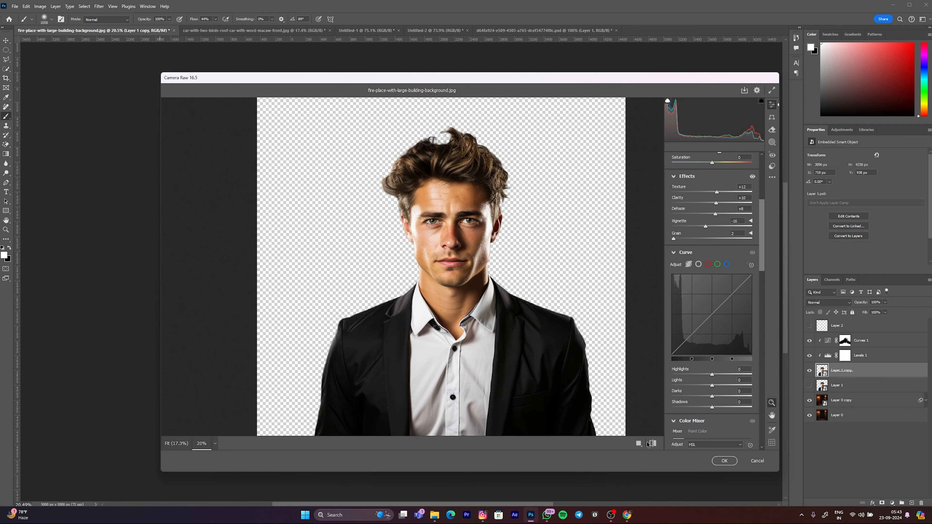
{"action": "left_click", "coordinate": [638, 443]}
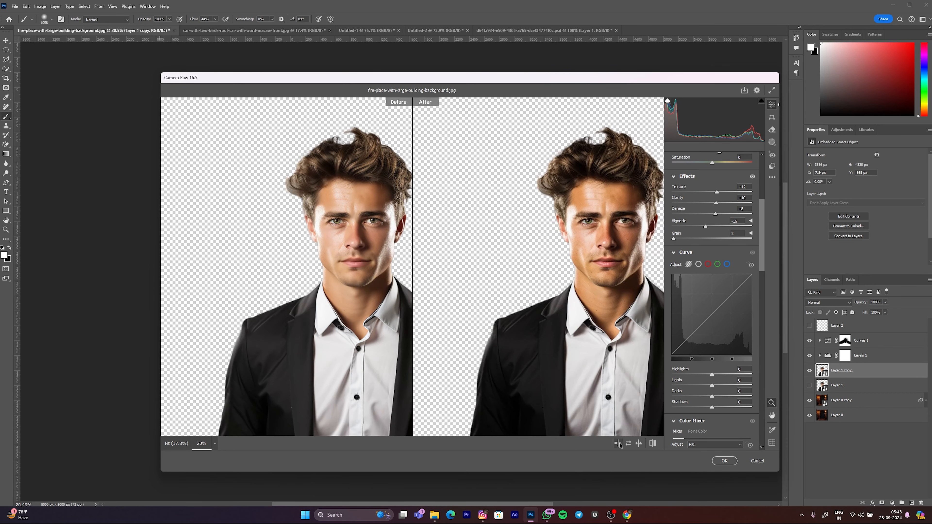
{"action": "scroll", "coordinate": [572, 225], "scroll_direction": "down", "scroll_amount": 1}
{"action": "scroll", "coordinate": [657, 196], "scroll_direction": "up", "scroll_amount": 1}
{"action": "left_click_drag", "start_coordinate": [660, 194], "coordinate": [681, 196]}
{"action": "left_click_drag", "start_coordinate": [466, 289], "coordinate": [531, 318]}
{"action": "left_click_drag", "start_coordinate": [532, 327], "coordinate": [514, 329]}
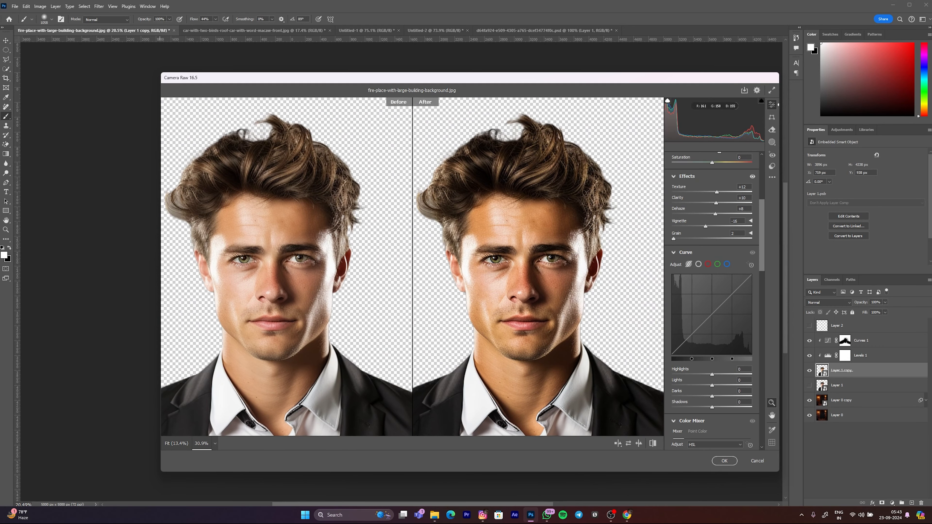
{"action": "left_click", "coordinate": [718, 462]}
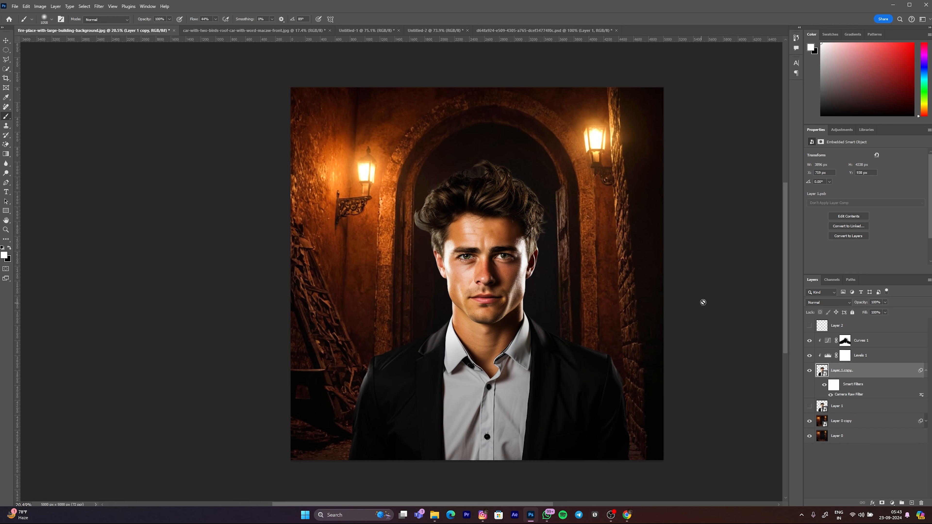
- Try an orange glow brushed over the man's head on a new layer above Curves 1, blended as Linear Dodge (Add)
{"action": "left_click", "coordinate": [857, 340]}
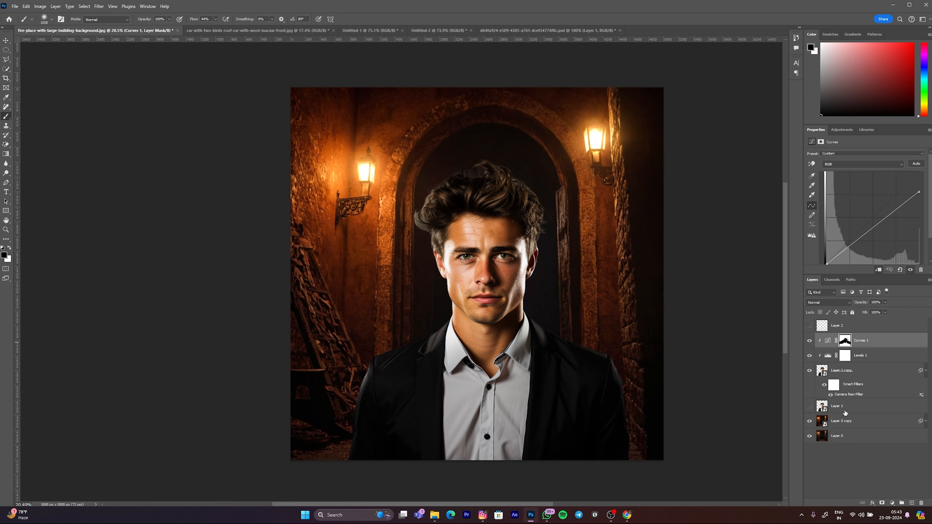
{"action": "left_click", "coordinate": [912, 502]}
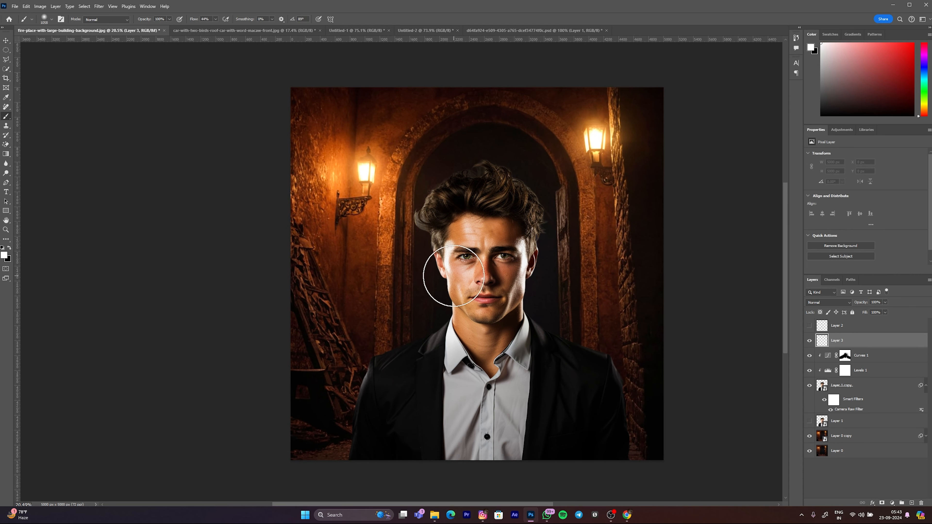
{"action": "left_click", "coordinate": [344, 171], "text": "alt"}
{"action": "mouse_move", "coordinate": [498, 198]}
{"action": "left_mouse_down"}
{"action": "mouse_move", "coordinate": [482, 291]}
{"action": "mouse_move", "coordinate": [492, 239]}
{"action": "left_mouse_up"}
{"action": "left_click", "coordinate": [827, 302]}
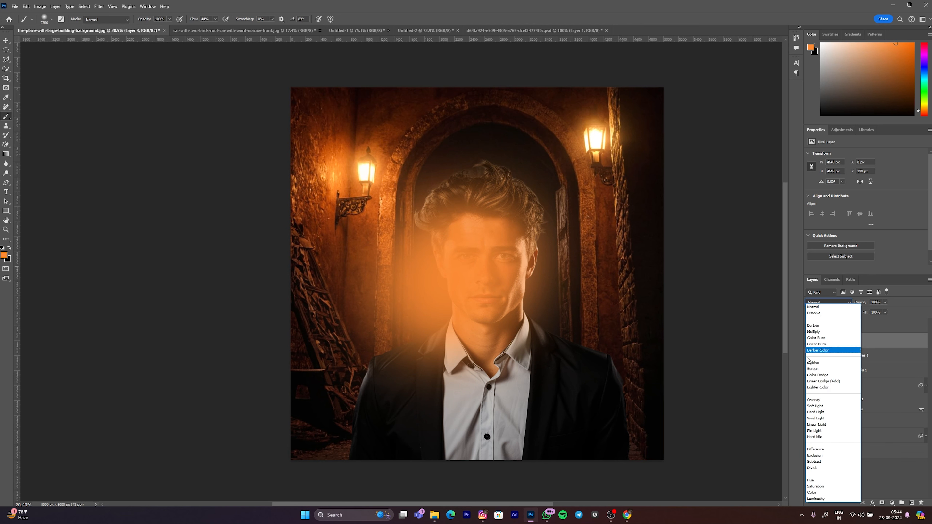
{"action": "left_click", "coordinate": [823, 382]}
- Try to hide the orange glow around the man with black on a layer mask, and delete the glow layer
{"action": "left_click", "coordinate": [882, 503]}
{"action": "key", "text": "d"}
{"action": "key", "text": "x"}
{"action": "mouse_move", "coordinate": [547, 198]}
{"action": "left_mouse_down"}
{"action": "mouse_move", "coordinate": [557, 379]}
{"action": "mouse_move", "coordinate": [529, 241]}
{"action": "mouse_move", "coordinate": [454, 395]}
{"action": "mouse_move", "coordinate": [426, 369]}
{"action": "left_mouse_up"}
{"action": "left_click", "coordinate": [809, 340]}
{"action": "left_click", "coordinate": [821, 340]}
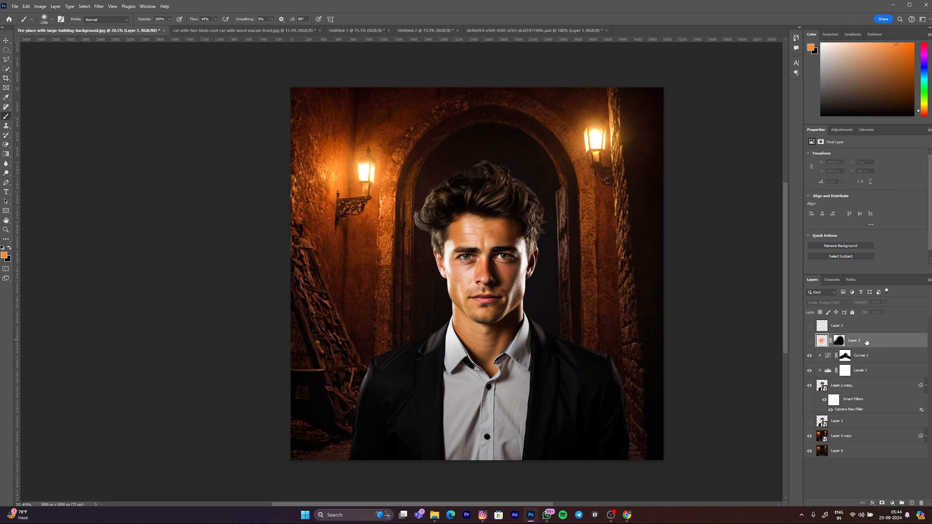
{"action": "key", "text": "Delete"}
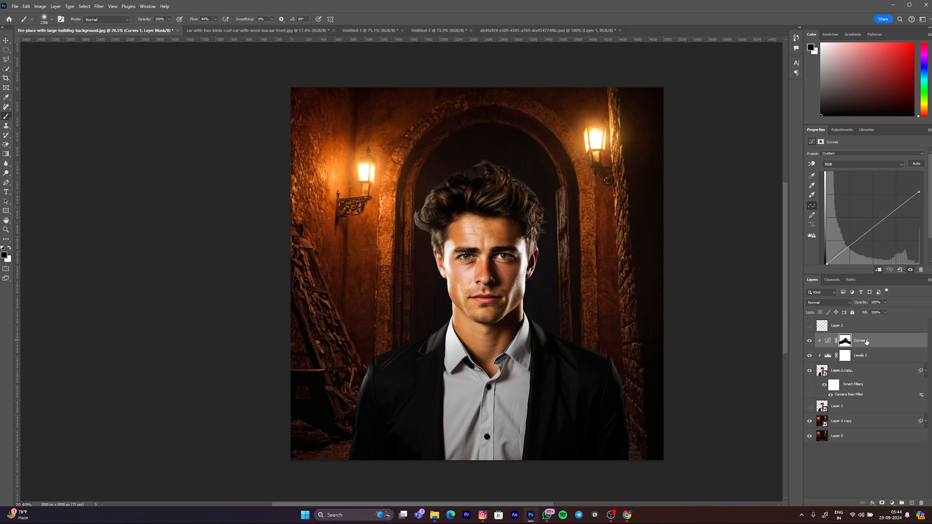
- Add a Solid Color fill layer in orange #fb5e00 above Curves 1
{"action": "left_click", "coordinate": [892, 503]}
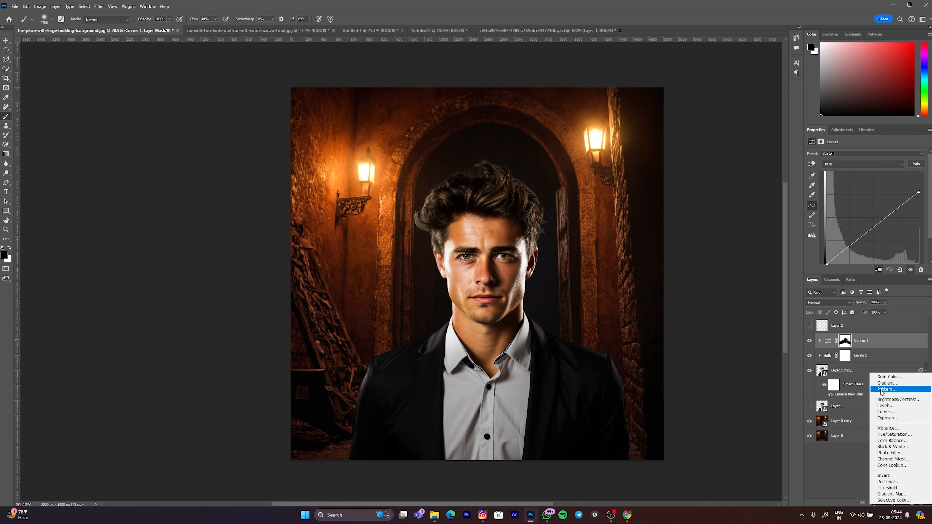
{"action": "left_click", "coordinate": [889, 376]}
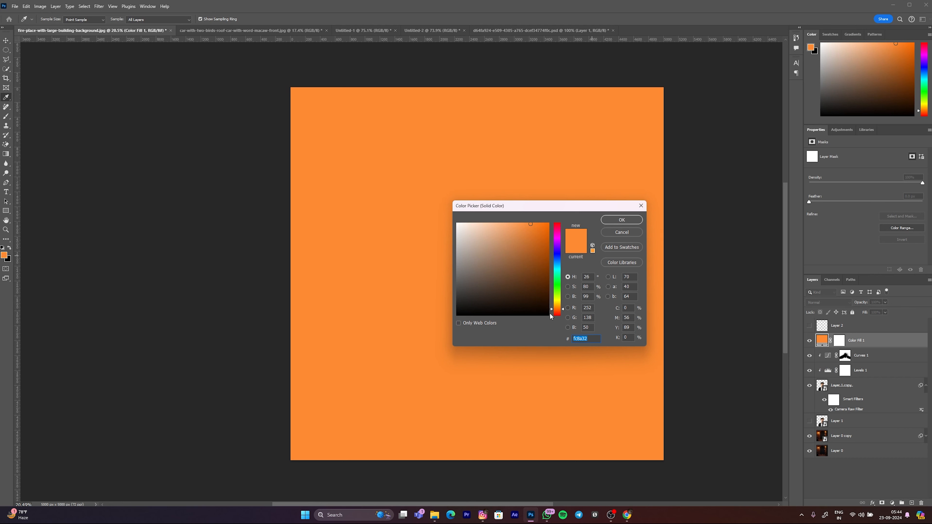
{"action": "left_click_drag", "start_coordinate": [556, 309], "coordinate": [558, 310]}
{"action": "left_click_drag", "start_coordinate": [537, 231], "coordinate": [557, 224]}
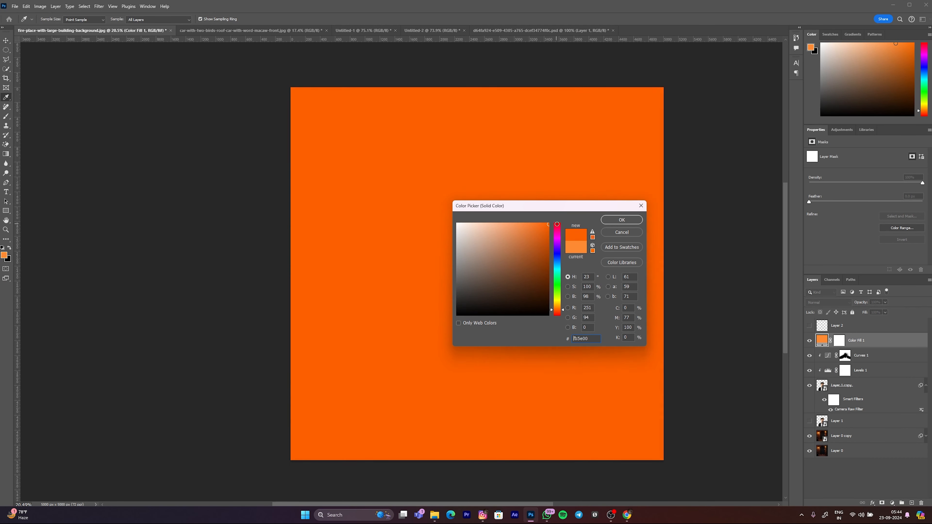
{"action": "left_click", "coordinate": [616, 220]}
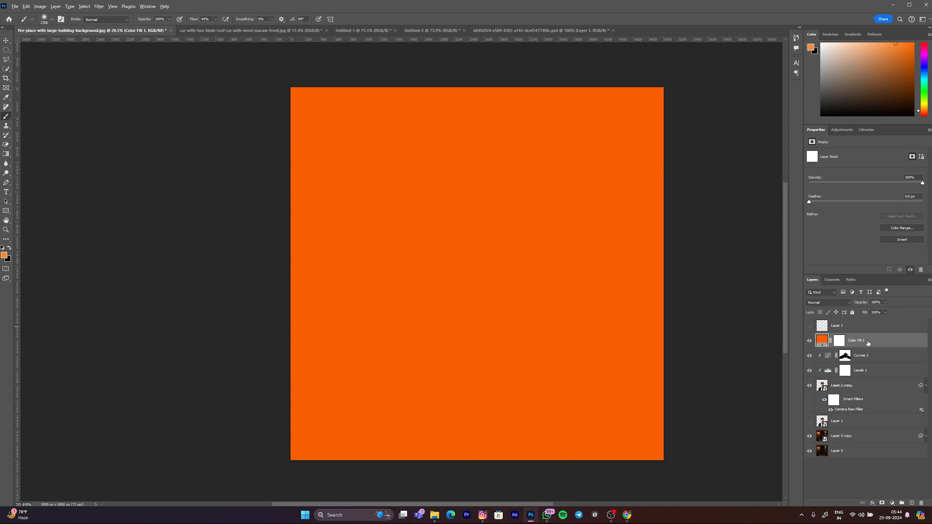
- Clip the orange fill layer to the man and set its blend mode to Linear Dodge (Add)
{"action": "right_click", "coordinate": [868, 343]}
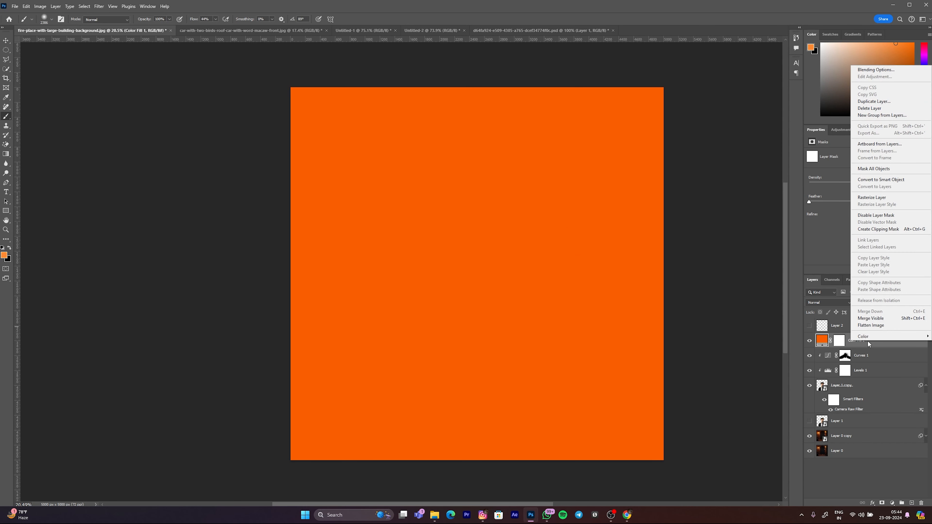
{"action": "left_click", "coordinate": [878, 229]}
{"action": "left_click", "coordinate": [846, 343]}
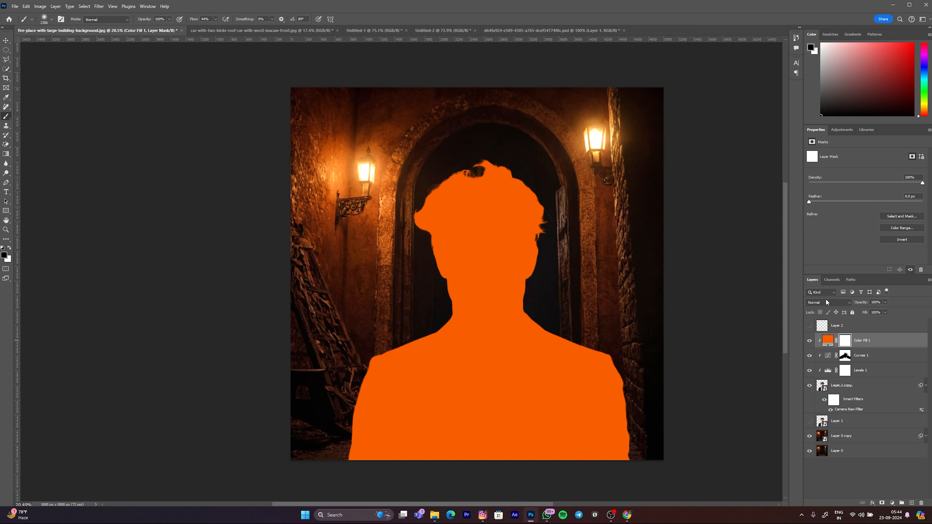
{"action": "left_click", "coordinate": [827, 302]}
{"action": "left_click", "coordinate": [836, 368]}
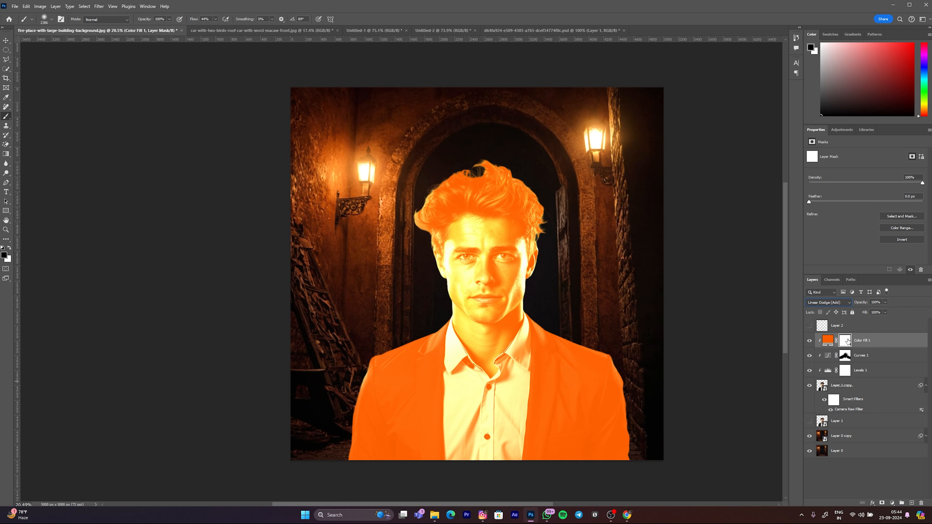
- Invert the Color Fill 1 mask and paint white over the hair, face edge and shoulder on the man's left-lamp side
{"action": "key", "text": "ctrl+i"}
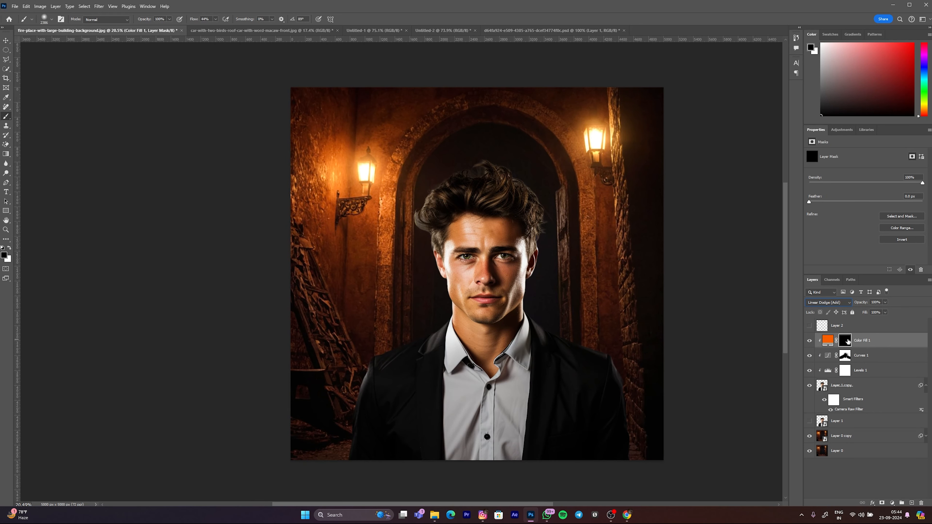
{"action": "left_click_drag", "start_coordinate": [383, 277], "coordinate": [365, 276]}
{"action": "key", "text": "x"}
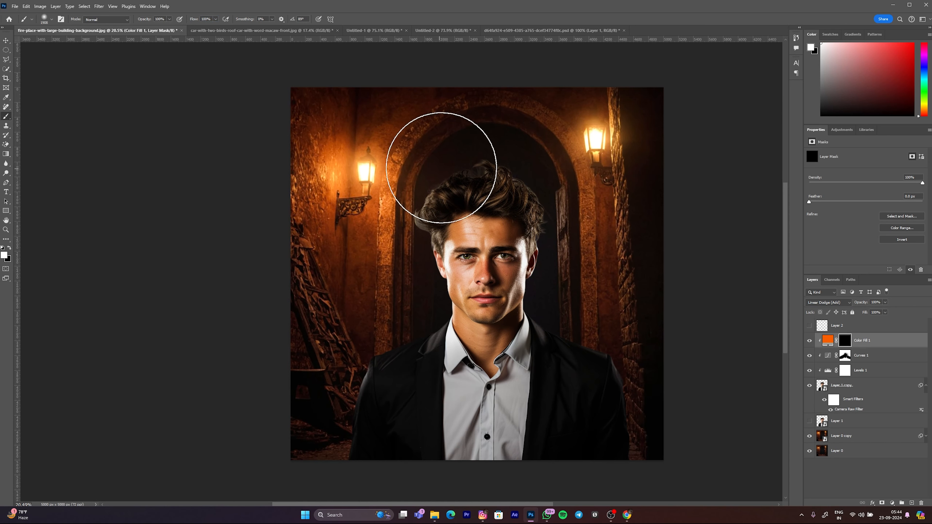
{"action": "mouse_move", "coordinate": [298, 190]}
{"action": "left_mouse_down"}
{"action": "mouse_move", "coordinate": [490, 160]}
{"action": "mouse_move", "coordinate": [362, 198]}
{"action": "left_mouse_up"}
{"action": "key", "text": "ctrl+z"}
{"action": "mouse_move", "coordinate": [449, 156]}
{"action": "left_mouse_down"}
{"action": "mouse_move", "coordinate": [414, 156]}
{"action": "mouse_move", "coordinate": [381, 184]}
{"action": "left_mouse_up"}
{"action": "left_click_drag", "start_coordinate": [404, 231], "coordinate": [393, 231]}
{"action": "left_click", "coordinate": [387, 313]}
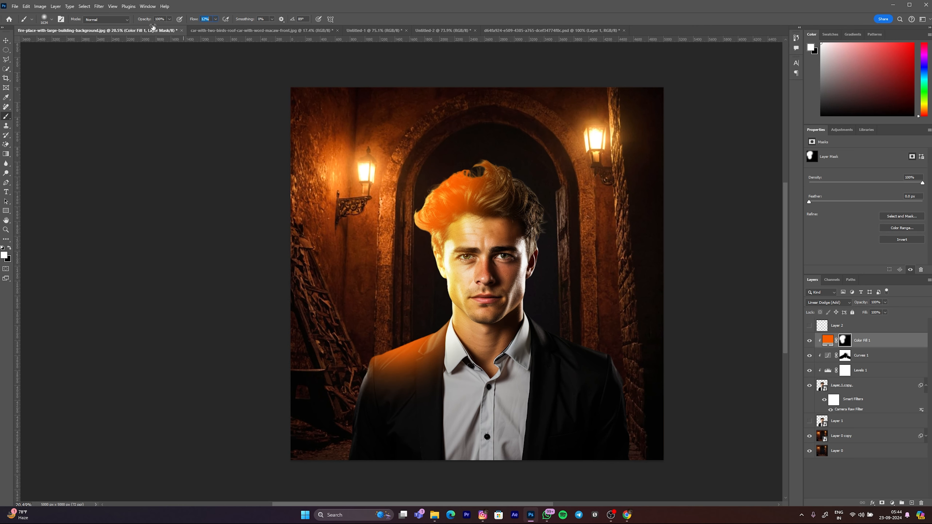
- Reduce the brush flow to 12% and paint white over the hair edge and shoulder on the right-lamp side
{"action": "left_click_drag", "start_coordinate": [522, 236], "coordinate": [503, 230]}
{"action": "left_click_drag", "start_coordinate": [563, 180], "coordinate": [561, 239]}
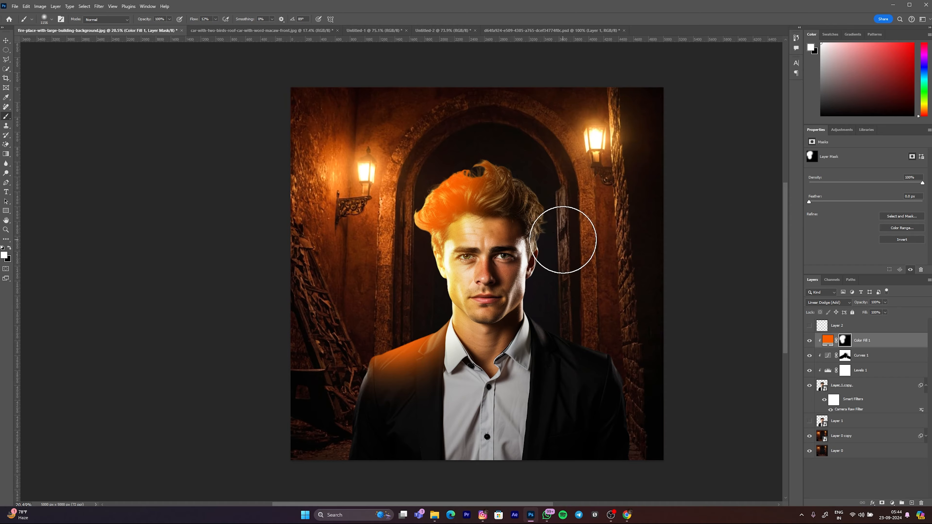
{"action": "scroll", "coordinate": [554, 239], "scroll_direction": "up", "scroll_amount": 4}
{"action": "scroll", "coordinate": [578, 268], "scroll_direction": "up", "scroll_amount": 1}
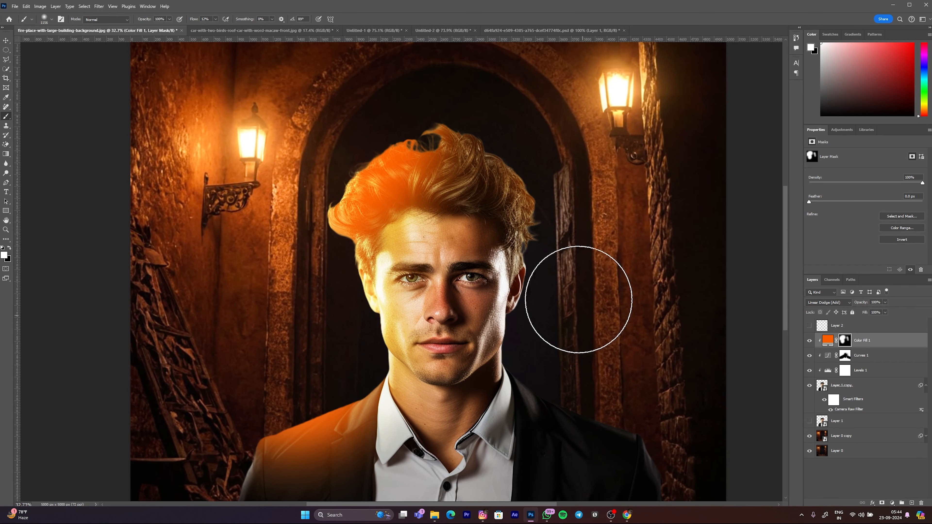
{"action": "left_click_drag", "start_coordinate": [578, 410], "coordinate": [559, 407]}
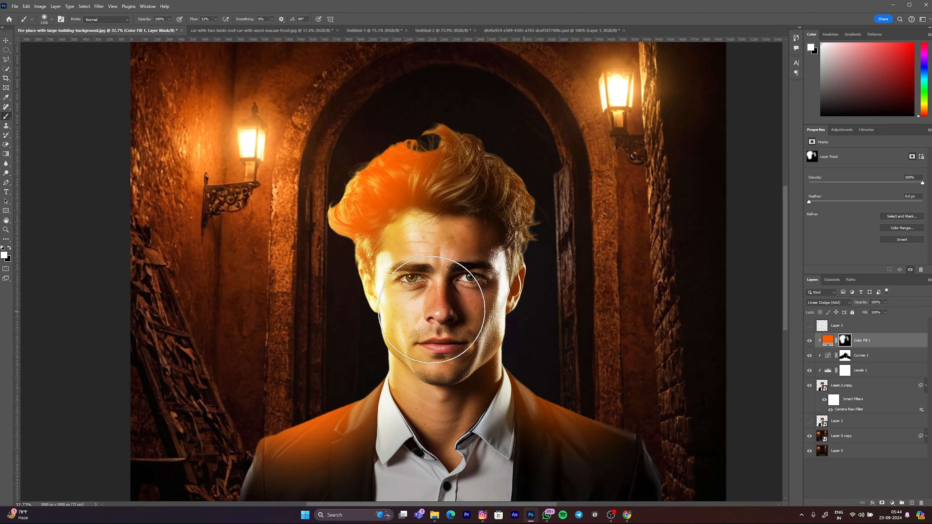
- Discard the painted mask on Color Fill 1 and give the layer a fresh mask inverted to black
{"action": "left_click_drag", "start_coordinate": [374, 195], "coordinate": [341, 196]}
{"action": "key", "text": "Delete"}
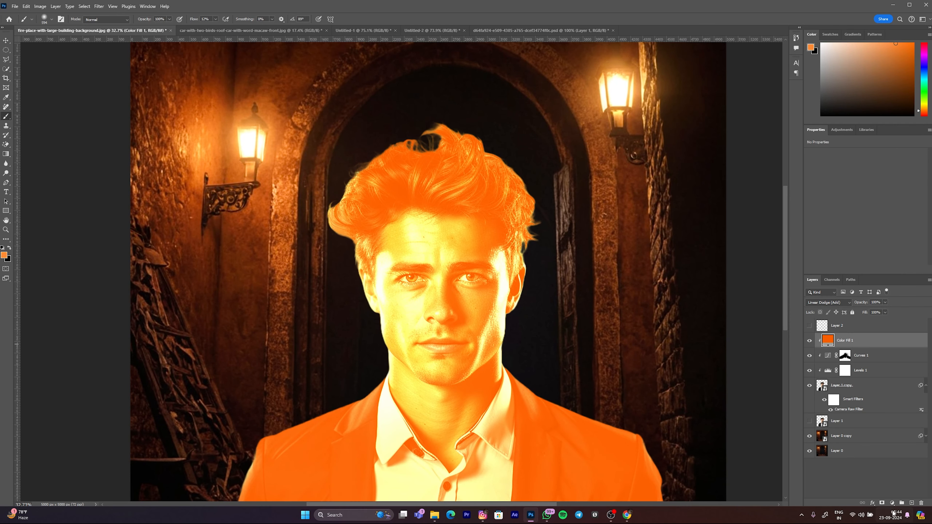
{"action": "left_click", "coordinate": [881, 503]}
{"action": "key", "text": "ctrl+i"}
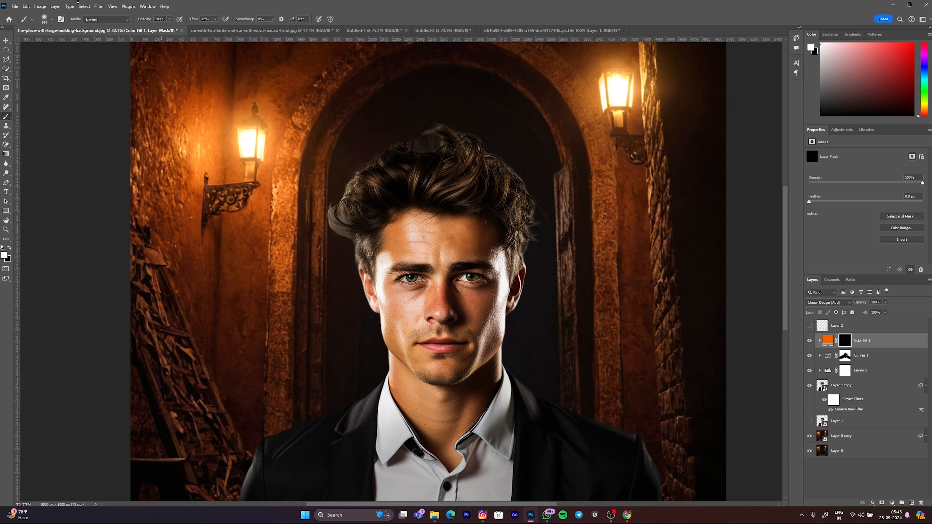
- Paint white on the Color Fill 1 mask over the temple and upper cheek on the left-lamp side
{"action": "scroll", "coordinate": [353, 164], "scroll_direction": "up", "scroll_amount": 6}
{"action": "scroll", "coordinate": [404, 187], "scroll_direction": "down", "scroll_amount": 6}
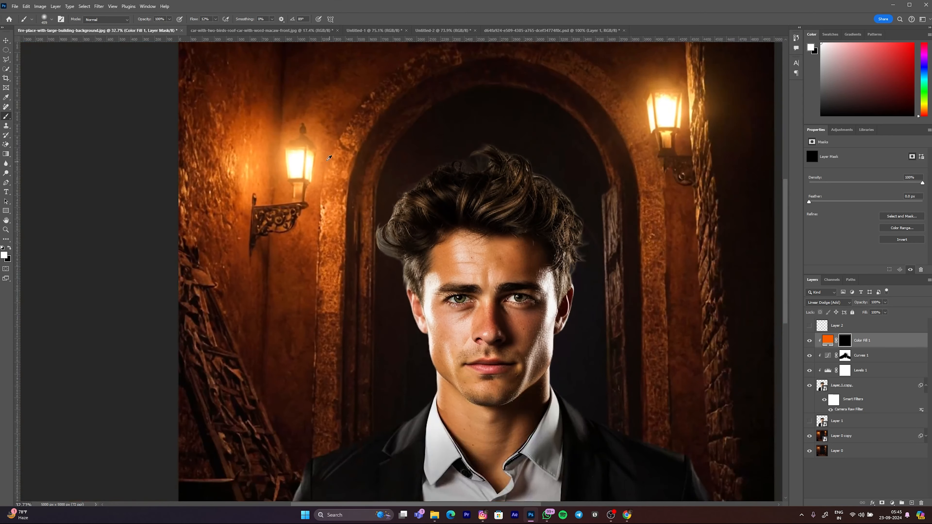
{"action": "scroll", "coordinate": [316, 157], "scroll_direction": "up", "scroll_amount": 1}
{"action": "scroll", "coordinate": [394, 190], "scroll_direction": "down", "scroll_amount": 3}
{"action": "scroll", "coordinate": [415, 301], "scroll_direction": "up", "scroll_amount": 1}
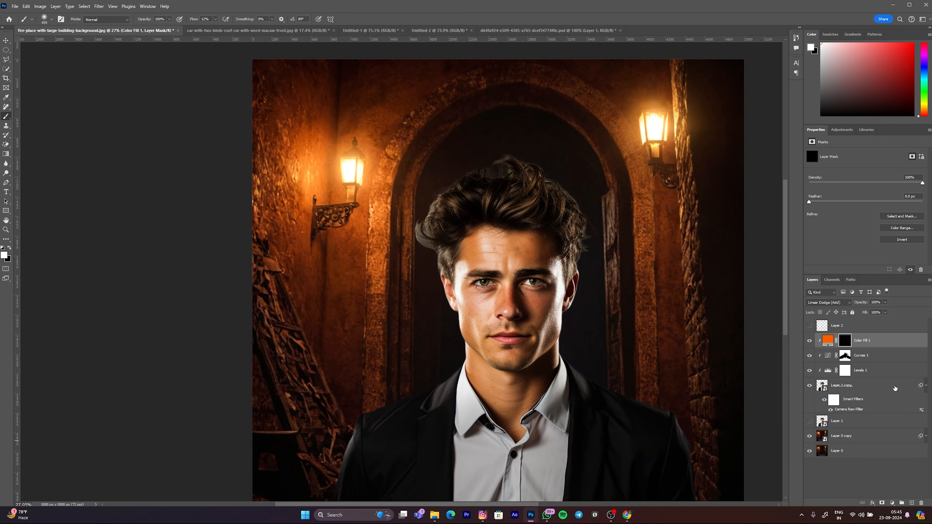
{"action": "scroll", "coordinate": [414, 295], "scroll_direction": "up", "scroll_amount": 6}
{"action": "left_click_drag", "start_coordinate": [526, 259], "coordinate": [503, 241]}
{"action": "scroll", "coordinate": [527, 243], "scroll_direction": "up", "scroll_amount": 3}
{"action": "scroll", "coordinate": [522, 243], "scroll_direction": "up", "scroll_amount": 5}
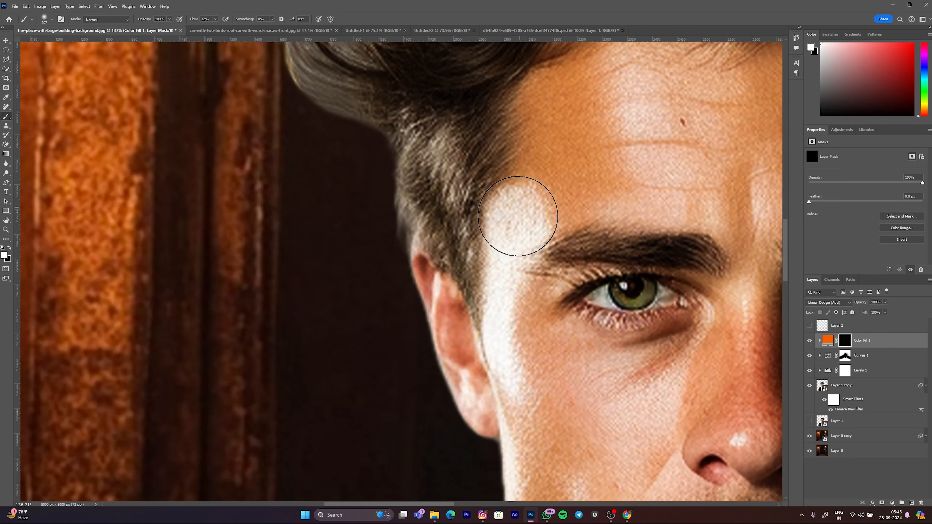
{"action": "left_click_drag", "start_coordinate": [519, 206], "coordinate": [502, 303]}
{"action": "scroll", "coordinate": [501, 284], "scroll_direction": "down", "scroll_amount": 8}
{"action": "scroll", "coordinate": [523, 281], "scroll_direction": "up", "scroll_amount": 1}
{"action": "left_click_drag", "start_coordinate": [528, 275], "coordinate": [522, 275]}
{"action": "scroll", "coordinate": [397, 264], "scroll_direction": "down", "scroll_amount": 5}
{"action": "scroll", "coordinate": [637, 261], "scroll_direction": "up", "scroll_amount": 1}
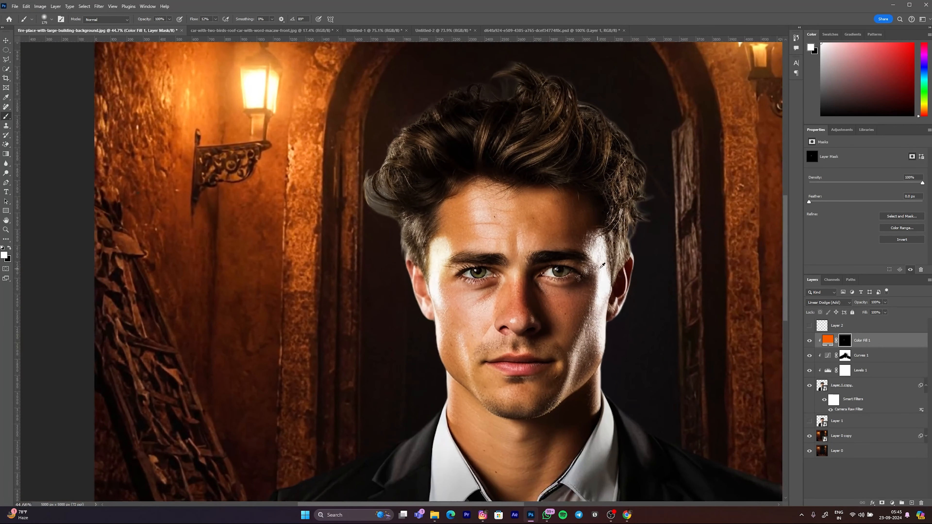
- Undo the trial stroke on the right-lamp cheek and paint white along the face edge on the left-lamp side
{"action": "left_click_drag", "start_coordinate": [610, 261], "coordinate": [607, 320]}
{"action": "key", "text": "ctrl+z"}
{"action": "left_click_drag", "start_coordinate": [393, 310], "coordinate": [379, 306]}
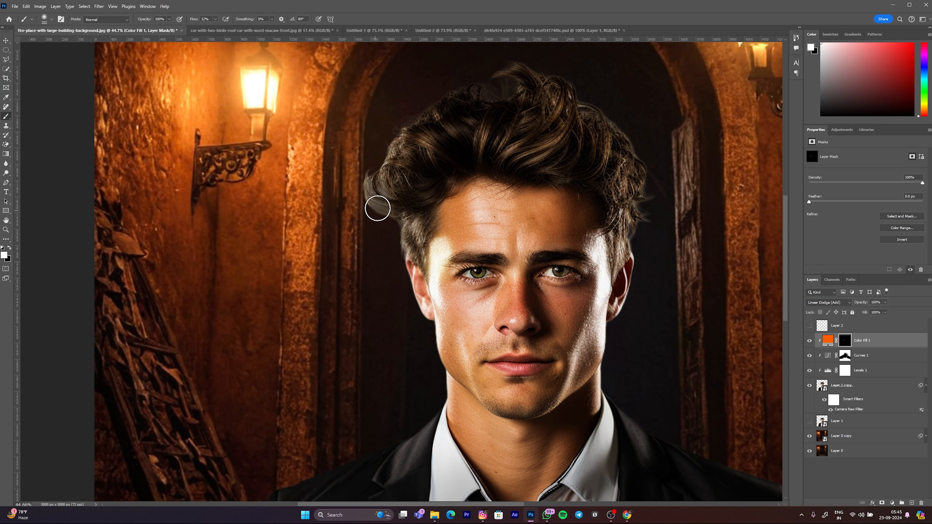
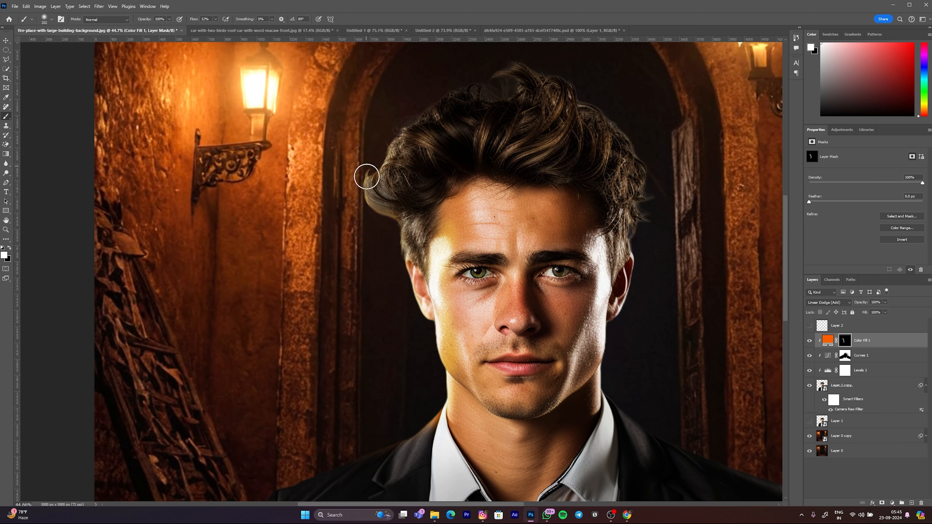
- Paint white on the mask with a larger soft brush over the hair edges on both lamp sides
{"action": "scroll", "coordinate": [379, 341], "scroll_direction": "down", "scroll_amount": 4}
{"action": "scroll", "coordinate": [395, 178], "scroll_direction": "up", "scroll_amount": 3}
{"action": "mouse_move", "coordinate": [395, 178]}
{"action": "left_mouse_down"}
{"action": "mouse_move", "coordinate": [426, 174]}
{"action": "mouse_move", "coordinate": [428, 142]}
{"action": "mouse_move", "coordinate": [439, 140]}
{"action": "left_mouse_up"}
{"action": "left_click_drag", "start_coordinate": [354, 198], "coordinate": [389, 162]}
{"action": "mouse_move", "coordinate": [325, 206]}
{"action": "left_mouse_down"}
{"action": "mouse_move", "coordinate": [307, 271]}
{"action": "mouse_move", "coordinate": [331, 215]}
{"action": "mouse_move", "coordinate": [406, 143]}
{"action": "left_mouse_up"}
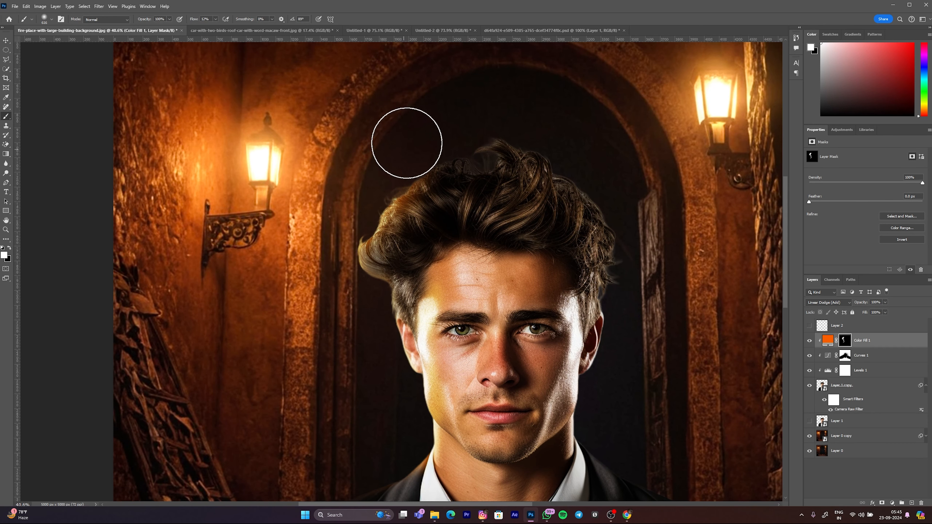
{"action": "mouse_move", "coordinate": [636, 152]}
{"action": "left_mouse_down"}
{"action": "mouse_move", "coordinate": [670, 196]}
{"action": "mouse_move", "coordinate": [574, 148]}
{"action": "mouse_move", "coordinate": [612, 170]}
{"action": "mouse_move", "coordinate": [648, 219]}
{"action": "mouse_move", "coordinate": [651, 342]}
{"action": "mouse_move", "coordinate": [643, 334]}
{"action": "mouse_move", "coordinate": [667, 342]}
{"action": "left_mouse_up"}
- Narrow the brush tip to an upright ellipse and paint white over the temple, cheek, jaw and outer ear on the right-lamp side
{"action": "scroll", "coordinate": [565, 328], "scroll_direction": "up", "scroll_amount": 5}
{"action": "mouse_move", "coordinate": [560, 387]}
{"action": "left_mouse_down"}
{"action": "mouse_move", "coordinate": [521, 338]}
{"action": "mouse_move", "coordinate": [534, 304]}
{"action": "mouse_move", "coordinate": [587, 299]}
{"action": "mouse_move", "coordinate": [531, 250]}
{"action": "left_mouse_up"}
{"action": "right_click", "coordinate": [527, 290]}
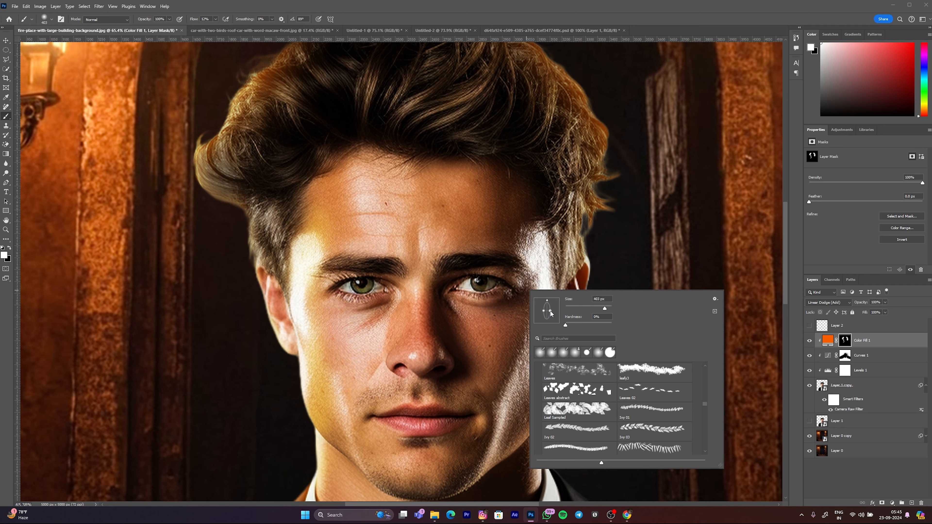
{"action": "mouse_move", "coordinate": [531, 243]}
{"action": "left_mouse_down"}
{"action": "mouse_move", "coordinate": [540, 262]}
{"action": "mouse_move", "coordinate": [538, 248]}
{"action": "left_mouse_up"}
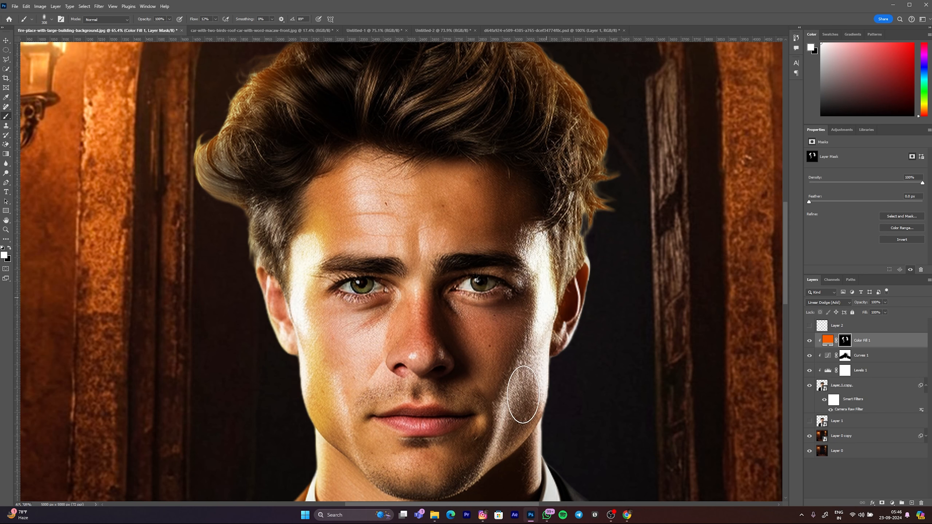
{"action": "left_click_drag", "start_coordinate": [526, 349], "coordinate": [524, 439]}
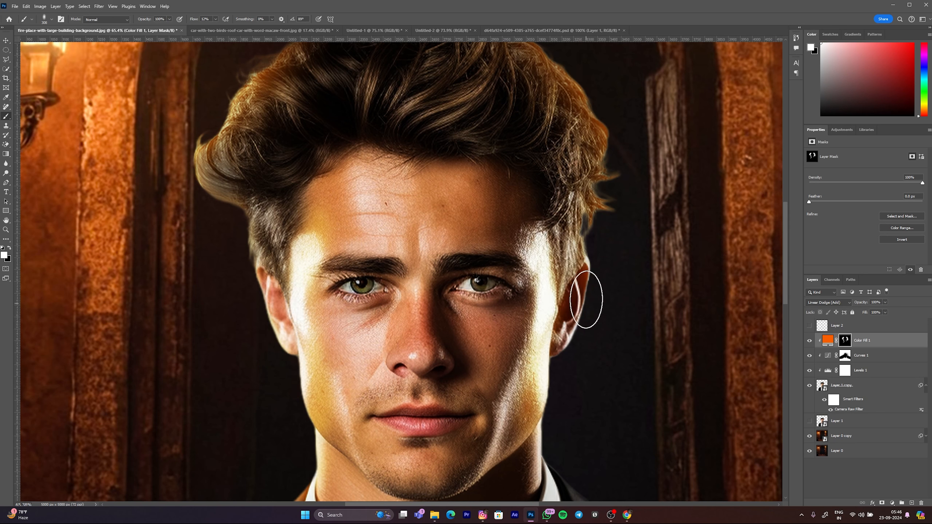
{"action": "mouse_move", "coordinate": [592, 341]}
{"action": "left_mouse_down"}
{"action": "mouse_move", "coordinate": [605, 242]}
{"action": "mouse_move", "coordinate": [588, 231]}
{"action": "mouse_move", "coordinate": [604, 308]}
{"action": "mouse_move", "coordinate": [582, 249]}
{"action": "mouse_move", "coordinate": [594, 349]}
{"action": "mouse_move", "coordinate": [597, 301]}
{"action": "left_mouse_up"}
- Shrink the brush, make its tip round again, and paint white along the inner rim of the right-lamp-side ear
{"action": "right_click", "coordinate": [570, 304], "text": "alt"}
{"action": "scroll", "coordinate": [619, 312], "scroll_direction": "up", "scroll_amount": 7}
{"action": "right_click", "coordinate": [510, 298], "text": "alt"}
{"action": "scroll", "coordinate": [480, 282], "scroll_direction": "up", "scroll_amount": 1}
{"action": "right_click", "coordinate": [496, 275], "text": "alt"}
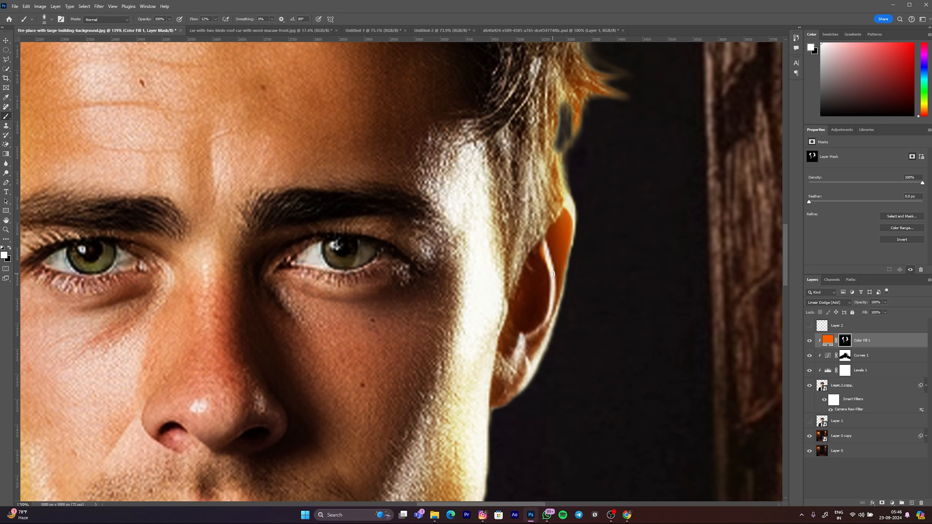
{"action": "right_click", "coordinate": [525, 323], "text": "alt"}
{"action": "scroll", "coordinate": [542, 299], "scroll_direction": "down", "scroll_amount": 1}
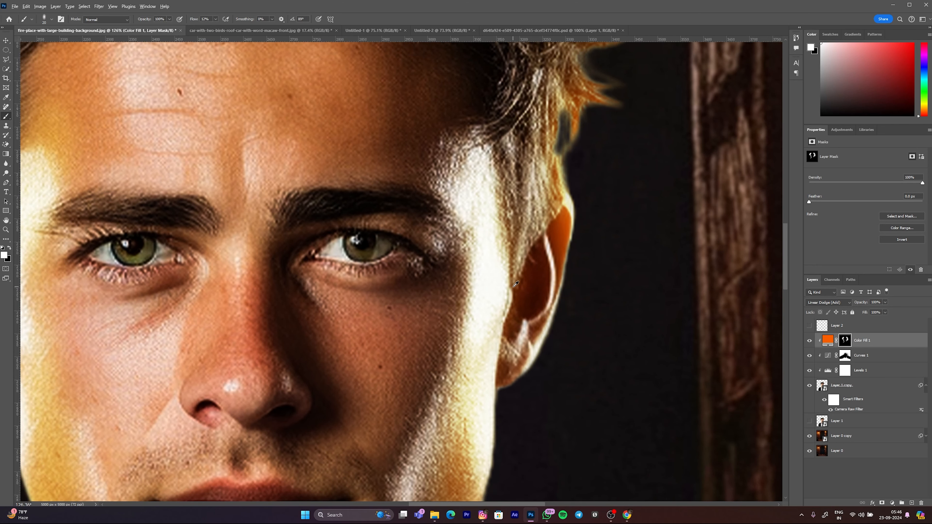
{"action": "right_click", "coordinate": [522, 291]}
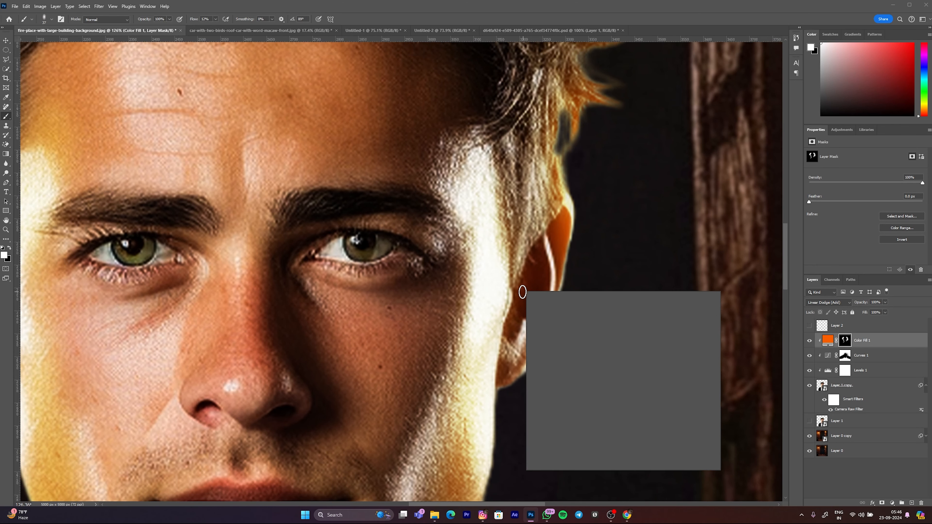
{"action": "right_click", "coordinate": [530, 254], "text": "alt"}
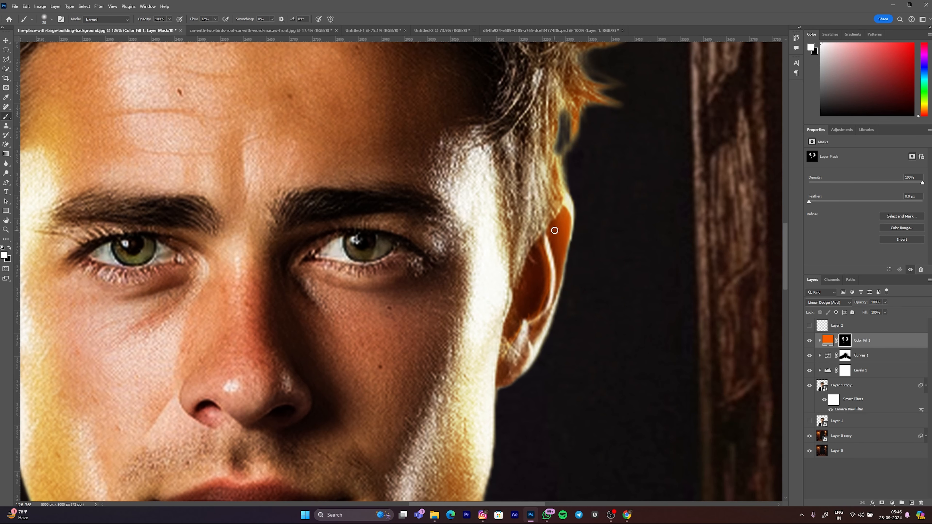
- Enlarge the brush and paint white on the mask over the suit shoulders beside the collar on both sides
{"action": "scroll", "coordinate": [515, 289], "scroll_direction": "down", "scroll_amount": 10}
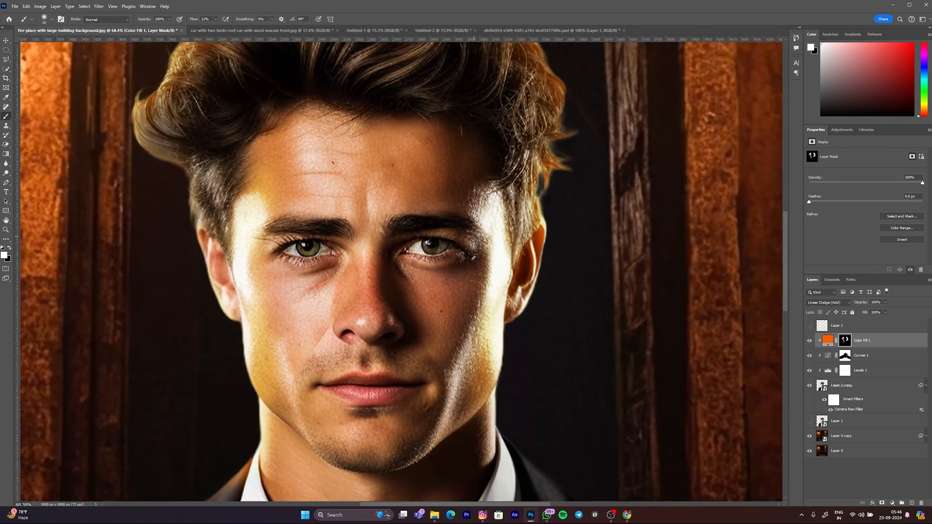
{"action": "scroll", "coordinate": [456, 310], "scroll_direction": "up", "scroll_amount": 6}
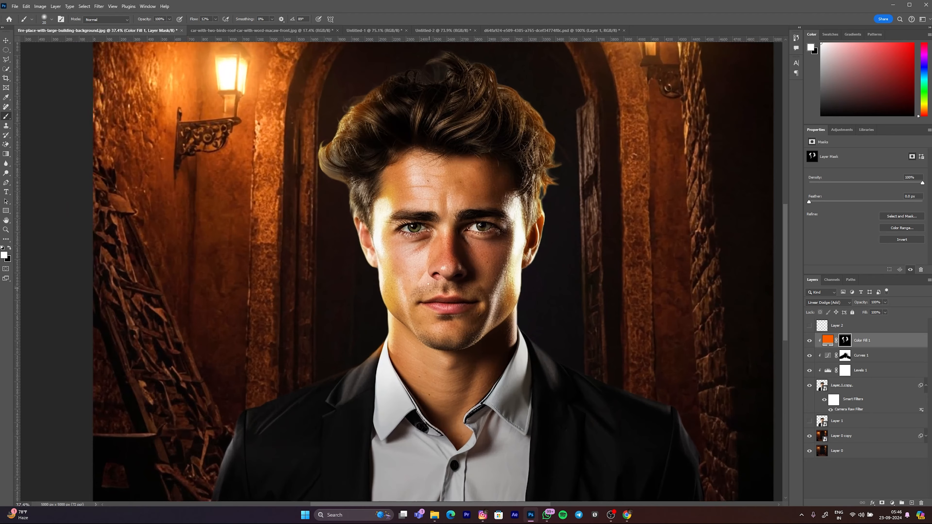
{"action": "scroll", "coordinate": [427, 294], "scroll_direction": "down", "scroll_amount": 6}
{"action": "scroll", "coordinate": [394, 345], "scroll_direction": "up", "scroll_amount": 1}
{"action": "left_click_drag", "start_coordinate": [391, 330], "coordinate": [443, 328]}
{"action": "left_click_drag", "start_coordinate": [573, 334], "coordinate": [550, 325]}
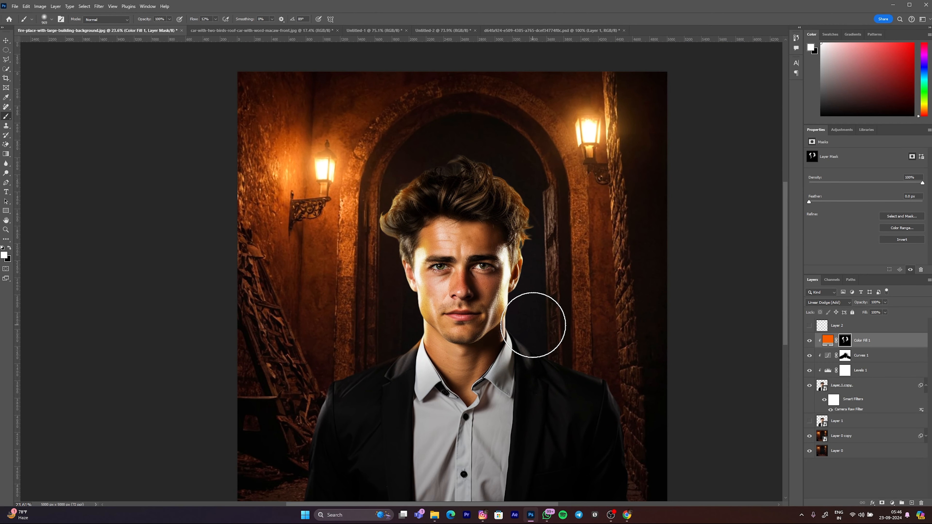
{"action": "scroll", "coordinate": [533, 325], "scroll_direction": "up", "scroll_amount": 2}
{"action": "left_click_drag", "start_coordinate": [532, 342], "coordinate": [574, 333]}
{"action": "mouse_move", "coordinate": [337, 322]}
{"action": "left_mouse_down"}
{"action": "mouse_move", "coordinate": [320, 329]}
{"action": "mouse_move", "coordinate": [336, 315]}
{"action": "left_mouse_up"}
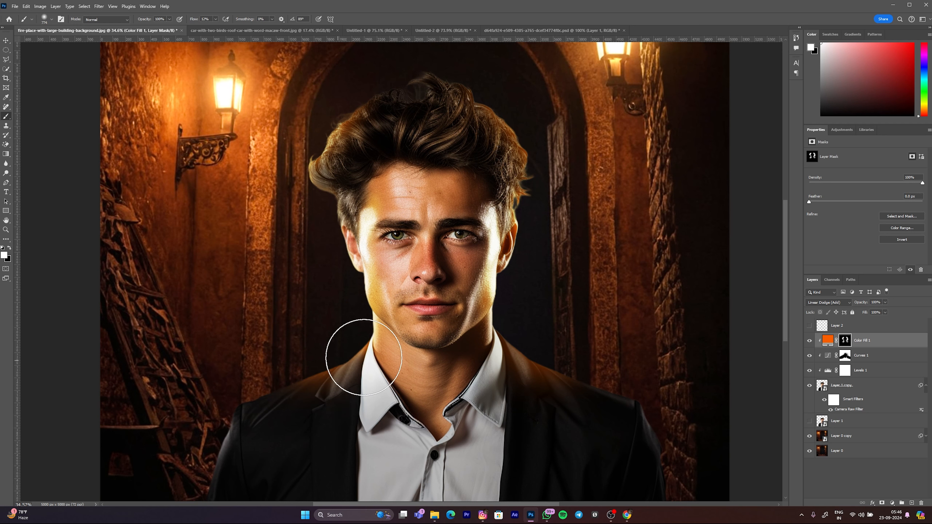
{"action": "left_click_drag", "start_coordinate": [533, 314], "coordinate": [509, 353]}
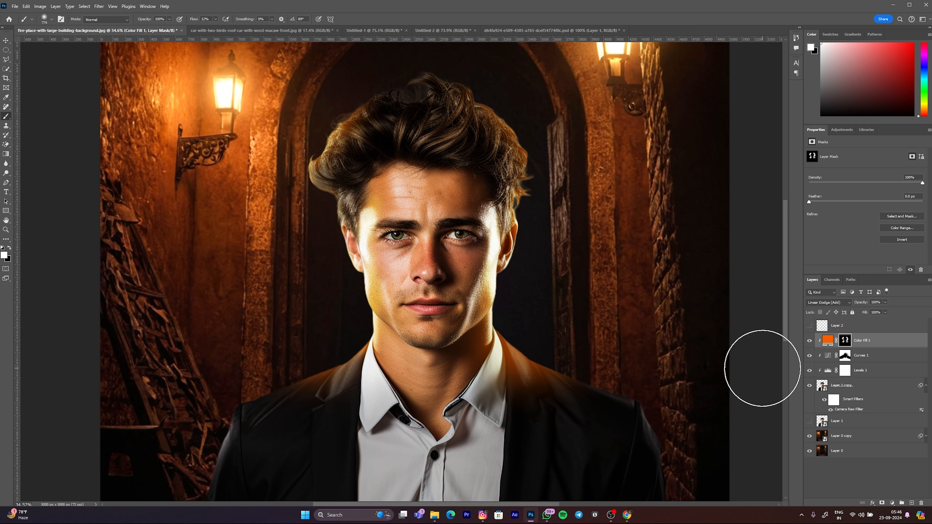
{"action": "key", "text": "x"}
{"action": "left_click_drag", "start_coordinate": [513, 417], "coordinate": [492, 417], "text": "alt"}
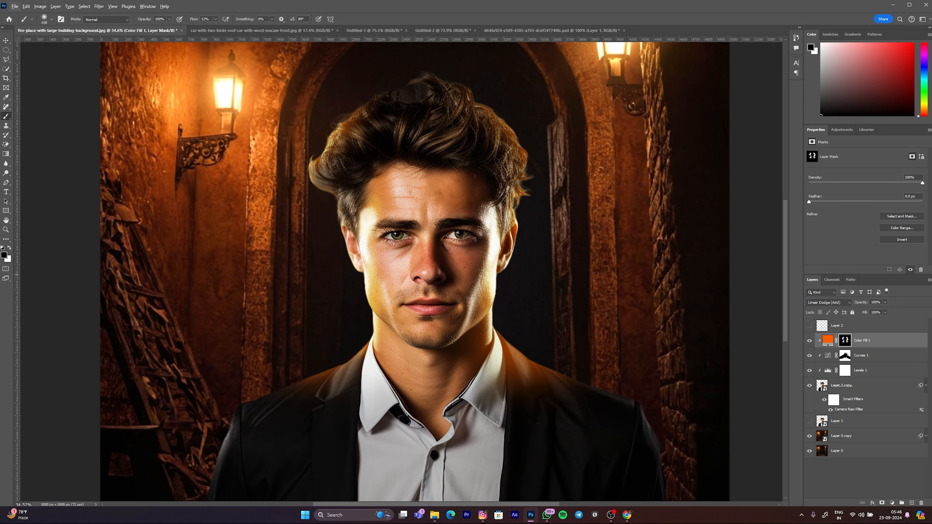
{"action": "left_click_drag", "start_coordinate": [422, 330], "coordinate": [455, 325], "text": "alt"}
{"action": "key", "text": "ctrl+z"}
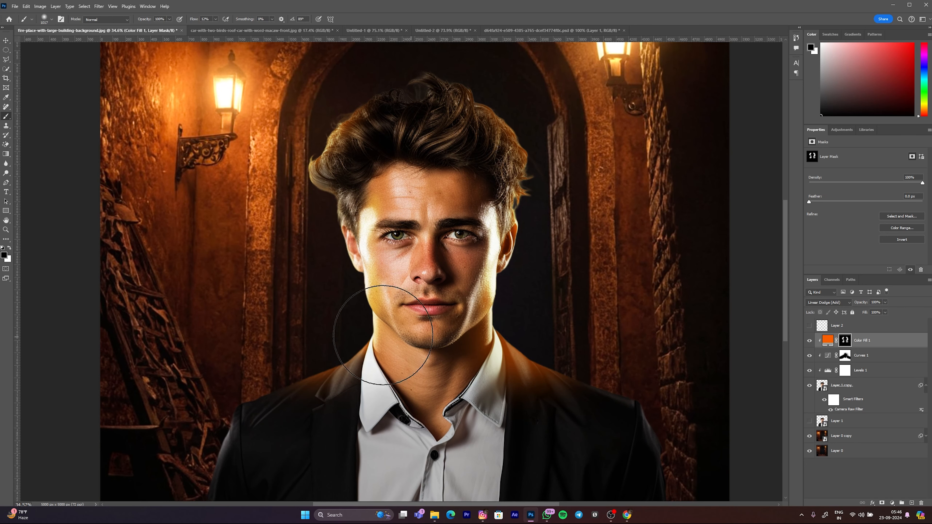
{"action": "key", "text": "z"}
{"action": "key", "text": "b"}
{"action": "key", "text": "x"}
{"action": "mouse_move", "coordinate": [293, 329]}
{"action": "left_mouse_down"}
{"action": "mouse_move", "coordinate": [322, 389]}
{"action": "mouse_move", "coordinate": [575, 260]}
{"action": "mouse_move", "coordinate": [481, 313]}
{"action": "left_mouse_up"}
{"action": "key", "text": "ctrl+z"}
- Paint white on the mask over the neck edge and the suit shoulder on the left-lamp side, varying the brush size
{"action": "left_click_drag", "start_coordinate": [352, 338], "coordinate": [314, 343], "text": "alt"}
{"action": "scroll", "coordinate": [293, 343], "scroll_direction": "up", "scroll_amount": 4}
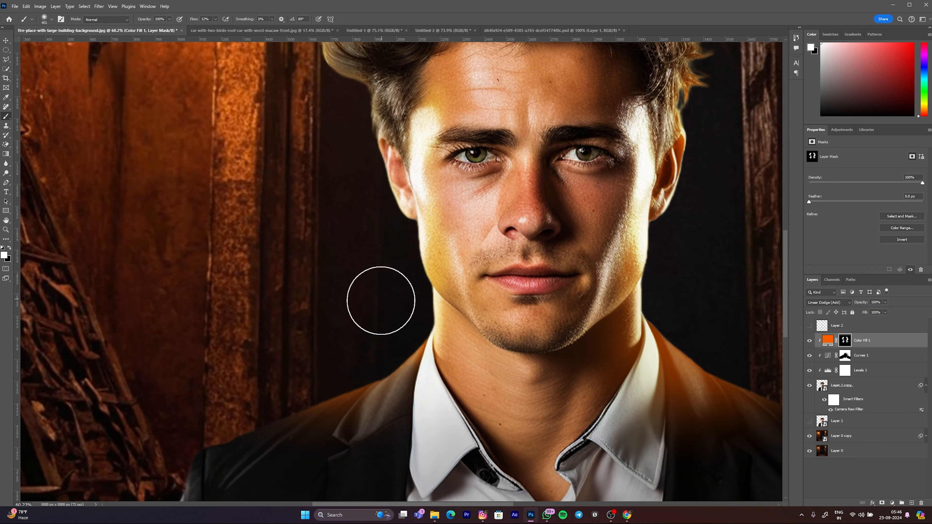
{"action": "left_click_drag", "start_coordinate": [394, 315], "coordinate": [391, 315], "text": "alt"}
{"action": "scroll", "coordinate": [423, 360], "scroll_direction": "up", "scroll_amount": 4}
{"action": "left_click_drag", "start_coordinate": [422, 359], "coordinate": [386, 347], "text": "alt"}
{"action": "left_click_drag", "start_coordinate": [428, 318], "coordinate": [476, 288], "text": "alt"}
{"action": "scroll", "coordinate": [422, 291], "scroll_direction": "down", "scroll_amount": 4}
{"action": "left_click_drag", "start_coordinate": [405, 340], "coordinate": [442, 321], "text": "alt"}
{"action": "left_click_drag", "start_coordinate": [353, 334], "coordinate": [317, 309]}
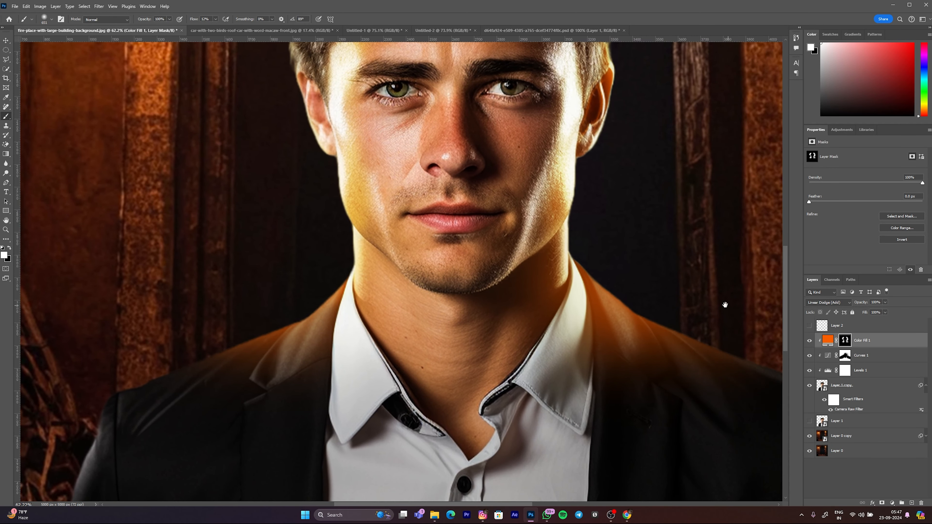
- Paint white on the mask with a large soft brush over the top of the hair, linking both lit sides
{"action": "left_click_drag", "start_coordinate": [723, 304], "coordinate": [648, 312]}
{"action": "scroll", "coordinate": [573, 270], "scroll_direction": "down", "scroll_amount": 5}
{"action": "scroll", "coordinate": [673, 330], "scroll_direction": "down", "scroll_amount": 3}
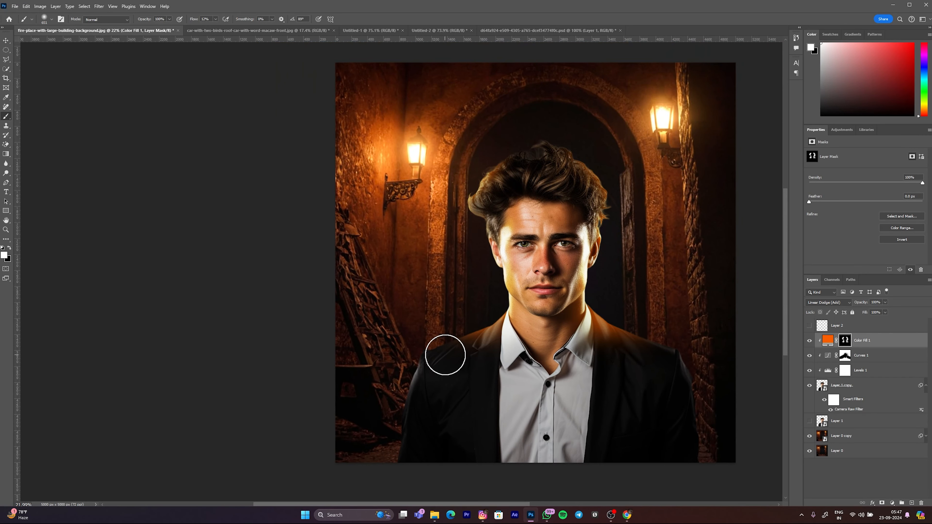
{"action": "left_click_drag", "start_coordinate": [472, 312], "coordinate": [489, 300]}
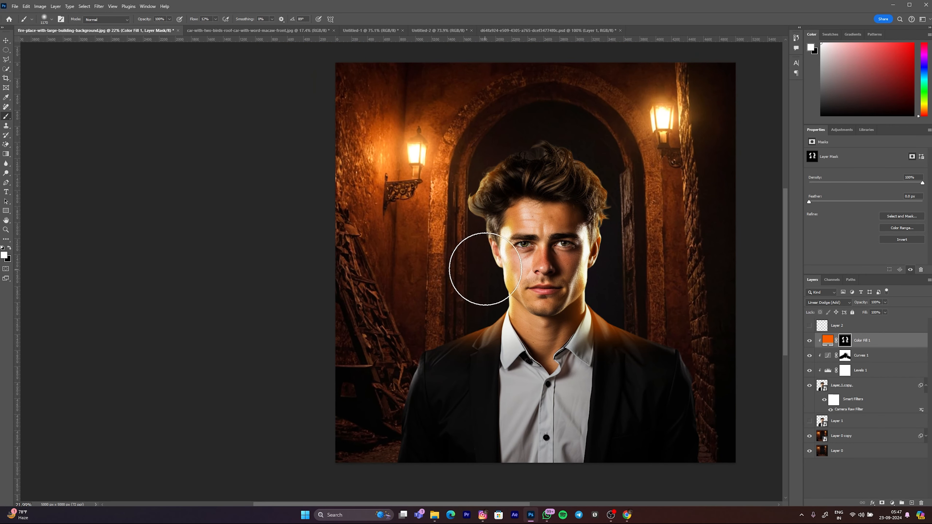
{"action": "left_click_drag", "start_coordinate": [521, 227], "coordinate": [514, 229]}
{"action": "left_click_drag", "start_coordinate": [545, 150], "coordinate": [552, 150]}
{"action": "mouse_move", "coordinate": [547, 122]}
{"action": "left_mouse_down"}
{"action": "mouse_move", "coordinate": [560, 154]}
{"action": "mouse_move", "coordinate": [518, 143]}
{"action": "mouse_move", "coordinate": [478, 148]}
{"action": "mouse_move", "coordinate": [496, 140]}
{"action": "mouse_move", "coordinate": [418, 197]}
{"action": "left_mouse_up"}
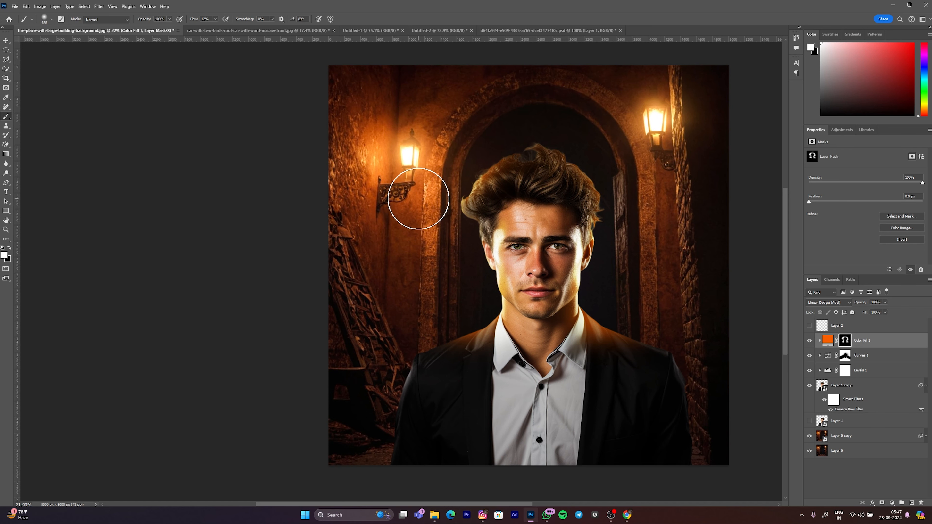
- Paint black on the mask over the inner cheeks and forehead to reduce the orange spill on the face
{"action": "key", "text": "x"}
{"action": "left_click_drag", "start_coordinate": [607, 225], "coordinate": [566, 228]}
{"action": "mouse_move", "coordinate": [509, 283]}
{"action": "left_mouse_down"}
{"action": "mouse_move", "coordinate": [528, 278]}
{"action": "mouse_move", "coordinate": [462, 272]}
{"action": "mouse_move", "coordinate": [528, 272]}
{"action": "left_mouse_up"}
{"action": "left_click_drag", "start_coordinate": [529, 273], "coordinate": [555, 269]}
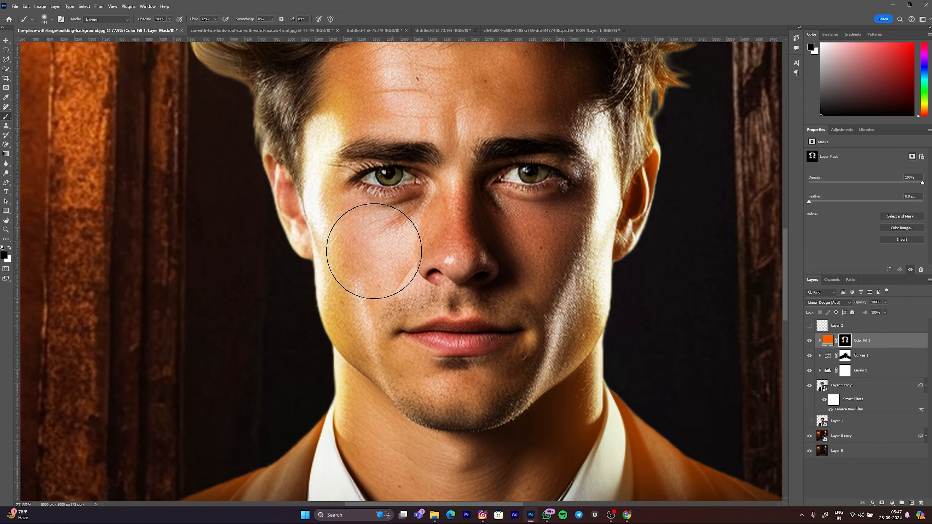
{"action": "scroll", "coordinate": [391, 279], "scroll_direction": "down", "scroll_amount": 2}
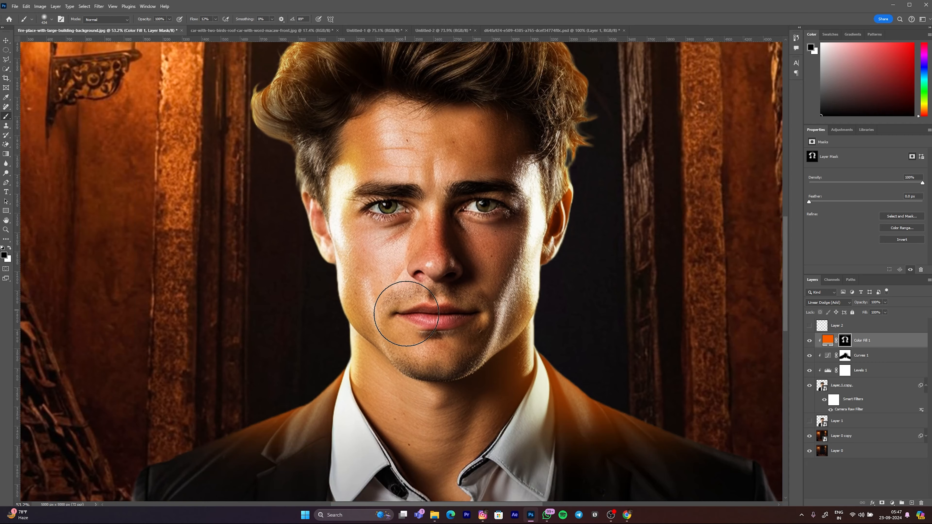
{"action": "scroll", "coordinate": [448, 262], "scroll_direction": "down", "scroll_amount": 5}
{"action": "left_click_drag", "start_coordinate": [451, 267], "coordinate": [455, 259]}
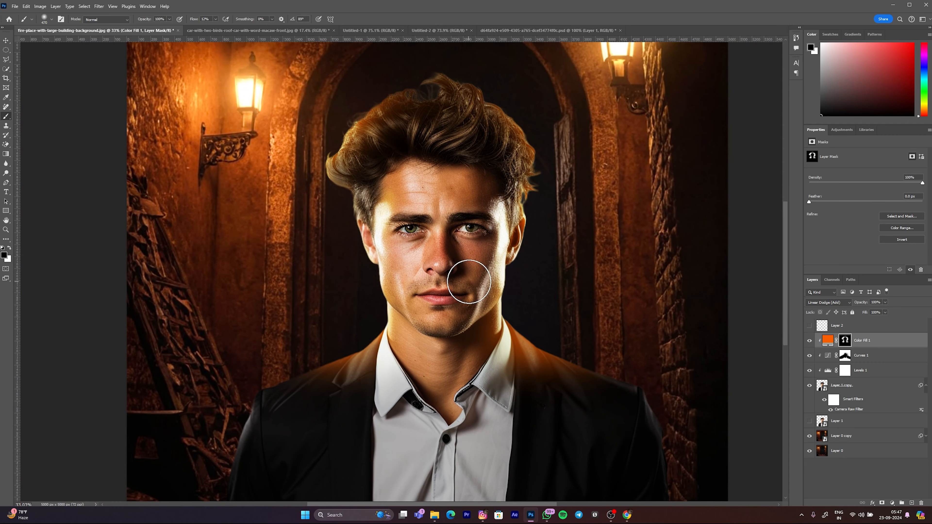
{"action": "scroll", "coordinate": [442, 278], "scroll_direction": "down", "scroll_amount": 5}
{"action": "left_click_drag", "start_coordinate": [447, 271], "coordinate": [456, 267]}
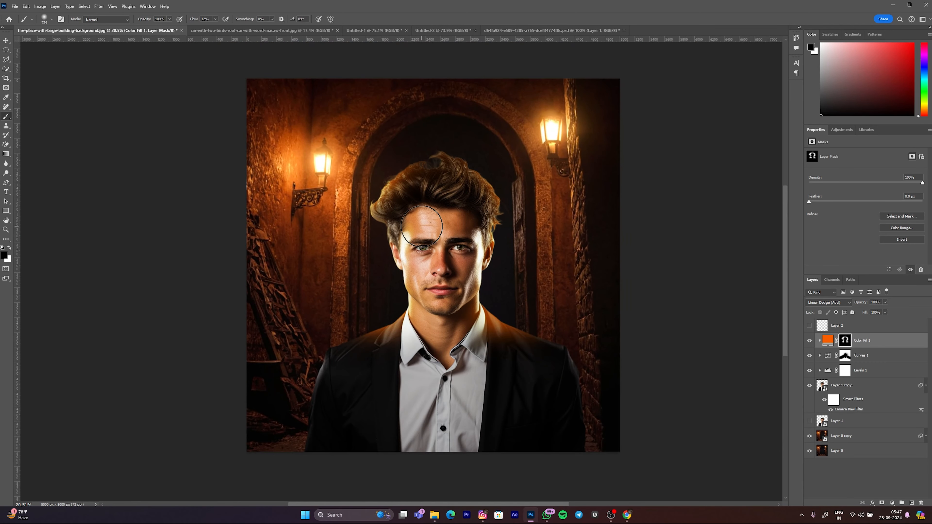
- Duplicate the Color Fill 1 layer together with its mask to strengthen the orange light
{"action": "scroll", "coordinate": [480, 223], "scroll_direction": "down", "scroll_amount": 3}
{"action": "scroll", "coordinate": [480, 223], "scroll_direction": "up", "scroll_amount": 2}
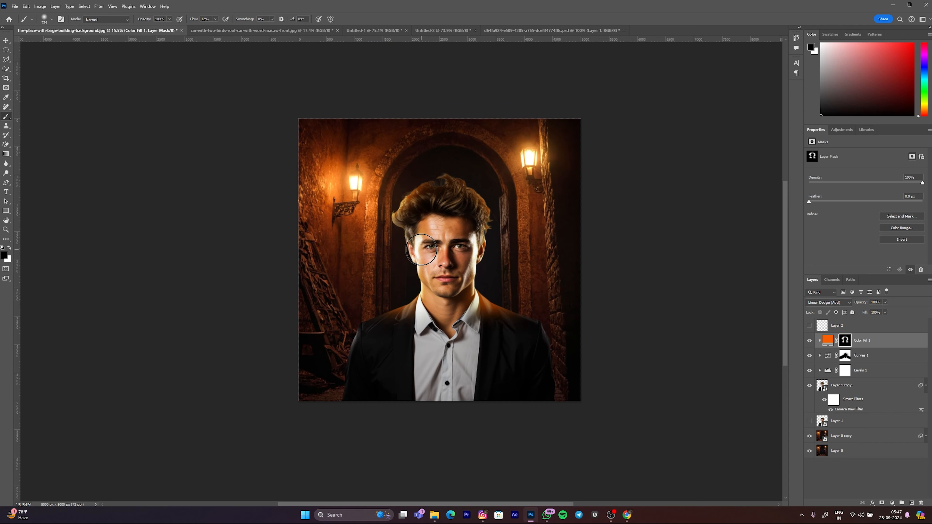
{"action": "left_click", "coordinate": [832, 344]}
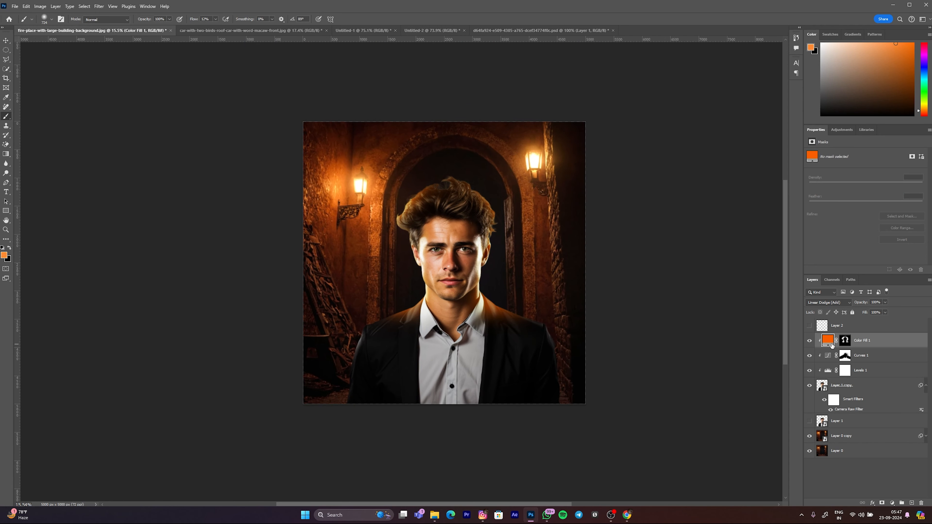
{"action": "key", "text": "ctrl+j"}
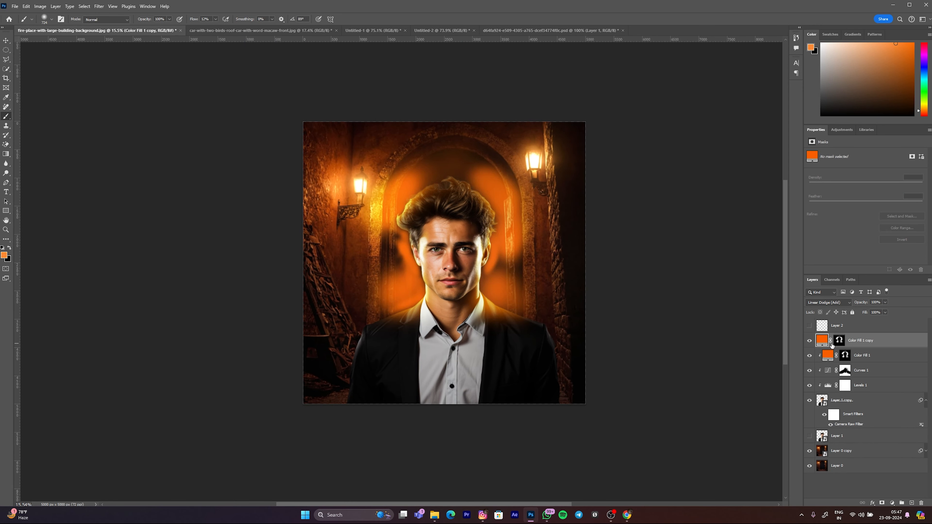
- Clip the duplicated Color Fill 1 layer to the layers beneath it and compare the image with and without it
{"action": "right_click", "coordinate": [868, 344]}
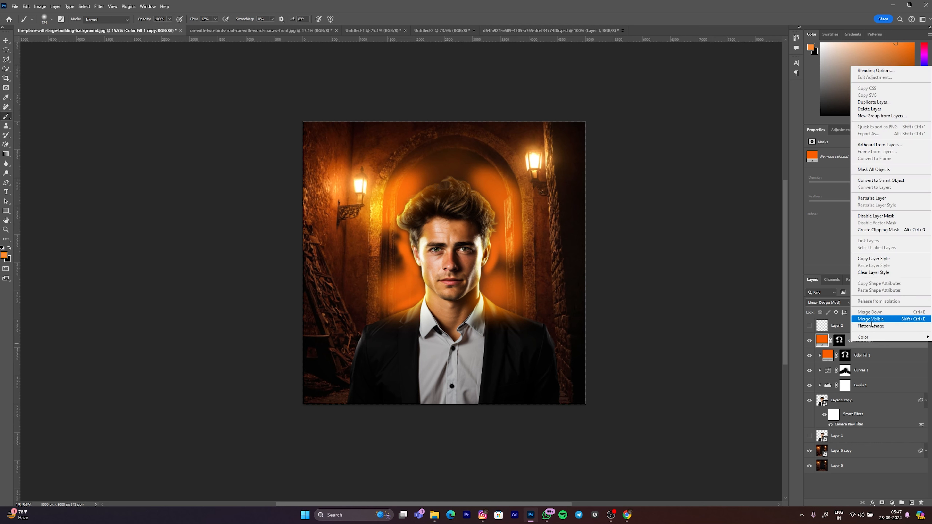
{"action": "left_click", "coordinate": [864, 236]}
{"action": "left_click_drag", "start_coordinate": [410, 245], "coordinate": [417, 246]}
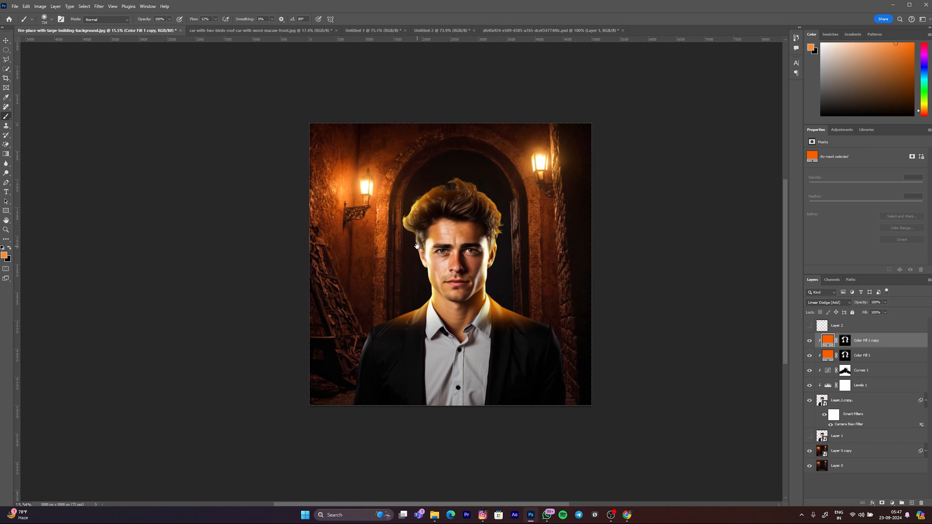
{"action": "left_click", "coordinate": [809, 341]}
{"action": "left_click", "coordinate": [809, 341]}
{"action": "left_click", "coordinate": [809, 341]}
{"action": "left_click", "coordinate": [809, 340]}
{"action": "left_click", "coordinate": [810, 341]}
{"action": "left_click", "coordinate": [809, 341]}
- Set the fill of the Color Fill 1 copy layer to 67%
{"action": "left_click", "coordinate": [488, 185]}
{"action": "key", "text": "Return"}
{"action": "scroll", "coordinate": [462, 222], "scroll_direction": "up", "scroll_amount": 3}
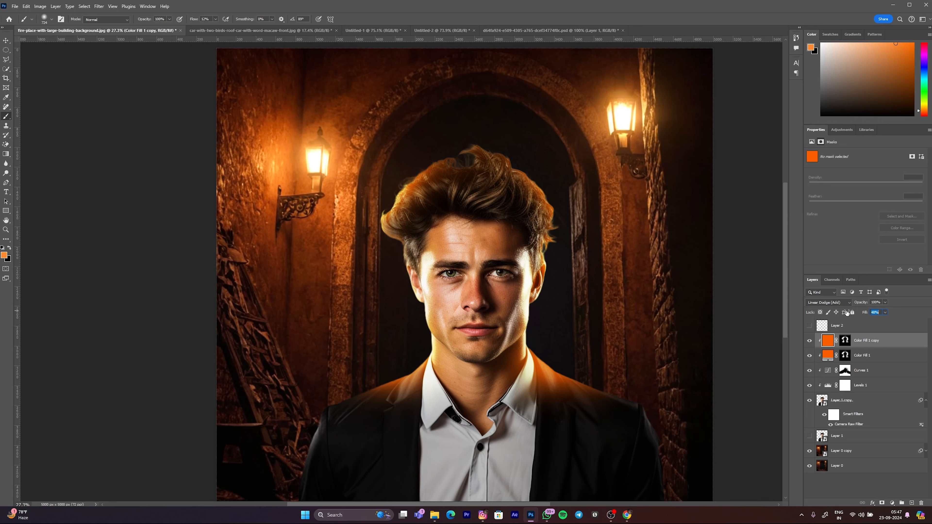
{"action": "left_click", "coordinate": [830, 341]}
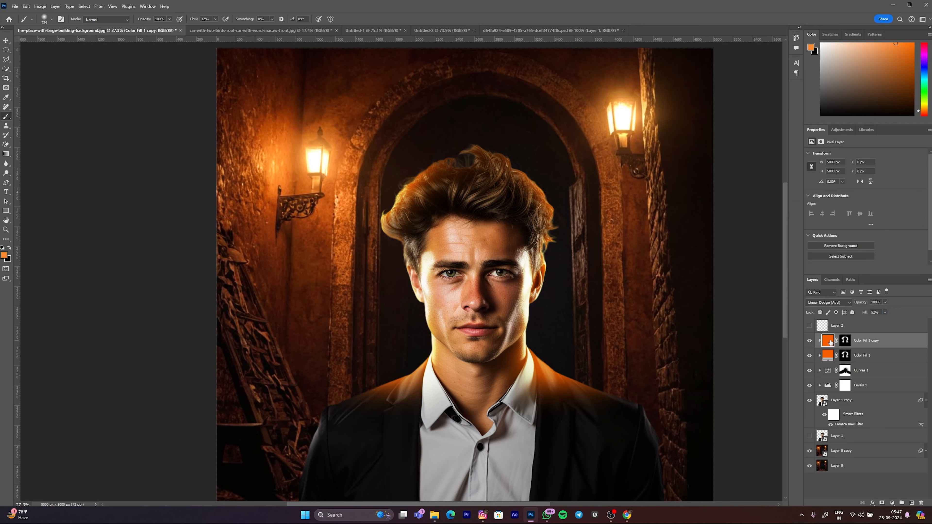
{"action": "double_click", "coordinate": [830, 341]}
{"action": "left_click", "coordinate": [866, 234]}
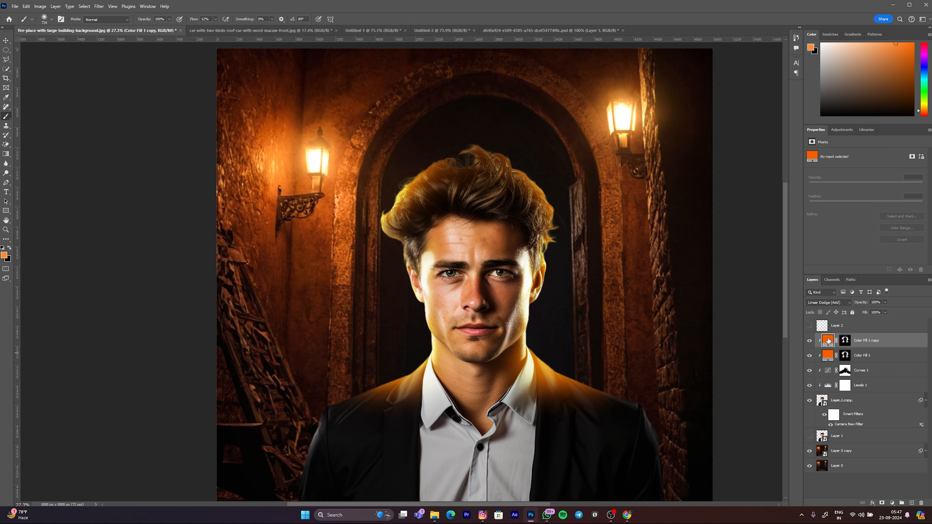
{"action": "left_click_drag", "start_coordinate": [850, 316], "coordinate": [851, 319]}
- Change the Color Fill 1 copy colour to a yellower orange, about fa9300, and compare the layer on and off
{"action": "double_click", "coordinate": [829, 340]}
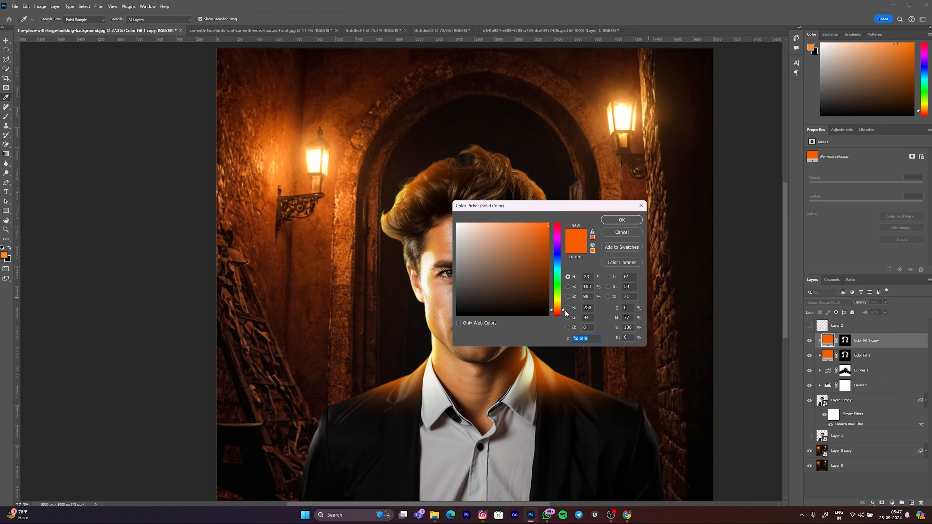
{"action": "left_click_drag", "start_coordinate": [557, 311], "coordinate": [559, 310]}
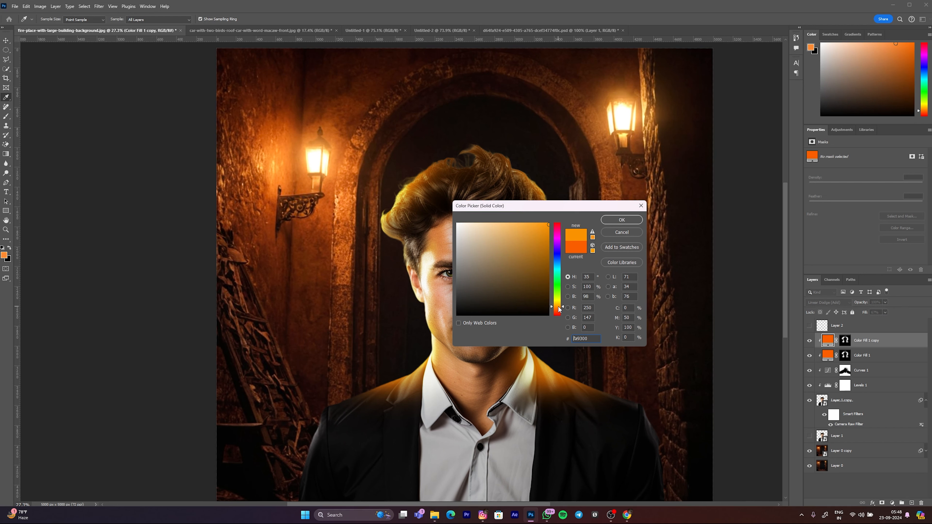
{"action": "left_click", "coordinate": [604, 221]}
{"action": "left_click", "coordinate": [808, 340]}
{"action": "left_click", "coordinate": [809, 340]}
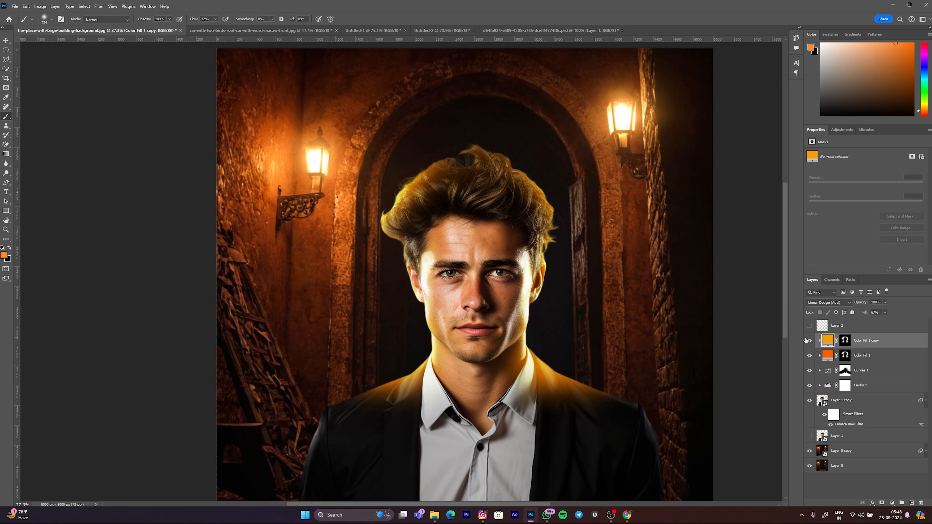
- Paint black on the Color Fill 1 copy mask over the collar, chin, cheek and inner hair, varying the brush size
{"action": "left_click", "coordinate": [845, 340]}
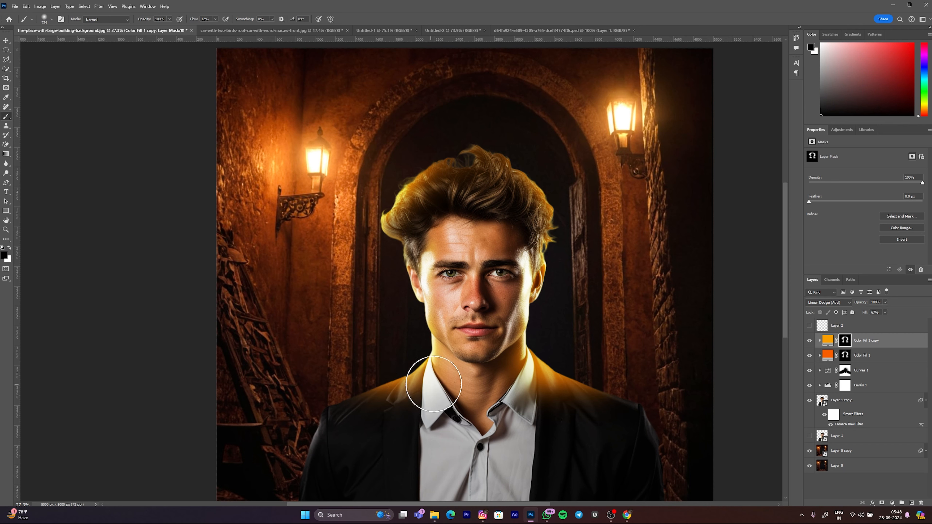
{"action": "left_click_drag", "start_coordinate": [431, 391], "coordinate": [408, 392]}
{"action": "scroll", "coordinate": [455, 382], "scroll_direction": "up", "scroll_amount": 4}
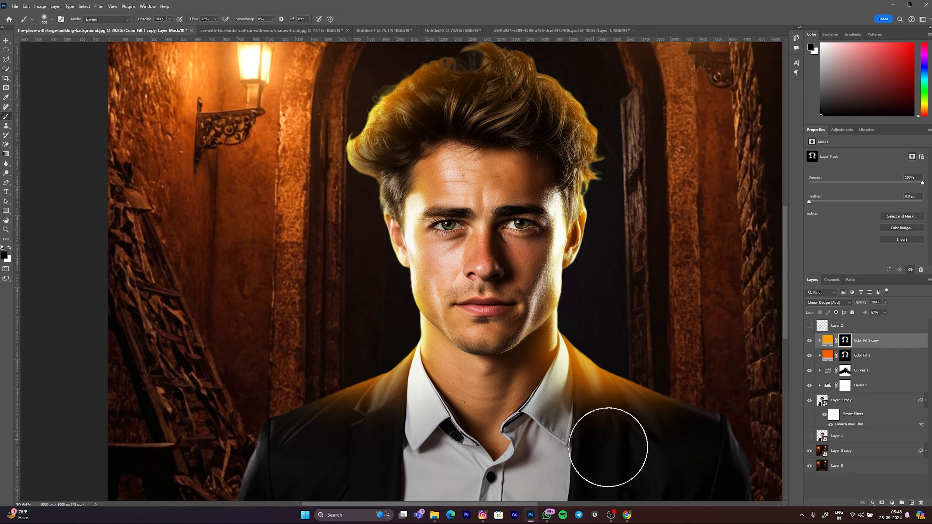
{"action": "left_click_drag", "start_coordinate": [508, 333], "coordinate": [493, 332]}
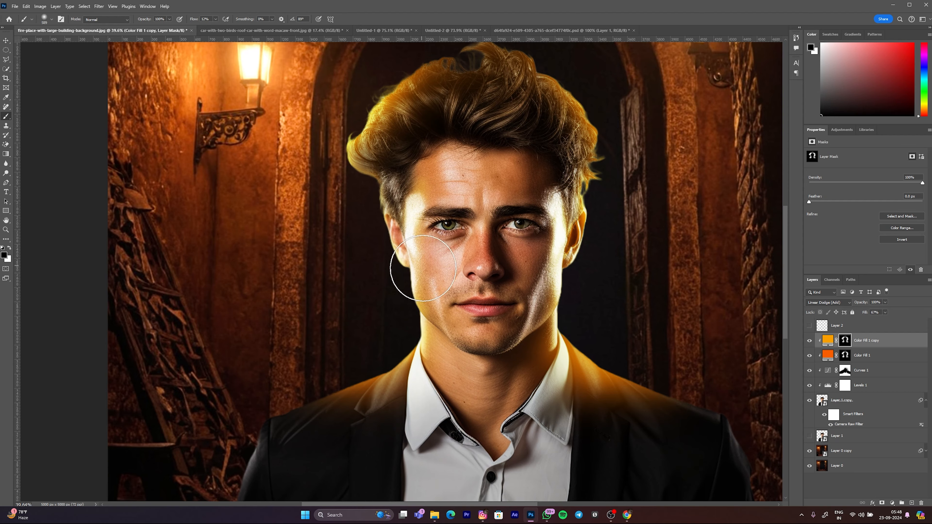
{"action": "left_click_drag", "start_coordinate": [437, 255], "coordinate": [444, 282]}
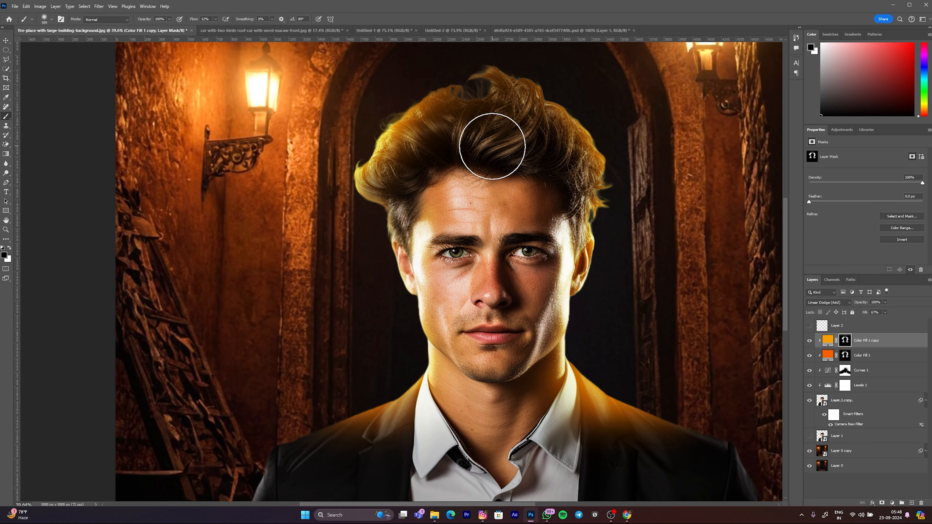
{"action": "mouse_move", "coordinate": [437, 215]}
{"action": "left_mouse_down"}
{"action": "mouse_move", "coordinate": [412, 121]}
{"action": "mouse_move", "coordinate": [399, 158]}
{"action": "left_mouse_up"}
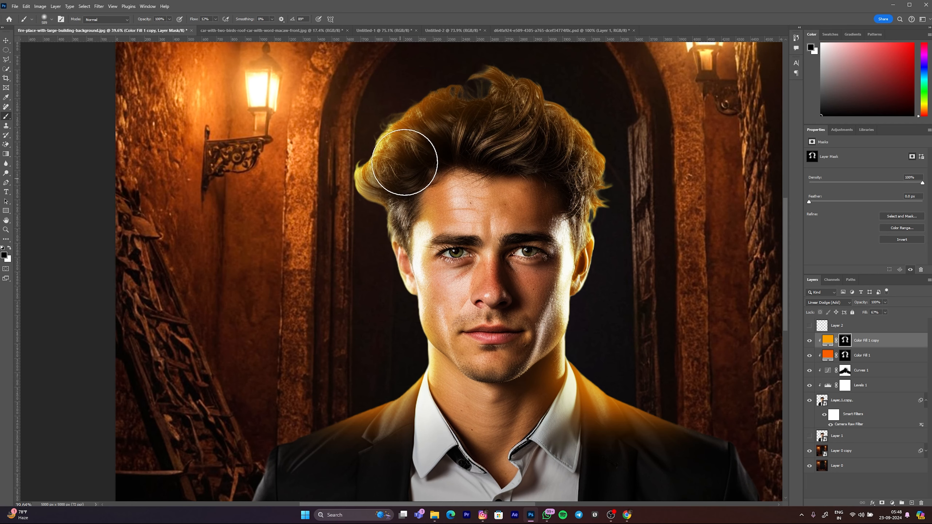
- Examine the whole composite at different zoom levels, with and without the Color Fill 1 copy layer
{"action": "scroll", "coordinate": [370, 209], "scroll_direction": "down", "scroll_amount": 10}
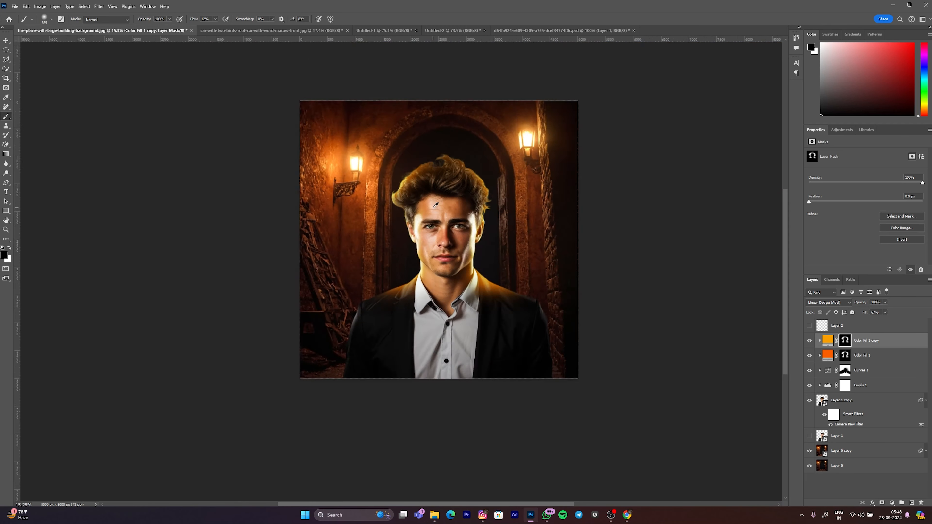
{"action": "scroll", "coordinate": [416, 189], "scroll_direction": "up", "scroll_amount": 4}
{"action": "scroll", "coordinate": [433, 203], "scroll_direction": "down", "scroll_amount": 2}
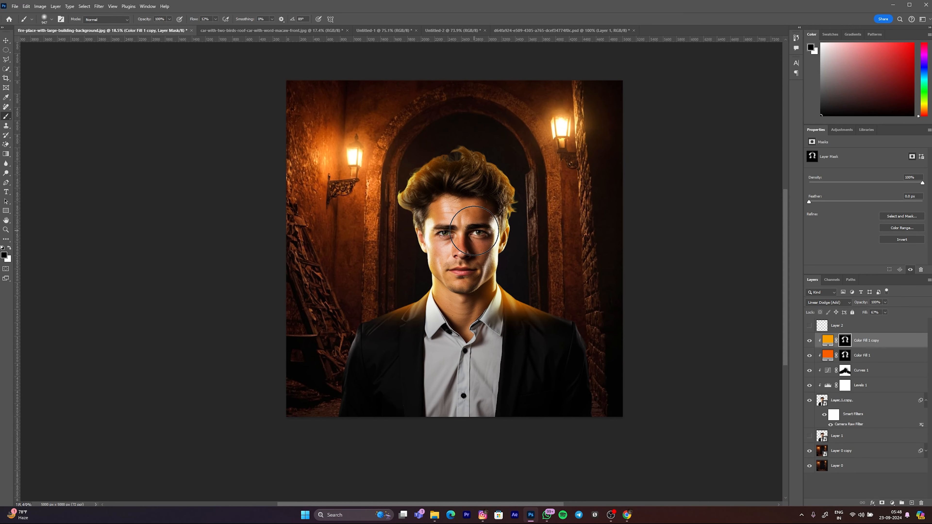
{"action": "scroll", "coordinate": [466, 221], "scroll_direction": "down", "scroll_amount": 3}
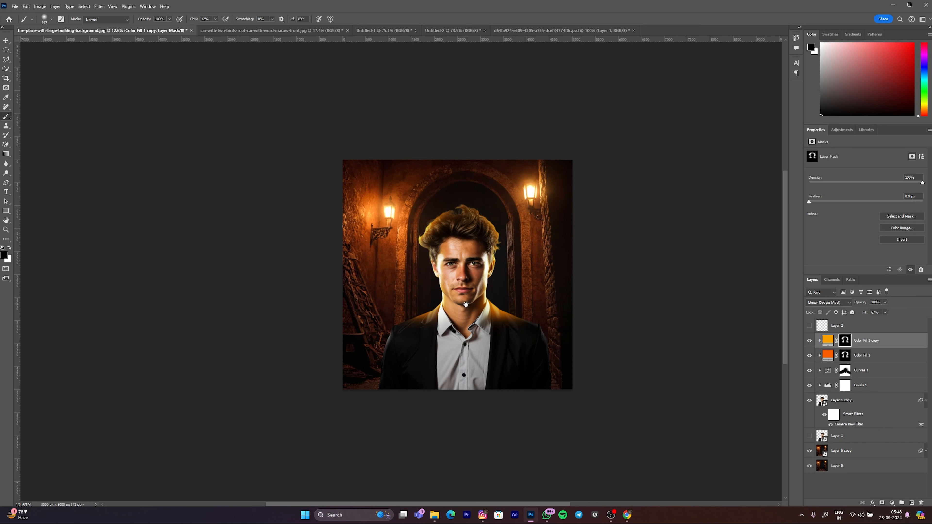
{"action": "scroll", "coordinate": [466, 303], "scroll_direction": "down", "scroll_amount": 1}
{"action": "scroll", "coordinate": [467, 294], "scroll_direction": "up", "scroll_amount": 2}
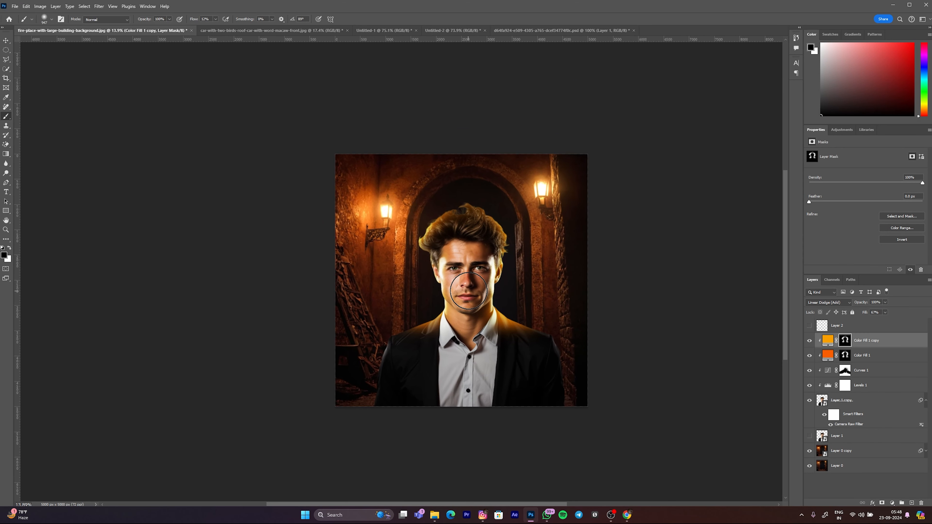
{"action": "scroll", "coordinate": [468, 290], "scroll_direction": "up", "scroll_amount": 1}
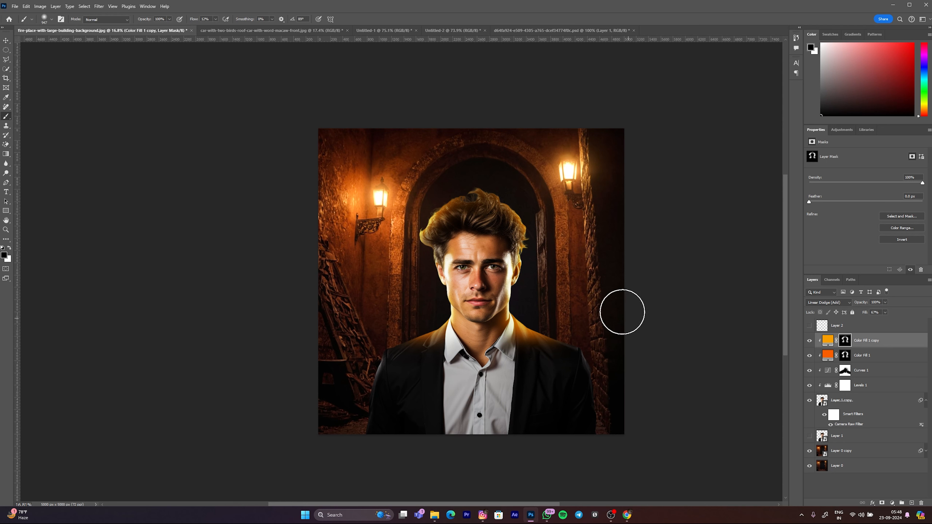
{"action": "left_click", "coordinate": [808, 345]}
{"action": "left_click", "coordinate": [808, 344]}
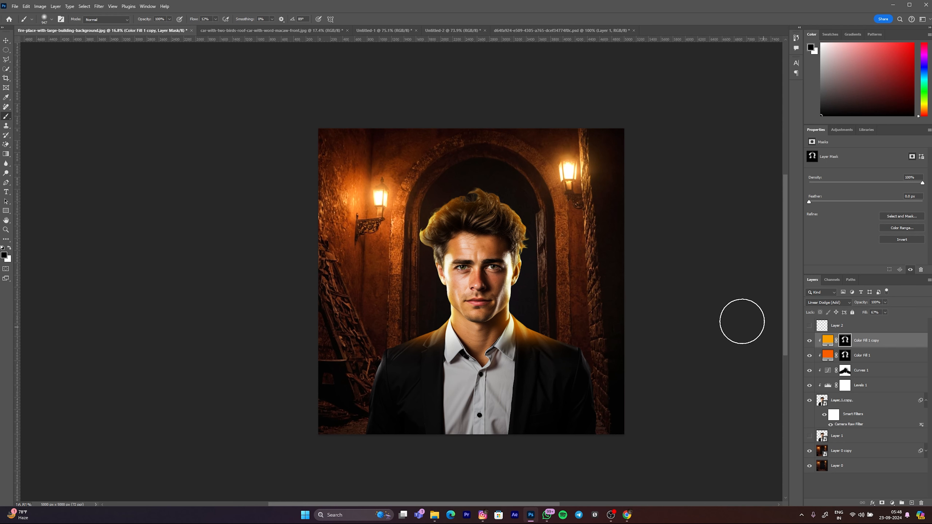
{"action": "left_click_drag", "start_coordinate": [553, 279], "coordinate": [555, 278]}
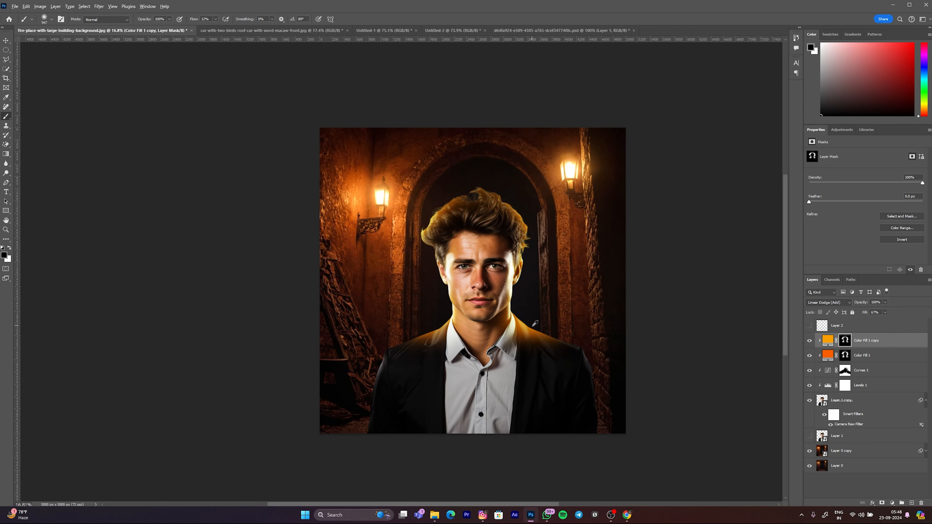
{"action": "scroll", "coordinate": [542, 422], "scroll_direction": "down", "scroll_amount": 1}
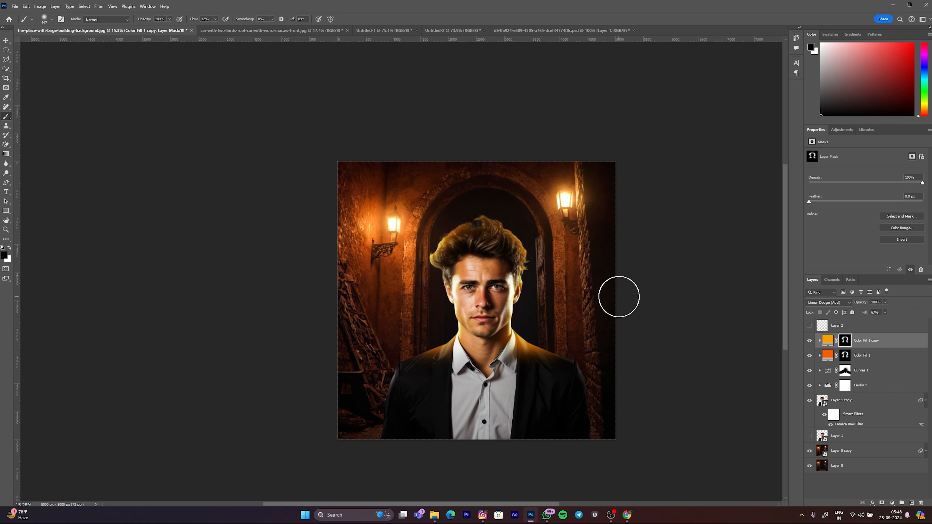
{"action": "scroll", "coordinate": [389, 366], "scroll_direction": "down", "scroll_amount": 1}
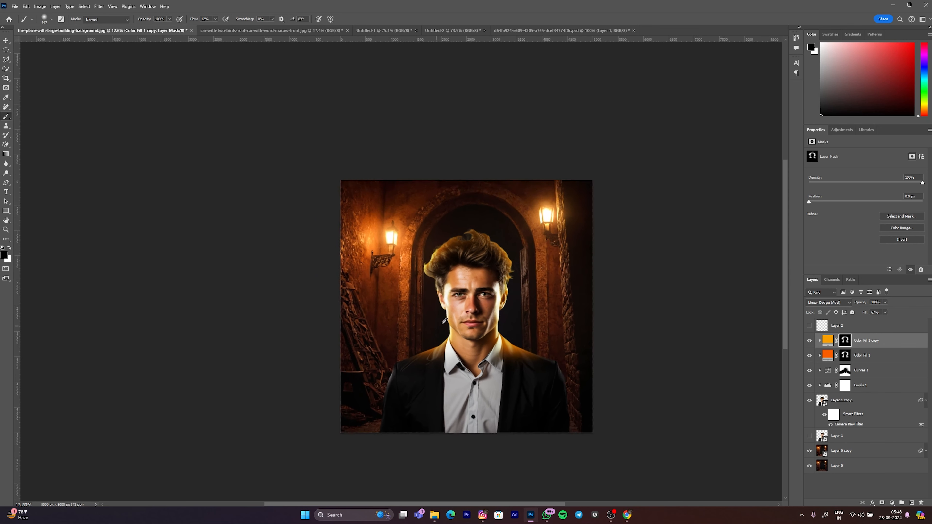
{"action": "scroll", "coordinate": [460, 295], "scroll_direction": "up", "scroll_amount": 3}
{"action": "left_click_drag", "start_coordinate": [461, 295], "coordinate": [444, 290]}
{"action": "left_click_drag", "start_coordinate": [381, 256], "coordinate": [399, 256]}
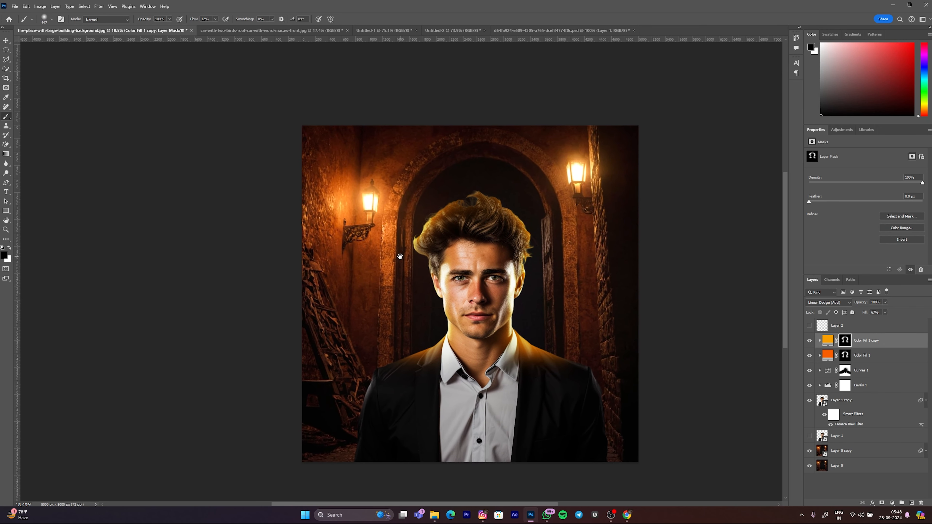
- Duplicate the Color Fill 1 layer, move the duplicate above Color Fill 1 copy, and clip Color Fill 1 copy again
{"action": "left_click", "coordinate": [829, 344]}
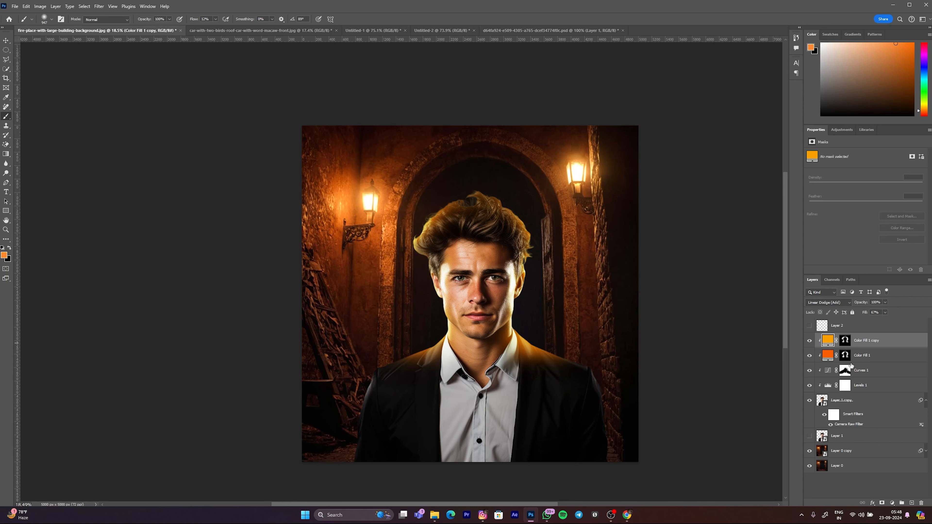
{"action": "left_click", "coordinate": [827, 359]}
{"action": "left_click", "coordinate": [863, 344]}
{"action": "left_click", "coordinate": [855, 358]}
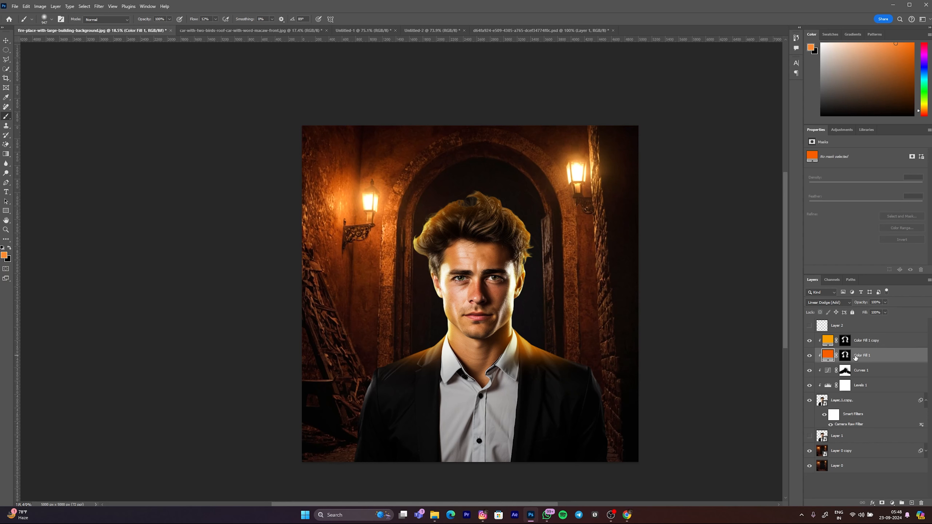
{"action": "key", "text": "ctrl+j"}
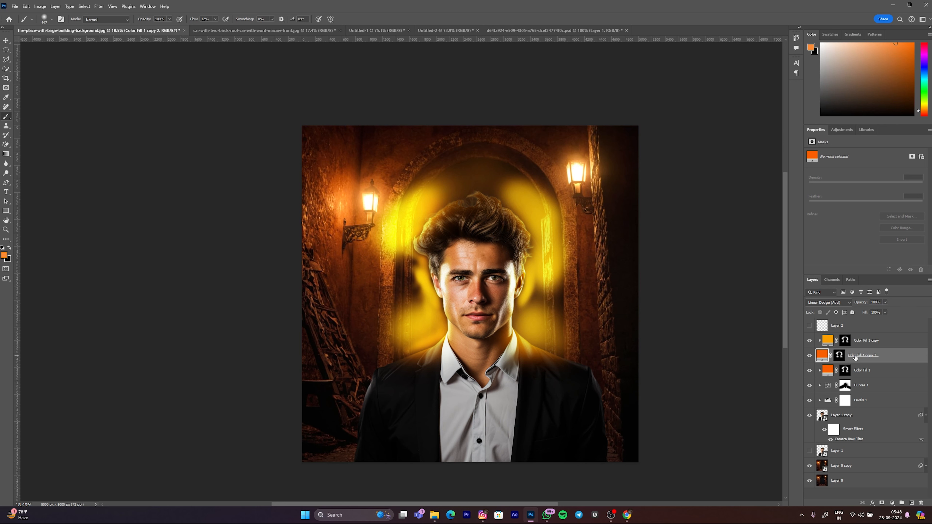
{"action": "left_click_drag", "start_coordinate": [855, 358], "coordinate": [872, 327]}
{"action": "right_click", "coordinate": [883, 358]}
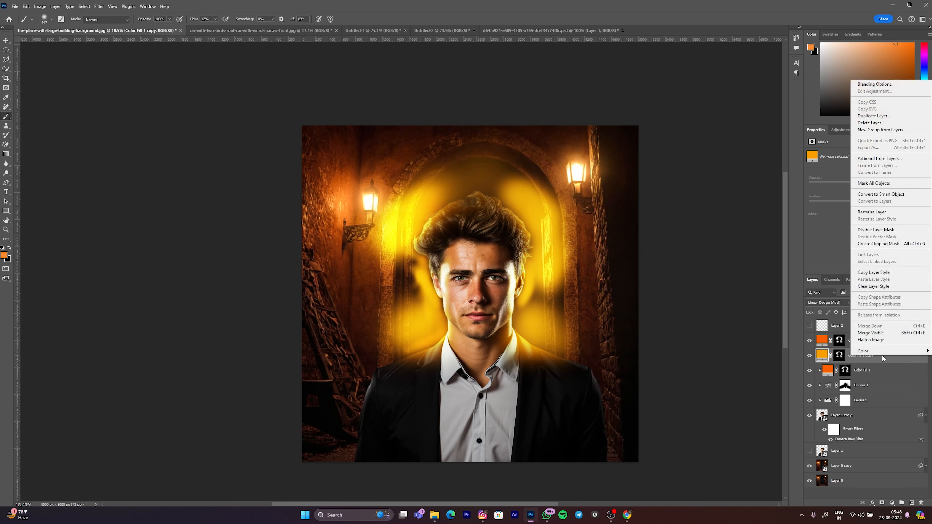
{"action": "left_click", "coordinate": [878, 244]}
- Compare the Color Fill 1 copy 2 layer on and off and set its fill to 95%
{"action": "left_click", "coordinate": [816, 341]}
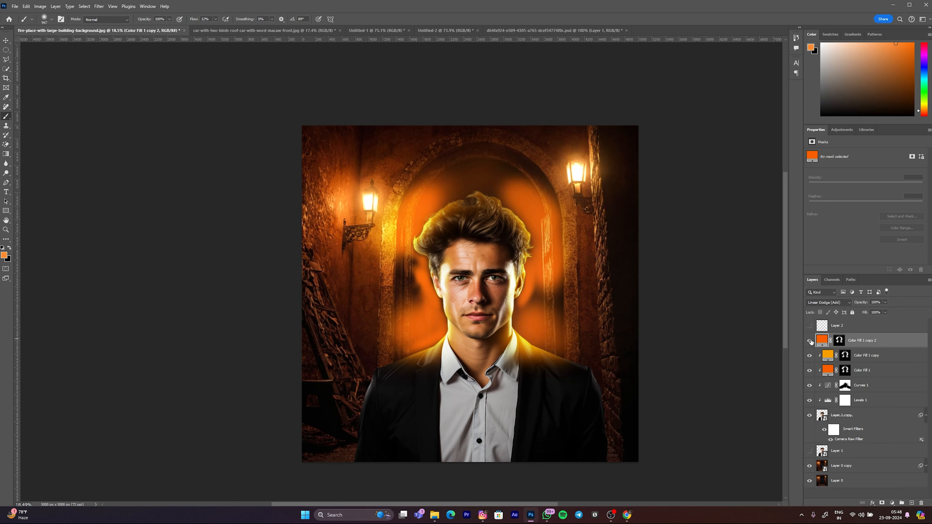
{"action": "left_click", "coordinate": [809, 340]}
{"action": "left_click", "coordinate": [809, 341]}
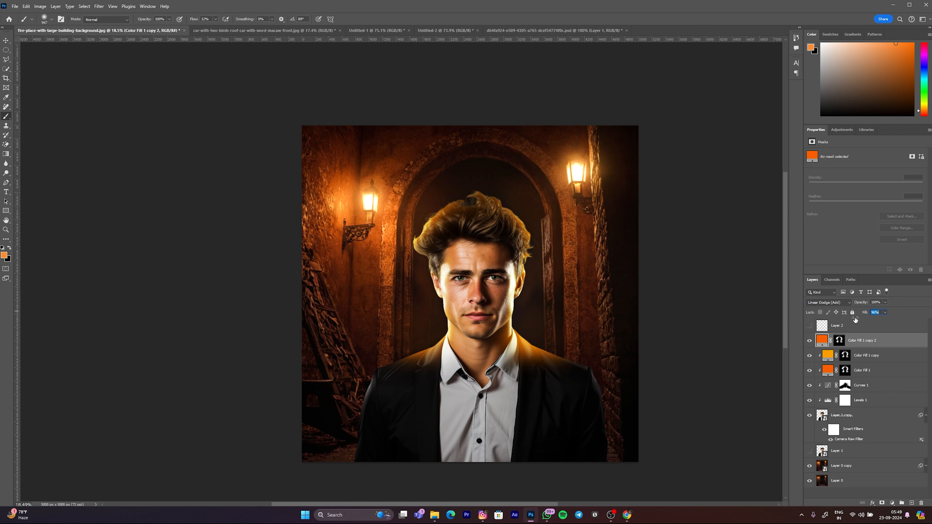
{"action": "left_click_drag", "start_coordinate": [855, 320], "coordinate": [855, 320]}
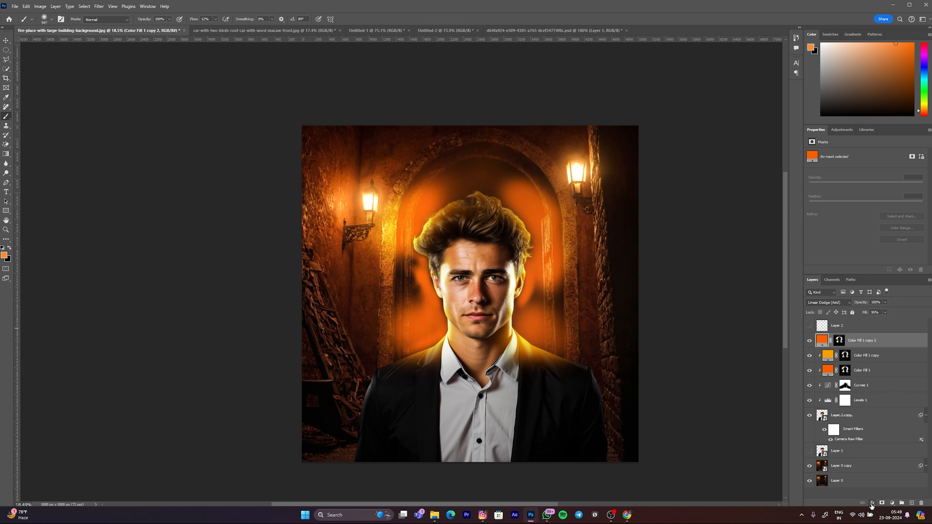
- In Color Fill 1 copy 2's blending options, split the underlying layer's Blend If black slider to 41 / 136
{"action": "left_click", "coordinate": [872, 503]}
{"action": "left_click", "coordinate": [858, 503]}
{"action": "left_click", "coordinate": [871, 503]}
{"action": "left_click", "coordinate": [893, 431]}
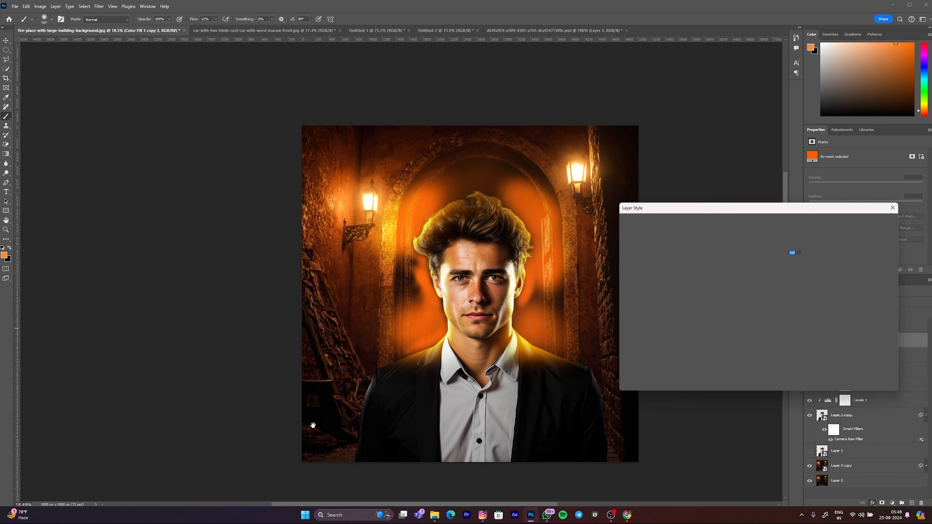
{"action": "left_click_drag", "start_coordinate": [644, 211], "coordinate": [175, 79]}
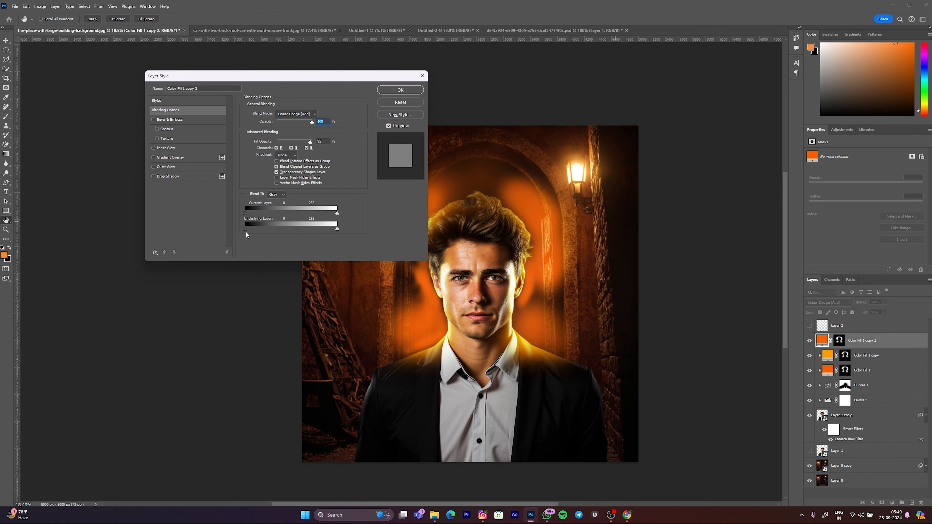
{"action": "left_click_drag", "start_coordinate": [249, 230], "coordinate": [280, 228]}
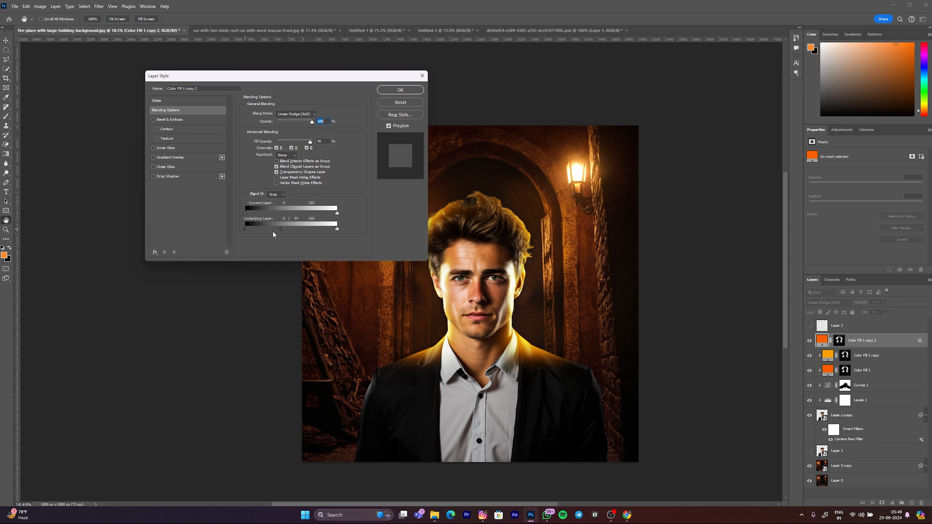
{"action": "left_click_drag", "start_coordinate": [285, 230], "coordinate": [314, 228]}
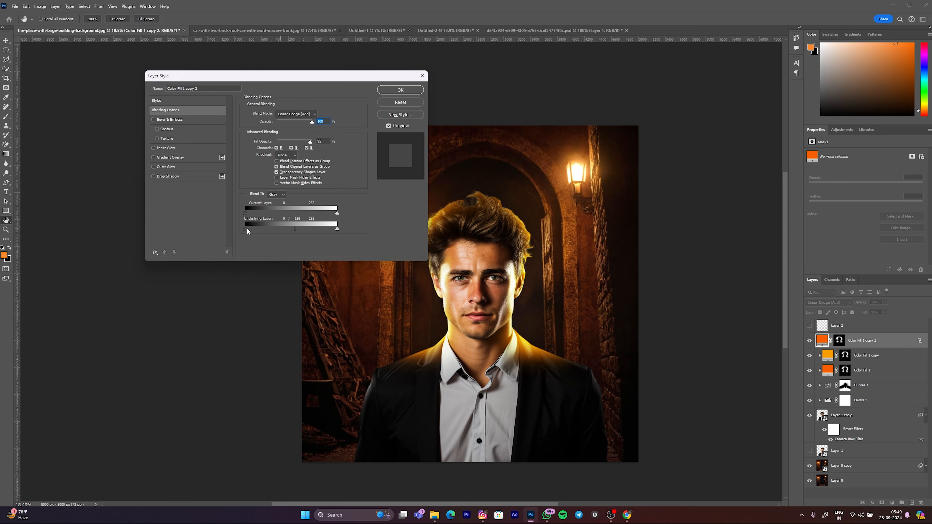
{"action": "left_click_drag", "start_coordinate": [249, 230], "coordinate": [276, 232]}
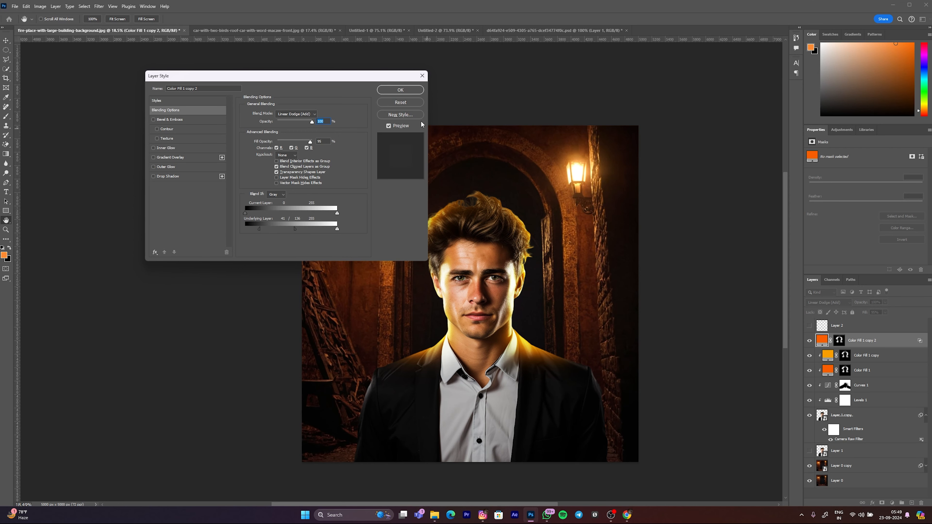
{"action": "left_click", "coordinate": [400, 90]}
- Compare the composite with the Color Fill 1 copy 2 layer on and off
{"action": "scroll", "coordinate": [486, 257], "scroll_direction": "up", "scroll_amount": 2}
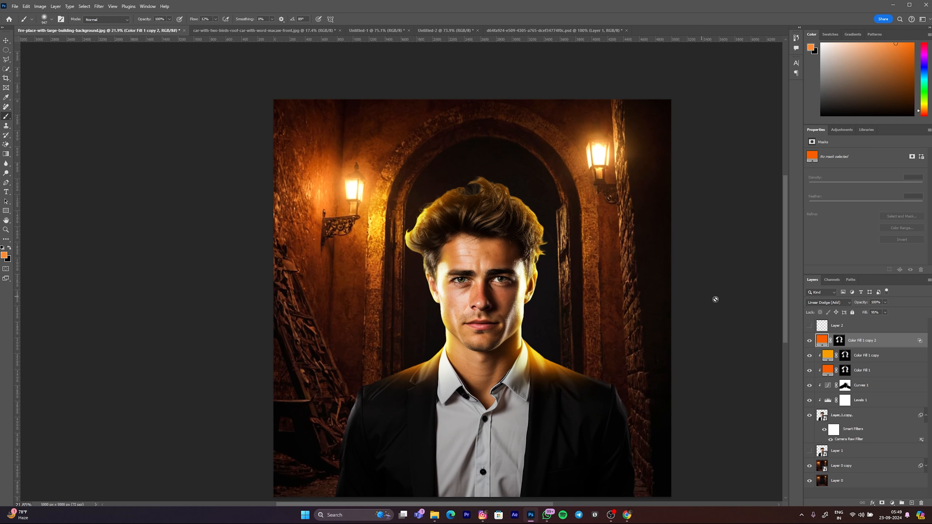
{"action": "left_click", "coordinate": [808, 345]}
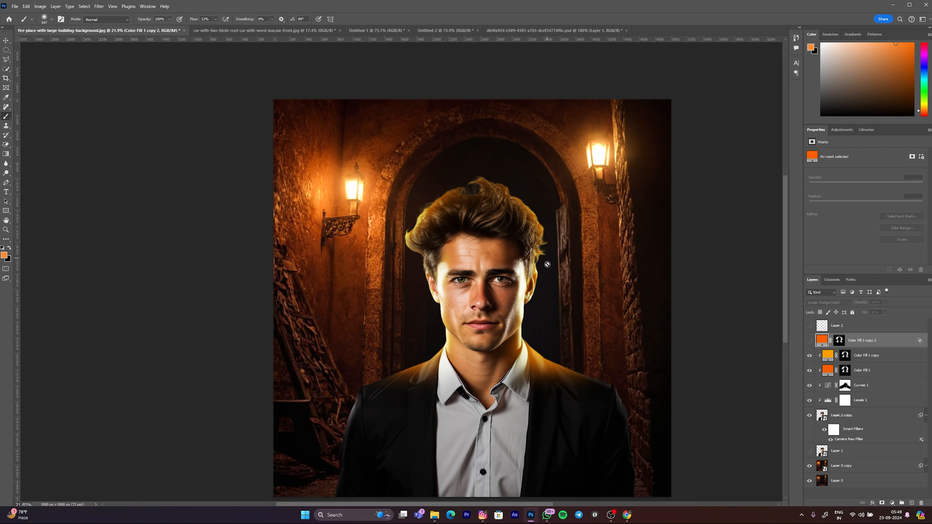
{"action": "left_click", "coordinate": [810, 340]}
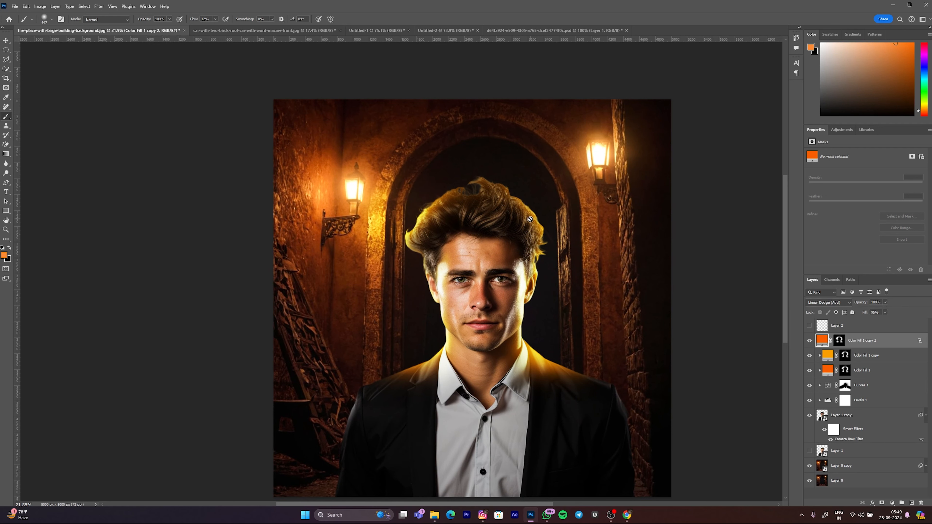
{"action": "left_click", "coordinate": [809, 341]}
{"action": "left_click", "coordinate": [809, 341]}
{"action": "left_click", "coordinate": [809, 341]}
{"action": "scroll", "coordinate": [469, 310], "scroll_direction": "down", "scroll_amount": 3}
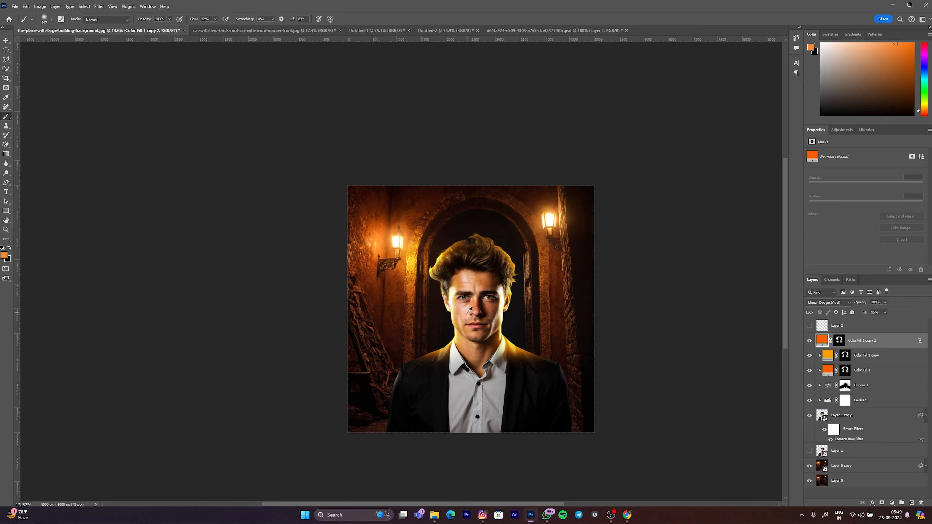
- Add an empty layer above Color Fill 1 copy 2 and another directly above the hidden Layer 1
{"action": "key", "text": "v"}
{"action": "left_click", "coordinate": [562, 298]}
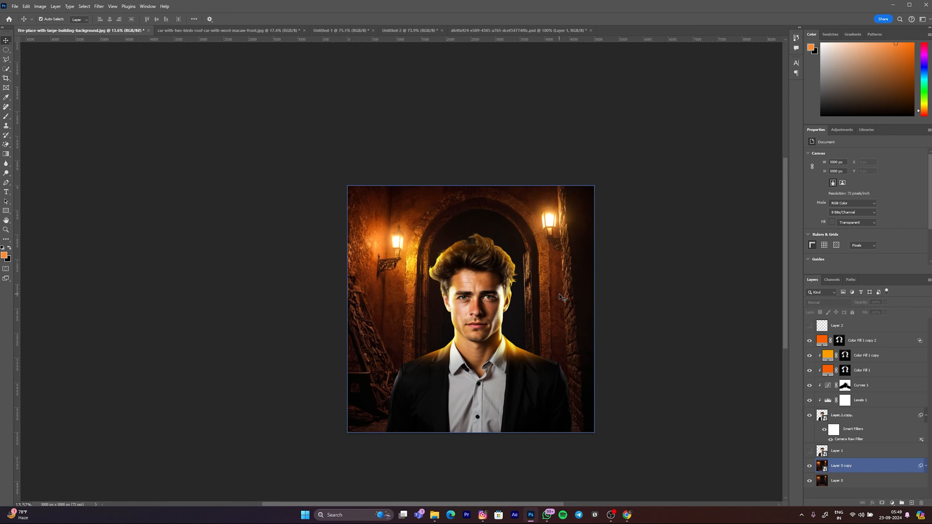
{"action": "left_click", "coordinate": [899, 340]}
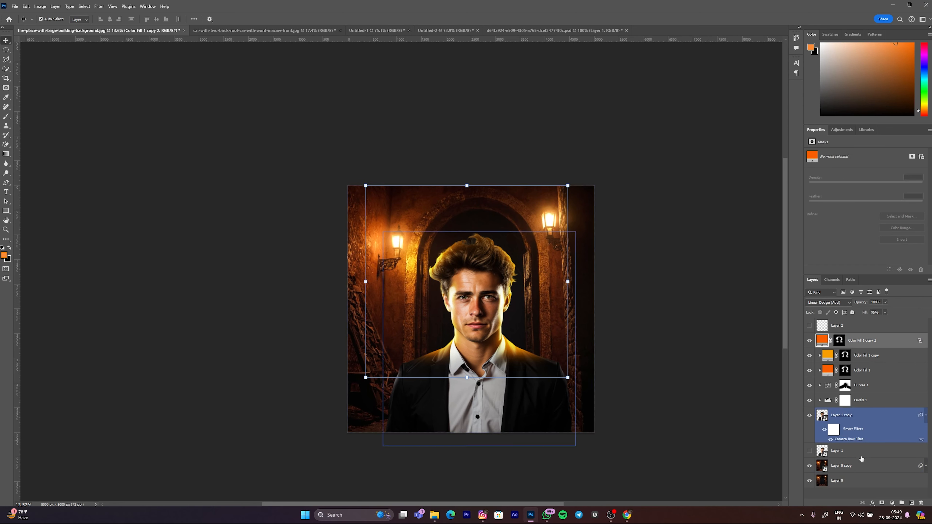
{"action": "left_click", "coordinate": [911, 503]}
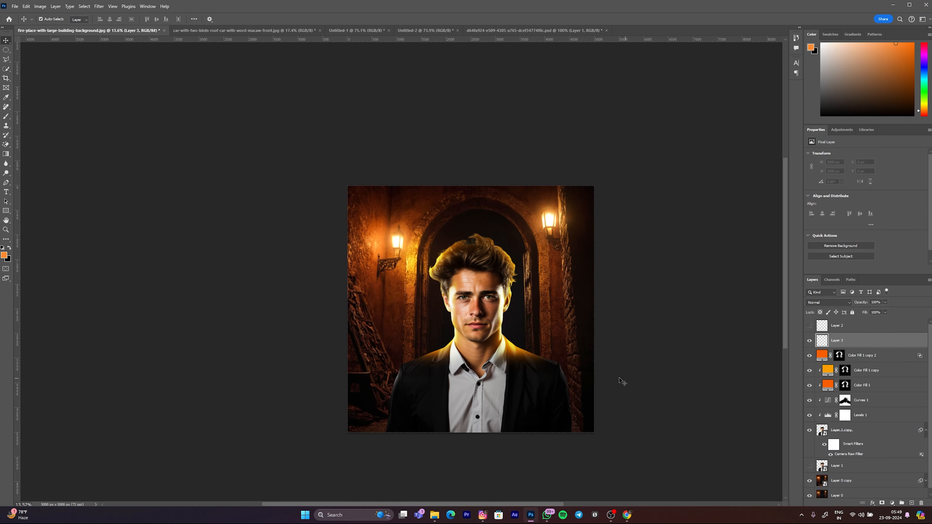
{"action": "left_click", "coordinate": [855, 465]}
{"action": "left_click", "coordinate": [911, 502]}
- Sample a dark orange-brown from the wall beside the left lamp and enlarge the brush for painting on Layer 4
{"action": "key", "text": "b"}
{"action": "scroll", "coordinate": [408, 308], "scroll_direction": "up", "scroll_amount": 3}
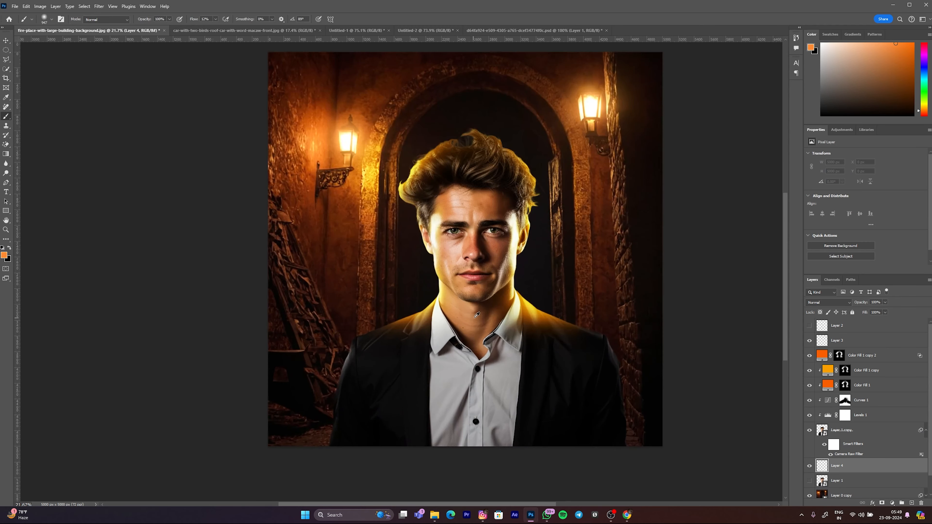
{"action": "scroll", "coordinate": [477, 315], "scroll_direction": "up", "scroll_amount": 3}
{"action": "left_click", "coordinate": [400, 293], "text": "alt"}
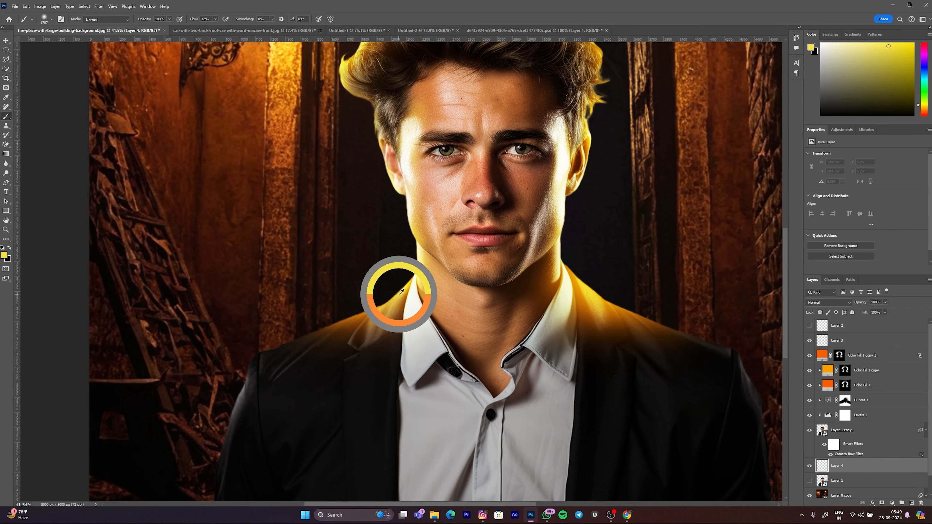
{"action": "scroll", "coordinate": [478, 371], "scroll_direction": "down", "scroll_amount": 6}
{"action": "right_click", "coordinate": [497, 379], "text": "alt"}
{"action": "scroll", "coordinate": [549, 395], "scroll_direction": "down", "scroll_amount": 5}
{"action": "right_click", "coordinate": [517, 386], "text": "alt"}
{"action": "left_click", "coordinate": [537, 402]}
{"action": "right_click", "coordinate": [537, 401], "text": "alt"}
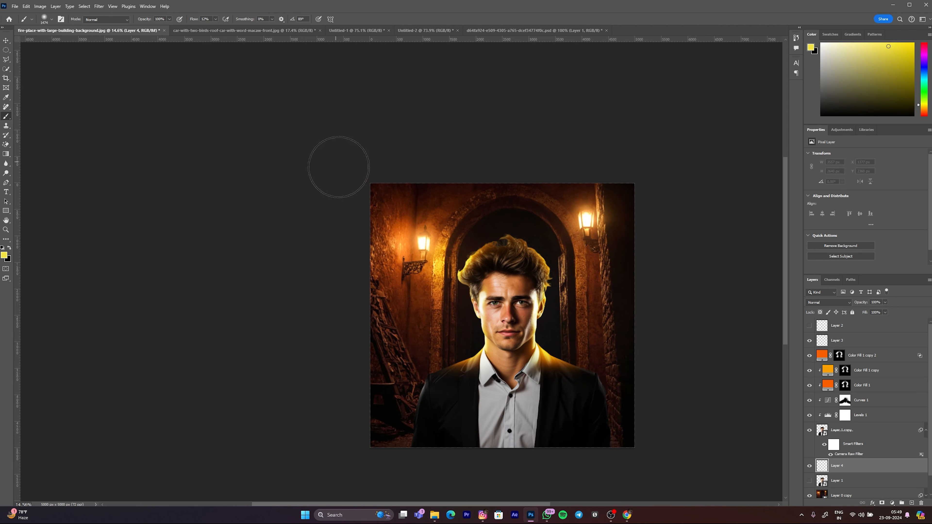
{"action": "left_click", "coordinate": [405, 235], "text": "alt"}
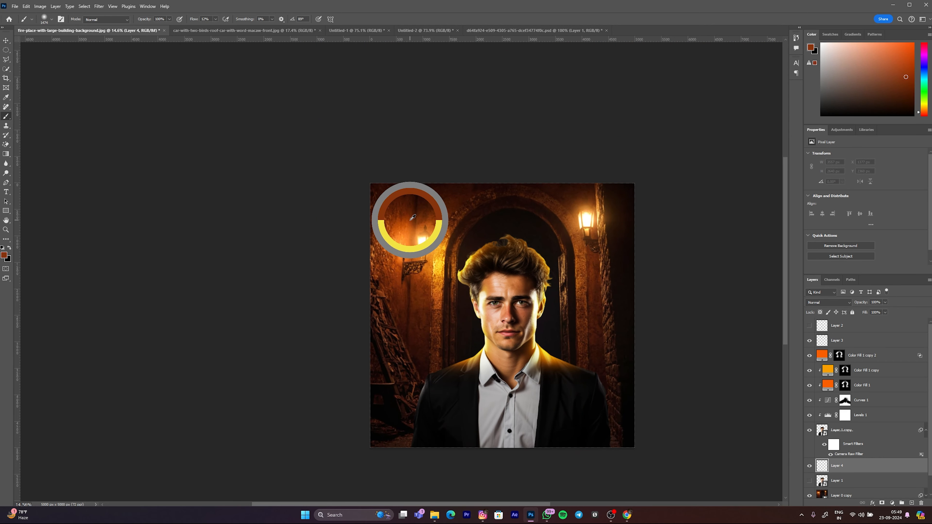
{"action": "right_click", "coordinate": [502, 330], "text": "alt"}
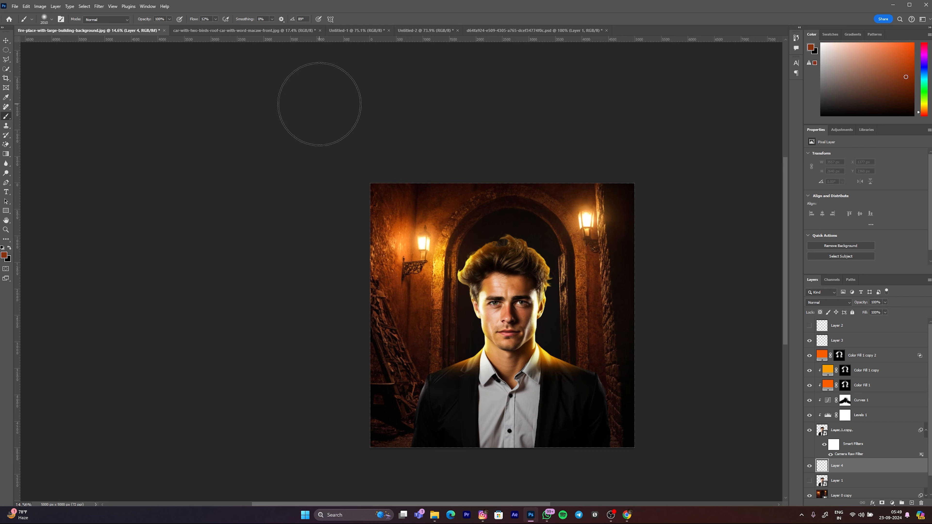
- Raise the brush flow and paint a soft dark orange glow behind the man's torso and head on Layer 4
{"action": "left_click_drag", "start_coordinate": [200, 22], "coordinate": [215, 25]}
{"action": "right_click", "coordinate": [529, 399], "text": "alt"}
{"action": "left_click", "coordinate": [537, 391]}
{"action": "right_click", "coordinate": [531, 382], "text": "alt"}
{"action": "left_click", "coordinate": [537, 388]}
{"action": "right_click", "coordinate": [517, 368], "text": "alt"}
{"action": "left_click", "coordinate": [516, 301]}
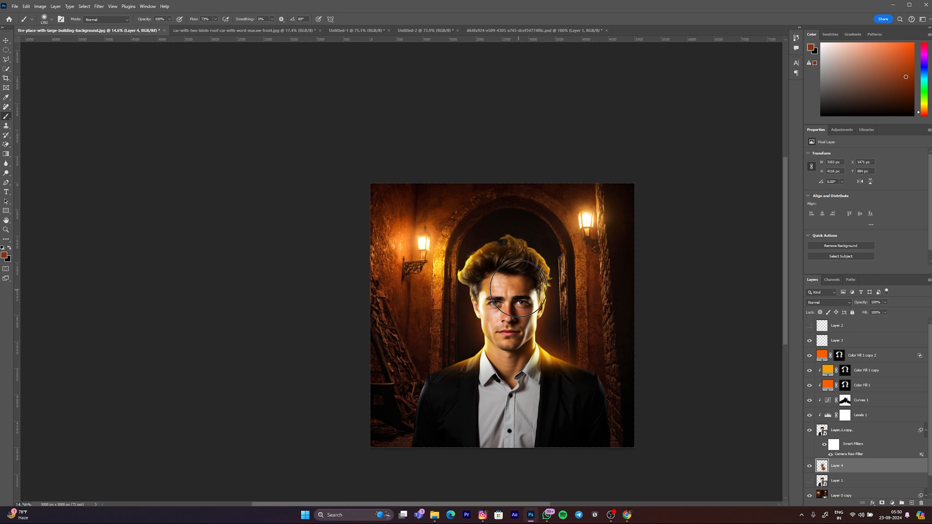
{"action": "left_click", "coordinate": [501, 265]}
- Extend the dark orange glow on Layer 4 behind the shoulders and neck, varying the brush size
{"action": "right_click", "coordinate": [505, 367], "text": "alt"}
{"action": "left_click", "coordinate": [481, 392]}
{"action": "left_click_drag", "start_coordinate": [477, 398], "coordinate": [559, 407]}
{"action": "right_click", "coordinate": [491, 280], "text": "alt"}
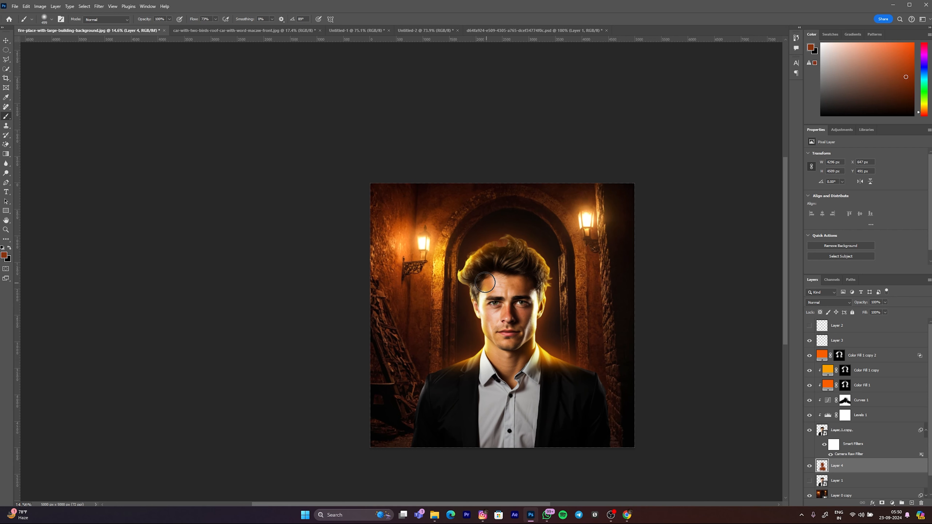
{"action": "right_click", "coordinate": [512, 328], "text": "alt"}
{"action": "left_click_drag", "start_coordinate": [511, 331], "coordinate": [502, 342]}
{"action": "right_click", "coordinate": [522, 370], "text": "alt"}
{"action": "mouse_move", "coordinate": [536, 398]}
{"action": "left_mouse_down"}
{"action": "mouse_move", "coordinate": [469, 404]}
{"action": "mouse_move", "coordinate": [564, 406]}
{"action": "left_mouse_up"}
{"action": "scroll", "coordinate": [548, 376], "scroll_direction": "up", "scroll_amount": 5}
{"action": "left_click_drag", "start_coordinate": [734, 330], "coordinate": [729, 331]}
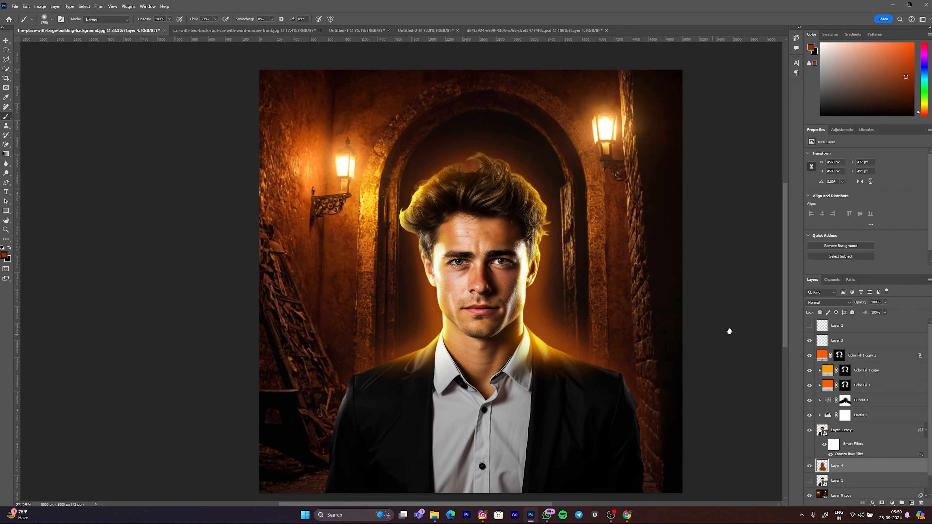
- Set Layer 4's blend mode to Linear Dodge (Add)
{"action": "left_click", "coordinate": [822, 303]}
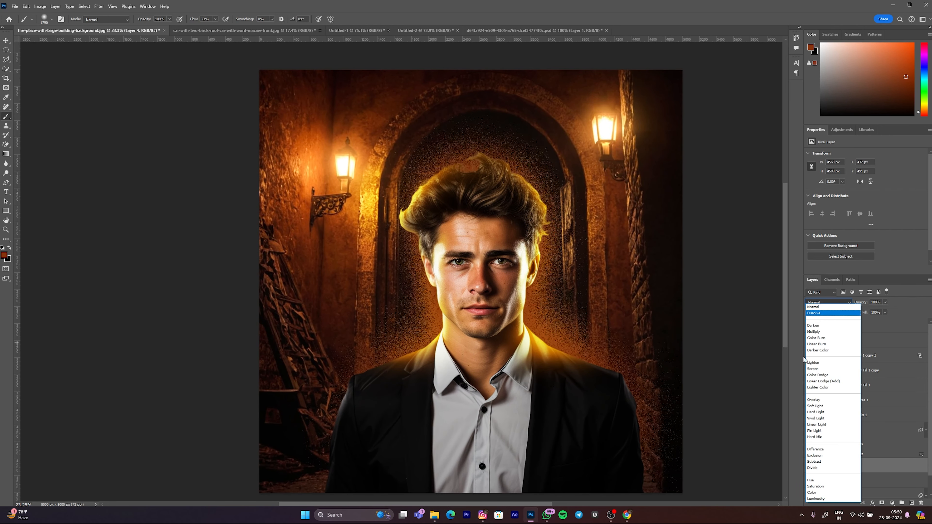
{"action": "left_click", "coordinate": [822, 382]}
{"action": "scroll", "coordinate": [468, 283], "scroll_direction": "down", "scroll_amount": 5}
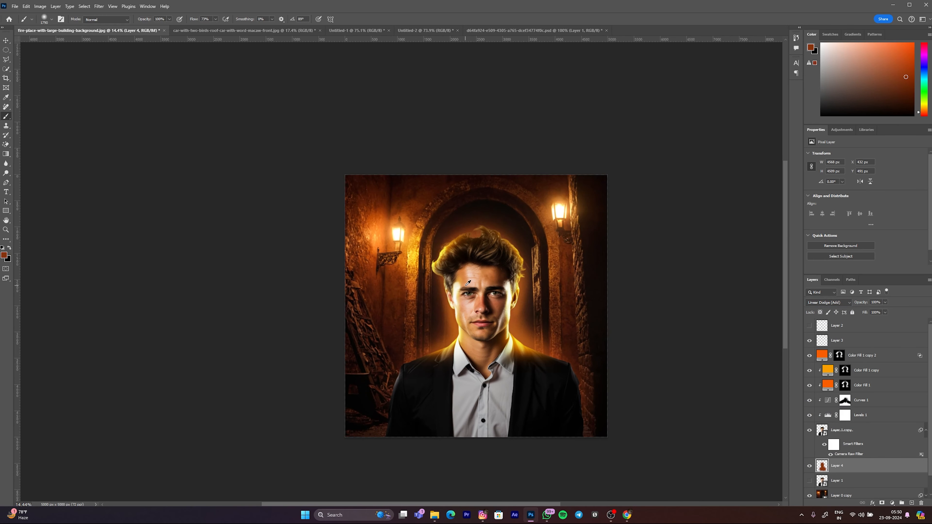
- Add a layer mask to Layer 4 and paint black on it around the hair and beside the head
{"action": "left_click", "coordinate": [882, 502]}
{"action": "scroll", "coordinate": [521, 312], "scroll_direction": "up", "scroll_amount": 4}
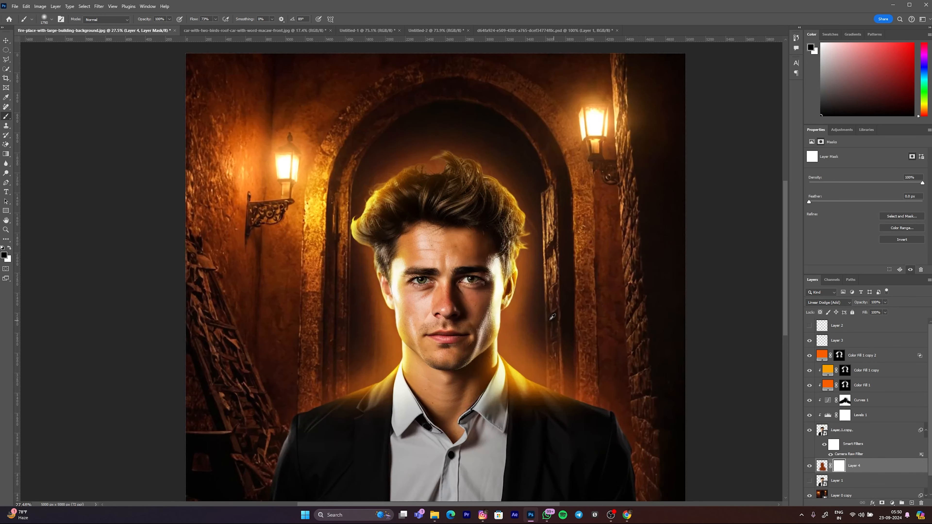
{"action": "left_click_drag", "start_coordinate": [466, 162], "coordinate": [359, 157]}
{"action": "mouse_move", "coordinate": [305, 265]}
{"action": "left_mouse_down"}
{"action": "mouse_move", "coordinate": [325, 278]}
{"action": "mouse_move", "coordinate": [328, 301]}
{"action": "mouse_move", "coordinate": [357, 318]}
{"action": "mouse_move", "coordinate": [362, 303]}
{"action": "mouse_move", "coordinate": [352, 323]}
{"action": "left_mouse_up"}
{"action": "scroll", "coordinate": [478, 320], "scroll_direction": "down", "scroll_amount": 4}
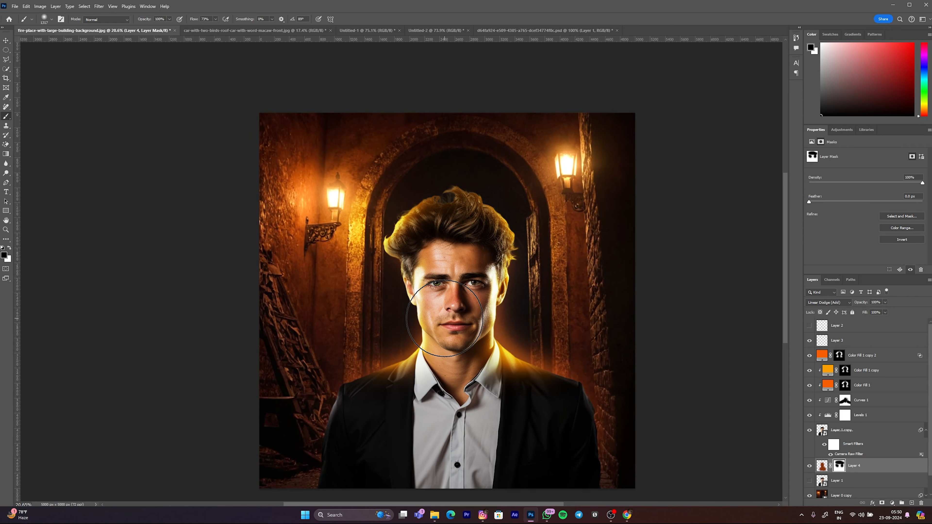
- Check the handwritten lighting notes on Layer 2, hide them again, and add an empty layer above Layer 3
{"action": "left_click", "coordinate": [871, 346]}
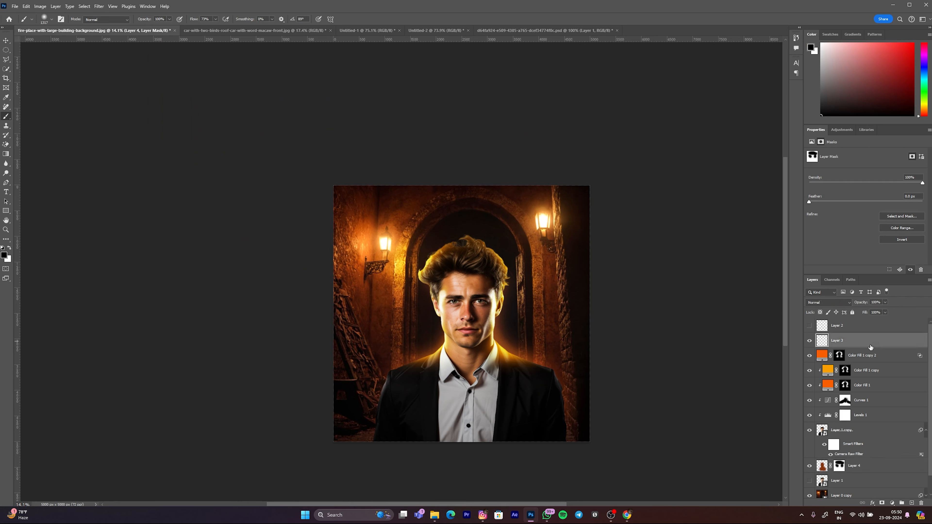
{"action": "left_click", "coordinate": [839, 329]}
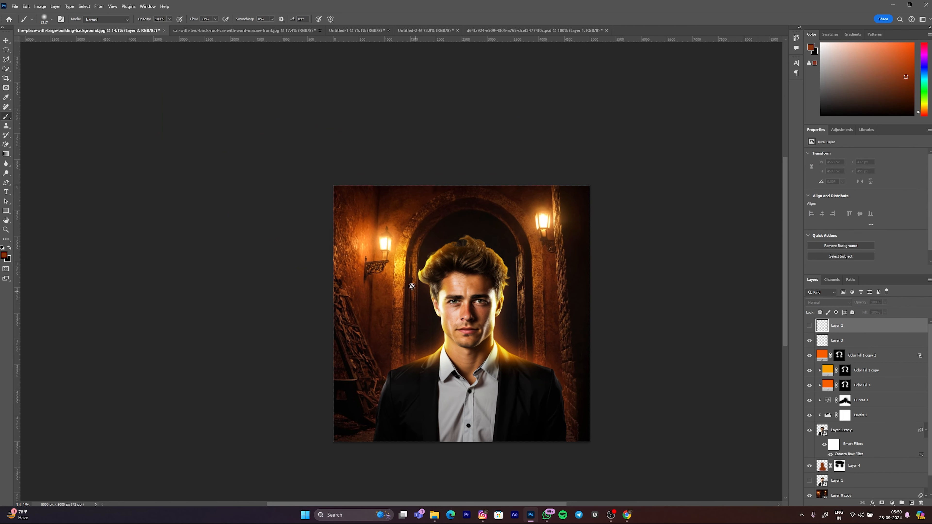
{"action": "left_click", "coordinate": [809, 326]}
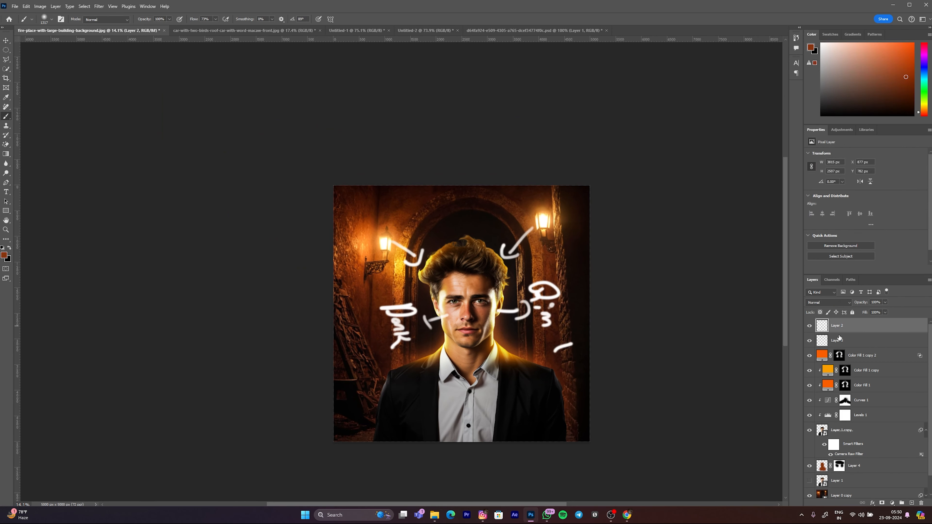
{"action": "left_click", "coordinate": [810, 326]}
{"action": "left_click", "coordinate": [844, 341]}
{"action": "left_click", "coordinate": [911, 502]}
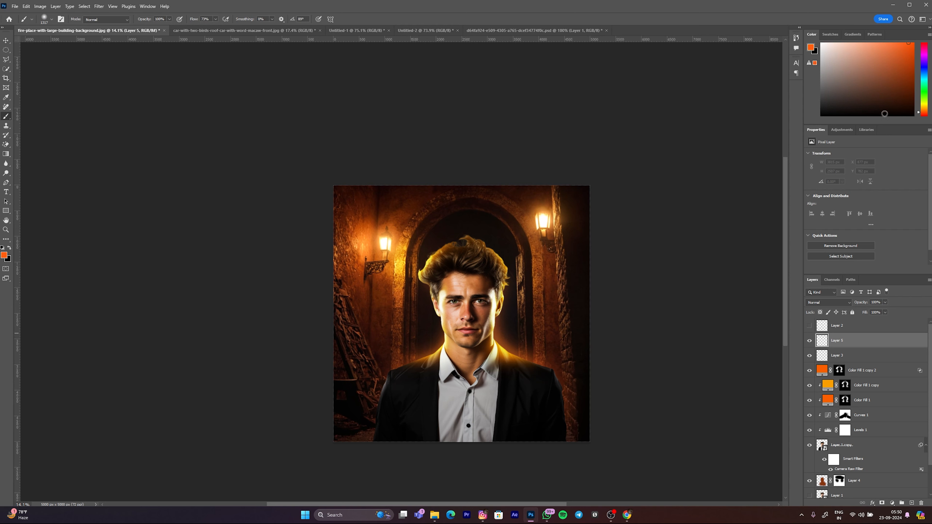
- Pick a bright orange and paint large soft glows on Layer 5 between both lamps and the hair and over both shoulders
{"action": "left_click", "coordinate": [924, 56]}
{"action": "left_click_drag", "start_coordinate": [914, 50], "coordinate": [931, 112]}
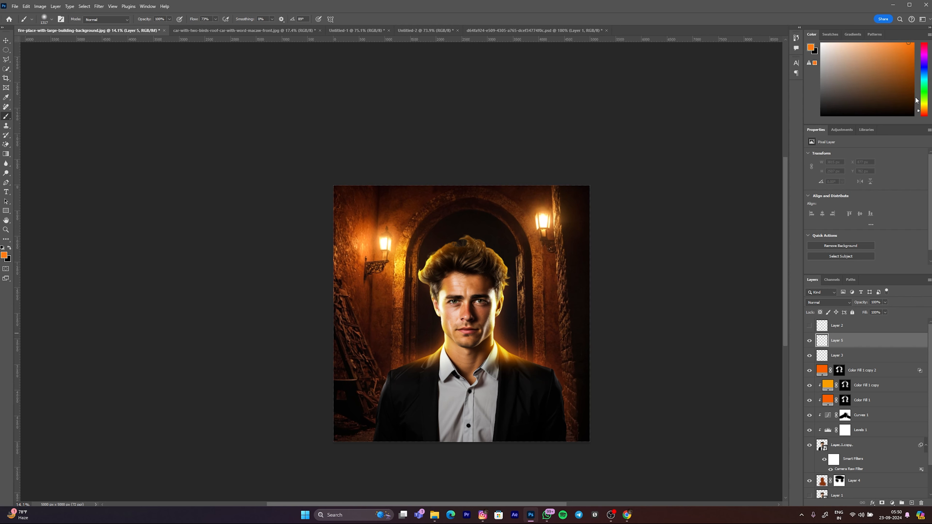
{"action": "left_click_drag", "start_coordinate": [930, 111], "coordinate": [931, 112]}
{"action": "mouse_move", "coordinate": [435, 292]}
{"action": "left_mouse_down"}
{"action": "mouse_move", "coordinate": [436, 283]}
{"action": "mouse_move", "coordinate": [481, 276]}
{"action": "mouse_move", "coordinate": [483, 288]}
{"action": "mouse_move", "coordinate": [427, 265]}
{"action": "mouse_move", "coordinate": [440, 268]}
{"action": "left_mouse_up"}
{"action": "scroll", "coordinate": [434, 283], "scroll_direction": "up", "scroll_amount": 3}
{"action": "scroll", "coordinate": [439, 243], "scroll_direction": "down", "scroll_amount": 5}
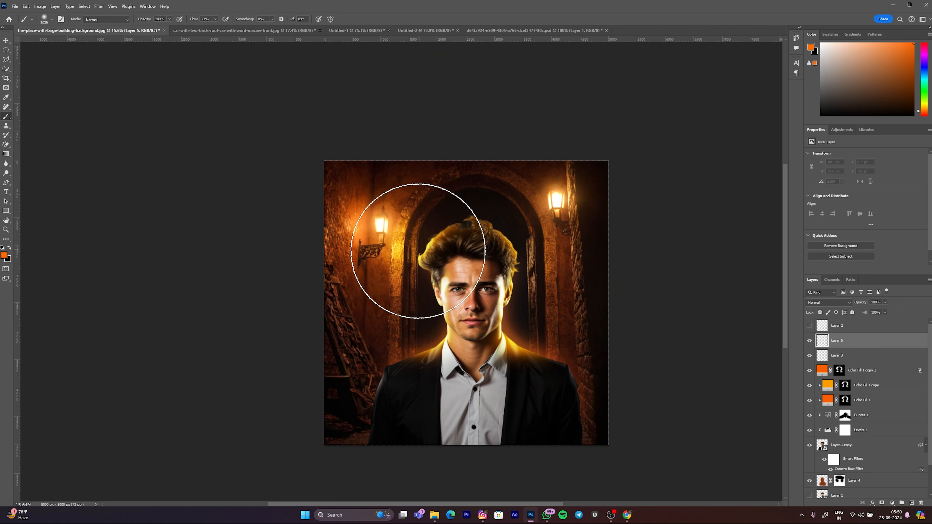
{"action": "left_click", "coordinate": [425, 250]}
{"action": "left_click_drag", "start_coordinate": [501, 267], "coordinate": [484, 269]}
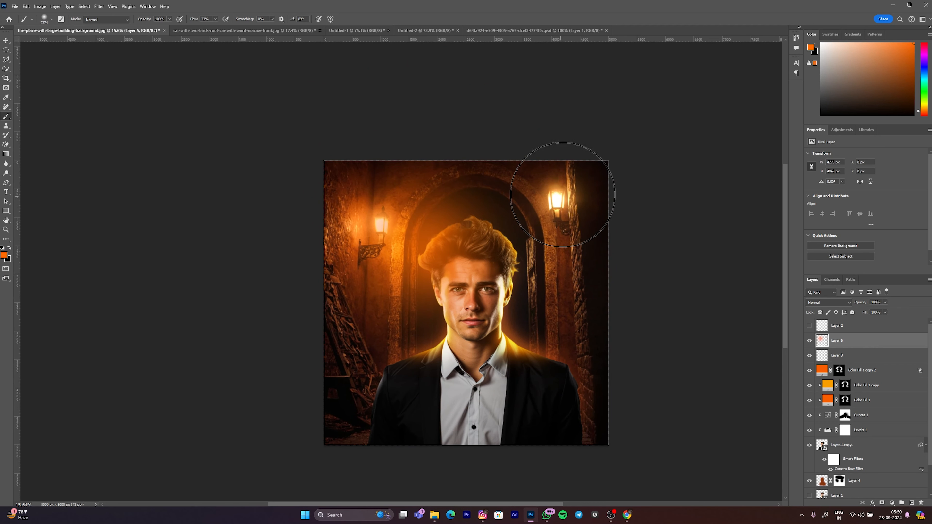
{"action": "left_click", "coordinate": [523, 238]}
{"action": "left_click_drag", "start_coordinate": [509, 270], "coordinate": [506, 272]}
{"action": "left_click", "coordinate": [520, 331]}
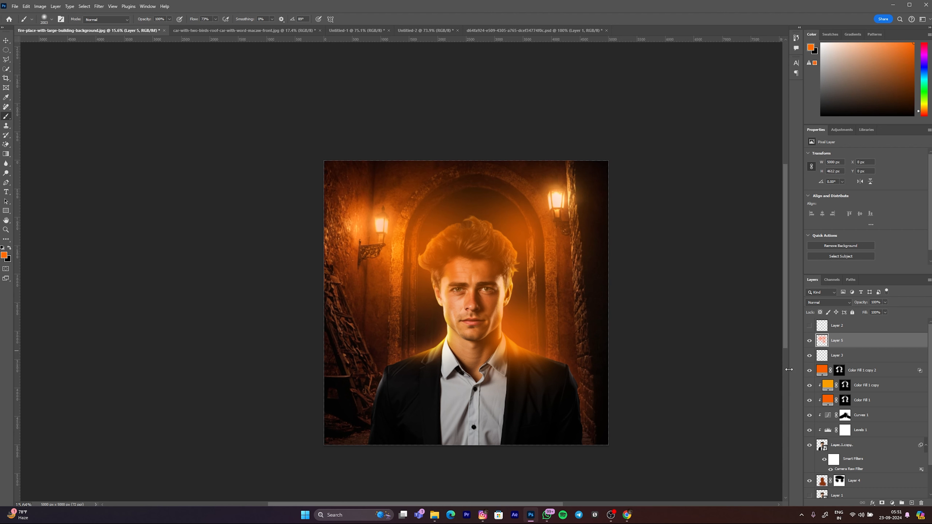
{"action": "left_click", "coordinate": [435, 339]}
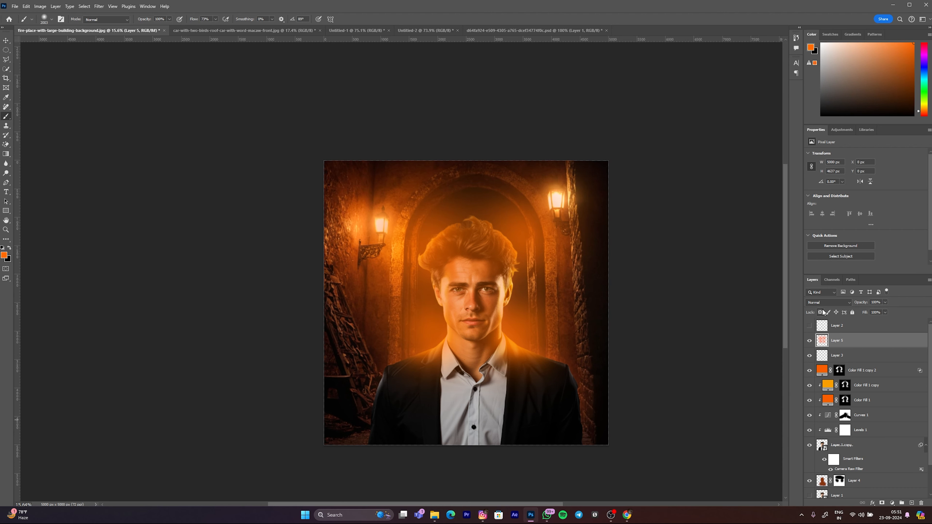
- Set Layer 5's blend mode to Linear Dodge (Add)
{"action": "left_click", "coordinate": [822, 302]}
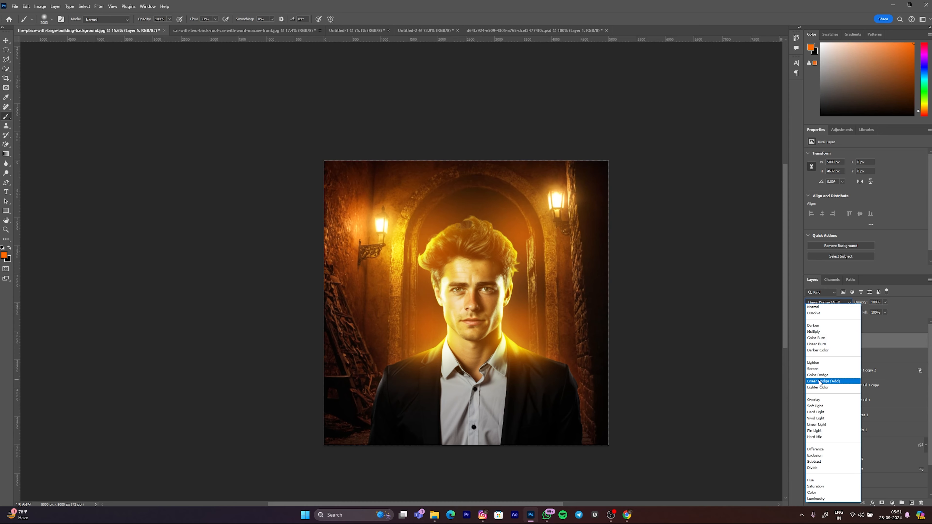
{"action": "left_click", "coordinate": [820, 381]}
{"action": "scroll", "coordinate": [440, 287], "scroll_direction": "down", "scroll_amount": 3}
{"action": "scroll", "coordinate": [440, 287], "scroll_direction": "up", "scroll_amount": 2}
{"action": "left_click_drag", "start_coordinate": [441, 294], "coordinate": [465, 295]}
{"action": "left_click", "coordinate": [372, 299]}
{"action": "key", "text": "ctrl+z"}
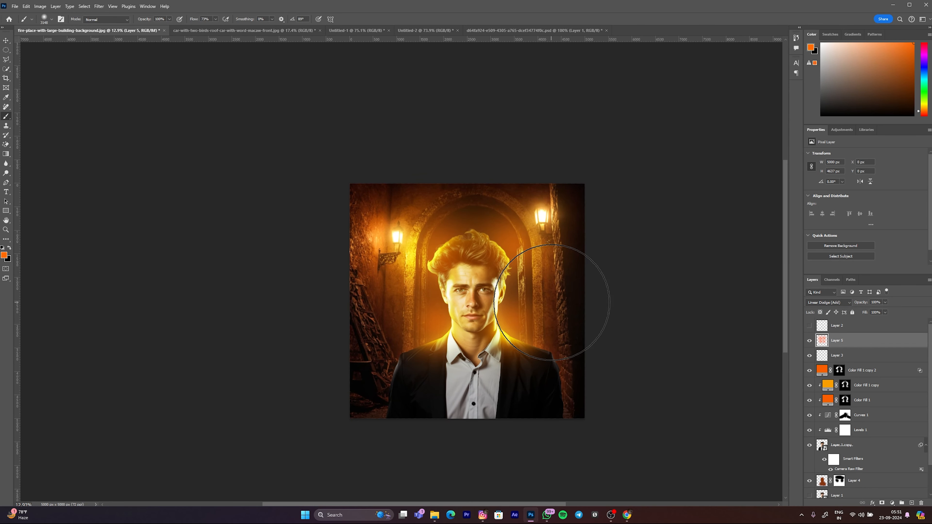
- Add large soft orange glows on Layer 5 beside the head on both sides and set the layer's fill to 35%
{"action": "left_click", "coordinate": [556, 297]}
{"action": "left_click", "coordinate": [374, 312]}
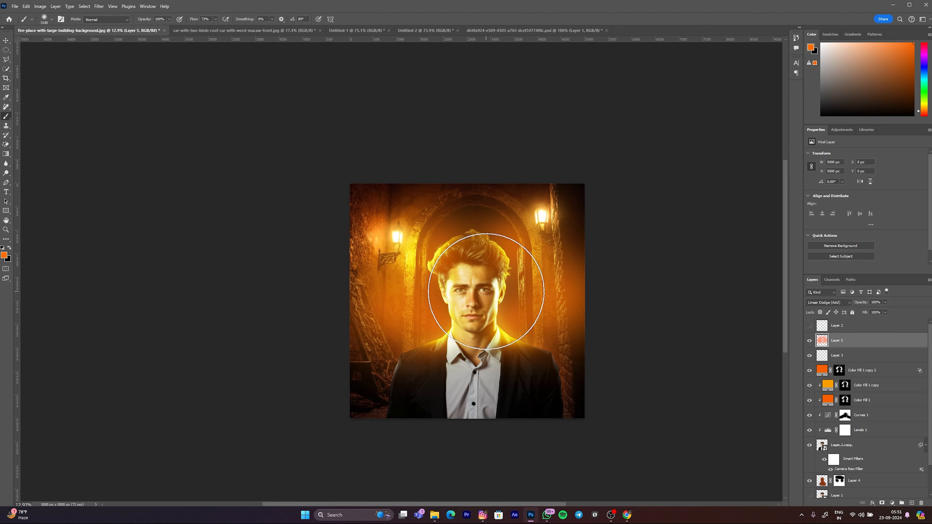
{"action": "mouse_move", "coordinate": [792, 313]}
{"action": "left_mouse_down"}
{"action": "mouse_move", "coordinate": [769, 314]}
{"action": "mouse_move", "coordinate": [781, 311]}
{"action": "left_mouse_up"}
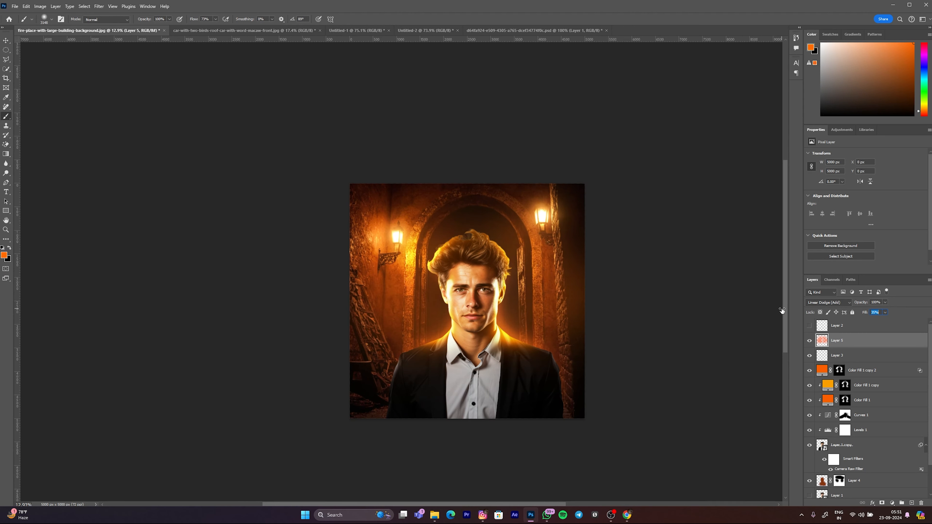
{"action": "left_click_drag", "start_coordinate": [480, 326], "coordinate": [484, 324]}
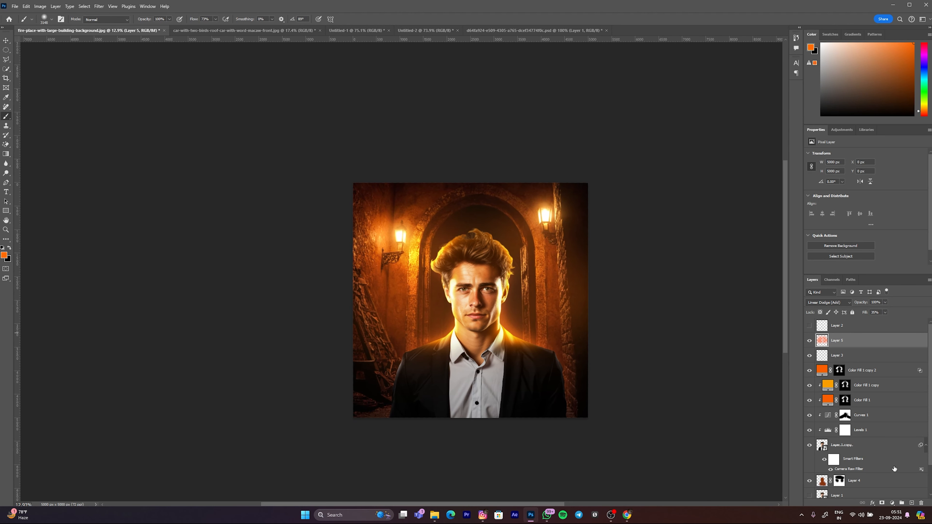
- Add an empty layer above Layer 5 and paint soft orange glows over the hair and both shoulders with 57% brush flow
{"action": "left_click", "coordinate": [911, 503]}
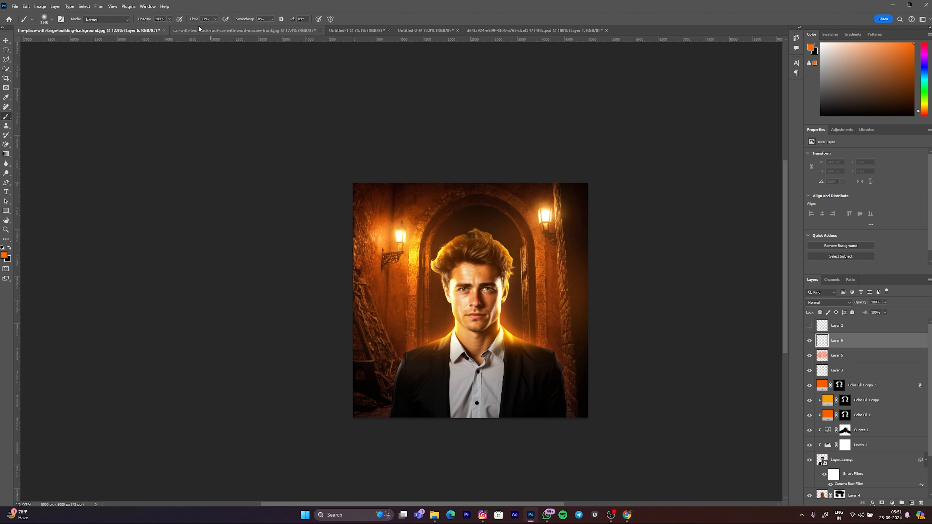
{"action": "left_click_drag", "start_coordinate": [505, 260], "coordinate": [488, 249]}
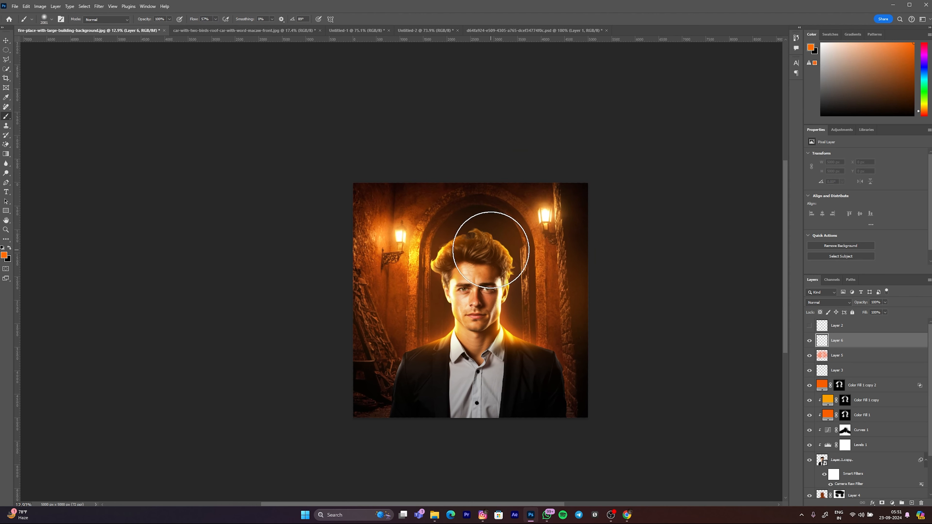
{"action": "left_click", "coordinate": [500, 251]}
{"action": "left_click", "coordinate": [510, 330]}
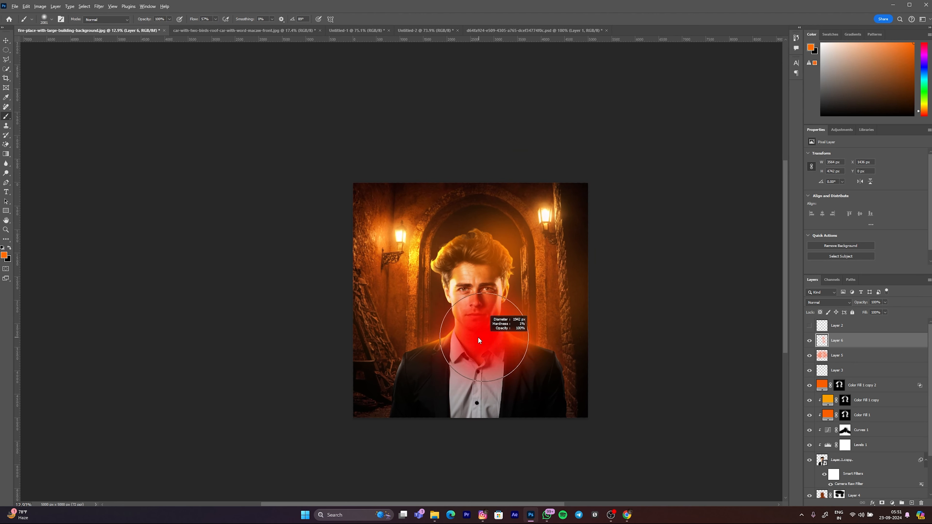
{"action": "left_click", "coordinate": [450, 331]}
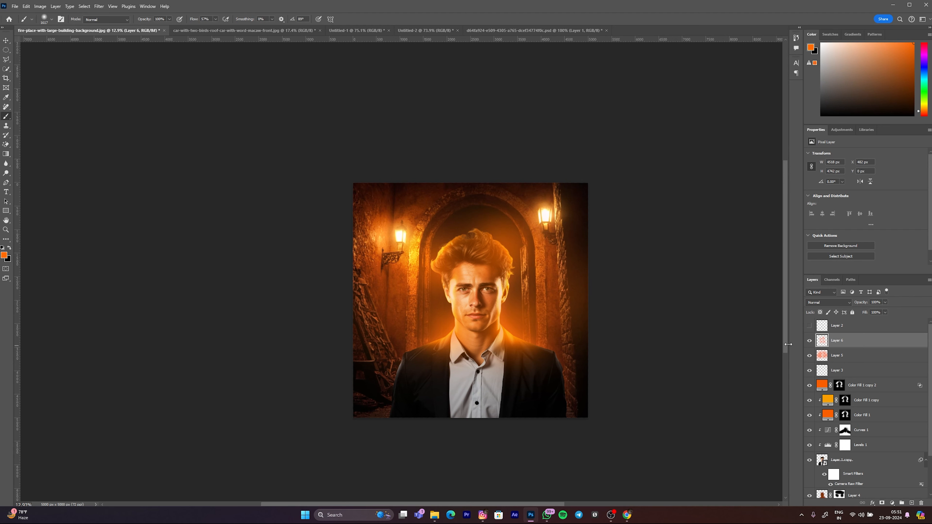
- Set Layer 6's blend mode to Linear Dodge (Add) and its fill to 60%
{"action": "left_click", "coordinate": [821, 302]}
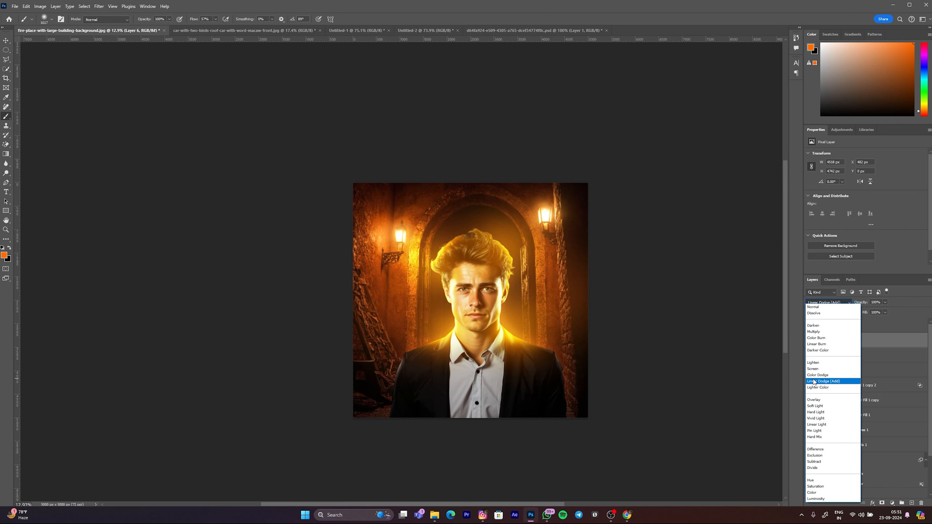
{"action": "left_click", "coordinate": [830, 382]}
{"action": "left_click_drag", "start_coordinate": [459, 299], "coordinate": [463, 299]}
{"action": "scroll", "coordinate": [464, 299], "scroll_direction": "up", "scroll_amount": 2}
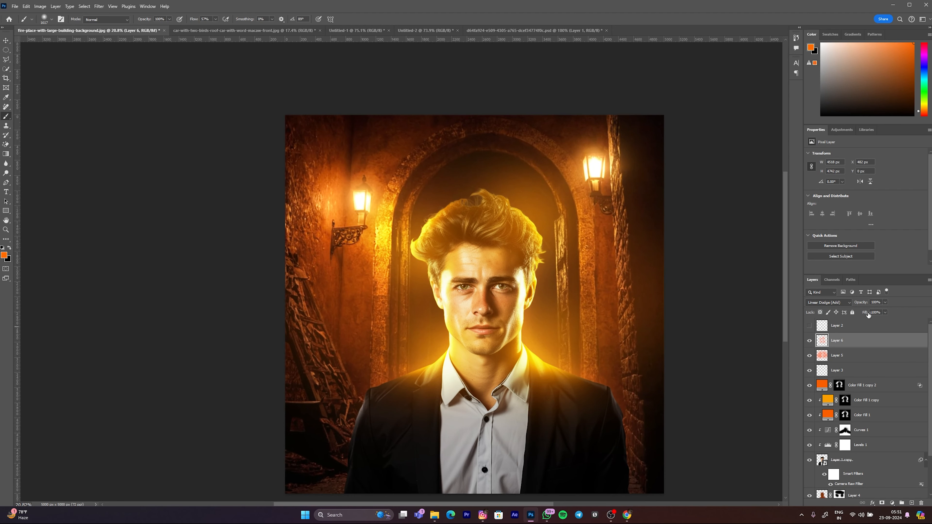
{"action": "left_click_drag", "start_coordinate": [789, 313], "coordinate": [811, 309]}
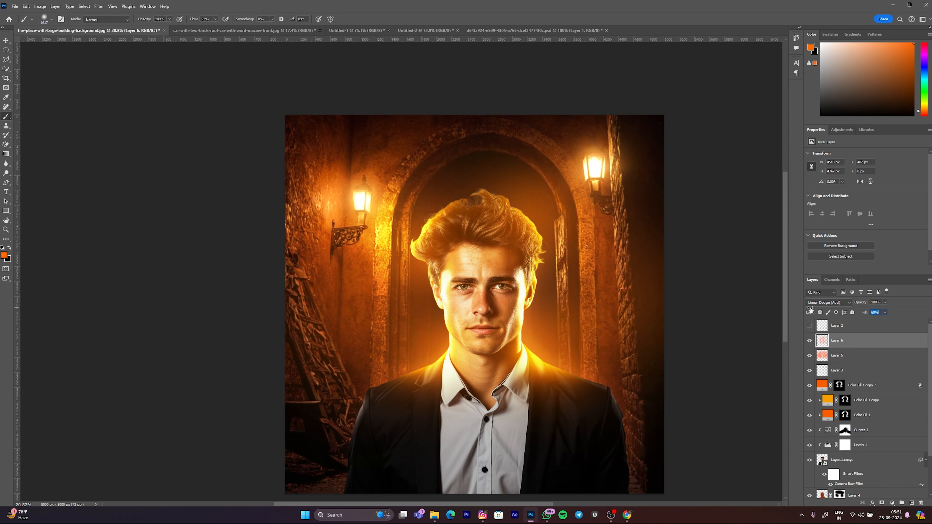
- Add layer masks to Layer 6 and Layer 5 and paint black on each over the man's face
{"action": "left_click", "coordinate": [882, 503]}
{"action": "left_click_drag", "start_coordinate": [503, 335], "coordinate": [500, 335]}
{"action": "mouse_move", "coordinate": [474, 277]}
{"action": "left_mouse_down"}
{"action": "mouse_move", "coordinate": [461, 276]}
{"action": "mouse_move", "coordinate": [485, 317]}
{"action": "left_mouse_up"}
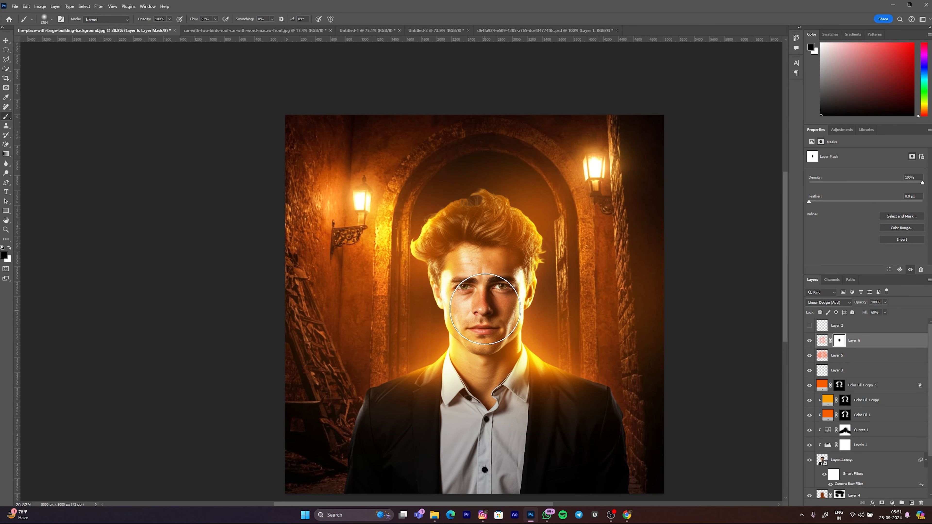
{"action": "left_click", "coordinate": [830, 355]}
{"action": "left_click", "coordinate": [882, 503]}
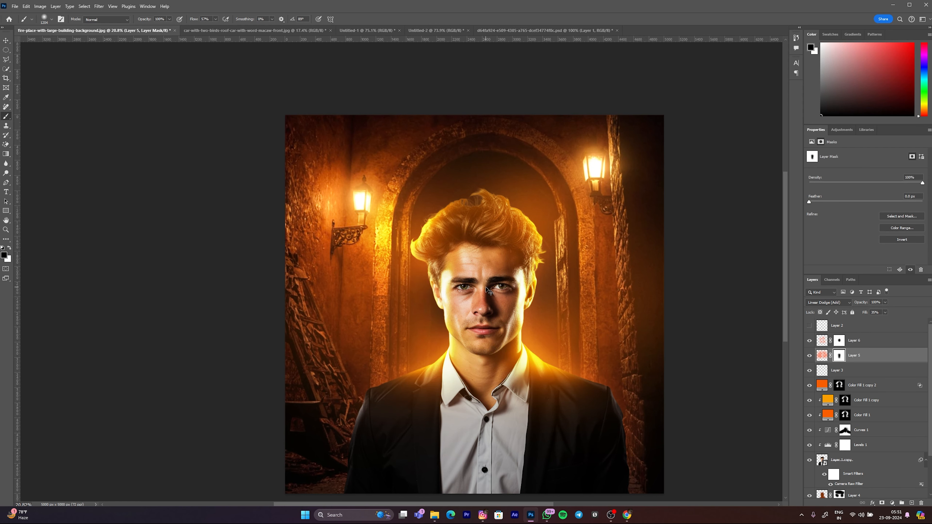
{"action": "scroll", "coordinate": [486, 292], "scroll_direction": "down", "scroll_amount": 4}
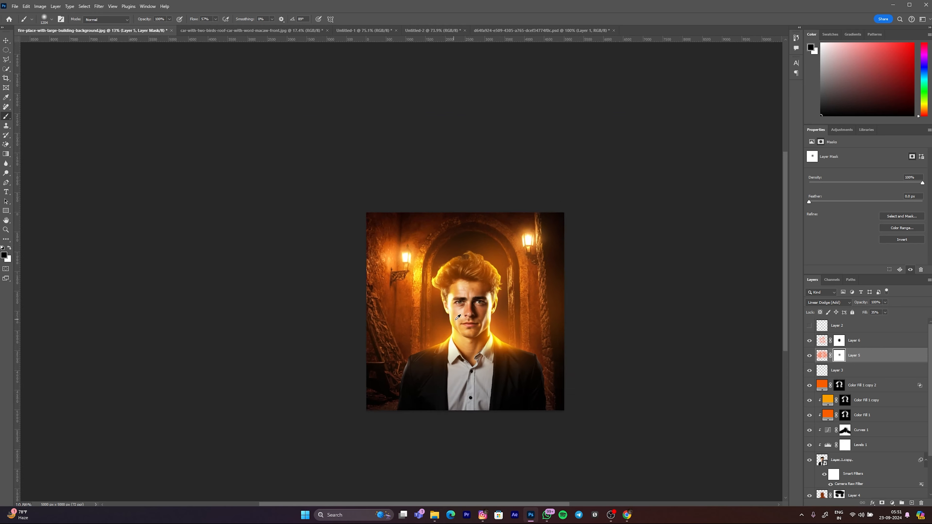
{"action": "key", "text": "v"}
{"action": "left_click", "coordinate": [293, 300]}
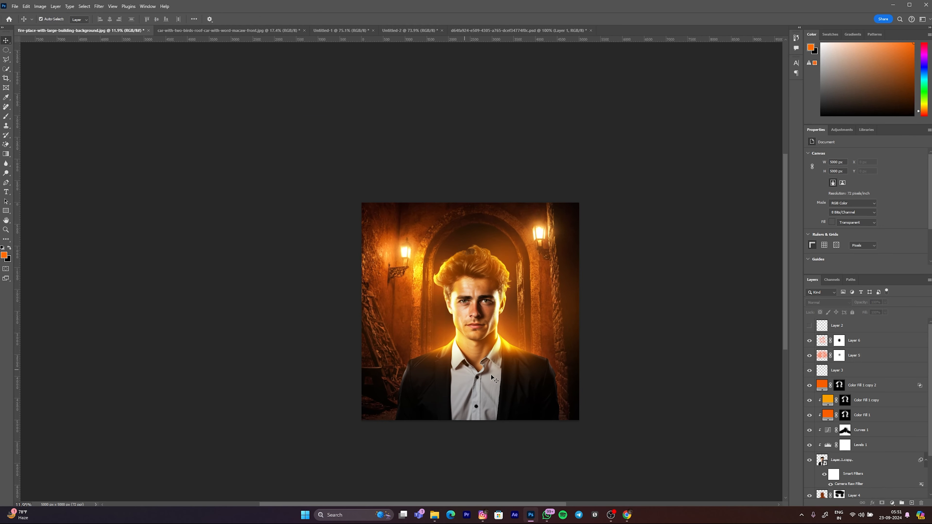
{"action": "left_click", "coordinate": [450, 375]}
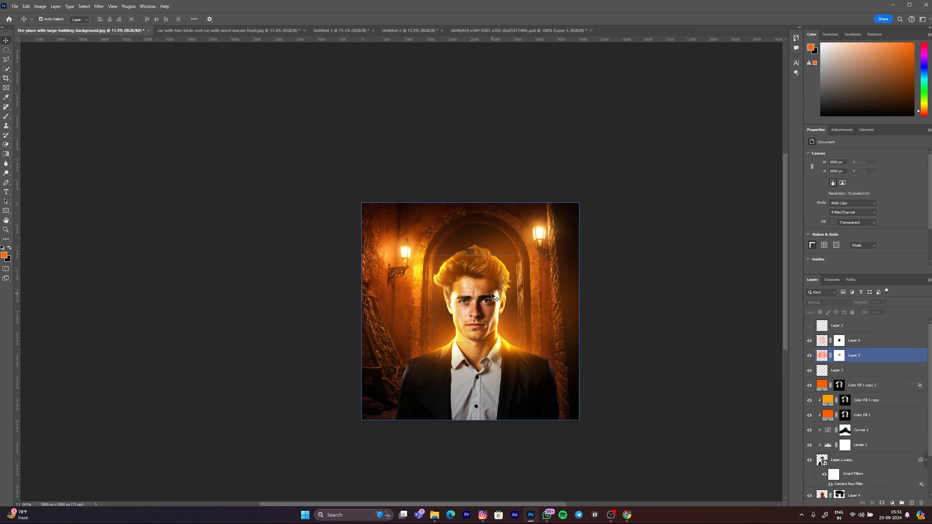
{"action": "scroll", "coordinate": [510, 342], "scroll_direction": "up", "scroll_amount": 5}
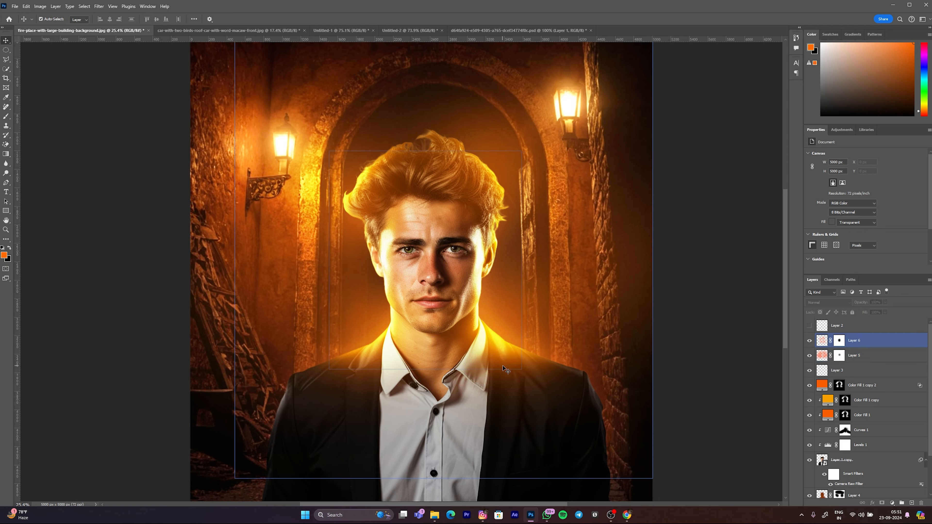
{"action": "left_click", "coordinate": [560, 116]}
{"action": "scroll", "coordinate": [473, 377], "scroll_direction": "down", "scroll_amount": 3}
- Add an empty layer above Layer 6, sample the orange beside the left lamp, and paint straight light streaks from both lamps to the shoulders
{"action": "left_click", "coordinate": [880, 342]}
{"action": "left_click", "coordinate": [912, 502]}
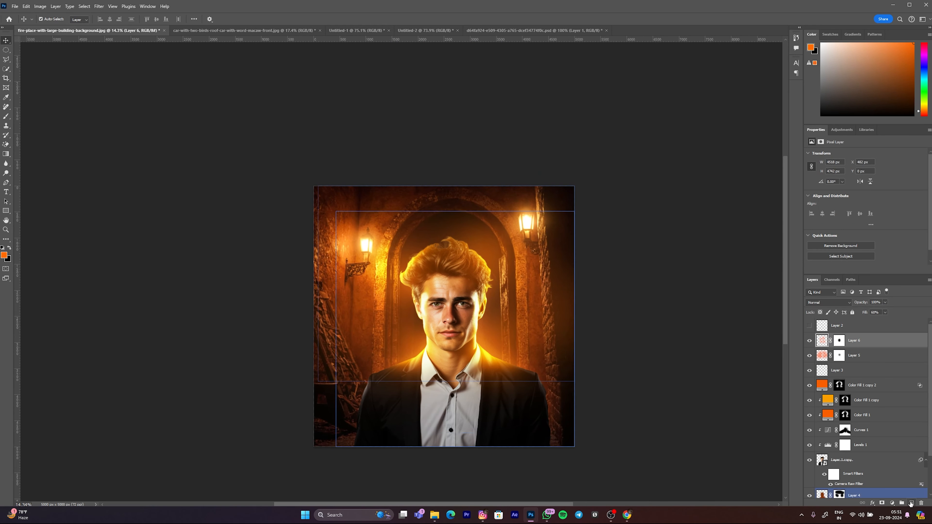
{"action": "key", "text": "b"}
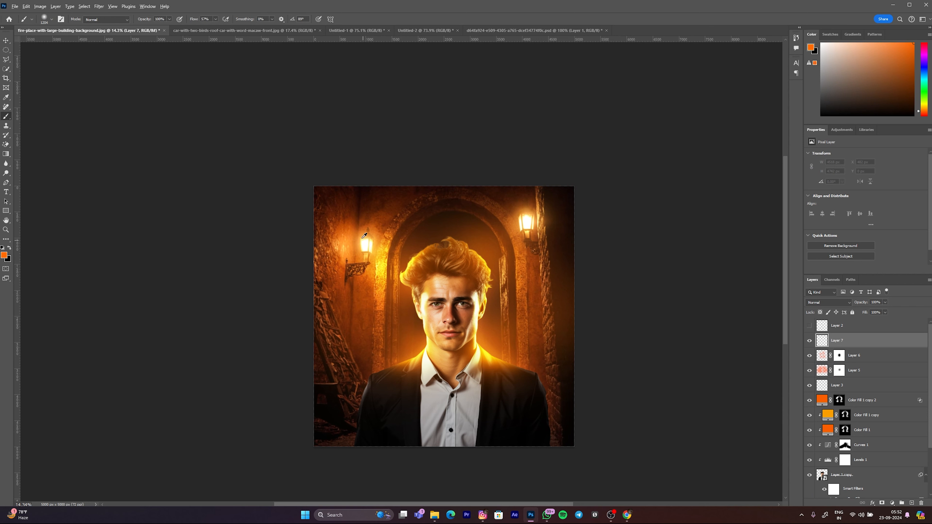
{"action": "left_click", "coordinate": [356, 232], "text": "alt"}
{"action": "left_click_drag", "start_coordinate": [373, 249], "coordinate": [356, 245]}
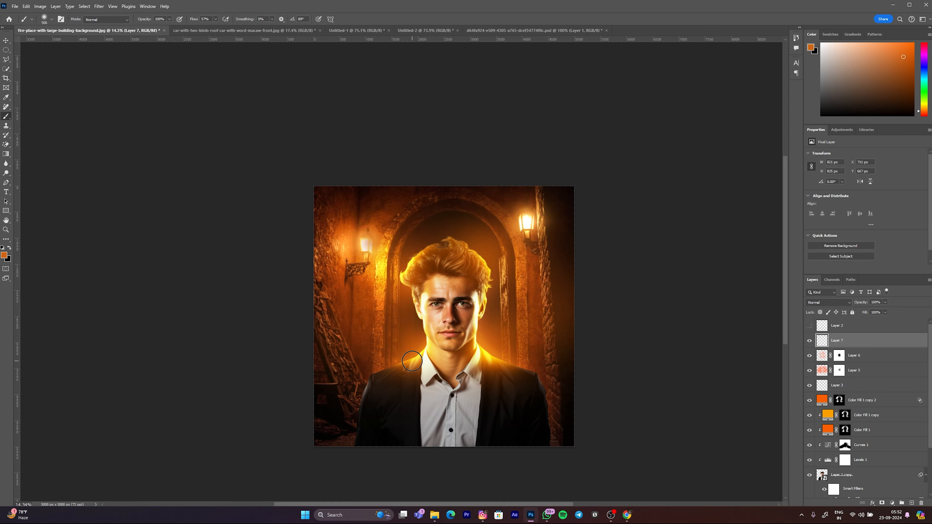
{"action": "left_click", "coordinate": [412, 361], "text": "shift"}
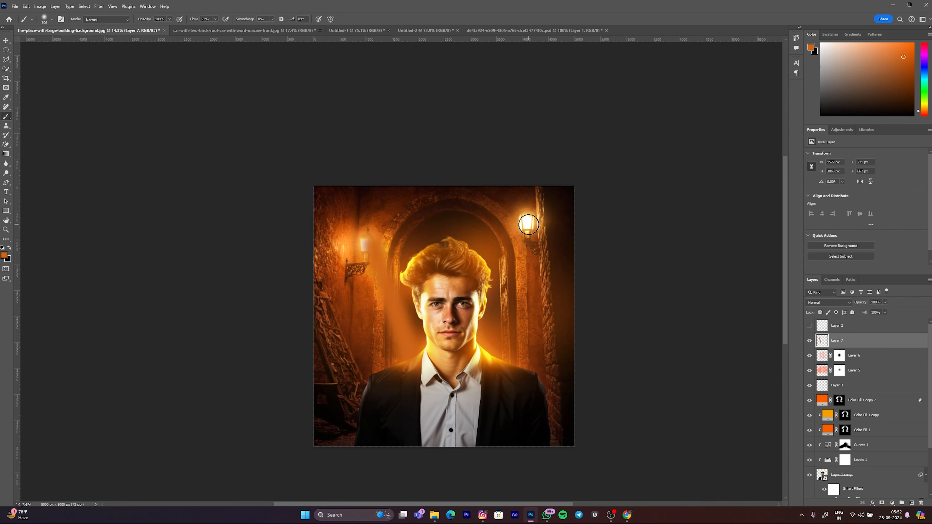
{"action": "left_click", "coordinate": [492, 354], "text": "shift"}
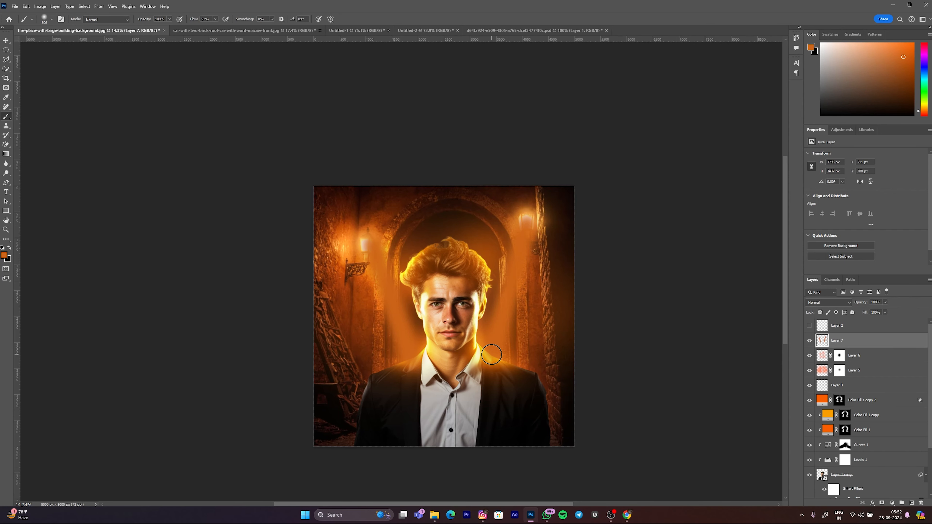
- Set Layer 7's blend mode to Linear Dodge (Add)
{"action": "left_click", "coordinate": [818, 302]}
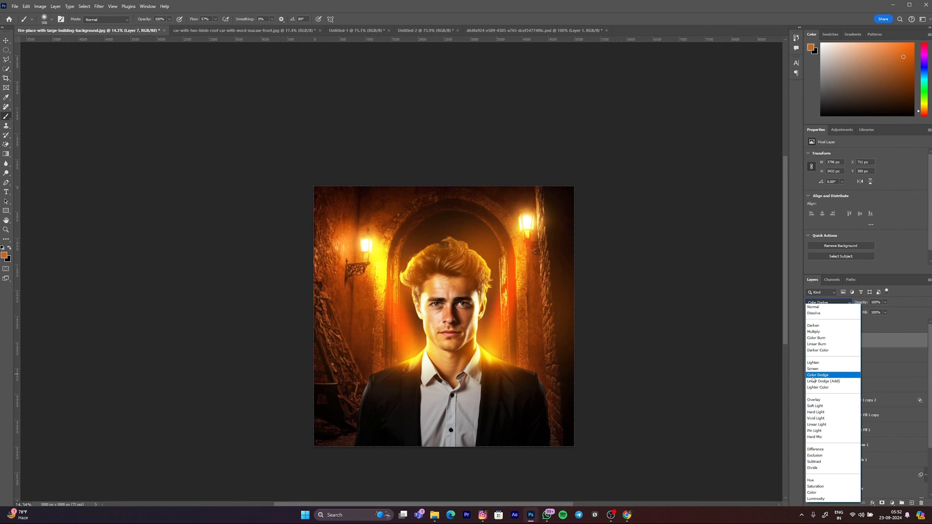
{"action": "left_click", "coordinate": [830, 380]}
{"action": "scroll", "coordinate": [418, 319], "scroll_direction": "left", "scroll_amount": 2}
{"action": "scroll", "coordinate": [413, 303], "scroll_direction": "up", "scroll_amount": 1}
{"action": "left_click_drag", "start_coordinate": [438, 307], "coordinate": [493, 305]}
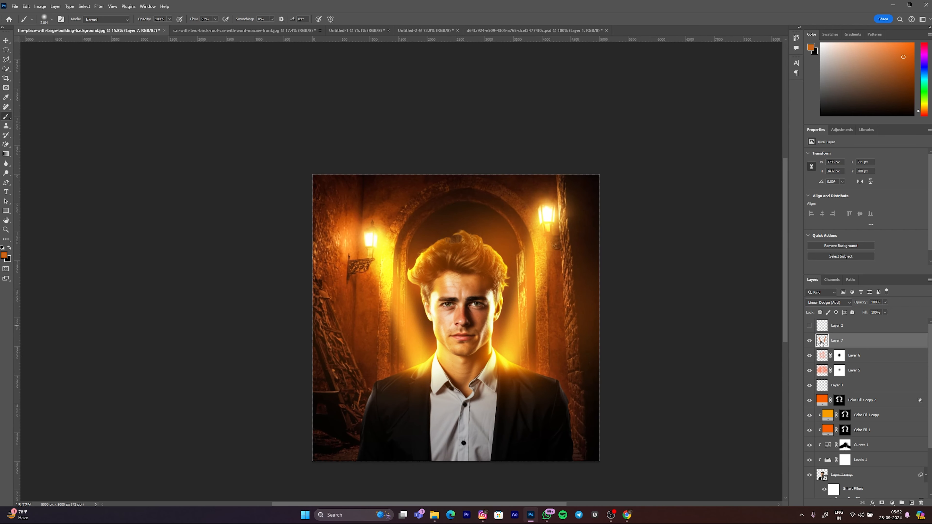
- Apply a Gaussian Blur with a radius of 263.1 pixels to the light streaks on Layer 7
{"action": "left_click", "coordinate": [99, 6]}
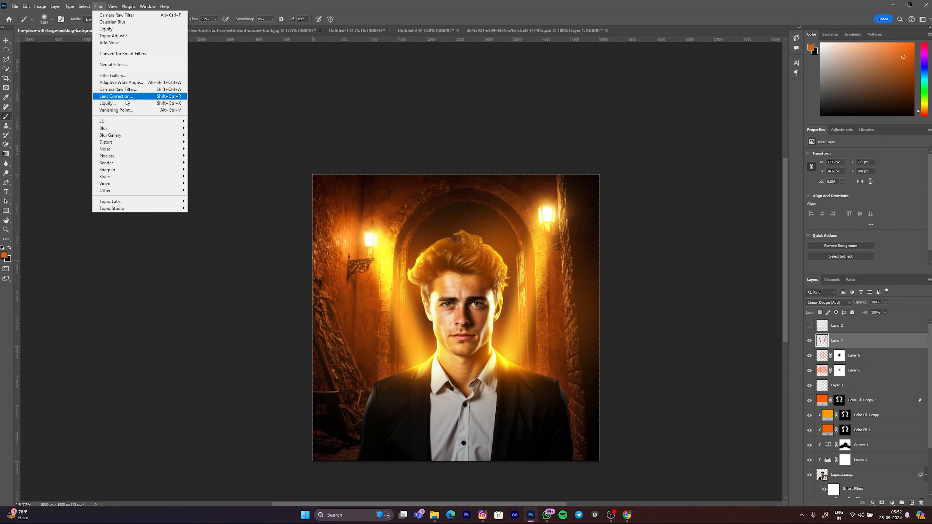
{"action": "mouse_move", "coordinate": [139, 128]}
{"action": "left_click", "coordinate": [207, 156]}
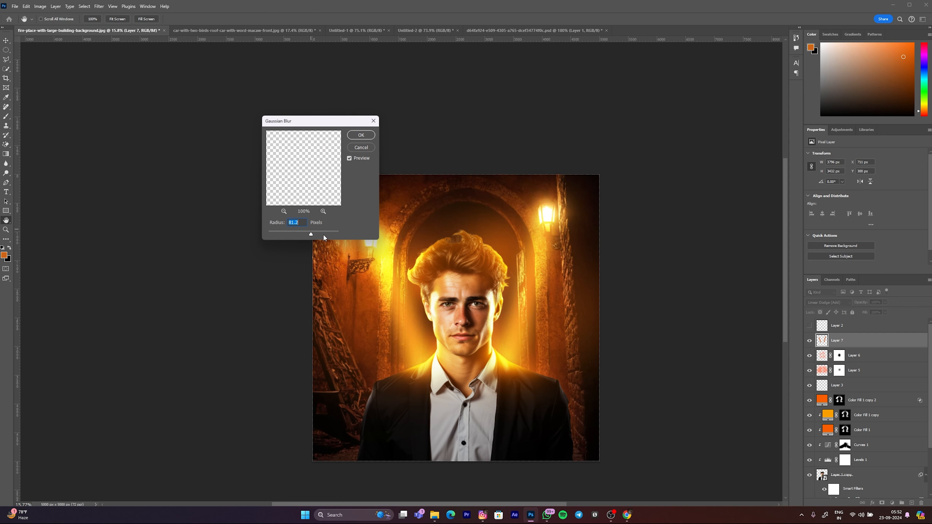
{"action": "left_click_drag", "start_coordinate": [324, 238], "coordinate": [329, 235]}
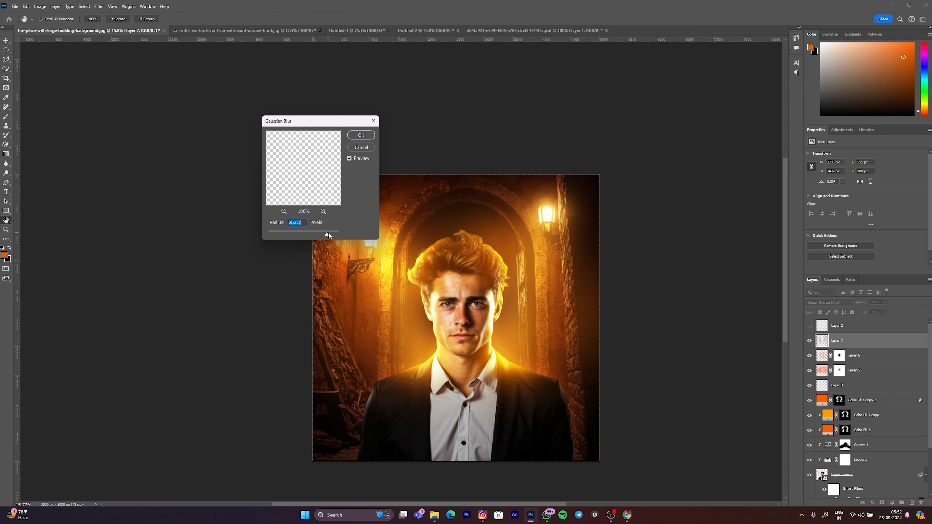
{"action": "left_click", "coordinate": [361, 136]}
- Compare the image with and without Layer 7's blurred light streaks at different view sizes
{"action": "scroll", "coordinate": [725, 329], "scroll_direction": "down", "scroll_amount": 3}
{"action": "scroll", "coordinate": [725, 329], "scroll_direction": "up", "scroll_amount": 1}
{"action": "key", "text": "b"}
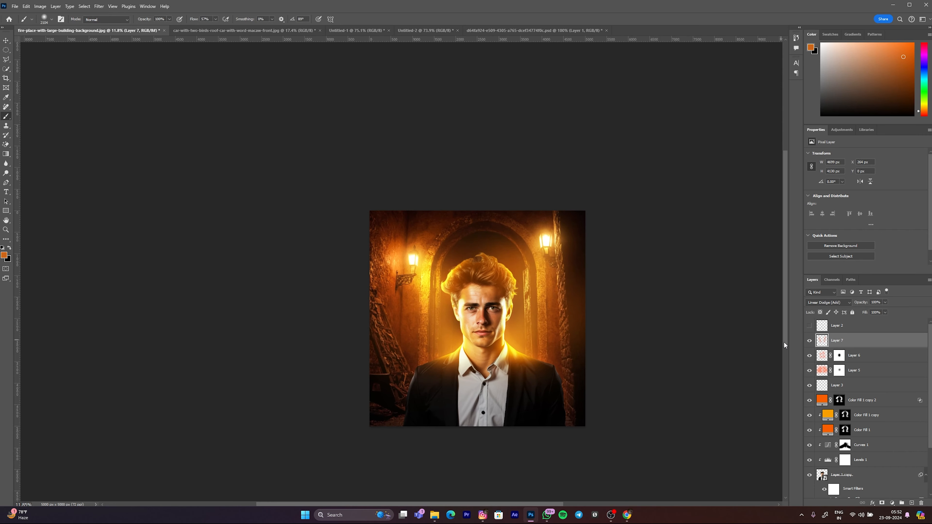
{"action": "left_click", "coordinate": [809, 341]}
{"action": "left_click", "coordinate": [809, 340]}
{"action": "left_click", "coordinate": [809, 341]}
{"action": "left_click", "coordinate": [809, 341]}
{"action": "scroll", "coordinate": [473, 330], "scroll_direction": "down", "scroll_amount": 3}
{"action": "scroll", "coordinate": [477, 320], "scroll_direction": "up", "scroll_amount": 3}
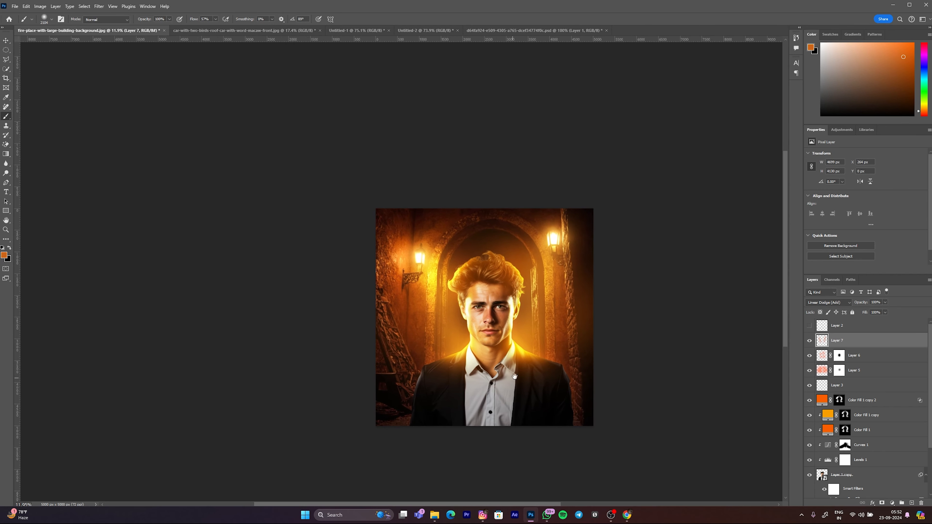
{"action": "scroll", "coordinate": [481, 428], "scroll_direction": "up", "scroll_amount": 3}
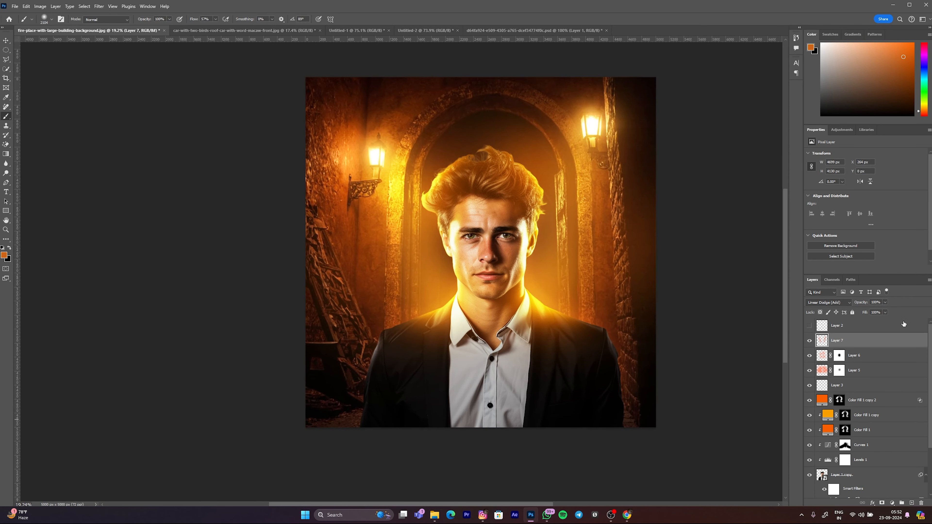
- Add an empty layer above Layer 7, reset the colours to default, and paint soft black across the lower part of the image
{"action": "left_click", "coordinate": [912, 503]}
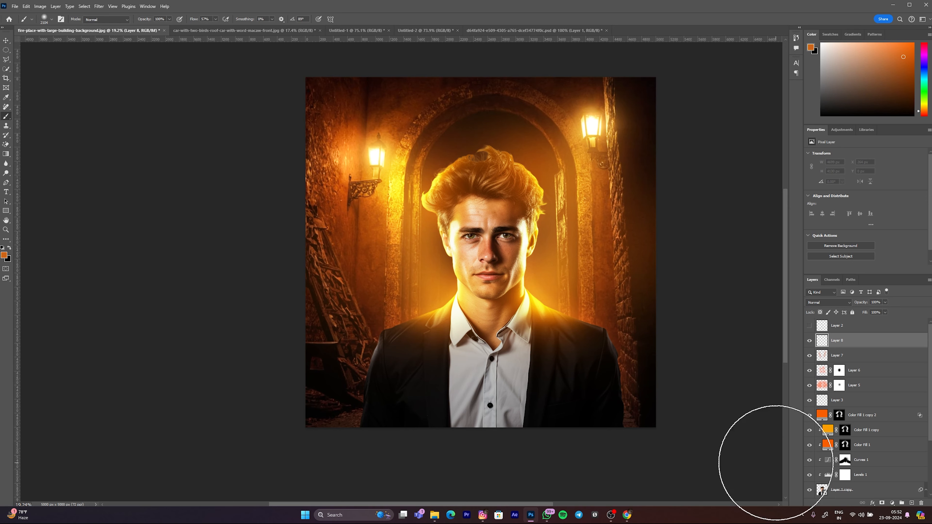
{"action": "key", "text": "d"}
{"action": "scroll", "coordinate": [425, 346], "scroll_direction": "down", "scroll_amount": 2}
{"action": "scroll", "coordinate": [424, 346], "scroll_direction": "down", "scroll_amount": 2}
{"action": "mouse_move", "coordinate": [468, 335]}
{"action": "left_mouse_down"}
{"action": "mouse_move", "coordinate": [488, 339]}
{"action": "mouse_move", "coordinate": [486, 329]}
{"action": "mouse_move", "coordinate": [436, 354]}
{"action": "left_mouse_up"}
{"action": "scroll", "coordinate": [455, 312], "scroll_direction": "down", "scroll_amount": 4}
{"action": "scroll", "coordinate": [480, 326], "scroll_direction": "up", "scroll_amount": 5}
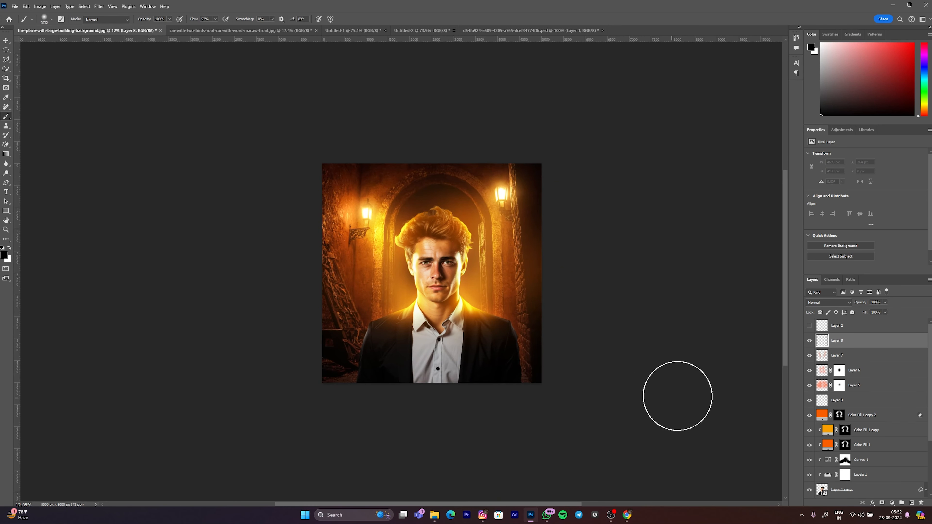
{"action": "left_click_drag", "start_coordinate": [510, 364], "coordinate": [543, 358]}
{"action": "left_click_drag", "start_coordinate": [38, 441], "coordinate": [931, 425]}
{"action": "left_click_drag", "start_coordinate": [164, 442], "coordinate": [689, 387]}
{"action": "mouse_move", "coordinate": [275, 298]}
{"action": "left_mouse_down"}
{"action": "mouse_move", "coordinate": [246, 267]}
{"action": "mouse_move", "coordinate": [239, 291]}
{"action": "left_mouse_up"}
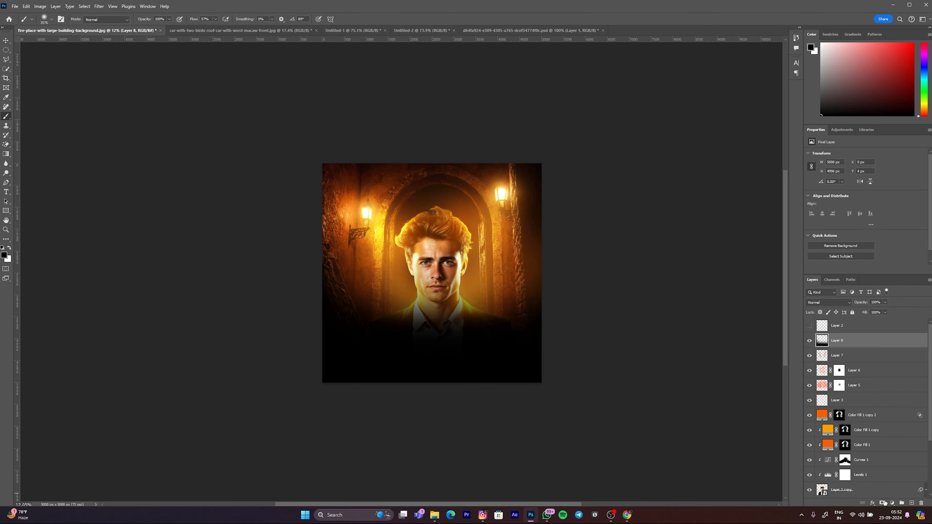
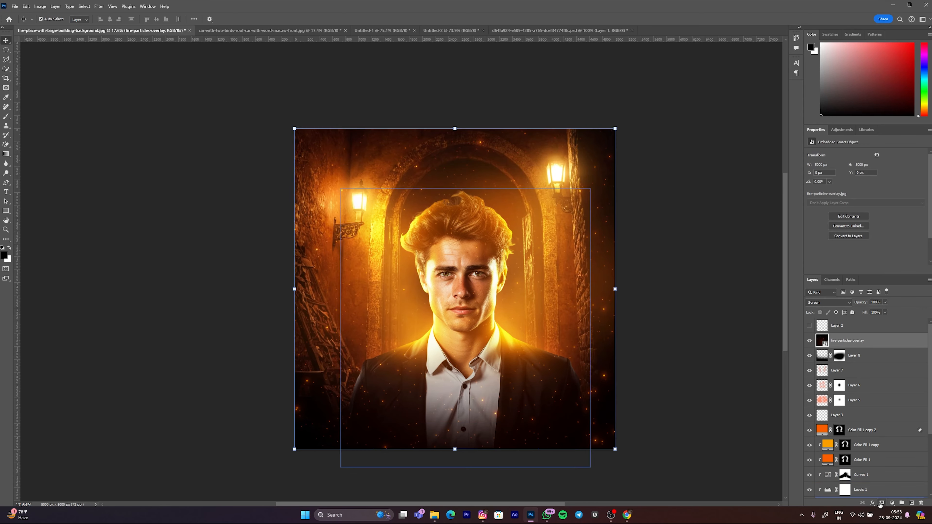
- Add a layer mask to fire-particles-overlay and paint black at reduced brush flow over the man's face and hair
{"action": "key", "text": "b"}
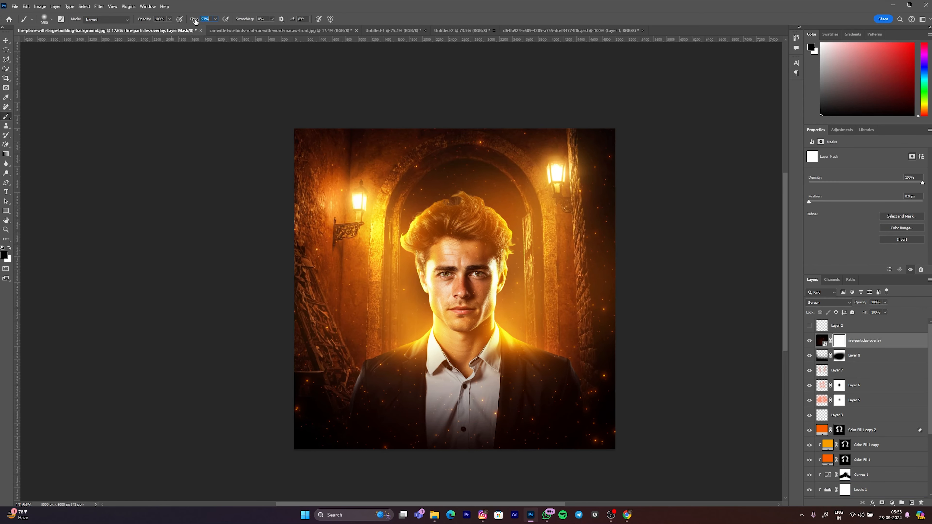
{"action": "scroll", "coordinate": [441, 269], "scroll_direction": "up", "scroll_amount": 6}
{"action": "left_click_drag", "start_coordinate": [492, 323], "coordinate": [422, 321]}
{"action": "mouse_move", "coordinate": [572, 342]}
{"action": "left_mouse_down"}
{"action": "mouse_move", "coordinate": [538, 297]}
{"action": "mouse_move", "coordinate": [547, 356]}
{"action": "mouse_move", "coordinate": [539, 354]}
{"action": "left_mouse_up"}
{"action": "mouse_move", "coordinate": [546, 309]}
{"action": "left_mouse_down"}
{"action": "mouse_move", "coordinate": [518, 230]}
{"action": "mouse_move", "coordinate": [538, 214]}
{"action": "mouse_move", "coordinate": [506, 248]}
{"action": "mouse_move", "coordinate": [479, 244]}
{"action": "left_mouse_up"}
{"action": "left_click_drag", "start_coordinate": [484, 190], "coordinate": [457, 317]}
{"action": "scroll", "coordinate": [557, 441], "scroll_direction": "down", "scroll_amount": 2}
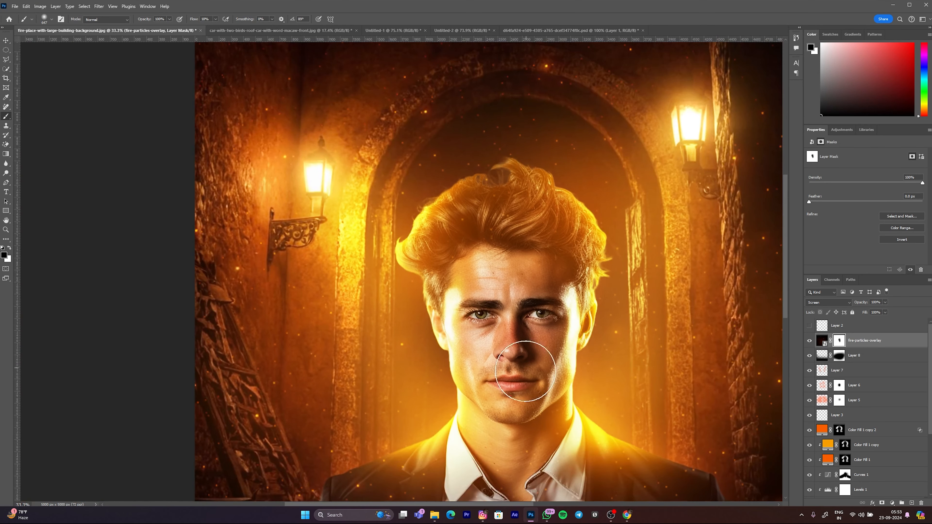
- Paint black on the fire-particles-overlay mask over the man's shoulders and suit
{"action": "scroll", "coordinate": [530, 395], "scroll_direction": "down", "scroll_amount": 3}
{"action": "mouse_move", "coordinate": [564, 407]}
{"action": "left_mouse_down"}
{"action": "mouse_move", "coordinate": [591, 408]}
{"action": "mouse_move", "coordinate": [496, 413]}
{"action": "left_mouse_up"}
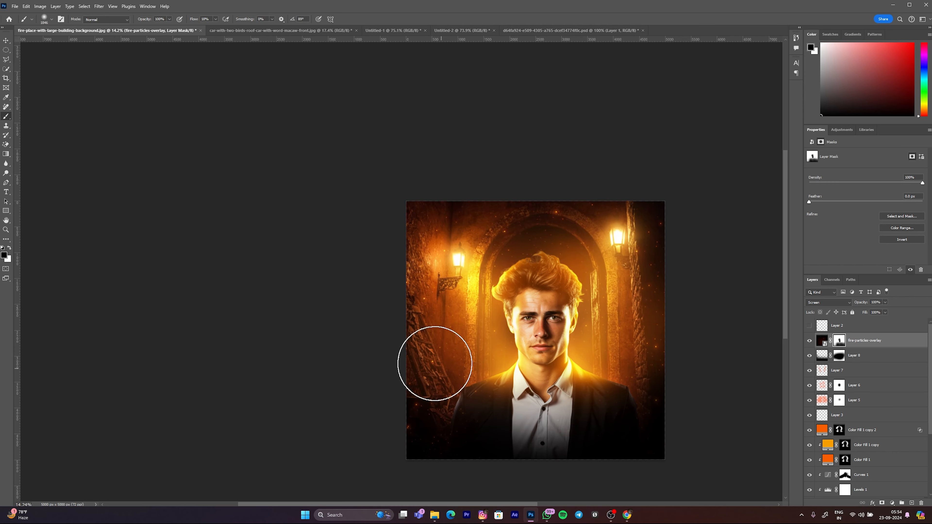
{"action": "scroll", "coordinate": [574, 348], "scroll_direction": "up", "scroll_amount": 1}
{"action": "scroll", "coordinate": [574, 349], "scroll_direction": "right", "scroll_amount": 1}
- Stamp all visible layers into a merged layer above fire-particles-overlay and convert it to a smart object
{"action": "key", "text": "v"}
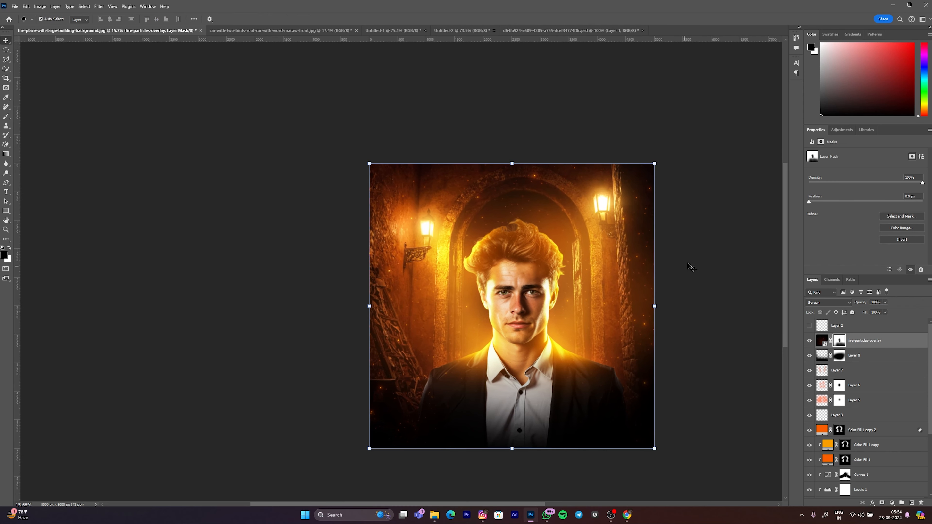
{"action": "left_click", "coordinate": [709, 156]}
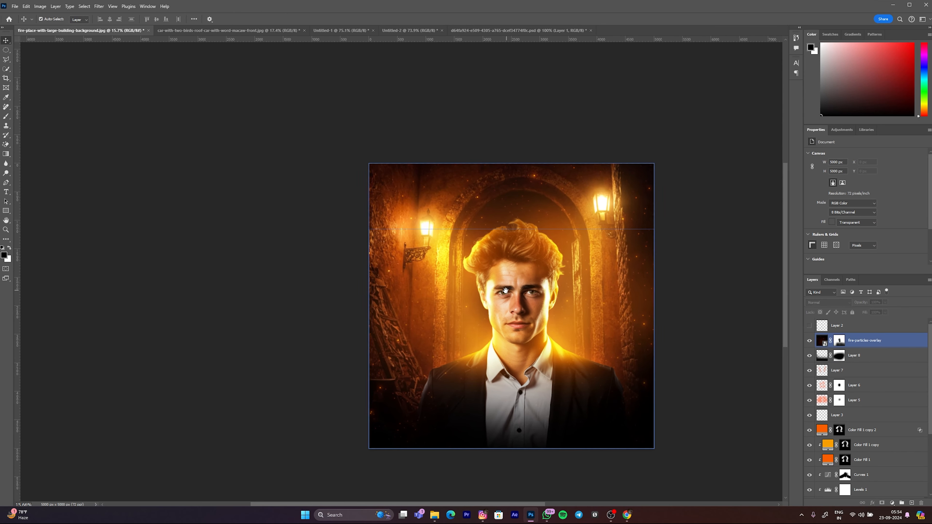
{"action": "left_click_drag", "start_coordinate": [505, 290], "coordinate": [501, 291]}
{"action": "left_click", "coordinate": [875, 340]}
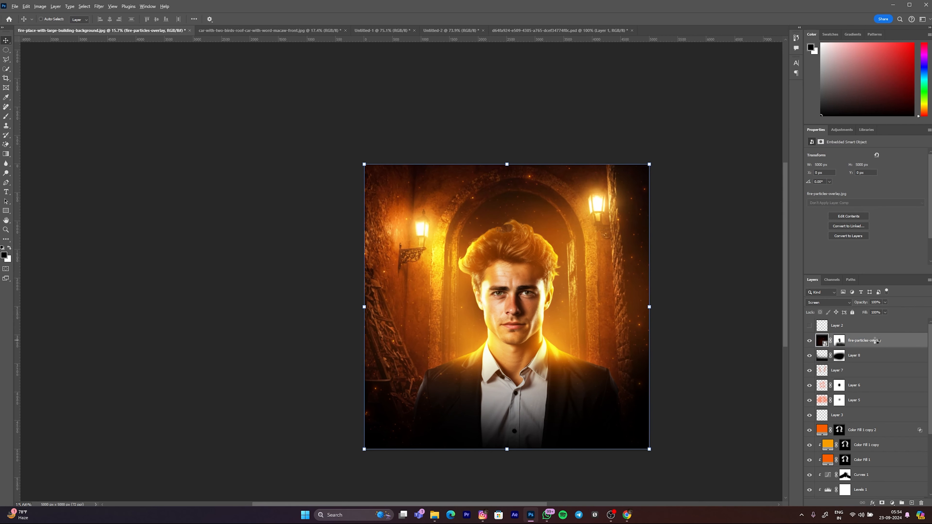
{"action": "key", "text": "ctrl+shift+alt+e"}
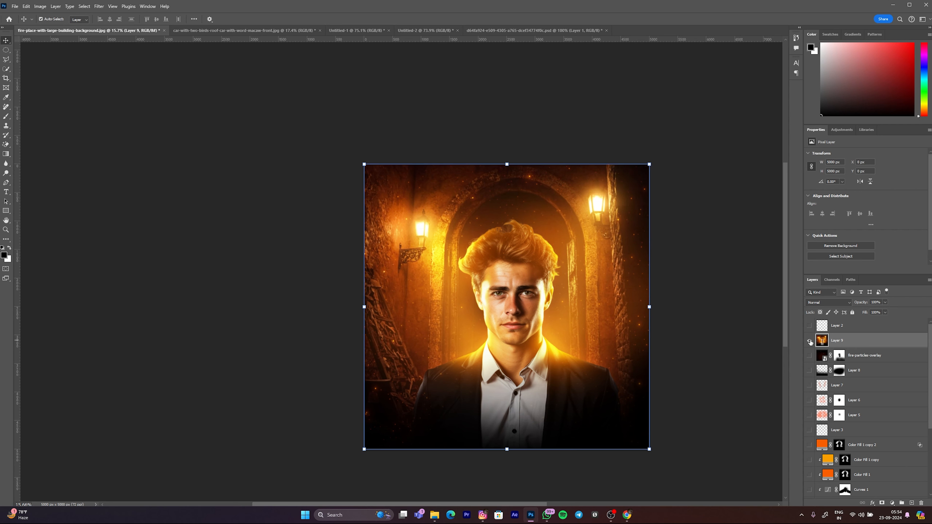
{"action": "right_click", "coordinate": [840, 340]}
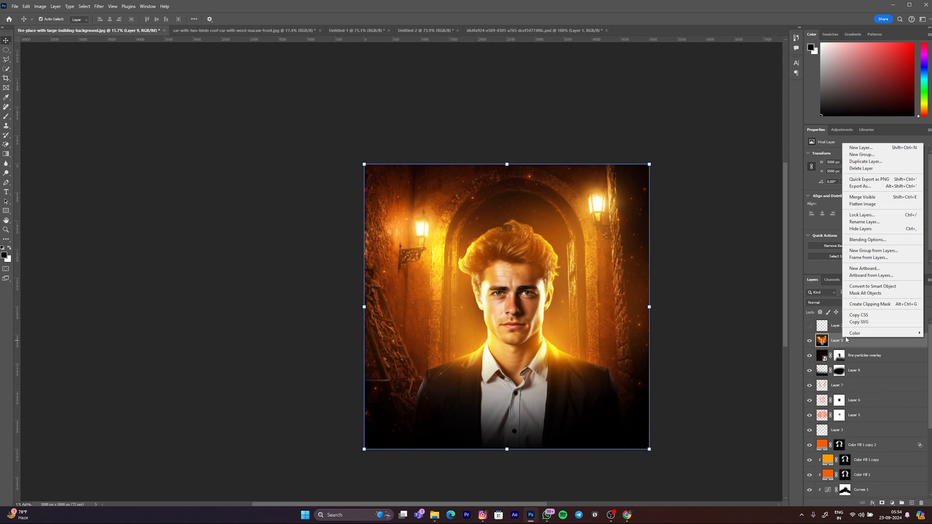
{"action": "left_click", "coordinate": [849, 296]}
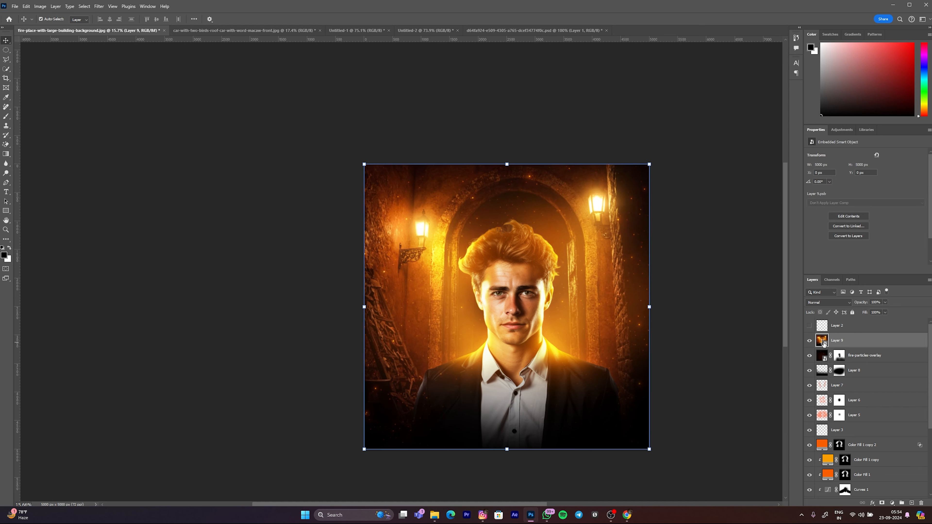
- Set Layer 9 to Linear Dodge (Add) blending and apply a Gaussian Blur with a radius of 78.4 pixels
{"action": "left_click", "coordinate": [824, 302]}
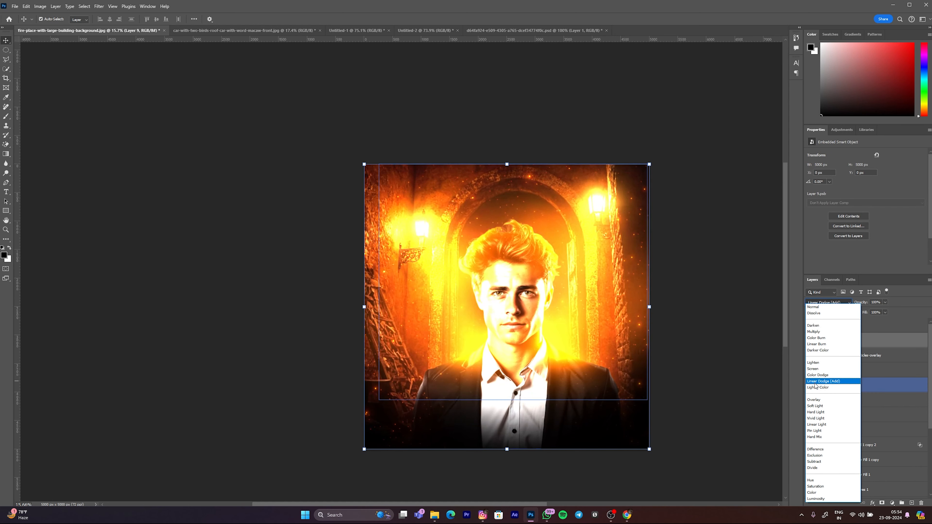
{"action": "left_click", "coordinate": [824, 381]}
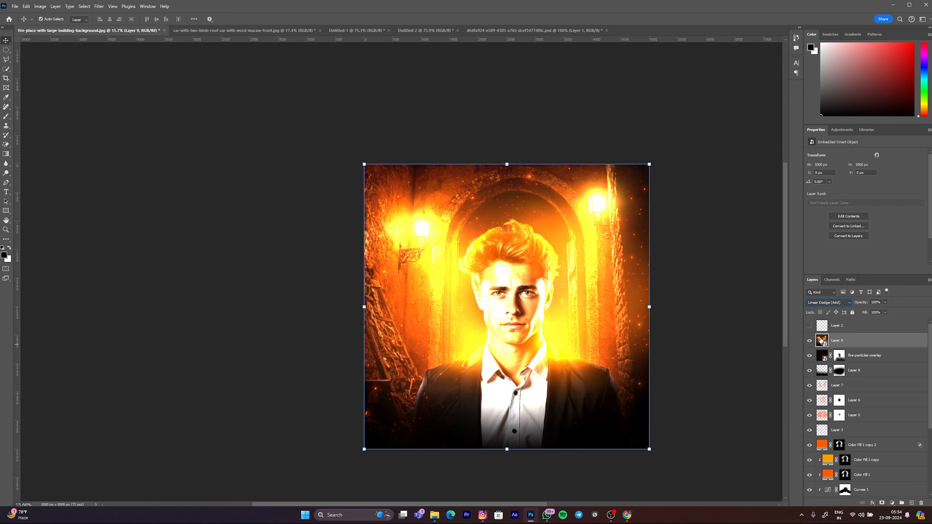
{"action": "left_click", "coordinate": [102, 7]}
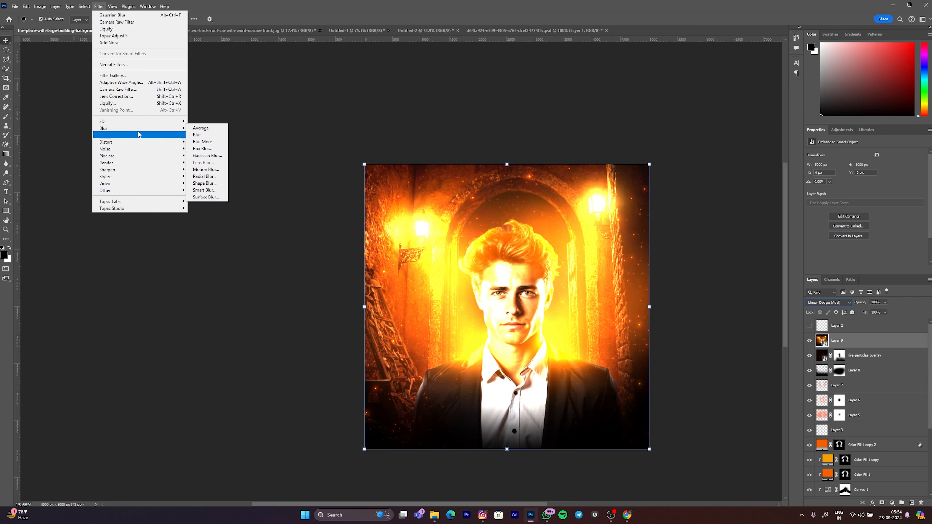
{"action": "left_click", "coordinate": [208, 156]}
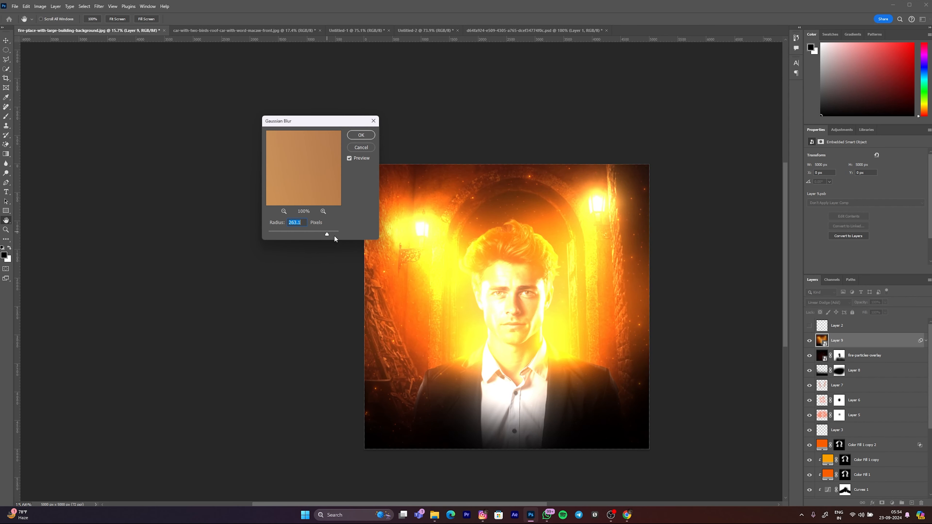
{"action": "left_click_drag", "start_coordinate": [318, 235], "coordinate": [313, 234]}
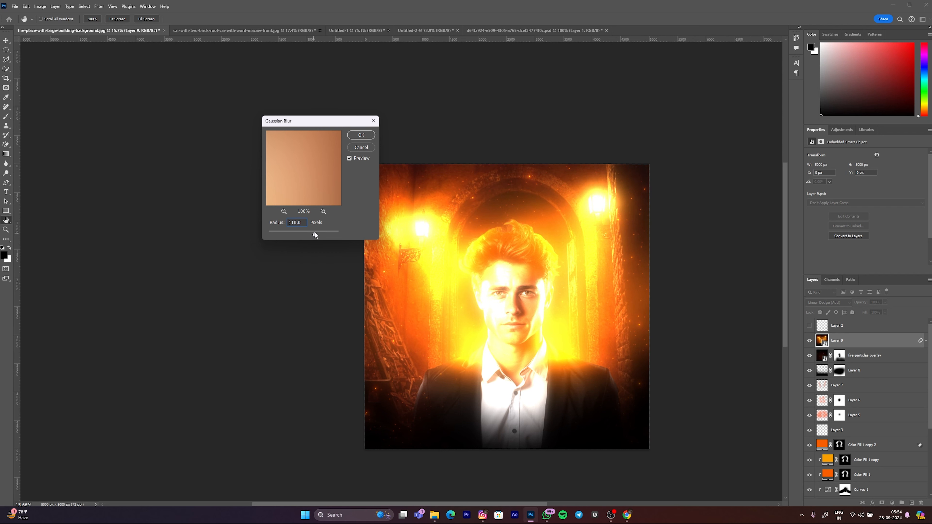
{"action": "left_click_drag", "start_coordinate": [315, 232], "coordinate": [306, 231]}
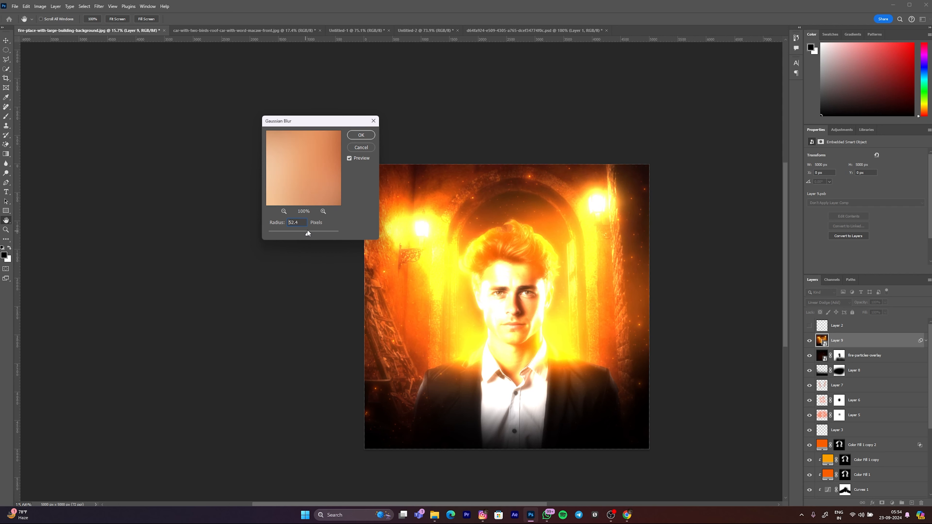
{"action": "left_click_drag", "start_coordinate": [310, 230], "coordinate": [310, 229]}
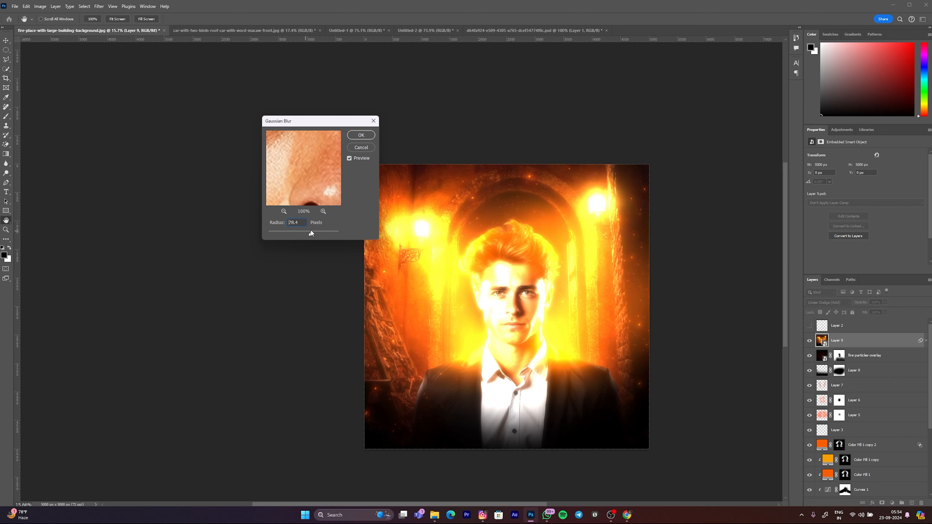
{"action": "left_click", "coordinate": [359, 135]}
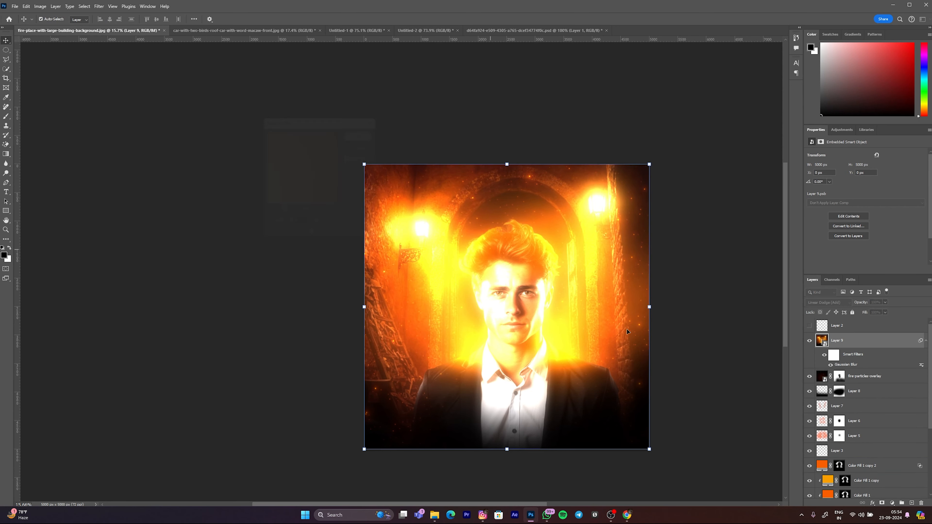
{"action": "left_click", "coordinate": [882, 503], "text": "alt"}
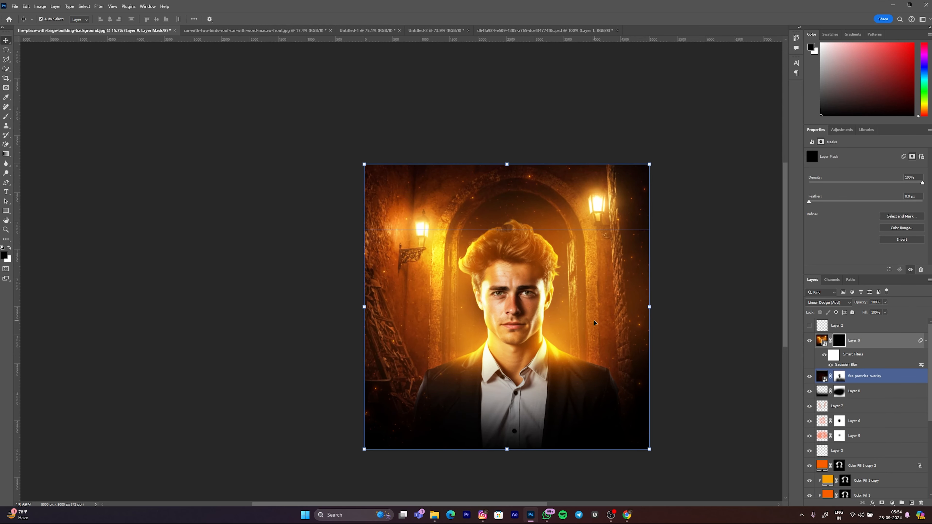
{"action": "key", "text": "b"}
{"action": "key", "text": "x"}
{"action": "mouse_move", "coordinate": [516, 303]}
{"action": "left_mouse_down"}
{"action": "mouse_move", "coordinate": [476, 276]}
{"action": "mouse_move", "coordinate": [477, 283]}
{"action": "left_mouse_up"}
{"action": "key", "text": "ctrl+z"}
{"action": "key", "text": "ctrl+z"}
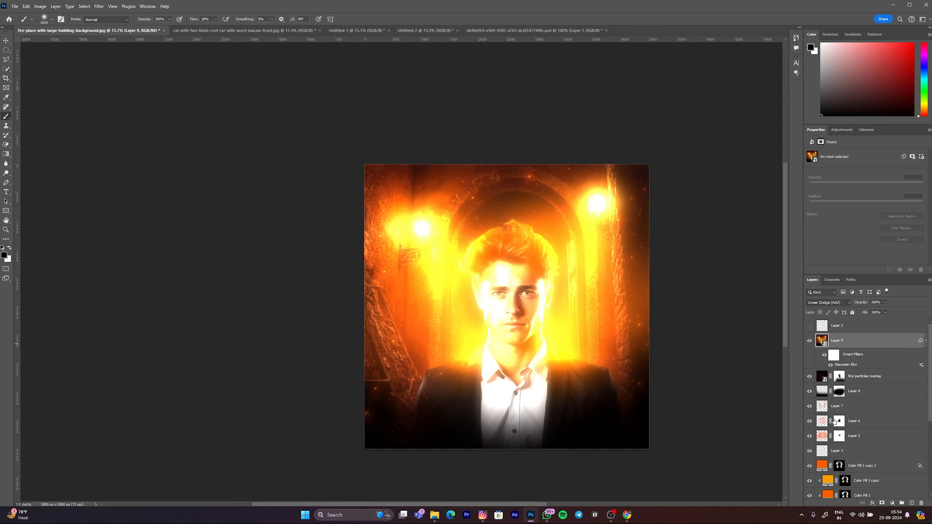
- Add a layer mask to Layer 9 and invert it to black
{"action": "left_click", "coordinate": [882, 503]}
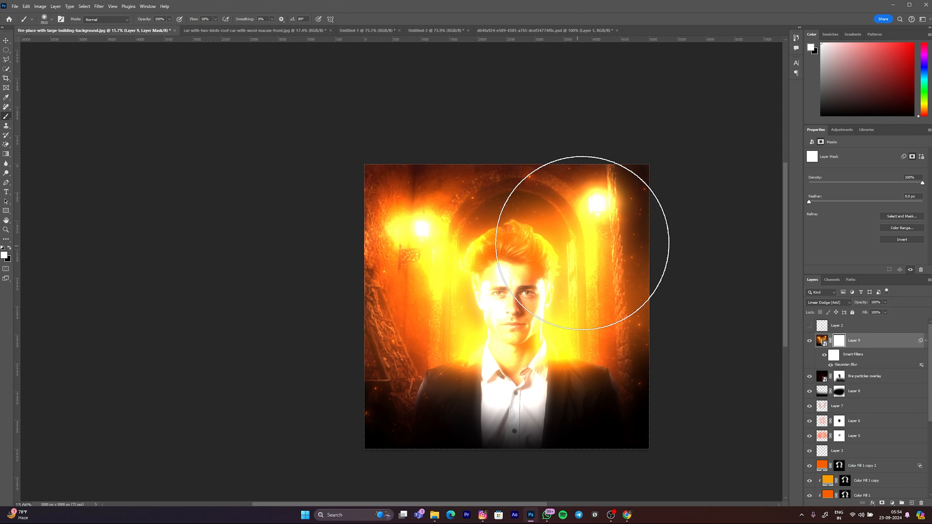
{"action": "mouse_move", "coordinate": [415, 244]}
{"action": "left_mouse_down"}
{"action": "mouse_move", "coordinate": [410, 364]}
{"action": "mouse_move", "coordinate": [520, 402]}
{"action": "mouse_move", "coordinate": [665, 433]}
{"action": "mouse_move", "coordinate": [450, 347]}
{"action": "left_mouse_up"}
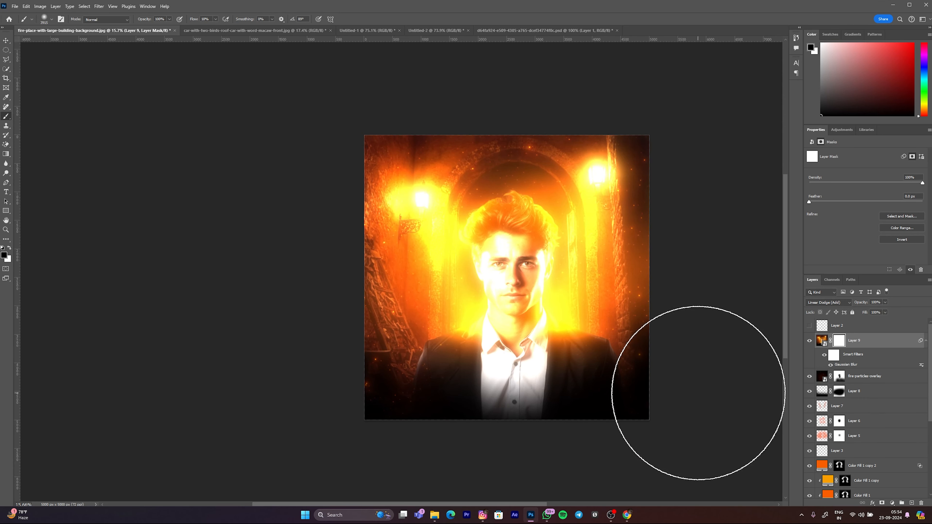
{"action": "mouse_move", "coordinate": [518, 285]}
{"action": "left_mouse_down"}
{"action": "mouse_move", "coordinate": [504, 289]}
{"action": "mouse_move", "coordinate": [527, 287]}
{"action": "left_mouse_up"}
{"action": "scroll", "coordinate": [501, 284], "scroll_direction": "down", "scroll_amount": 3}
{"action": "left_click_drag", "start_coordinate": [196, 22], "coordinate": [228, 26]}
{"action": "left_click_drag", "start_coordinate": [481, 237], "coordinate": [504, 237]}
{"action": "left_click", "coordinate": [561, 223]}
{"action": "key", "text": "ctrl+z"}
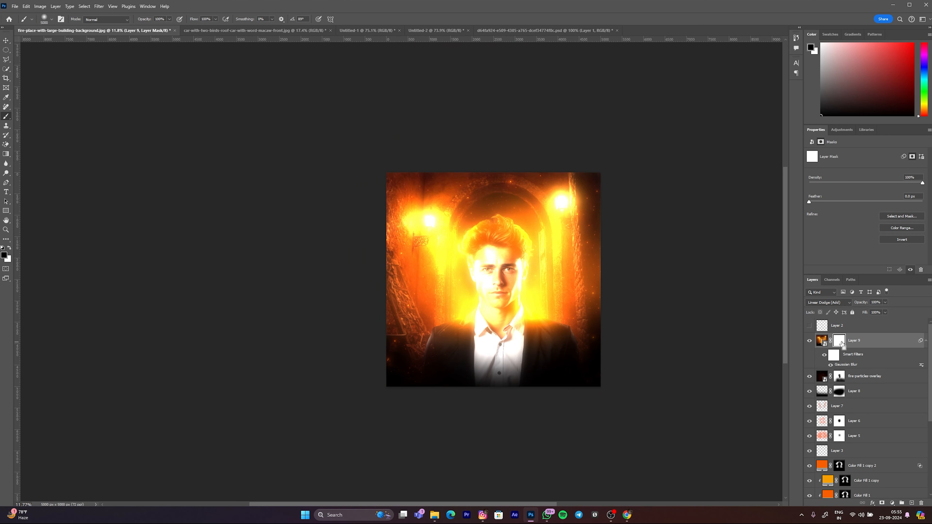
{"action": "key", "text": "ctrl+i"}
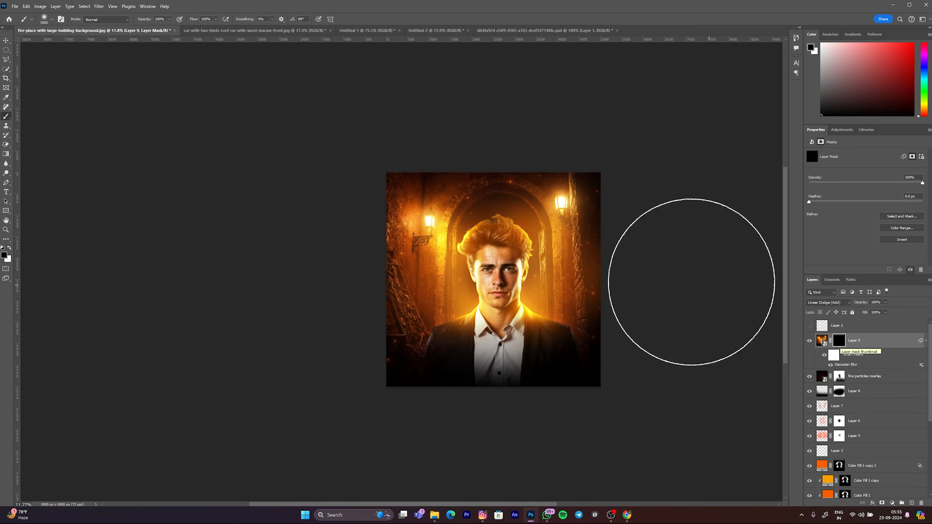
- Paint soft white at 24% brush flow on Layer 9's mask beside the man's neck and over one shoulder
{"action": "scroll", "coordinate": [523, 260], "scroll_direction": "up", "scroll_amount": 7}
{"action": "left_click_drag", "start_coordinate": [512, 274], "coordinate": [371, 319]}
{"action": "scroll", "coordinate": [404, 346], "scroll_direction": "down", "scroll_amount": 4}
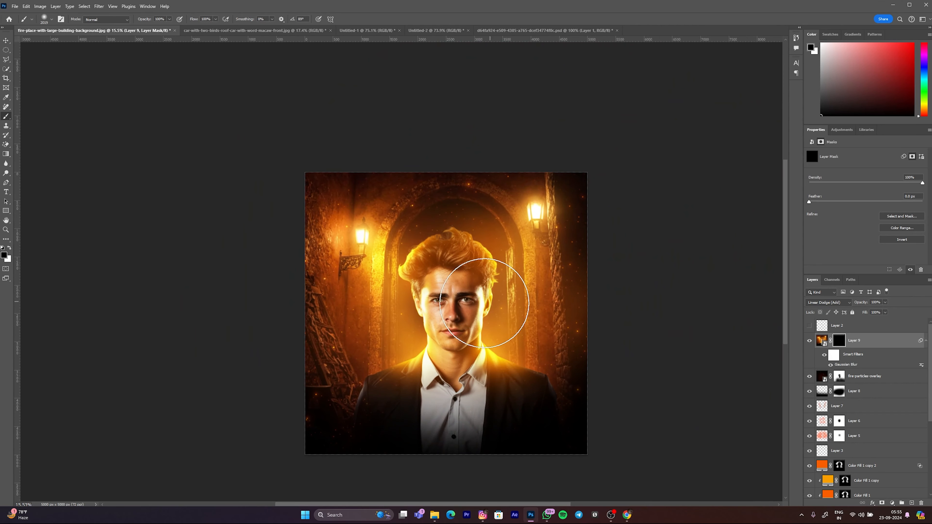
{"action": "key", "text": "x"}
{"action": "left_click", "coordinate": [497, 322]}
{"action": "key", "text": "ctrl+z"}
{"action": "scroll", "coordinate": [498, 353], "scroll_direction": "down", "scroll_amount": 1}
{"action": "left_click_drag", "start_coordinate": [493, 332], "coordinate": [549, 315]}
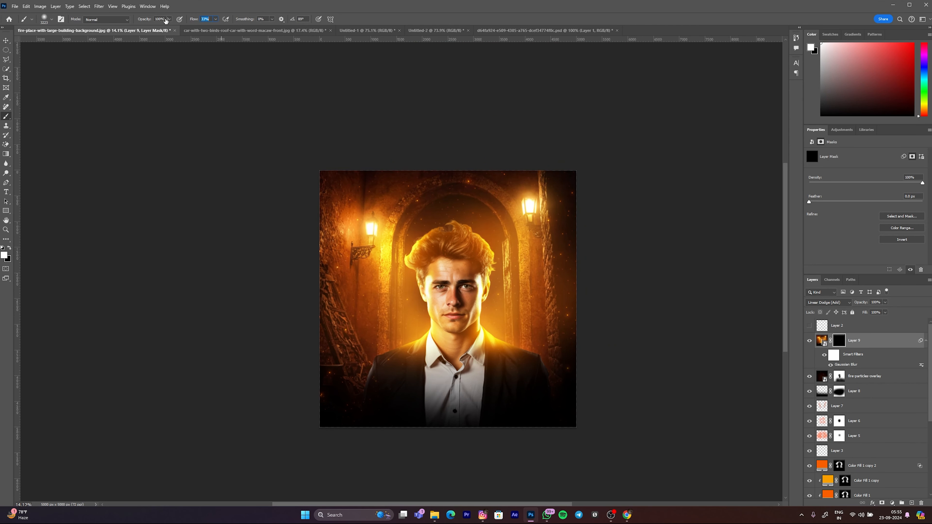
{"action": "left_click_drag", "start_coordinate": [133, 20], "coordinate": [133, 19]}
{"action": "left_click_drag", "start_coordinate": [497, 276], "coordinate": [486, 279]}
{"action": "scroll", "coordinate": [500, 328], "scroll_direction": "up", "scroll_amount": 4}
{"action": "mouse_move", "coordinate": [502, 314]}
{"action": "left_mouse_down"}
{"action": "mouse_move", "coordinate": [486, 320]}
{"action": "mouse_move", "coordinate": [551, 304]}
{"action": "left_mouse_up"}
{"action": "scroll", "coordinate": [486, 320], "scroll_direction": "down", "scroll_amount": 3}
{"action": "left_click", "coordinate": [490, 314]}
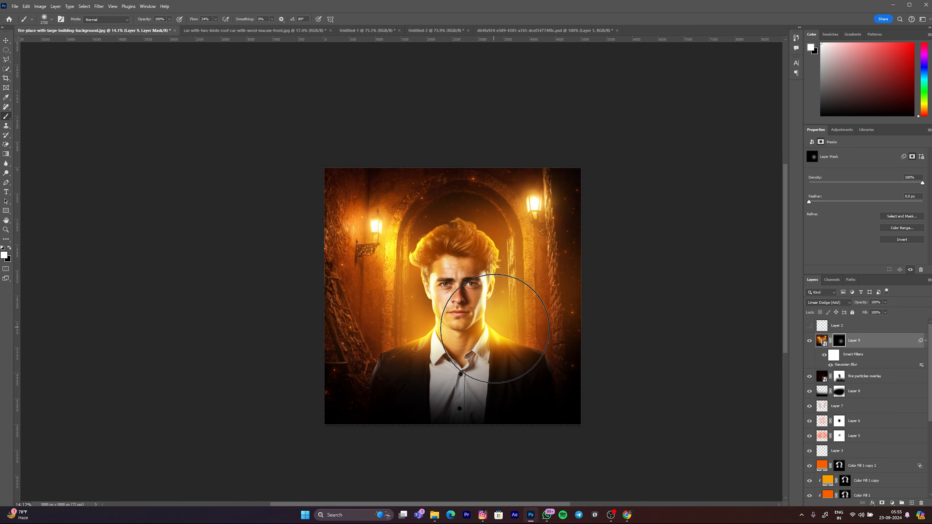
- Paint white on Layer 9's mask along the opposite shoulder, the side of the face and the hair
{"action": "left_click", "coordinate": [440, 311]}
{"action": "left_click_drag", "start_coordinate": [433, 286], "coordinate": [426, 286]}
{"action": "left_click", "coordinate": [421, 241]}
{"action": "left_click_drag", "start_coordinate": [421, 240], "coordinate": [412, 241]}
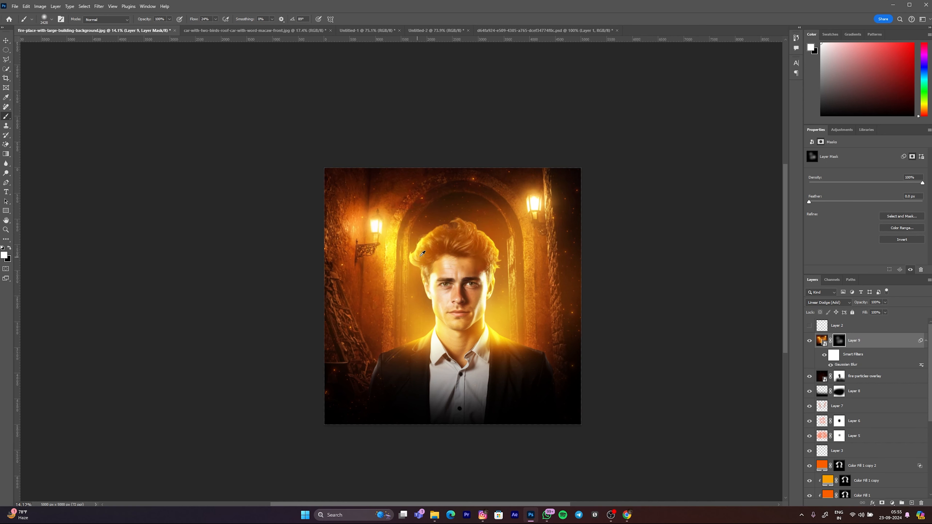
- Paint white on Layer 9's mask over both wall lamps and the archway above the man's head
{"action": "mouse_move", "coordinate": [364, 266]}
{"action": "left_mouse_down"}
{"action": "mouse_move", "coordinate": [343, 301]}
{"action": "mouse_move", "coordinate": [360, 208]}
{"action": "left_mouse_up"}
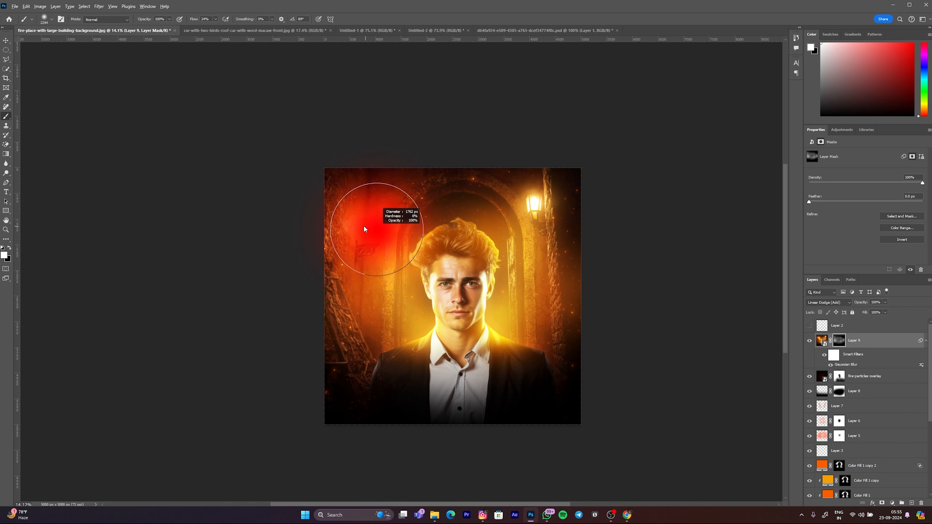
{"action": "mouse_move", "coordinate": [536, 217]}
{"action": "left_mouse_down"}
{"action": "mouse_move", "coordinate": [542, 255]}
{"action": "mouse_move", "coordinate": [571, 275]}
{"action": "left_mouse_up"}
{"action": "left_click", "coordinate": [484, 208]}
{"action": "mouse_move", "coordinate": [508, 204]}
{"action": "left_mouse_down"}
{"action": "mouse_move", "coordinate": [452, 201]}
{"action": "mouse_move", "coordinate": [395, 223]}
{"action": "left_mouse_up"}
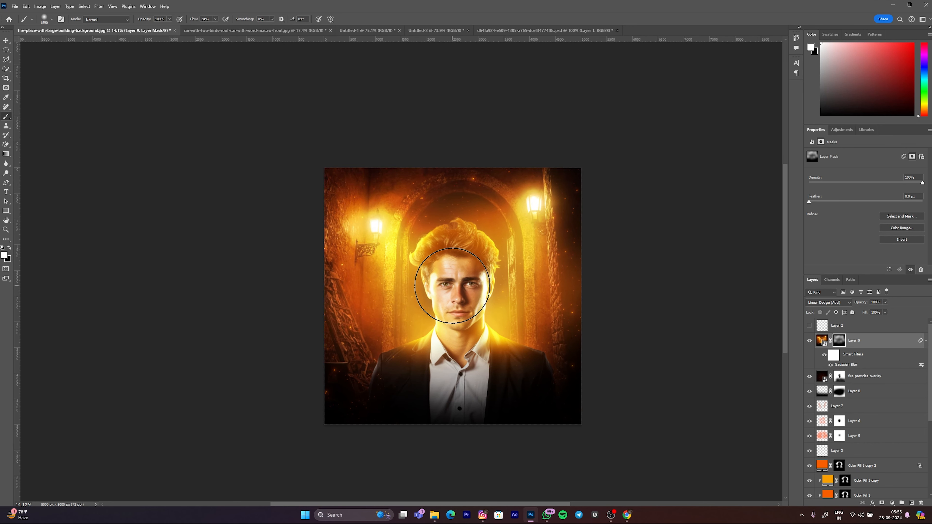
- Reduce Layer 9's fill to 40%
{"action": "scroll", "coordinate": [414, 248], "scroll_direction": "up", "scroll_amount": 2}
{"action": "left_click_drag", "start_coordinate": [859, 314], "coordinate": [779, 315]}
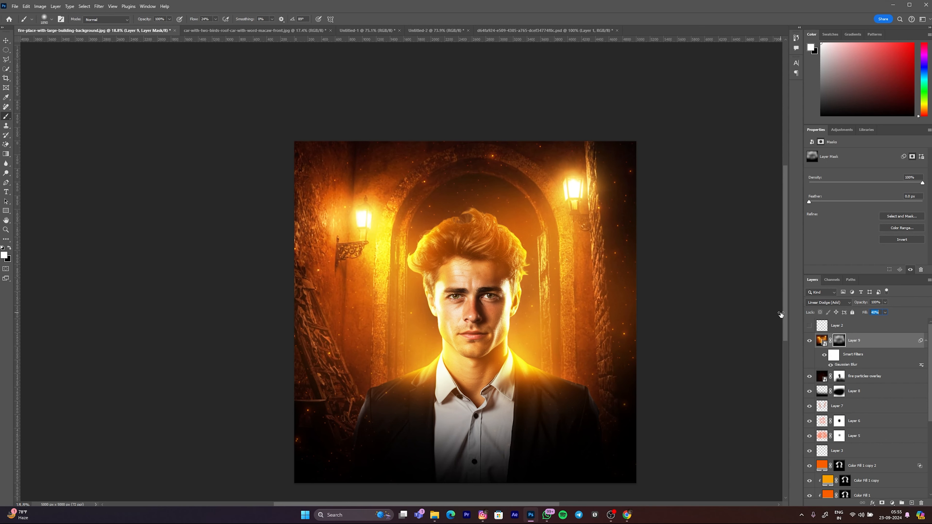
{"action": "scroll", "coordinate": [501, 217], "scroll_direction": "down", "scroll_amount": 1}
- Stamp all visible layers into a merged layer above Layer 9 and convert it to a smart object
{"action": "key", "text": "v"}
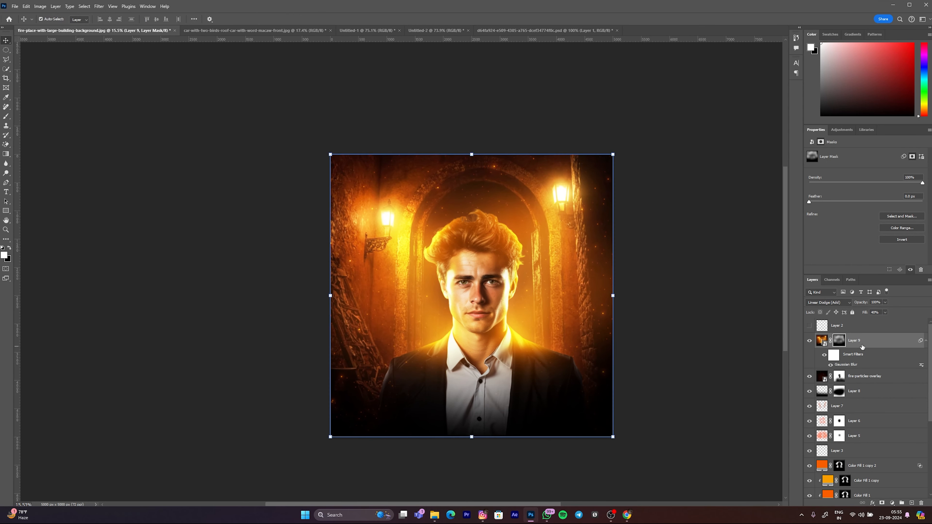
{"action": "left_click", "coordinate": [865, 346]}
{"action": "key", "text": "ctrl+alt+shift+e"}
{"action": "right_click", "coordinate": [867, 345]}
{"action": "left_click", "coordinate": [876, 294]}
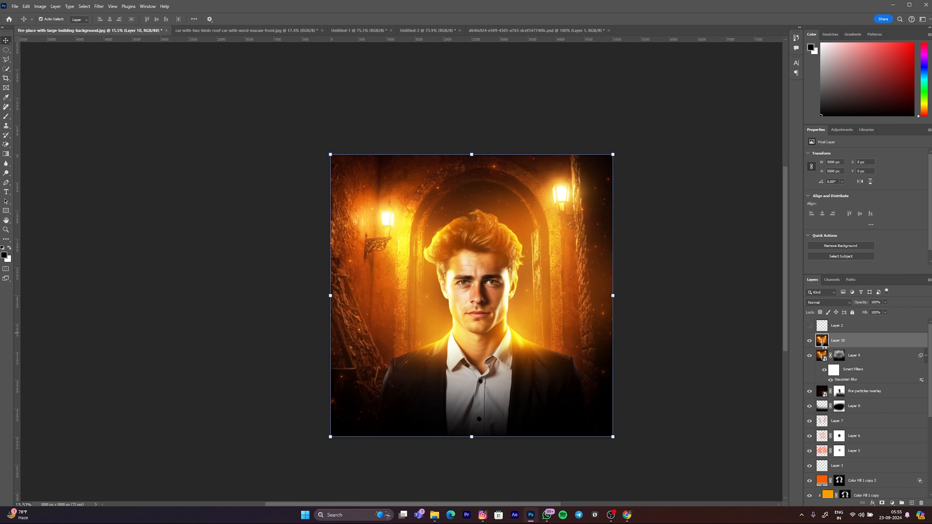
- Open the Camera Raw Filter on Layer 10 and set the contrast to +24
{"action": "left_click", "coordinate": [99, 6]}
{"action": "left_click", "coordinate": [136, 93]}
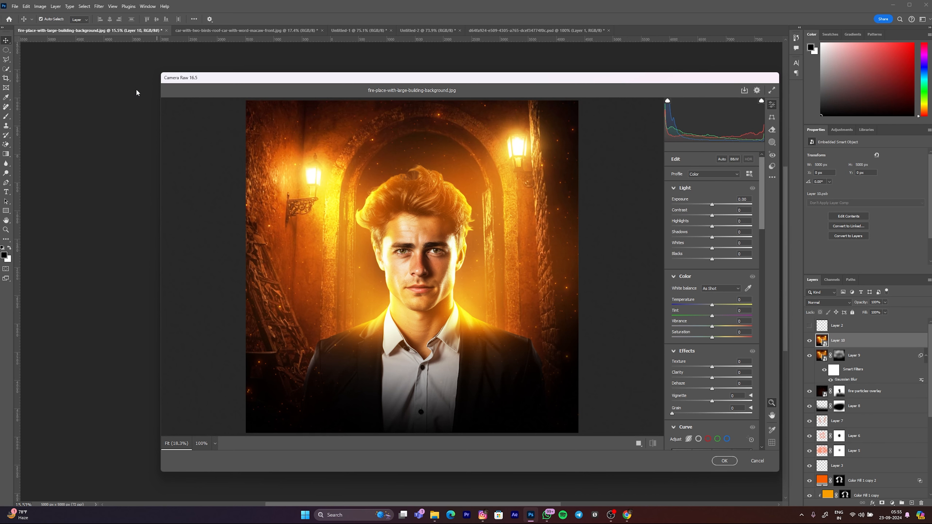
{"action": "scroll", "coordinate": [476, 300], "scroll_direction": "down", "scroll_amount": 5}
{"action": "scroll", "coordinate": [480, 299], "scroll_direction": "up", "scroll_amount": 5}
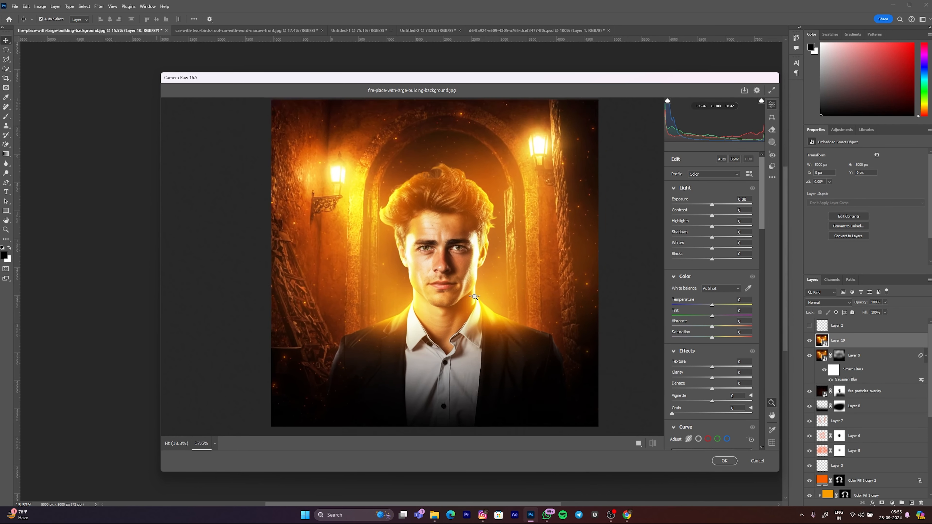
{"action": "scroll", "coordinate": [482, 300], "scroll_direction": "down", "scroll_amount": 2}
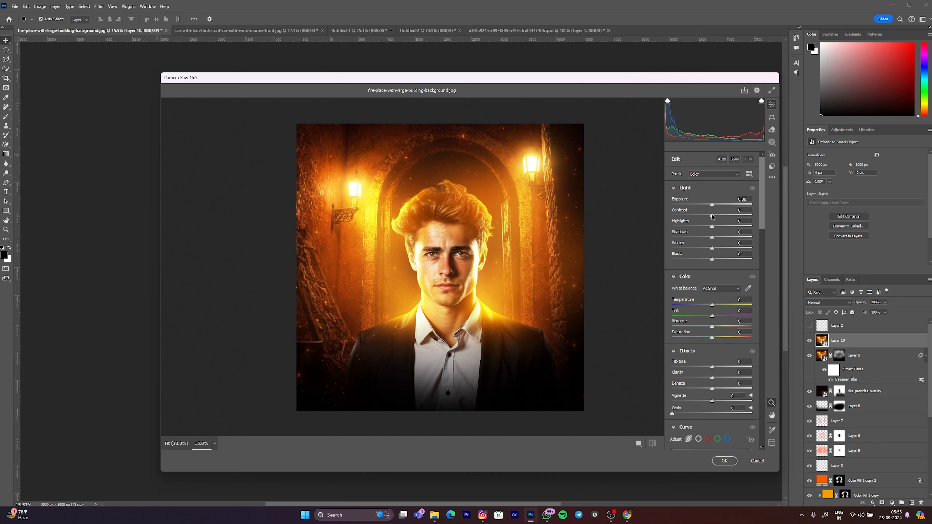
{"action": "left_click_drag", "start_coordinate": [712, 217], "coordinate": [721, 219]}
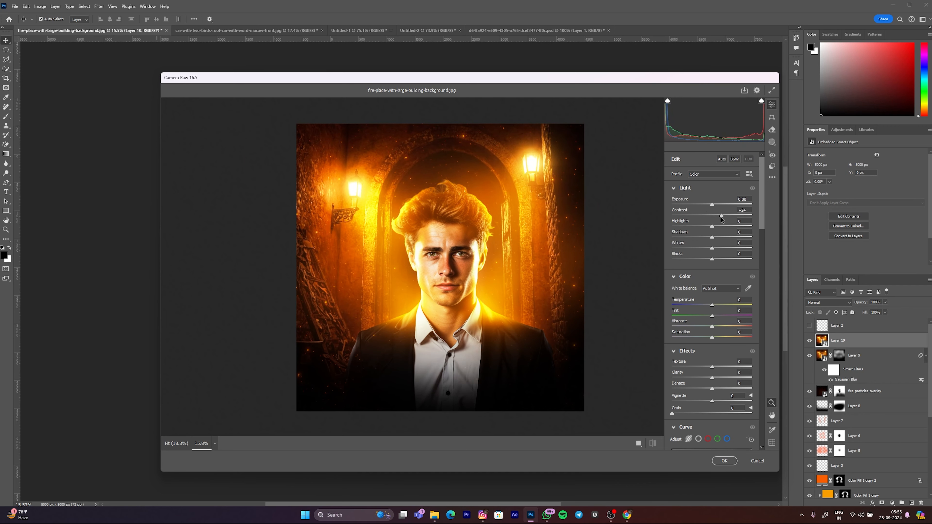
- Try the highlights at +100 and at lower values, and reset them to 0
{"action": "scroll", "coordinate": [561, 238], "scroll_direction": "down", "scroll_amount": 1}
{"action": "scroll", "coordinate": [561, 238], "scroll_direction": "up", "scroll_amount": 2}
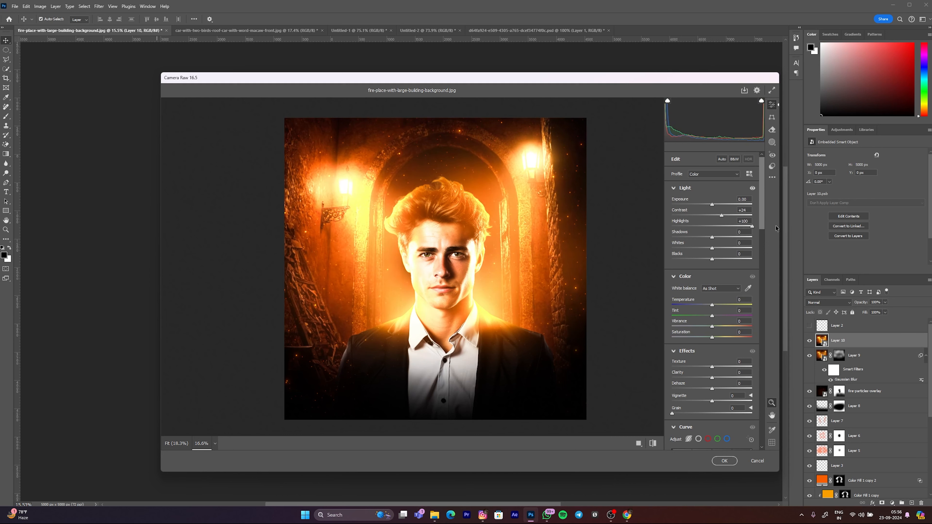
{"action": "left_click_drag", "start_coordinate": [728, 226], "coordinate": [636, 236]}
{"action": "double_click", "coordinate": [710, 227]}
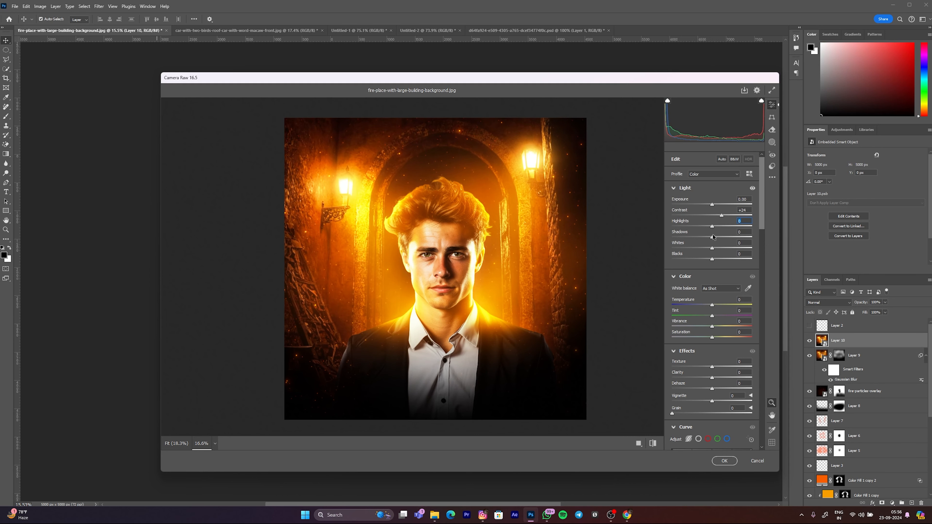
- Set the shadows to +15, the whites to +7 and the blacks to +11
{"action": "left_click_drag", "start_coordinate": [710, 239], "coordinate": [713, 238]}
{"action": "left_click_drag", "start_coordinate": [700, 246], "coordinate": [714, 242]}
{"action": "left_click_drag", "start_coordinate": [712, 260], "coordinate": [715, 262]}
- Set the vibrance to +5 and check its effect on the preview
{"action": "scroll", "coordinate": [476, 242], "scroll_direction": "down", "scroll_amount": 3}
{"action": "scroll", "coordinate": [476, 242], "scroll_direction": "up", "scroll_amount": 5}
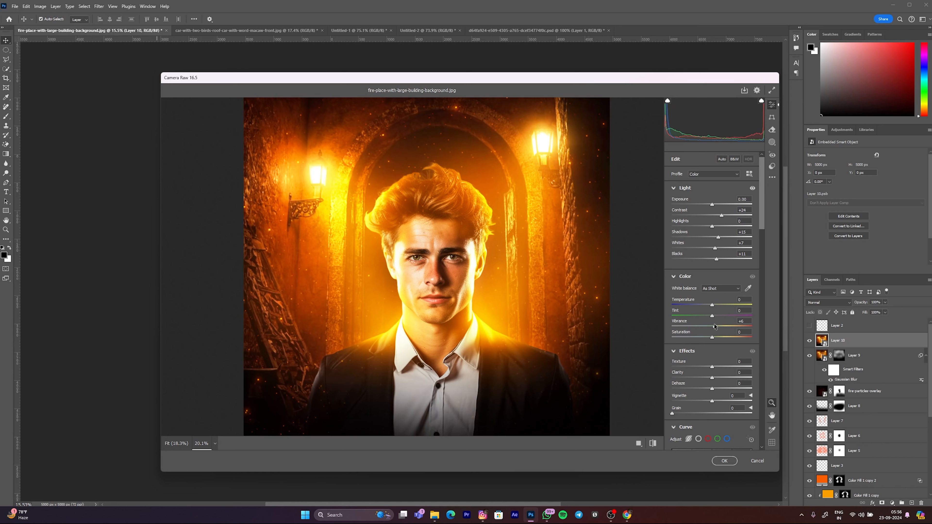
{"action": "scroll", "coordinate": [485, 263], "scroll_direction": "down", "scroll_amount": 3}
{"action": "scroll", "coordinate": [487, 298], "scroll_direction": "up", "scroll_amount": 3}
{"action": "scroll", "coordinate": [487, 298], "scroll_direction": "down", "scroll_amount": 3}
{"action": "scroll", "coordinate": [513, 295], "scroll_direction": "up", "scroll_amount": 4}
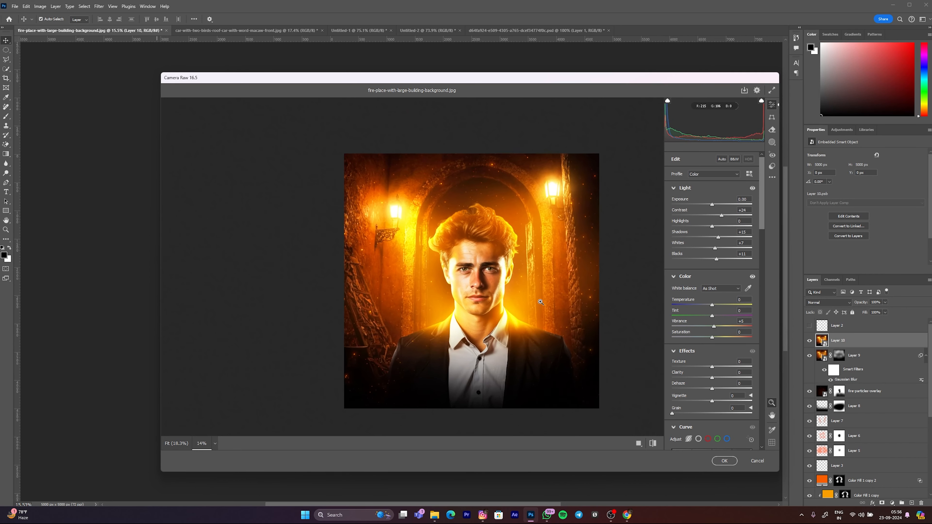
{"action": "scroll", "coordinate": [552, 294], "scroll_direction": "down", "scroll_amount": 2}
{"action": "scroll", "coordinate": [552, 294], "scroll_direction": "up", "scroll_amount": 2}
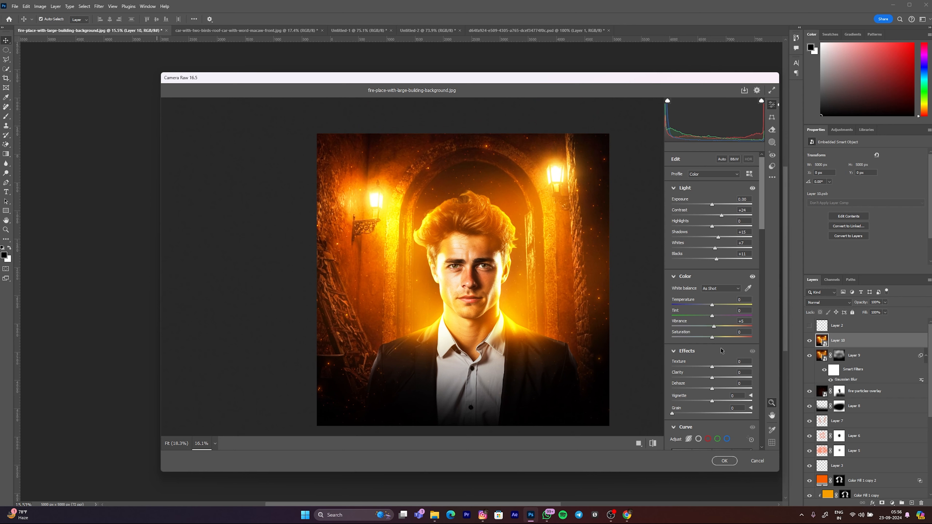
- Set the texture to +39, the clarity to +21 and the dehaze to +16
{"action": "scroll", "coordinate": [716, 313], "scroll_direction": "down", "scroll_amount": 3}
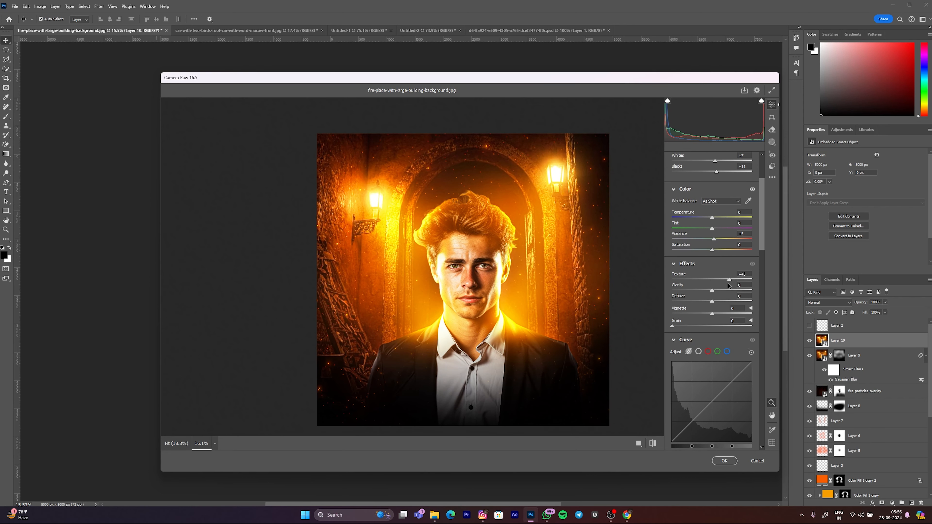
{"action": "left_click_drag", "start_coordinate": [711, 290], "coordinate": [721, 292]}
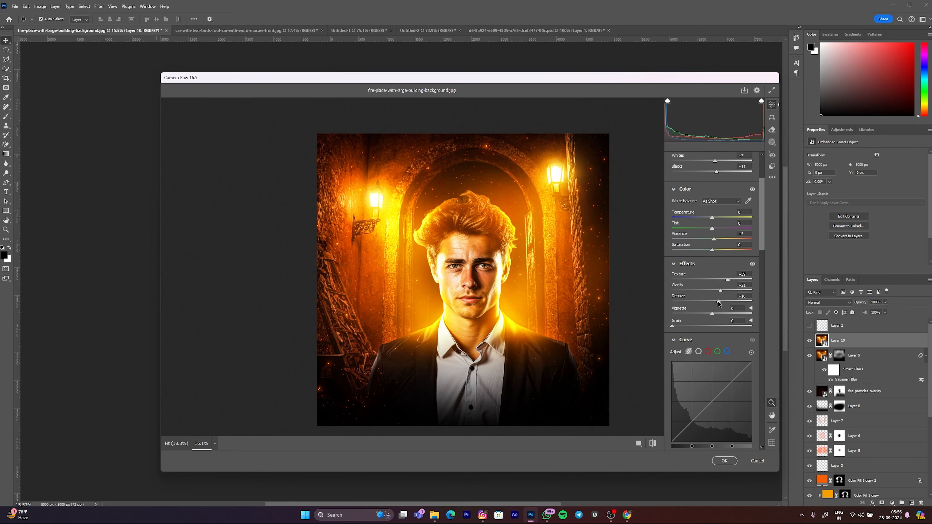
{"action": "scroll", "coordinate": [490, 279], "scroll_direction": "down", "scroll_amount": 5}
{"action": "scroll", "coordinate": [489, 279], "scroll_direction": "up", "scroll_amount": 4}
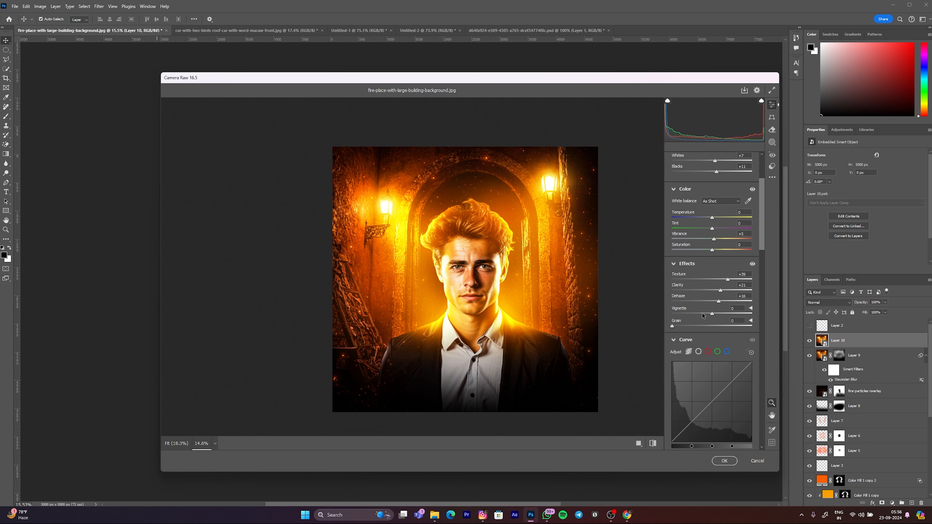
- Set the vignette to -22 and the grain to 10, checking the preview up close
{"action": "left_click_drag", "start_coordinate": [712, 316], "coordinate": [703, 313]}
{"action": "left_click_drag", "start_coordinate": [407, 250], "coordinate": [541, 266]}
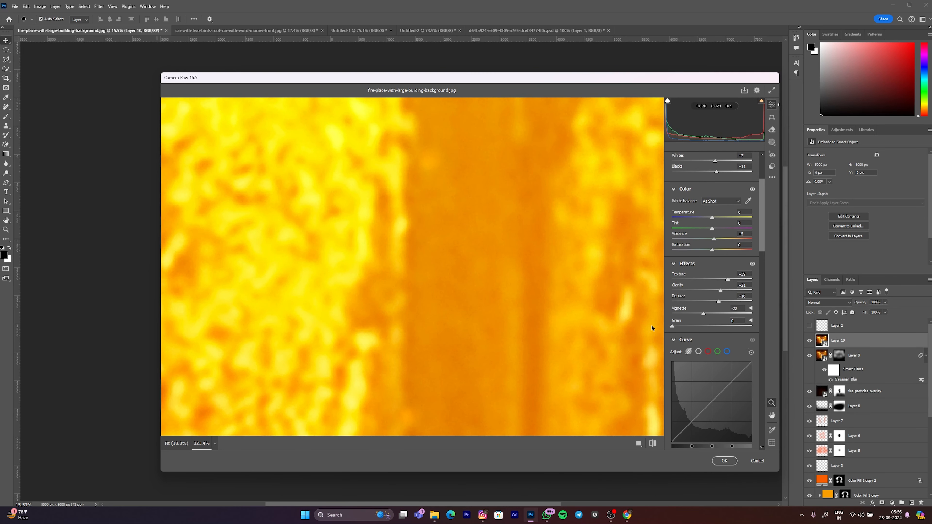
{"action": "left_click_drag", "start_coordinate": [671, 326], "coordinate": [679, 326]}
{"action": "left_click_drag", "start_coordinate": [480, 301], "coordinate": [411, 286]}
{"action": "left_click", "coordinate": [521, 309]}
{"action": "left_click", "coordinate": [438, 286]}
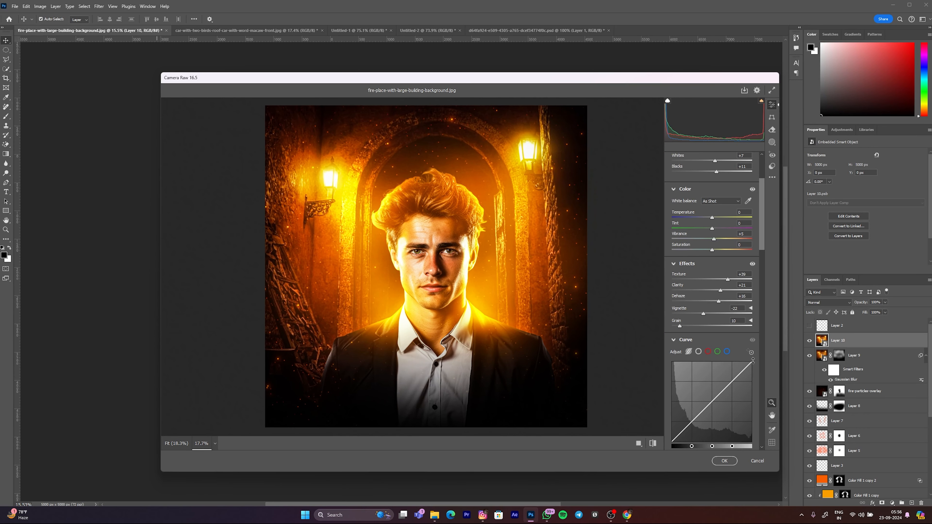
- Set the parametric curve's lights to +5
{"action": "scroll", "coordinate": [728, 358], "scroll_direction": "down", "scroll_amount": 3}
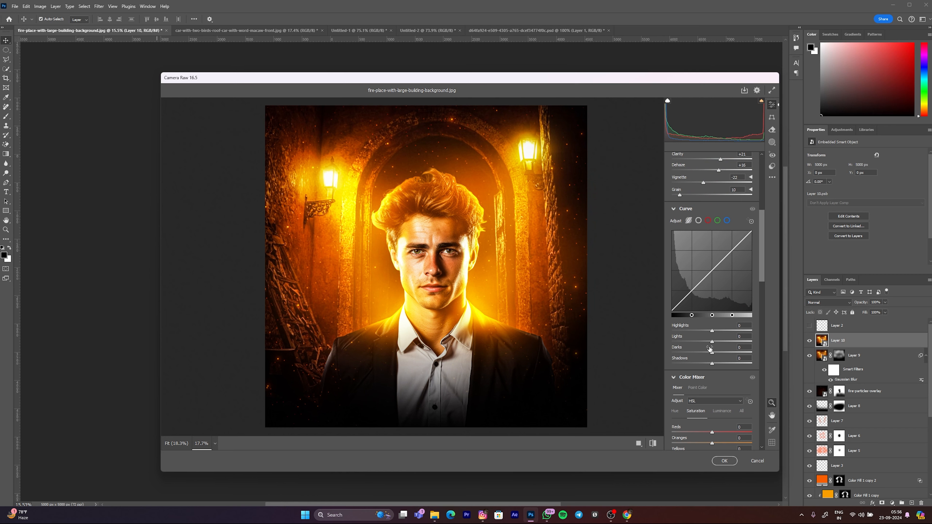
{"action": "left_click_drag", "start_coordinate": [713, 343], "coordinate": [713, 346]}
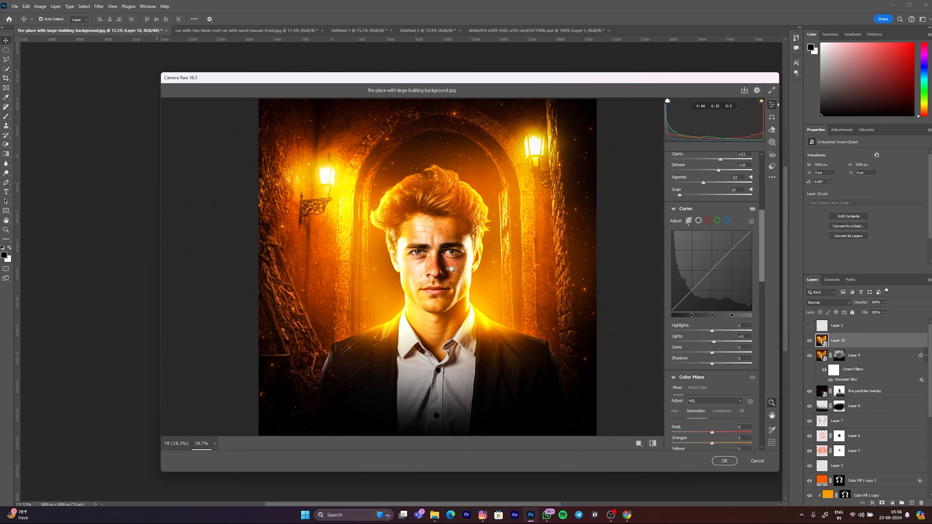
- Try reducing the oranges' saturation to -100 in the Color Mixer and undo it
{"action": "scroll", "coordinate": [711, 330], "scroll_direction": "down", "scroll_amount": 3}
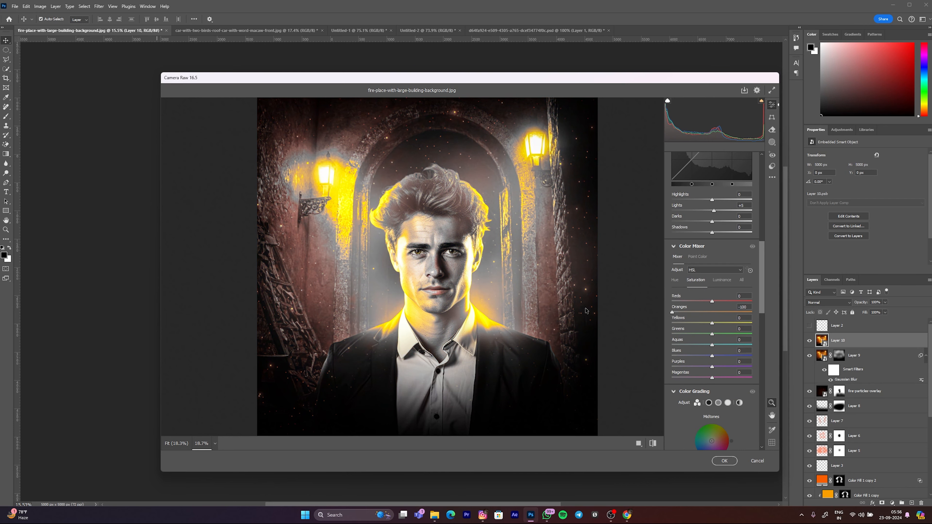
{"action": "scroll", "coordinate": [444, 272], "scroll_direction": "down", "scroll_amount": 5}
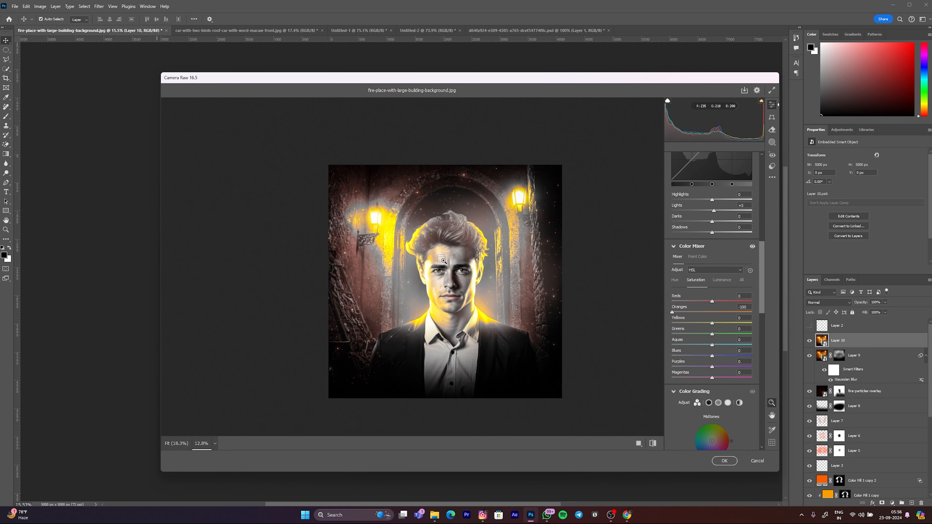
{"action": "key", "text": "ctrl+z"}
{"action": "scroll", "coordinate": [447, 266], "scroll_direction": "up", "scroll_amount": 3}
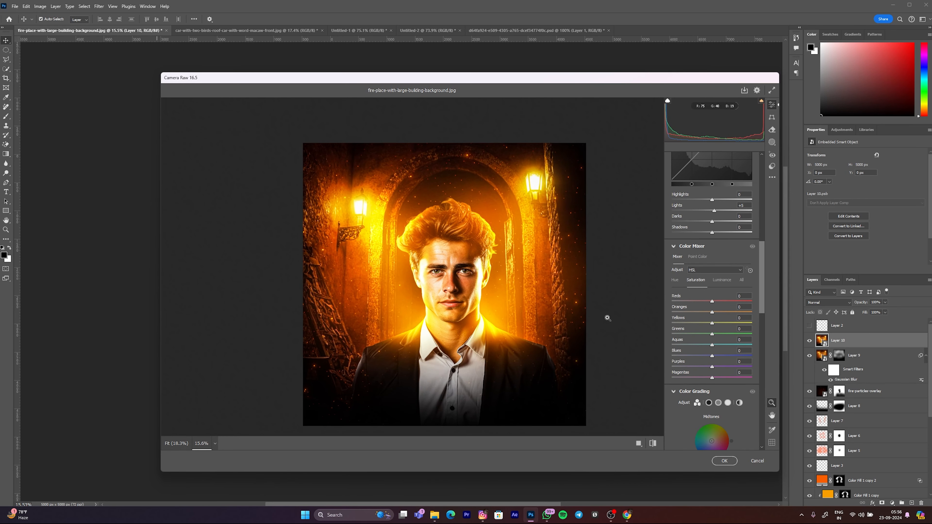
- Raise the oranges' luminance slightly in the Color Mixer
{"action": "left_click", "coordinate": [722, 282]}
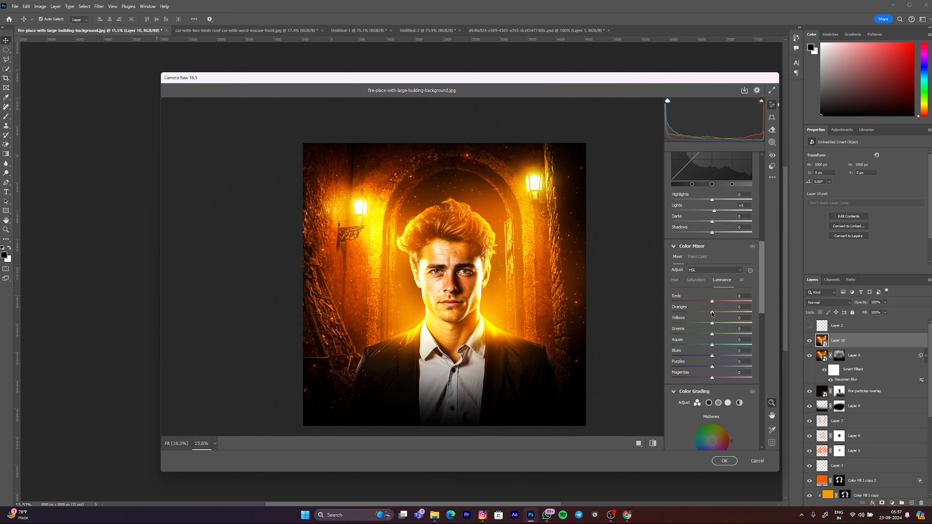
{"action": "left_click_drag", "start_coordinate": [713, 315], "coordinate": [716, 317]}
- Grade the midtones toward blue at hue 207 and saturation 20, and shift the shadows and highlights slightly toward green
{"action": "scroll", "coordinate": [684, 341], "scroll_direction": "down", "scroll_amount": 6}
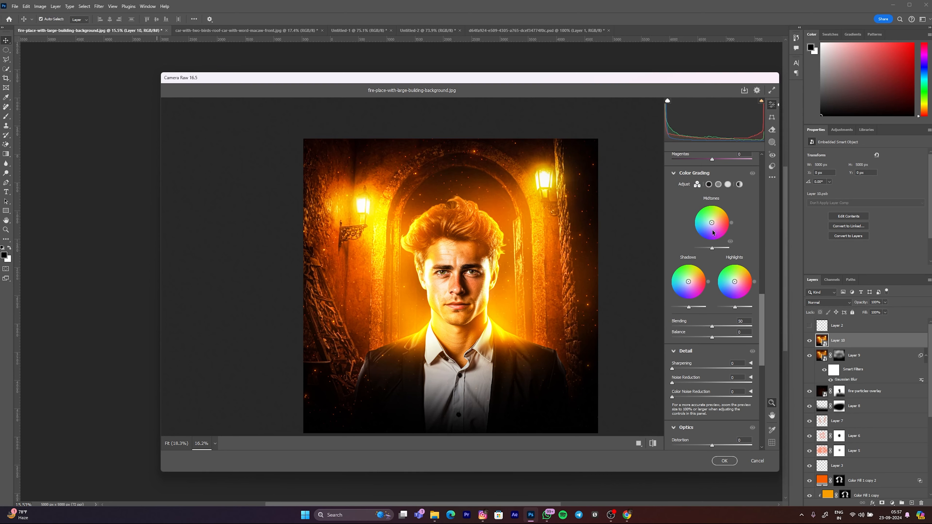
{"action": "scroll", "coordinate": [711, 246], "scroll_direction": "up", "scroll_amount": 2}
{"action": "left_click_drag", "start_coordinate": [712, 267], "coordinate": [708, 268]}
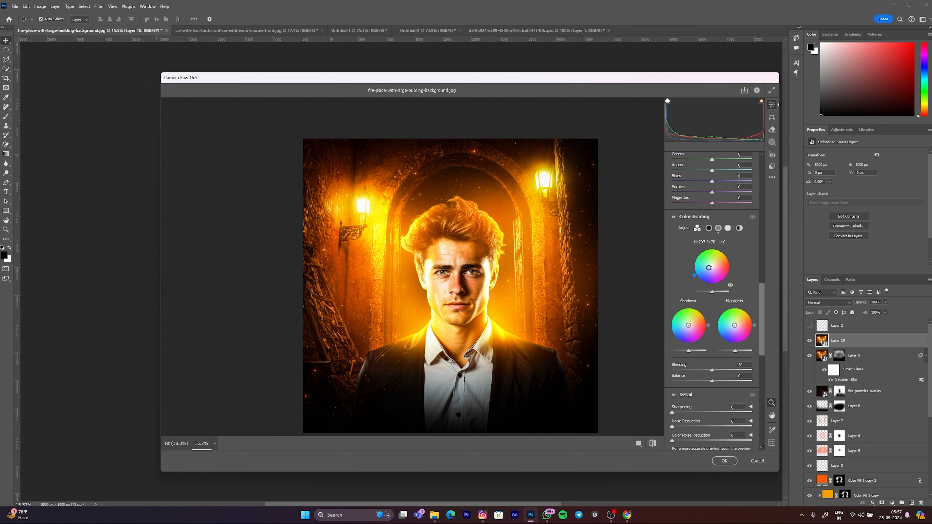
{"action": "left_click_drag", "start_coordinate": [688, 325], "coordinate": [732, 326]}
- Set sharpening to 36, noise reduction to 7 and color noise reduction to 15, and apply the Camera Raw grading
{"action": "scroll", "coordinate": [711, 323], "scroll_direction": "down", "scroll_amount": 3}
{"action": "mouse_move", "coordinate": [672, 325]}
{"action": "left_mouse_down"}
{"action": "mouse_move", "coordinate": [686, 326]}
{"action": "mouse_move", "coordinate": [681, 339]}
{"action": "left_mouse_up"}
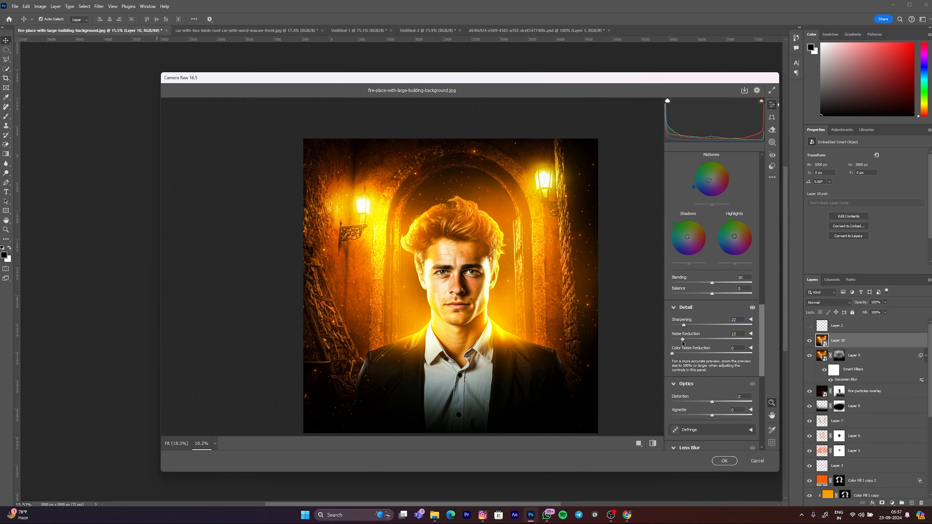
{"action": "left_click", "coordinate": [691, 325]}
{"action": "left_click_drag", "start_coordinate": [672, 353], "coordinate": [684, 354]}
{"action": "scroll", "coordinate": [473, 281], "scroll_direction": "down", "scroll_amount": 2}
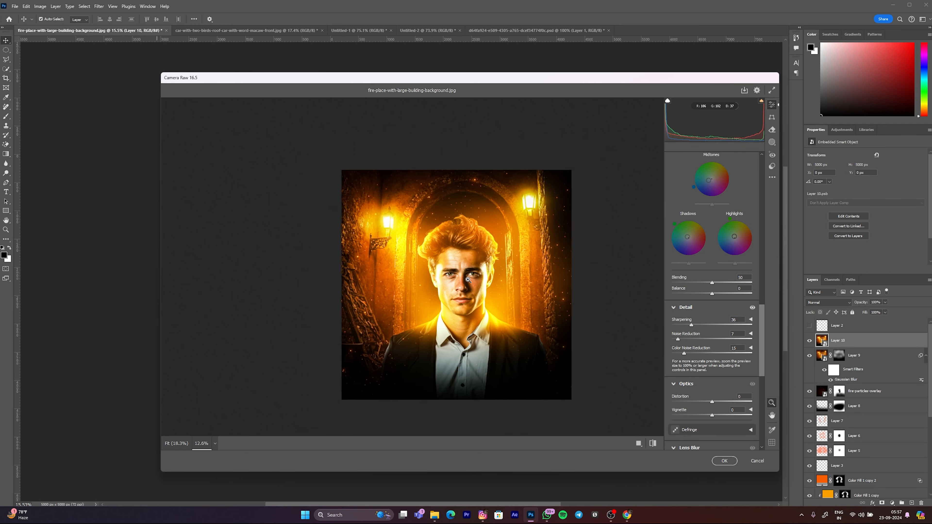
{"action": "scroll", "coordinate": [468, 280], "scroll_direction": "up", "scroll_amount": 3}
{"action": "scroll", "coordinate": [705, 407], "scroll_direction": "down", "scroll_amount": 3}
{"action": "left_click", "coordinate": [724, 462]}
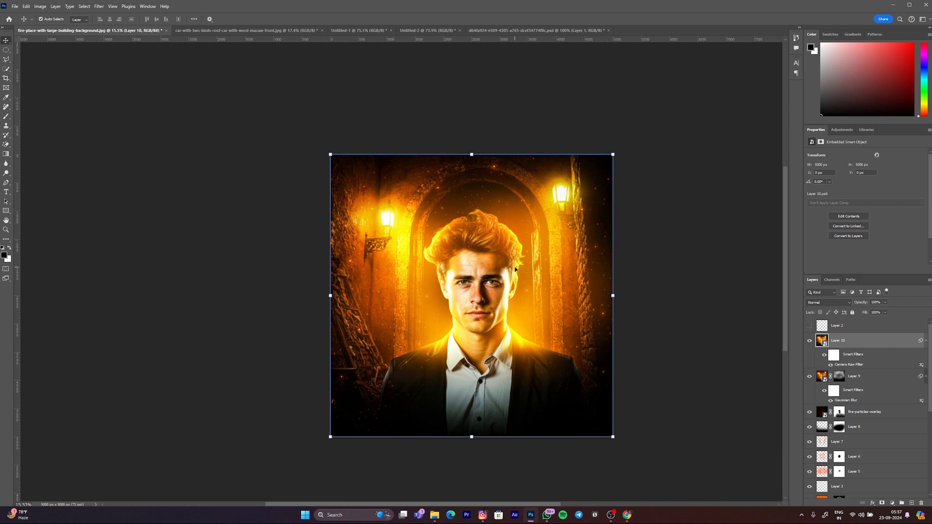
- Hide and show Layer 10 to compare the composite with and without the Camera Raw grading
{"action": "left_click", "coordinate": [690, 246]}
{"action": "scroll", "coordinate": [410, 210], "scroll_direction": "down", "scroll_amount": 4}
{"action": "scroll", "coordinate": [442, 244], "scroll_direction": "up", "scroll_amount": 8}
{"action": "left_click_drag", "start_coordinate": [444, 215], "coordinate": [478, 217]}
{"action": "scroll", "coordinate": [497, 267], "scroll_direction": "down", "scroll_amount": 2}
{"action": "scroll", "coordinate": [459, 227], "scroll_direction": "up", "scroll_amount": 1}
{"action": "left_click", "coordinate": [809, 340]}
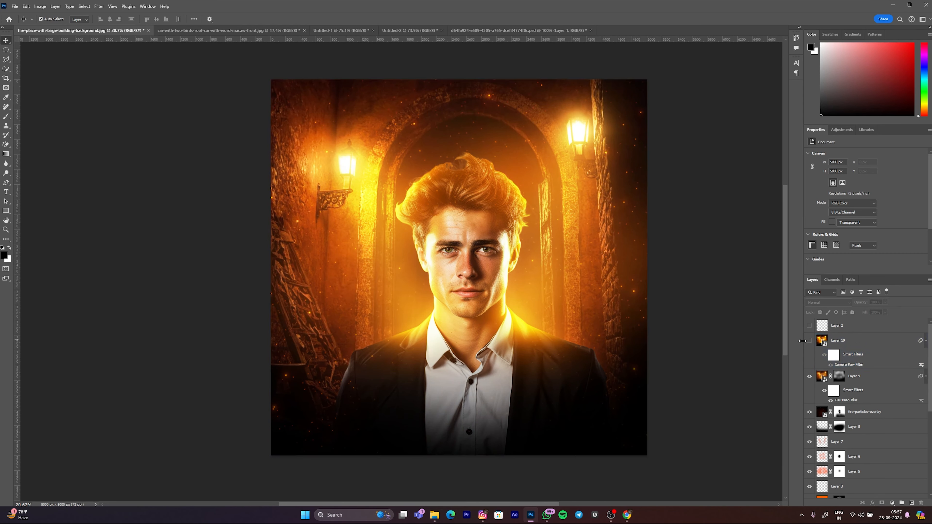
{"action": "scroll", "coordinate": [532, 277], "scroll_direction": "down", "scroll_amount": 2}
{"action": "scroll", "coordinate": [491, 251], "scroll_direction": "up", "scroll_amount": 1}
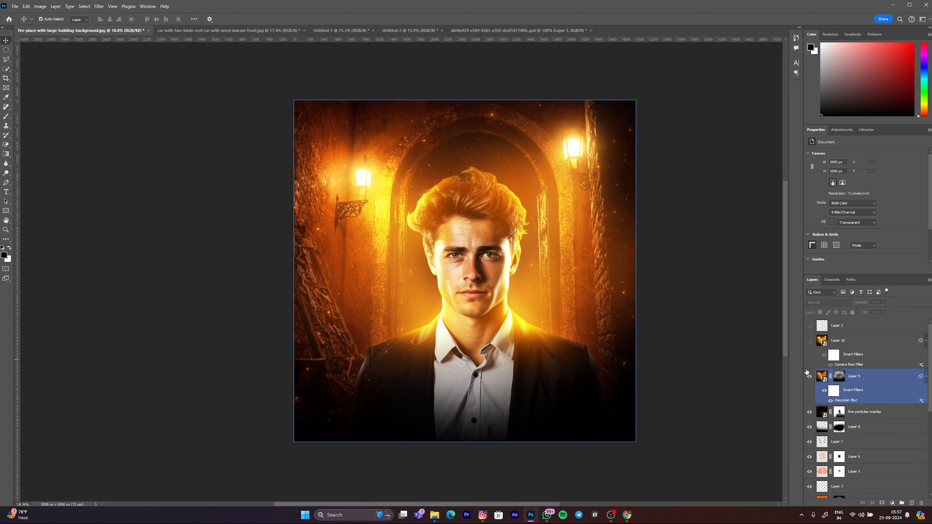
{"action": "left_click", "coordinate": [809, 341]}
- Add a Color Balance adjustment layer directly above Layer 10
{"action": "left_click", "coordinate": [574, 296]}
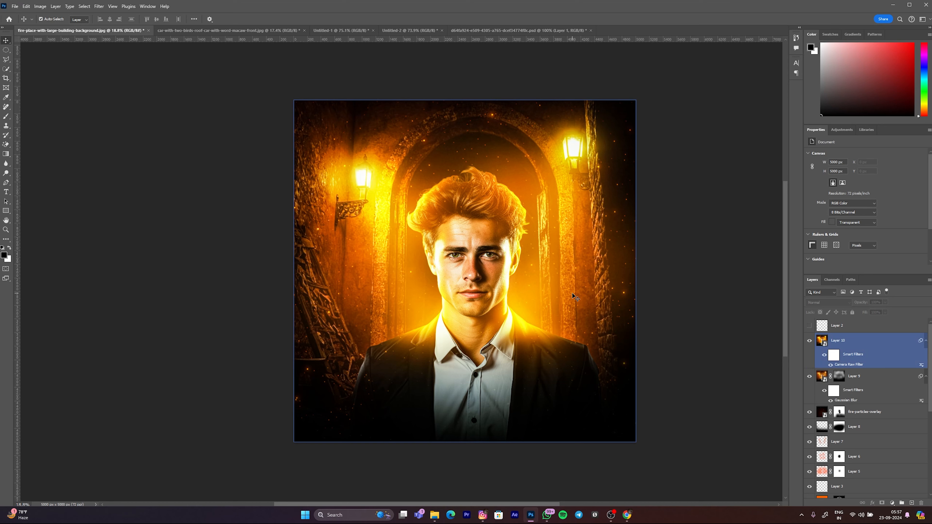
{"action": "left_click", "coordinate": [573, 294]}
{"action": "left_click", "coordinate": [663, 293]}
{"action": "left_click", "coordinate": [586, 268]}
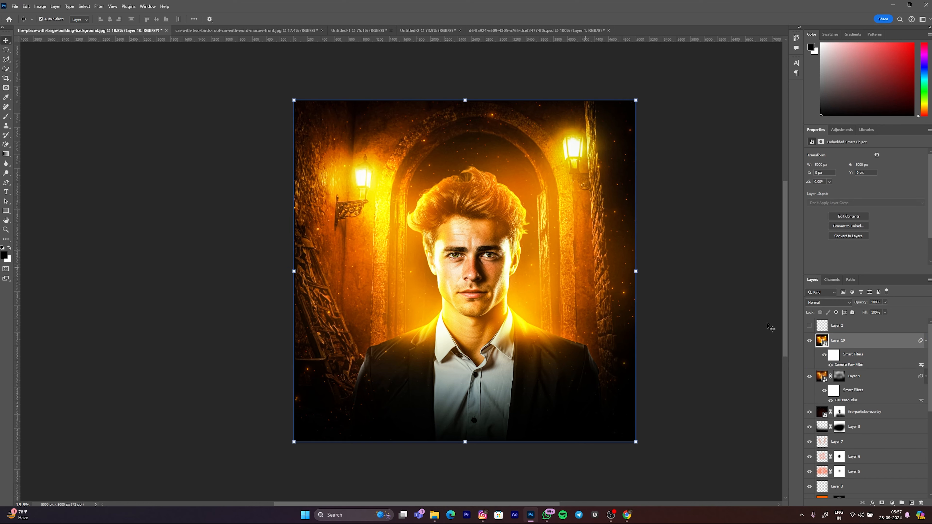
{"action": "left_click", "coordinate": [892, 502]}
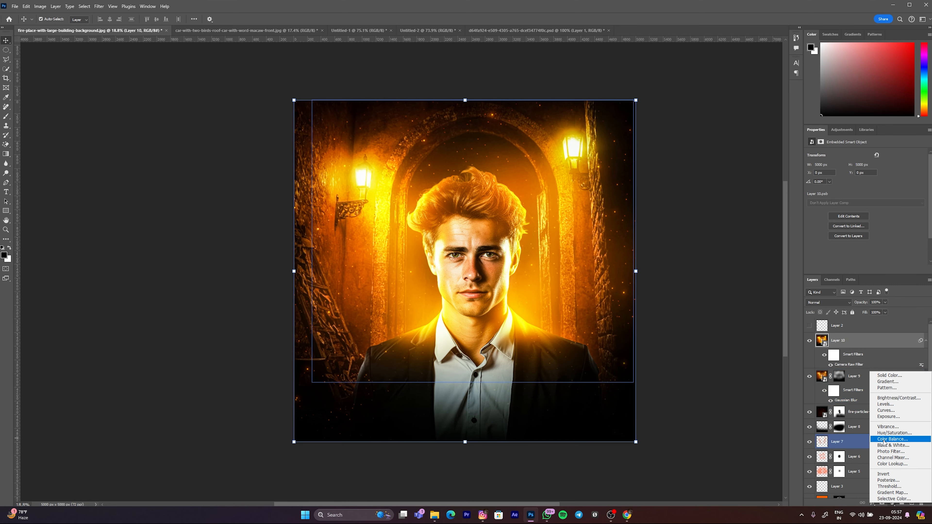
{"action": "left_click", "coordinate": [892, 438]}
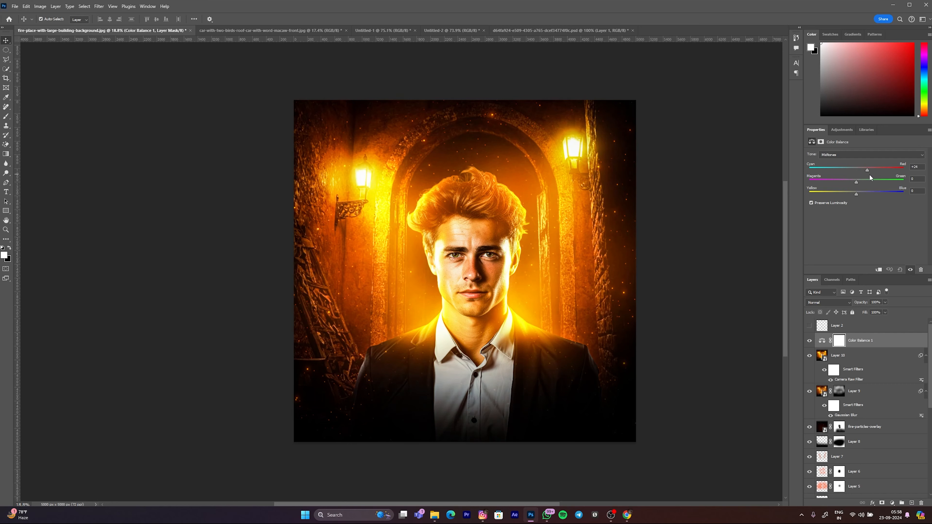
- Set the Color Balance midtones to +9 cyan–red, -10 magenta–green and 0 yellow–blue
{"action": "left_click_drag", "start_coordinate": [863, 174], "coordinate": [860, 174]}
{"action": "left_click_drag", "start_coordinate": [857, 182], "coordinate": [851, 182]}
{"action": "left_click_drag", "start_coordinate": [857, 197], "coordinate": [855, 196]}
{"action": "left_click", "coordinate": [831, 162]}
{"action": "left_click", "coordinate": [832, 172]}
{"action": "left_click", "coordinate": [832, 156]}
{"action": "left_click", "coordinate": [831, 163]}
{"action": "left_click_drag", "start_coordinate": [854, 193], "coordinate": [856, 194]}
- Set the Color Balance highlights to +7 cyan–red, +1 magenta–green and 0 yellow–blue
{"action": "left_click", "coordinate": [843, 155]}
{"action": "left_click", "coordinate": [828, 174]}
{"action": "mouse_move", "coordinate": [856, 168]}
{"action": "left_mouse_down"}
{"action": "mouse_move", "coordinate": [847, 170]}
{"action": "mouse_move", "coordinate": [859, 170]}
{"action": "left_mouse_up"}
{"action": "mouse_move", "coordinate": [857, 194]}
{"action": "left_mouse_down"}
{"action": "mouse_move", "coordinate": [847, 195]}
{"action": "mouse_move", "coordinate": [856, 193]}
{"action": "left_mouse_up"}
- Hide and show the Color Balance layer to compare the image with and without the color shift
{"action": "left_click", "coordinate": [809, 343]}
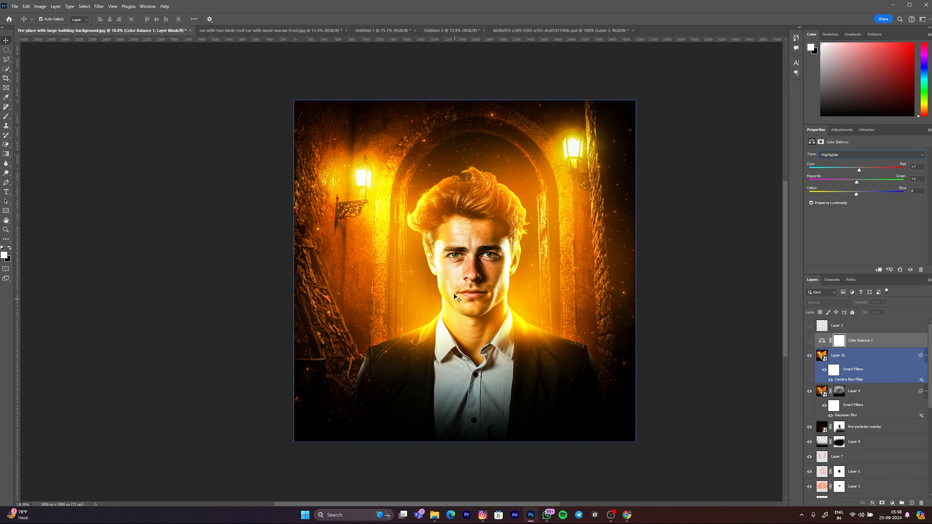
{"action": "key", "text": "alt"}
{"action": "left_click", "coordinate": [821, 340]}
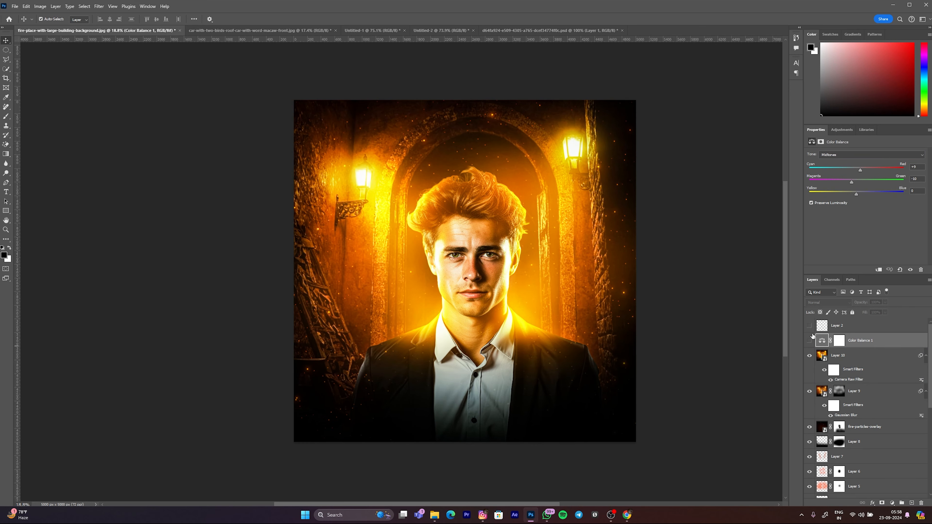
{"action": "left_click", "coordinate": [809, 342]}
{"action": "left_click_drag", "start_coordinate": [451, 256], "coordinate": [461, 255]}
{"action": "scroll", "coordinate": [542, 305], "scroll_direction": "down", "scroll_amount": 2}
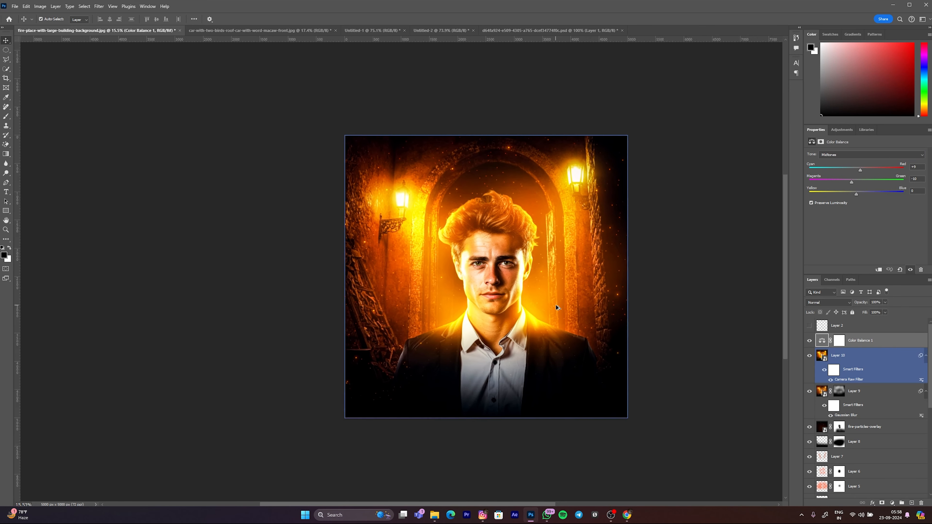
{"action": "scroll", "coordinate": [513, 259], "scroll_direction": "up", "scroll_amount": 1}
{"action": "left_click_drag", "start_coordinate": [527, 275], "coordinate": [524, 277]}
{"action": "left_click", "coordinate": [822, 355]}
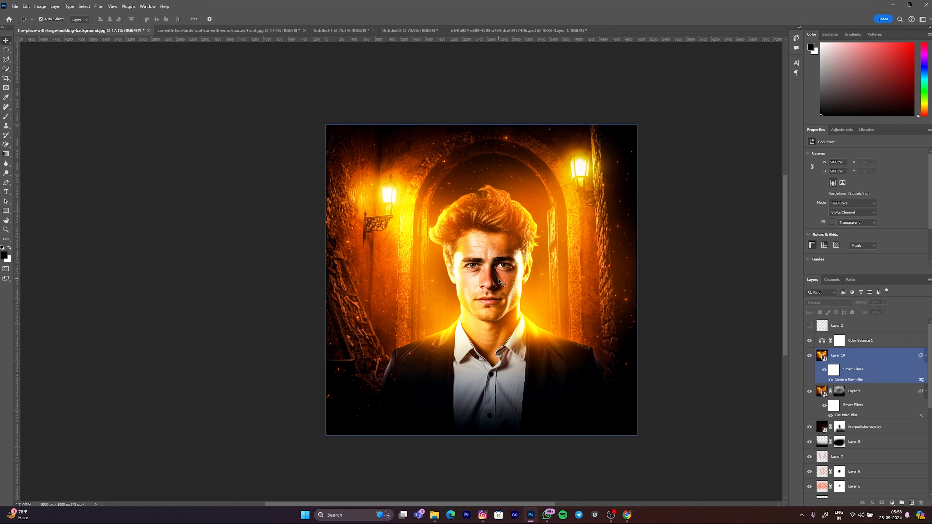
- Delete the hidden Layer 2 above the Color Balance layer and enlarge the layer list
{"action": "left_click", "coordinate": [834, 325]}
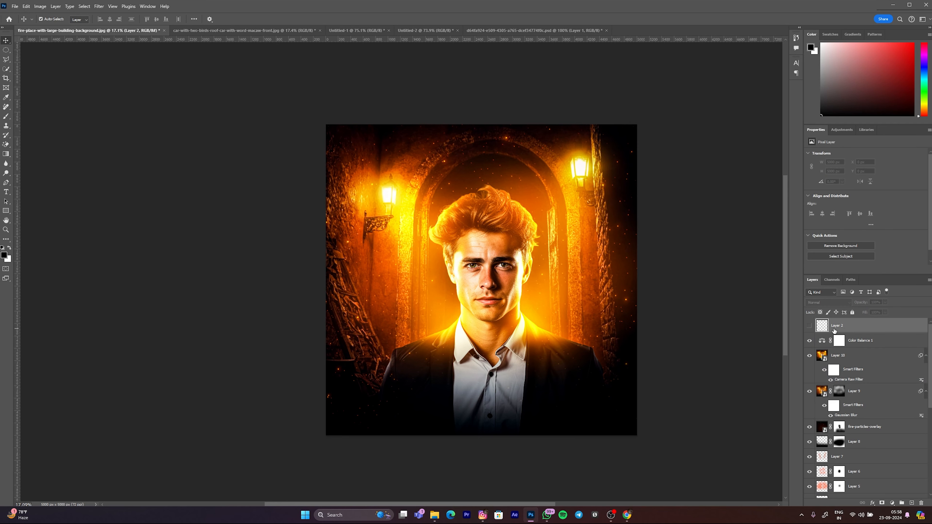
{"action": "key", "text": "Delete"}
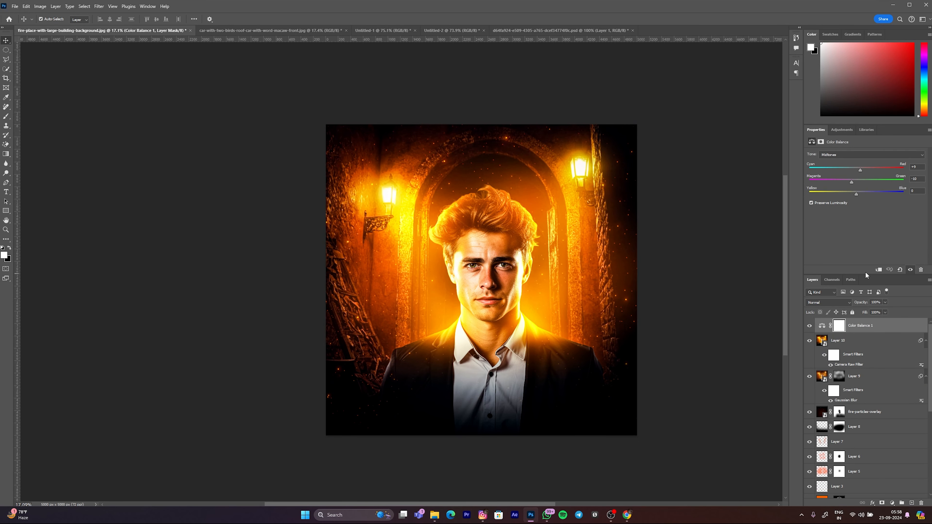
{"action": "left_click_drag", "start_coordinate": [868, 273], "coordinate": [868, 169]}
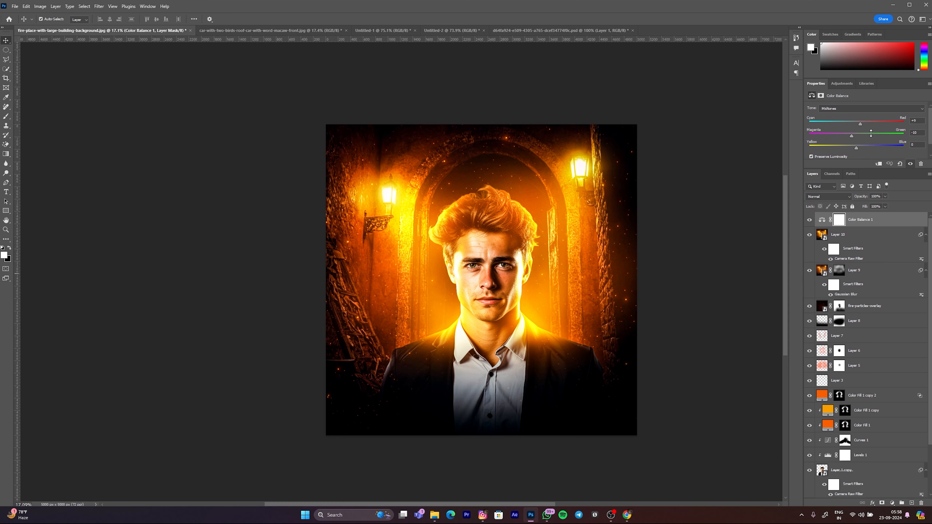
- Show Layer 1 and hide Layer 0 copy and every layer from Layer 4 upward to view the unedited composite
{"action": "scroll", "coordinate": [865, 302], "scroll_direction": "down", "scroll_amount": 3}
{"action": "left_click", "coordinate": [822, 445]}
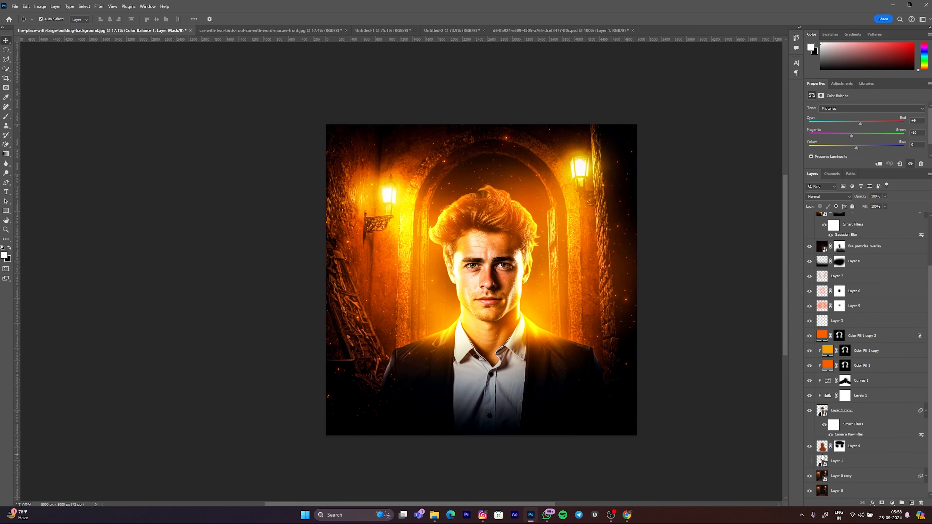
{"action": "left_click", "coordinate": [810, 461]}
{"action": "left_click", "coordinate": [810, 445]}
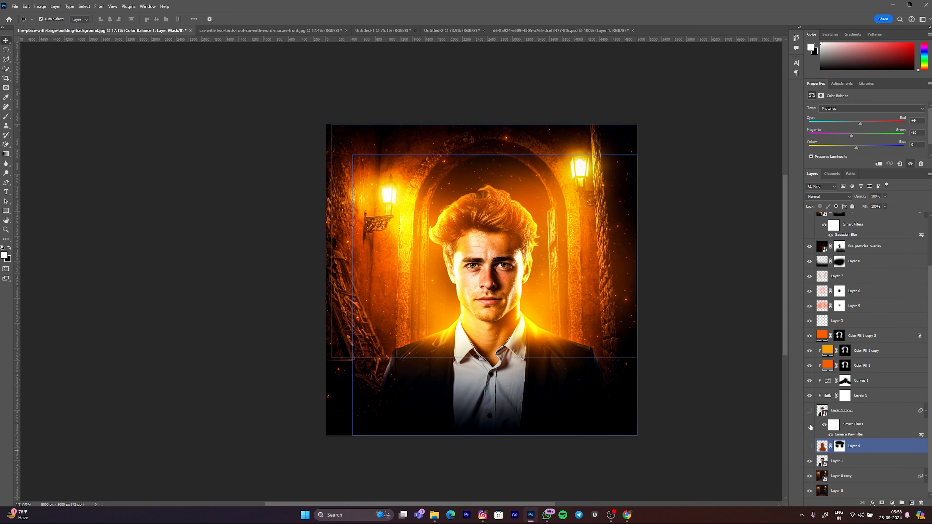
{"action": "left_click_drag", "start_coordinate": [803, 234], "coordinate": [809, 216]}
{"action": "scroll", "coordinate": [860, 283], "scroll_direction": "up", "scroll_amount": 3}
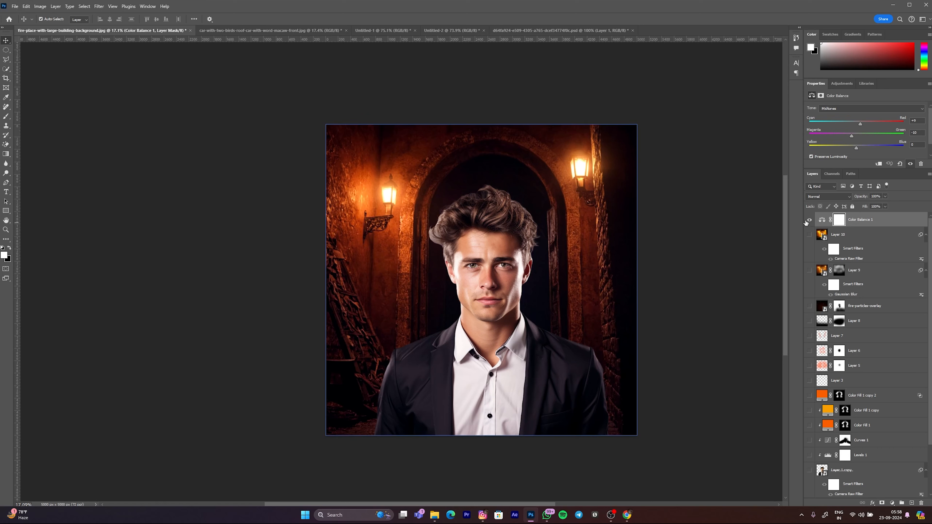
{"action": "scroll", "coordinate": [855, 367], "scroll_direction": "down", "scroll_amount": 3}
{"action": "left_click", "coordinate": [831, 474]}
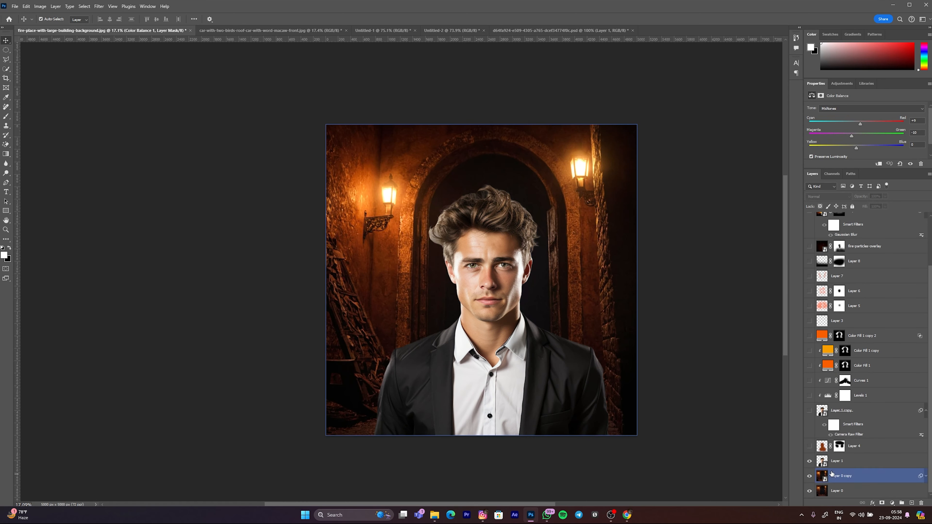
{"action": "left_click", "coordinate": [810, 476]}
{"action": "left_click", "coordinate": [840, 460]}
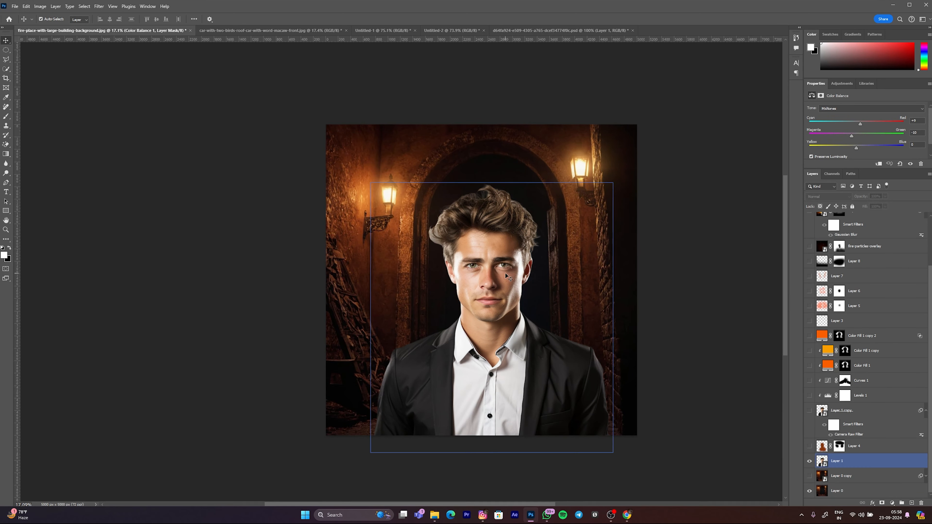
- Hide Layer 0 and Layer 1, then reveal Layer 0, Layer 0 copy and Layer 1 one after another
{"action": "left_click", "coordinate": [810, 491]}
{"action": "left_click", "coordinate": [809, 461]}
{"action": "left_click", "coordinate": [809, 491]}
{"action": "left_click", "coordinate": [810, 476]}
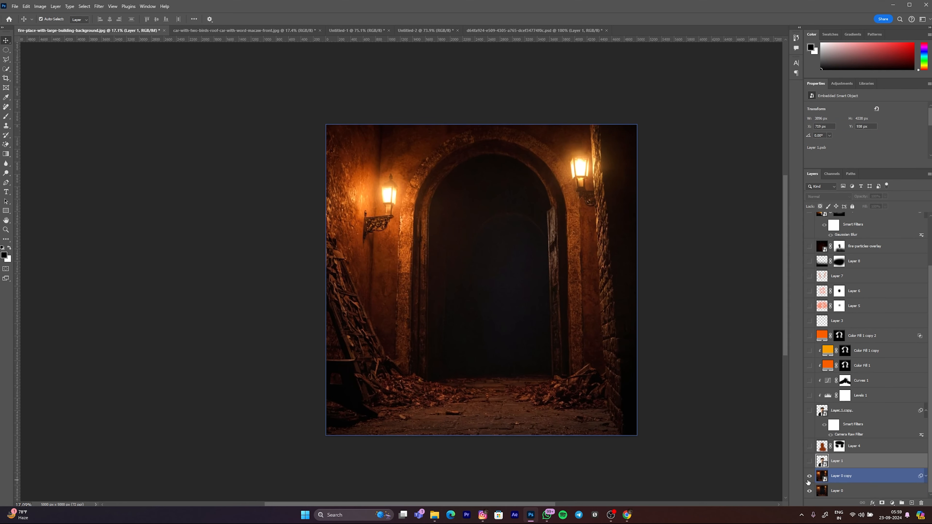
{"action": "left_click", "coordinate": [822, 462]}
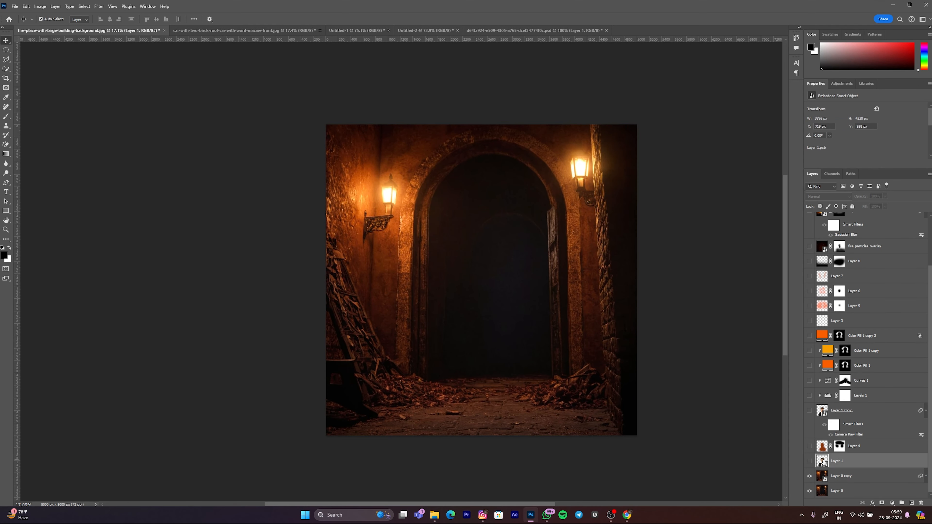
{"action": "left_click", "coordinate": [809, 461]}
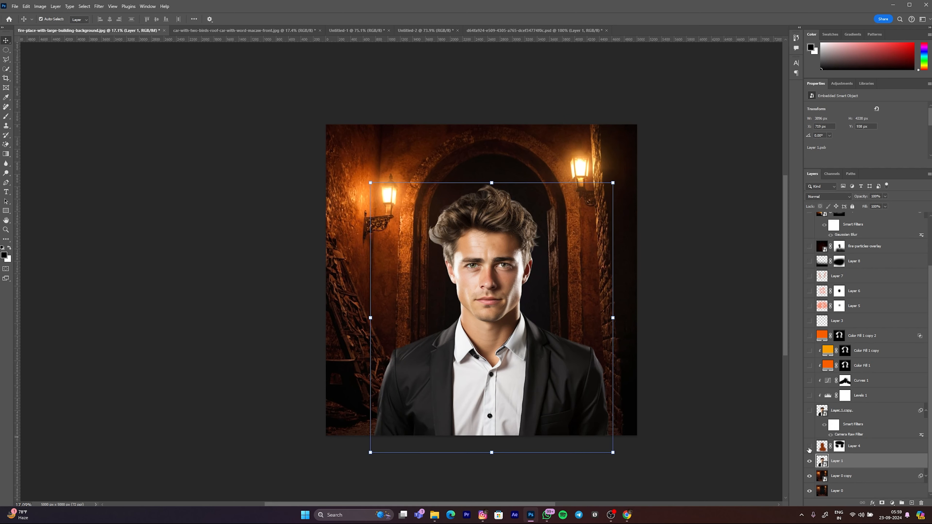
- Reveal Layer 4, Layer 1 copy, Levels 1 and Curves 1 in turn to review the subject's glow and tonal edits
{"action": "left_click", "coordinate": [809, 446]}
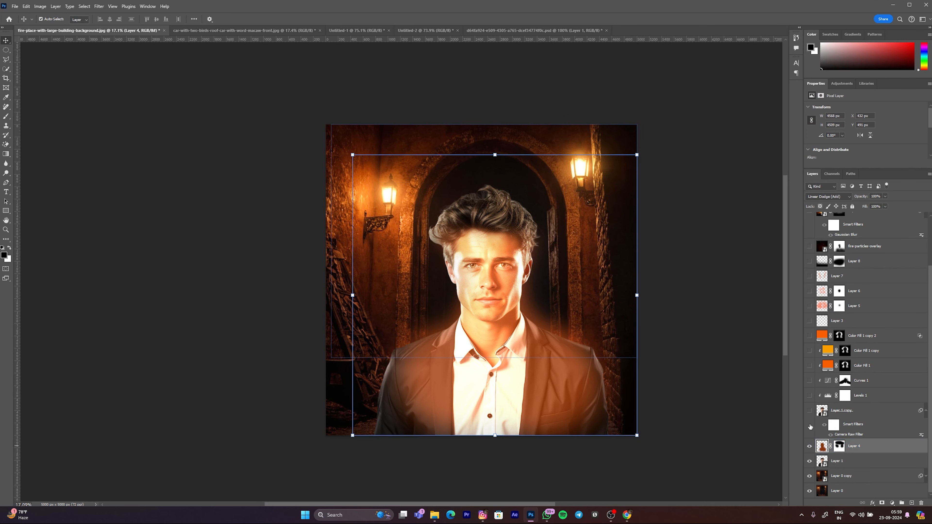
{"action": "left_click", "coordinate": [809, 410]}
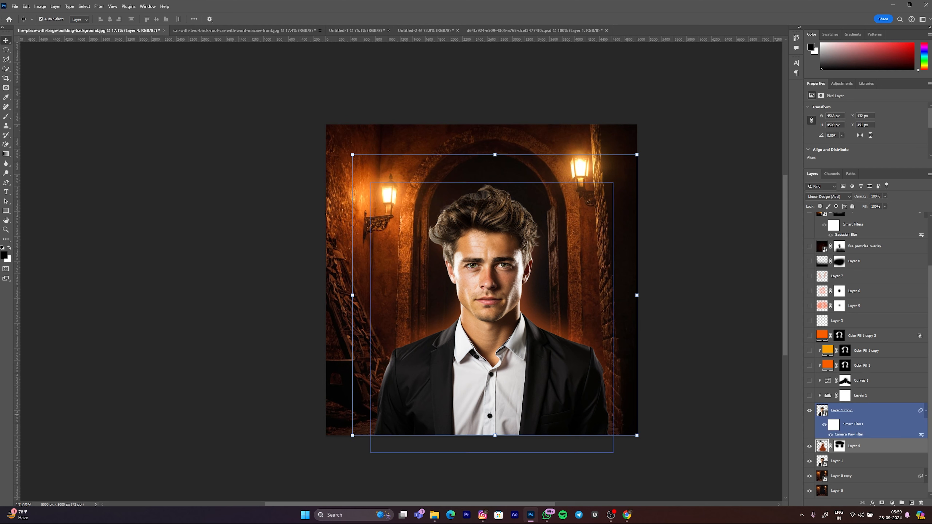
{"action": "scroll", "coordinate": [827, 431], "scroll_direction": "up", "scroll_amount": 2}
{"action": "left_click", "coordinate": [809, 425]}
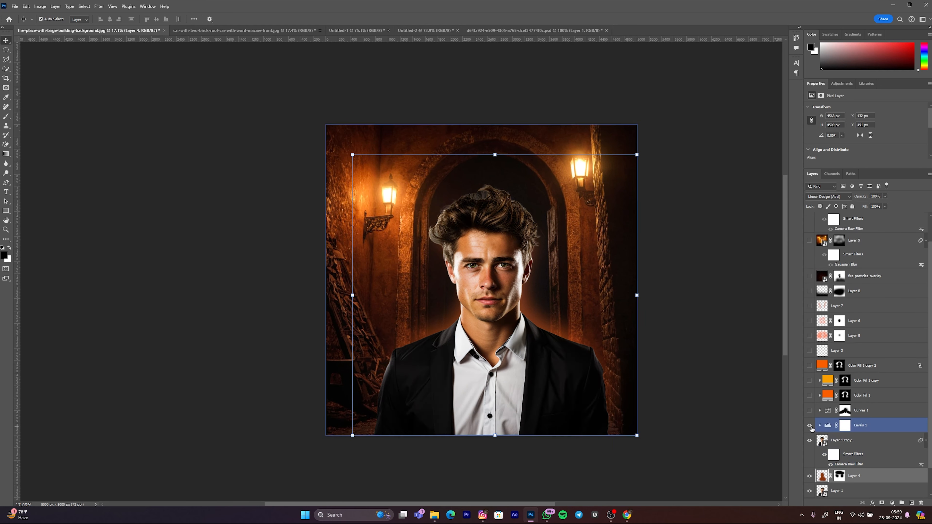
{"action": "left_click", "coordinate": [823, 456]}
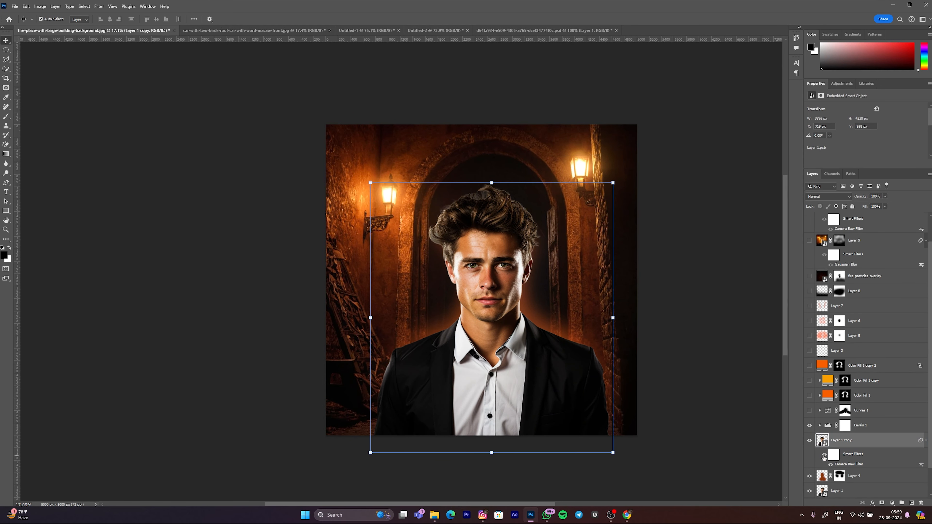
{"action": "left_click", "coordinate": [810, 411]}
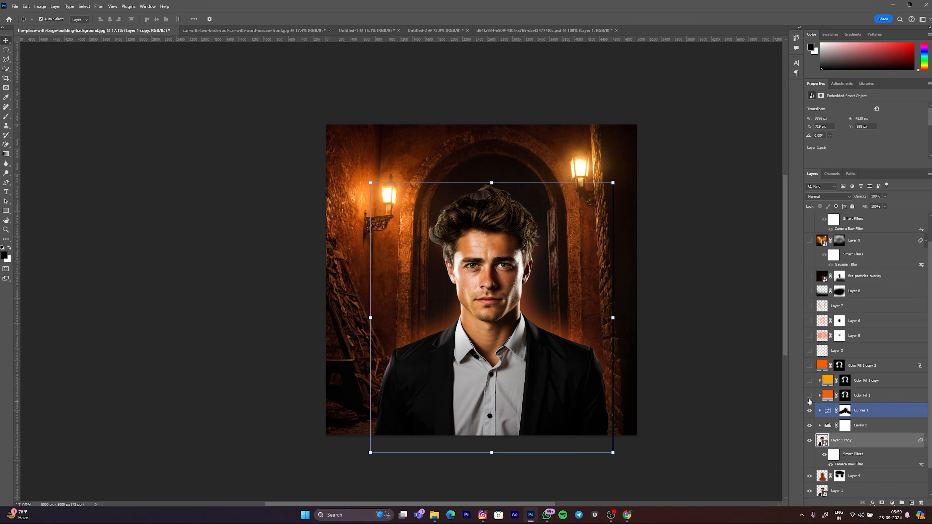
- Reveal the three Color Fill layers and Layers 3, 5, 6 and 7 in turn to review the rim light and glows
{"action": "left_click", "coordinate": [809, 395]}
{"action": "left_click", "coordinate": [810, 381]}
{"action": "left_click", "coordinate": [810, 366]}
{"action": "left_click", "coordinate": [810, 351]}
{"action": "left_click", "coordinate": [810, 335]}
{"action": "left_click", "coordinate": [809, 313]}
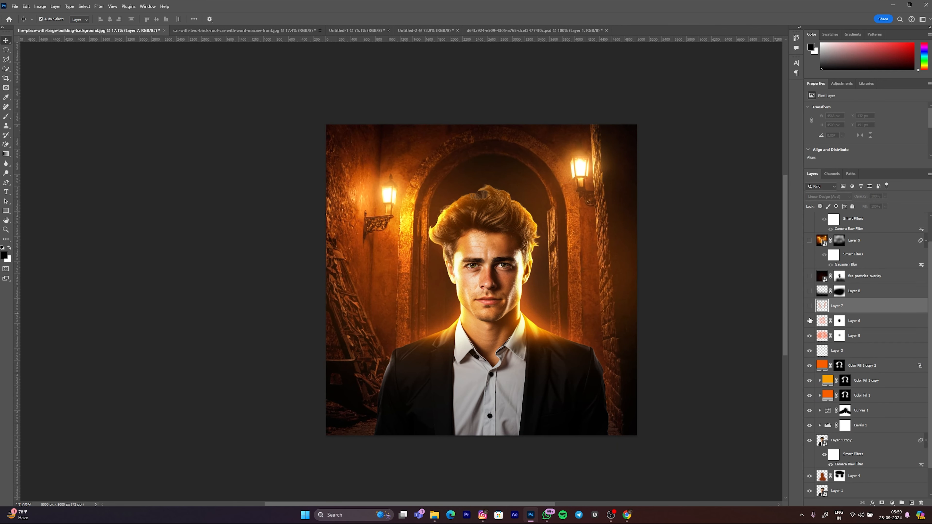
{"action": "left_click", "coordinate": [809, 320]}
{"action": "left_click", "coordinate": [810, 307]}
- Reveal Layer 8, the fire-particles overlay, Layer 9, Layer 10 and Color Balance 1 in turn to restore the full composite
{"action": "scroll", "coordinate": [818, 320], "scroll_direction": "up", "scroll_amount": 2}
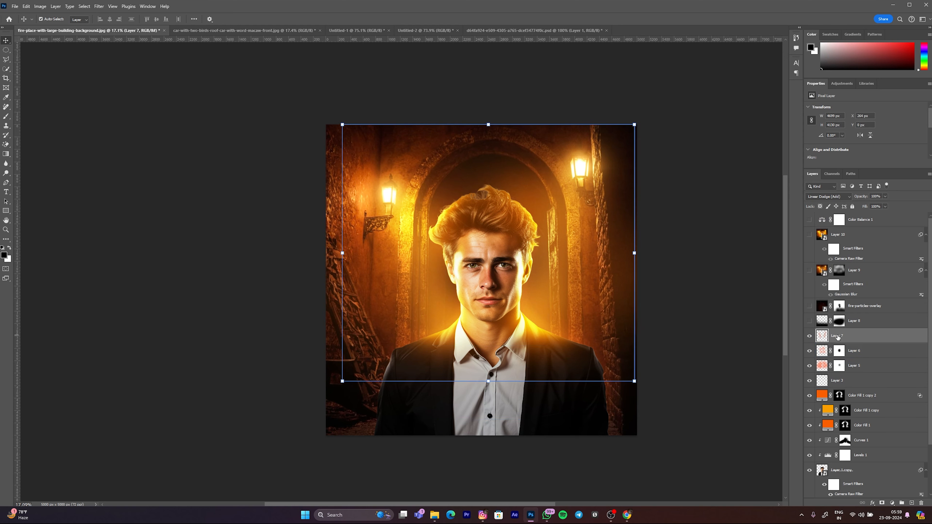
{"action": "left_click", "coordinate": [809, 321]}
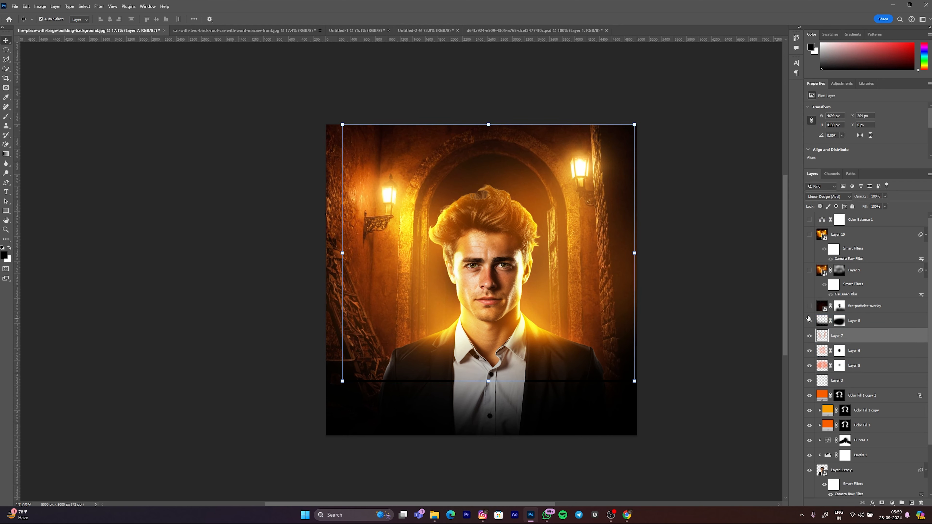
{"action": "left_click", "coordinate": [809, 306]}
{"action": "left_click", "coordinate": [888, 305]}
{"action": "left_click", "coordinate": [809, 271]}
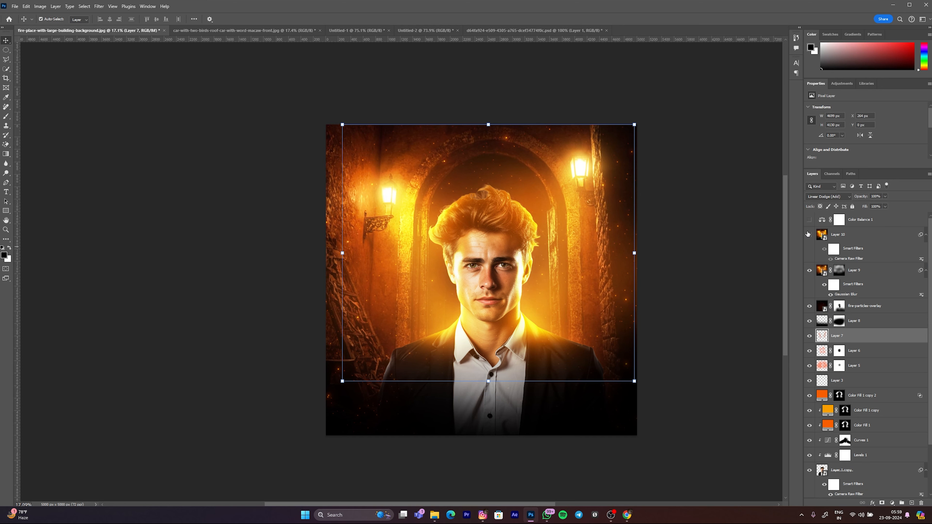
{"action": "left_click", "coordinate": [809, 235]}
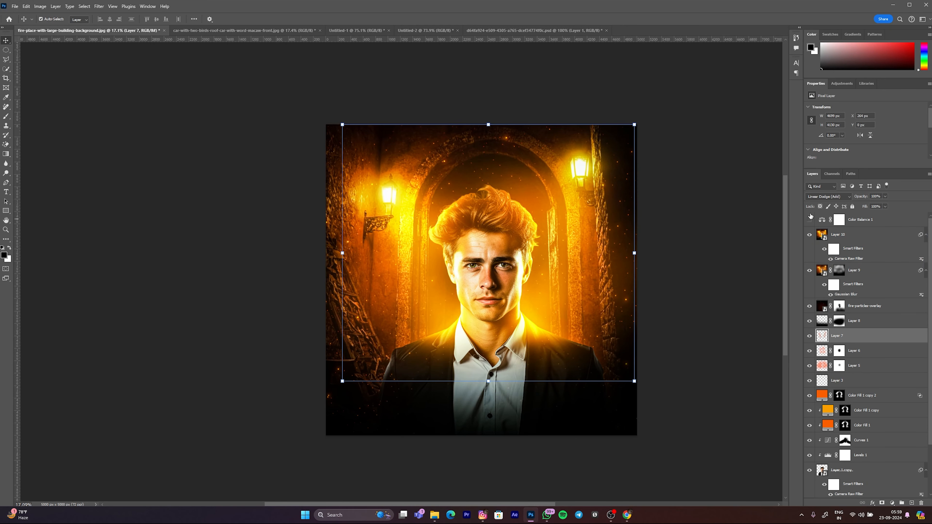
{"action": "left_click", "coordinate": [808, 220]}
- Examine the finished composite close up and from a distance
{"action": "left_click", "coordinate": [706, 238]}
{"action": "left_click_drag", "start_coordinate": [511, 280], "coordinate": [486, 296]}
{"action": "scroll", "coordinate": [445, 309], "scroll_direction": "up", "scroll_amount": 3}
{"action": "scroll", "coordinate": [483, 299], "scroll_direction": "down", "scroll_amount": 2}
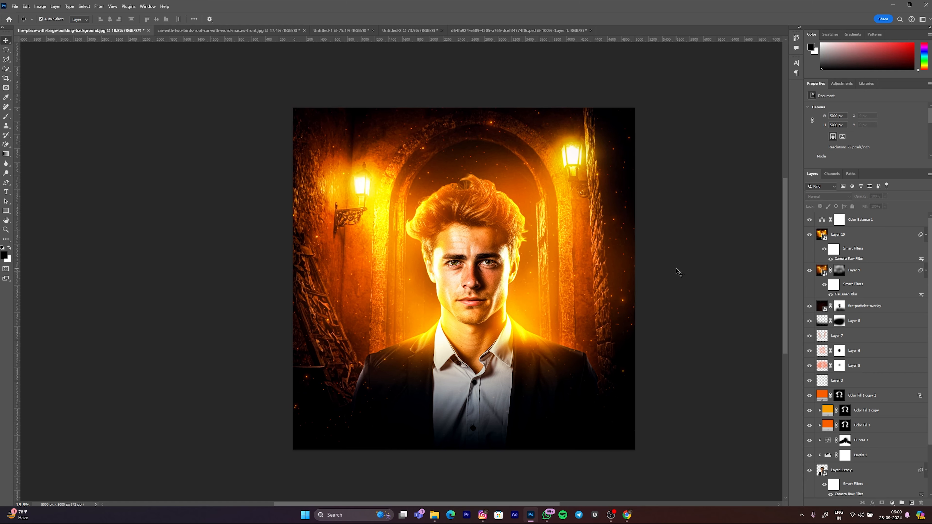
{"action": "scroll", "coordinate": [537, 300], "scroll_direction": "down", "scroll_amount": 2}
{"action": "left_click", "coordinate": [525, 295]}
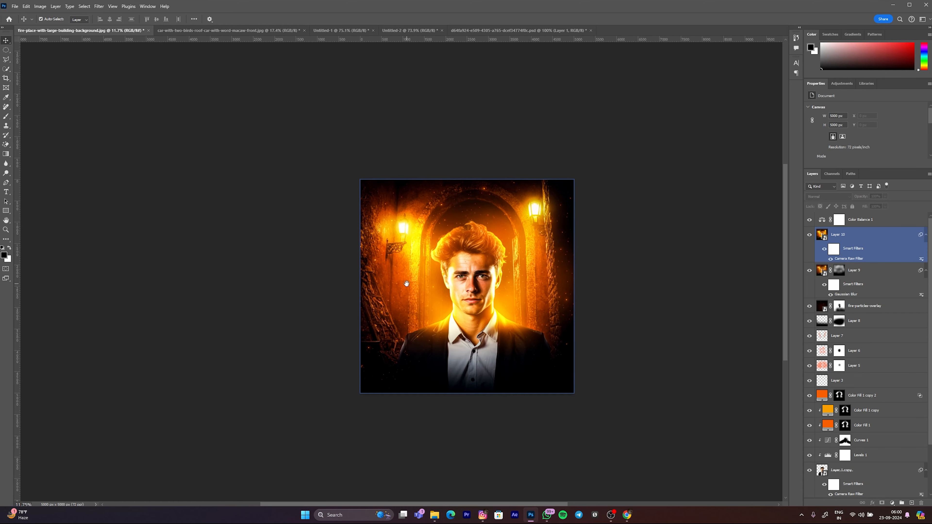
{"action": "scroll", "coordinate": [464, 283], "scroll_direction": "up", "scroll_amount": 2}
{"action": "scroll", "coordinate": [464, 283], "scroll_direction": "up", "scroll_amount": 1}
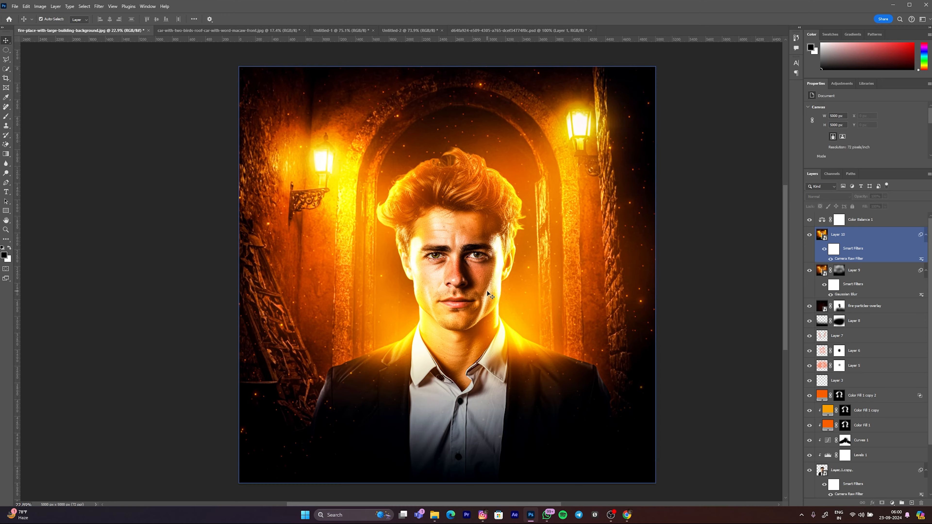
{"action": "scroll", "coordinate": [486, 291], "scroll_direction": "down", "scroll_amount": 1}
{"action": "left_click", "coordinate": [656, 285]}
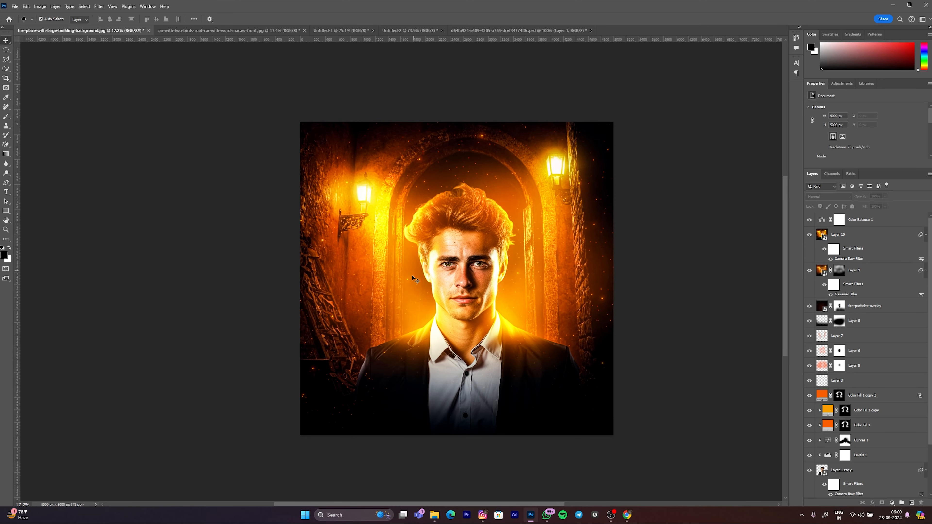
{"action": "left_click", "coordinate": [471, 265]}
{"action": "scroll", "coordinate": [471, 265], "scroll_direction": "down", "scroll_amount": 4}
{"action": "scroll", "coordinate": [471, 265], "scroll_direction": "up", "scroll_amount": 5}
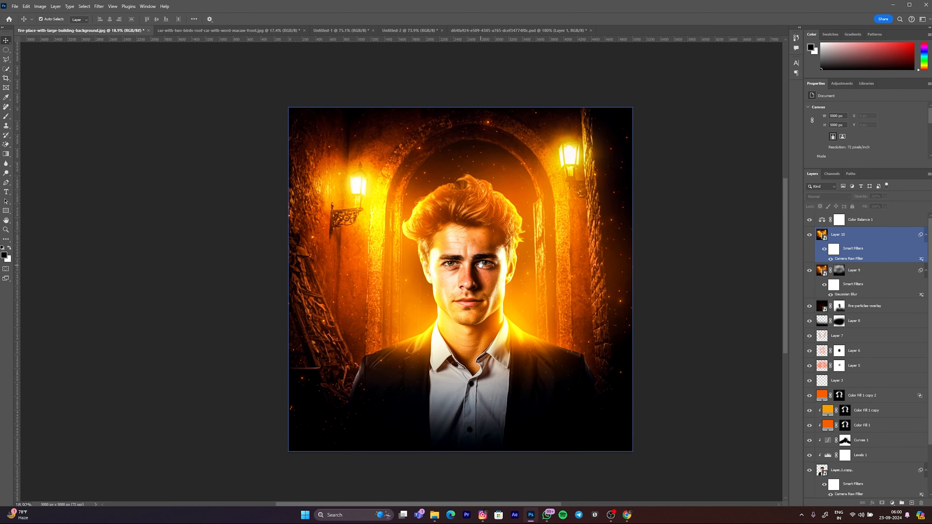
{"action": "scroll", "coordinate": [477, 268], "scroll_direction": "down", "scroll_amount": 1}
{"action": "scroll", "coordinate": [483, 270], "scroll_direction": "up", "scroll_amount": 2}
{"action": "left_click", "coordinate": [654, 251]}
{"action": "left_click", "coordinate": [858, 222]}
{"action": "left_click", "coordinate": [711, 230]}
{"action": "scroll", "coordinate": [447, 234], "scroll_direction": "down", "scroll_amount": 3}
{"action": "scroll", "coordinate": [467, 228], "scroll_direction": "up", "scroll_amount": 3}
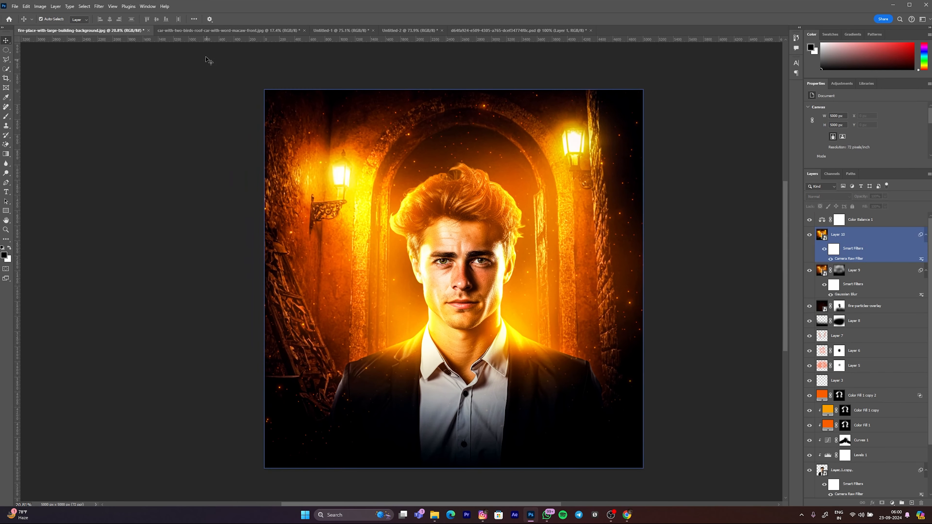
- Look through the other open documents and return to the fire-place archway composite
{"action": "left_click", "coordinate": [196, 31]}
{"action": "key", "text": "ctrl+Tab"}
{"action": "key", "text": "ctrl+Tab"}
{"action": "key", "text": "ctrl+Tab"}
{"action": "key", "text": "ctrl+Tab"}
{"action": "key", "text": "ctrl+Tab"}
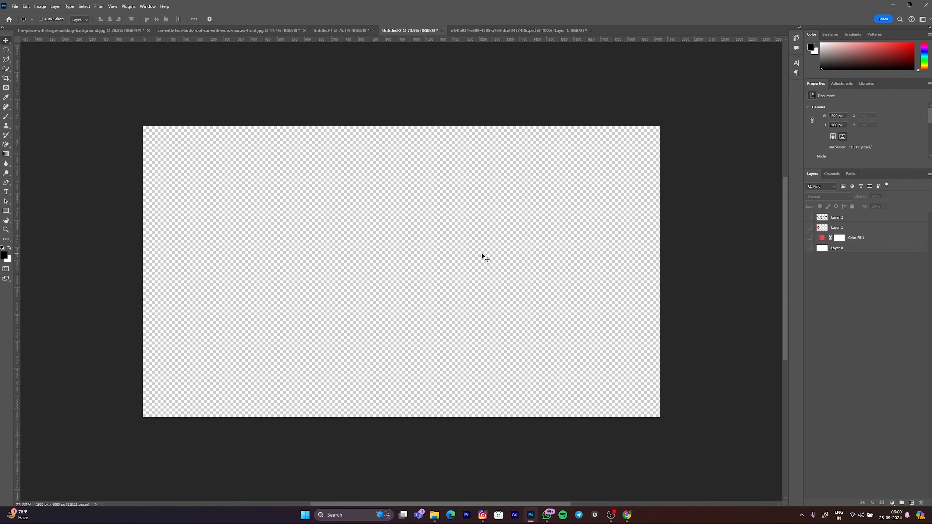
{"action": "key", "text": "ctrl+Tab"}
{"action": "key", "text": "ctrl+Tab"}
{"action": "key", "text": "ctrl+Tab"}
{"action": "key", "text": "ctrl+Tab"}
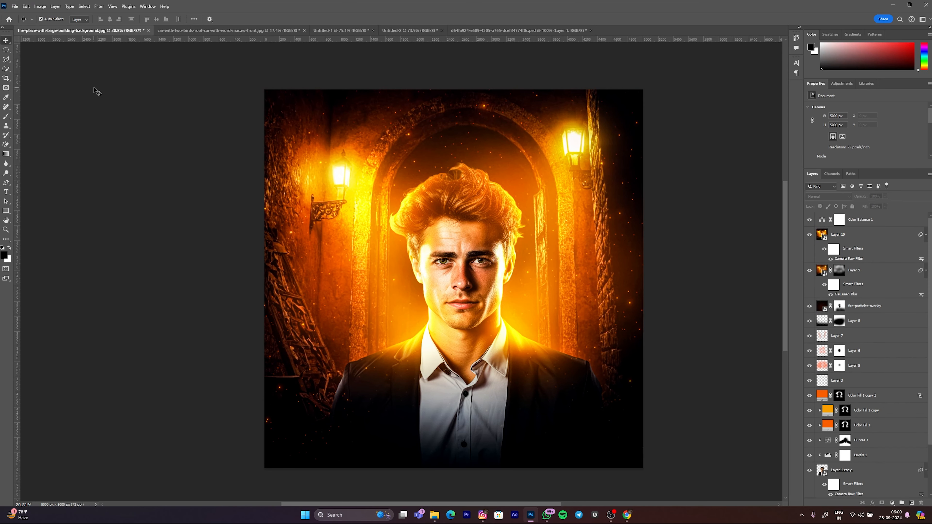
{"action": "scroll", "coordinate": [97, 91], "scroll_direction": "up", "scroll_amount": 1}
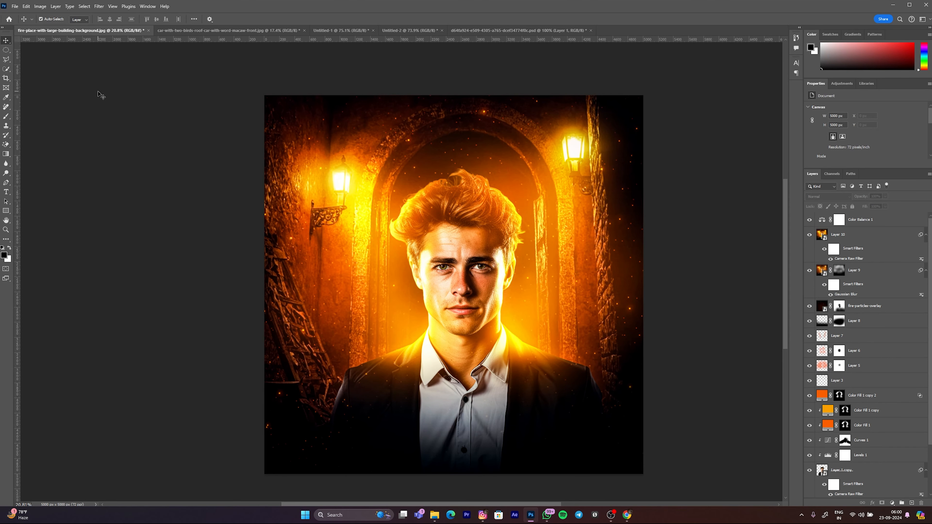